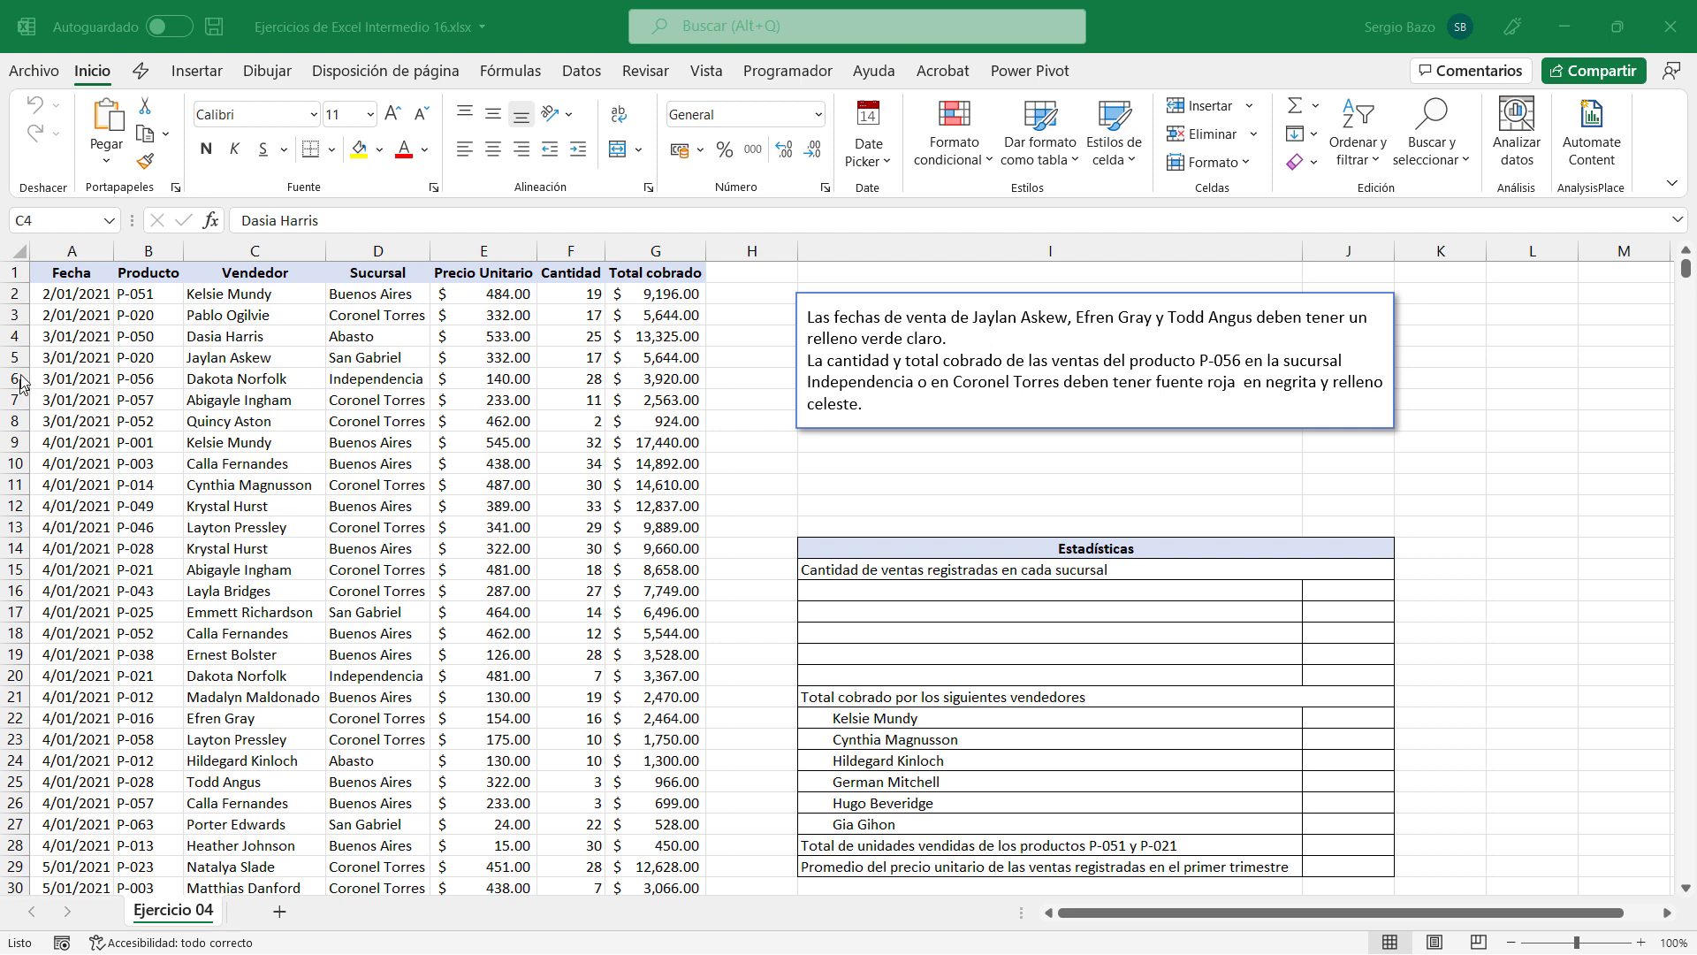
Select every sale date in the Fecha column from A2 down to the end of the data
click(76, 293)
key(ctrl+shift+Down)
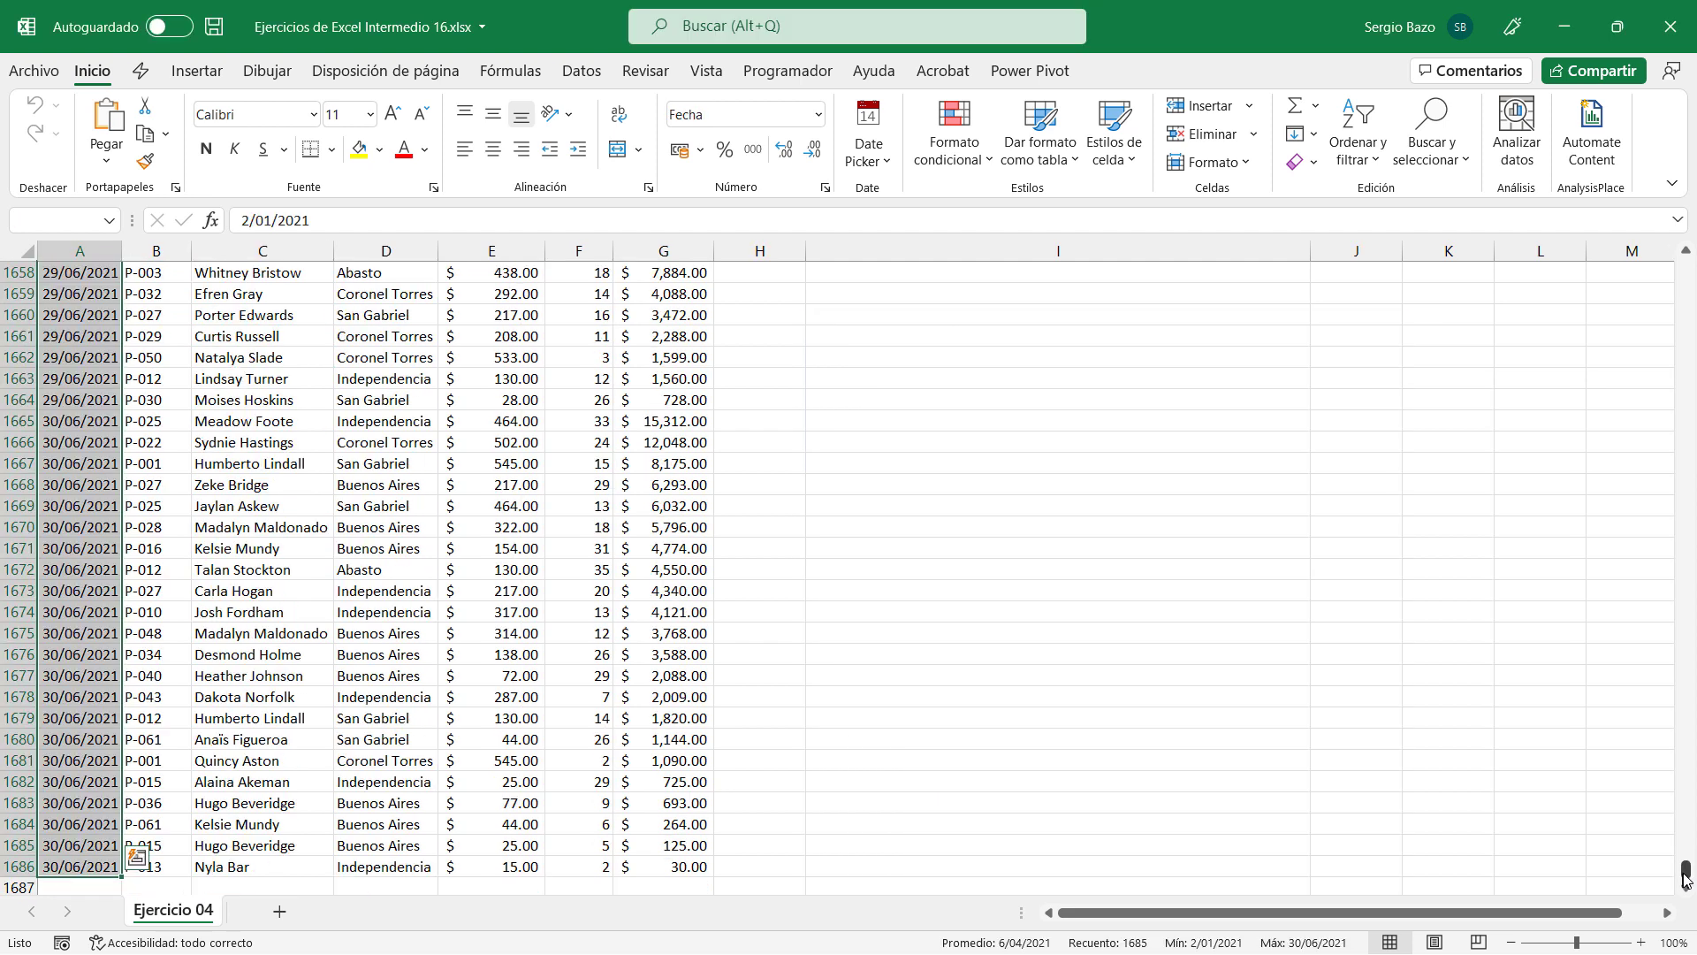
drag(1686, 875, 1684, 266)
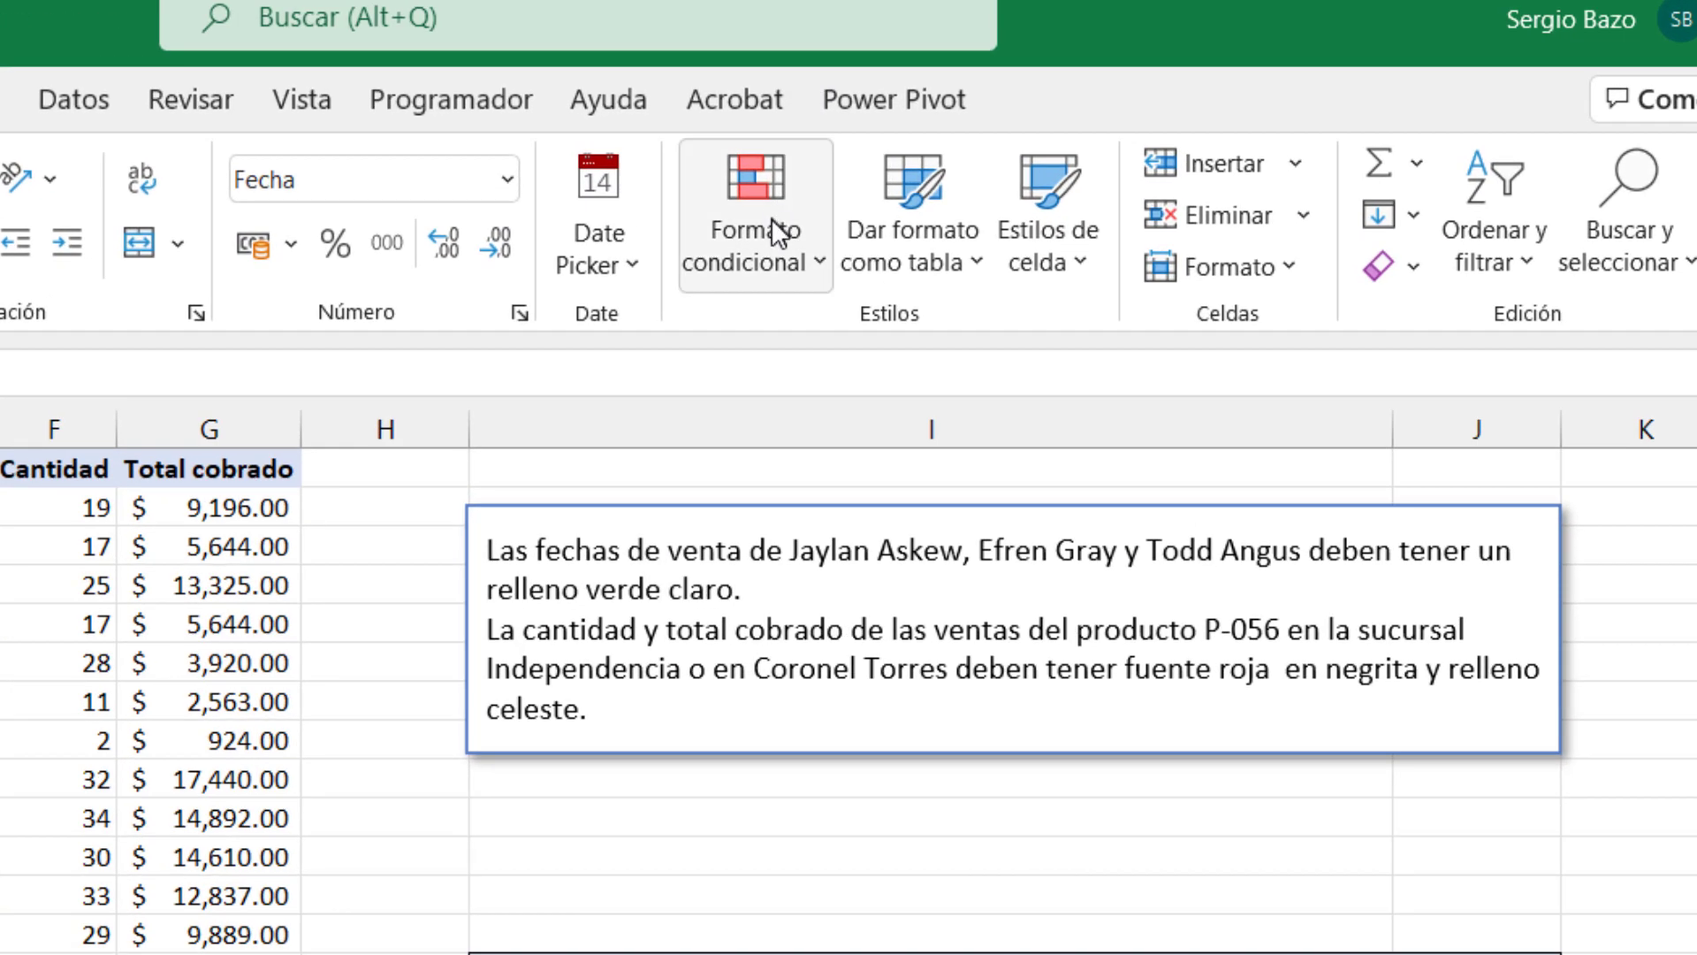
Start a new conditional formatting rule of the 'Utilice una fórmula' type, ready for its formula
click(777, 235)
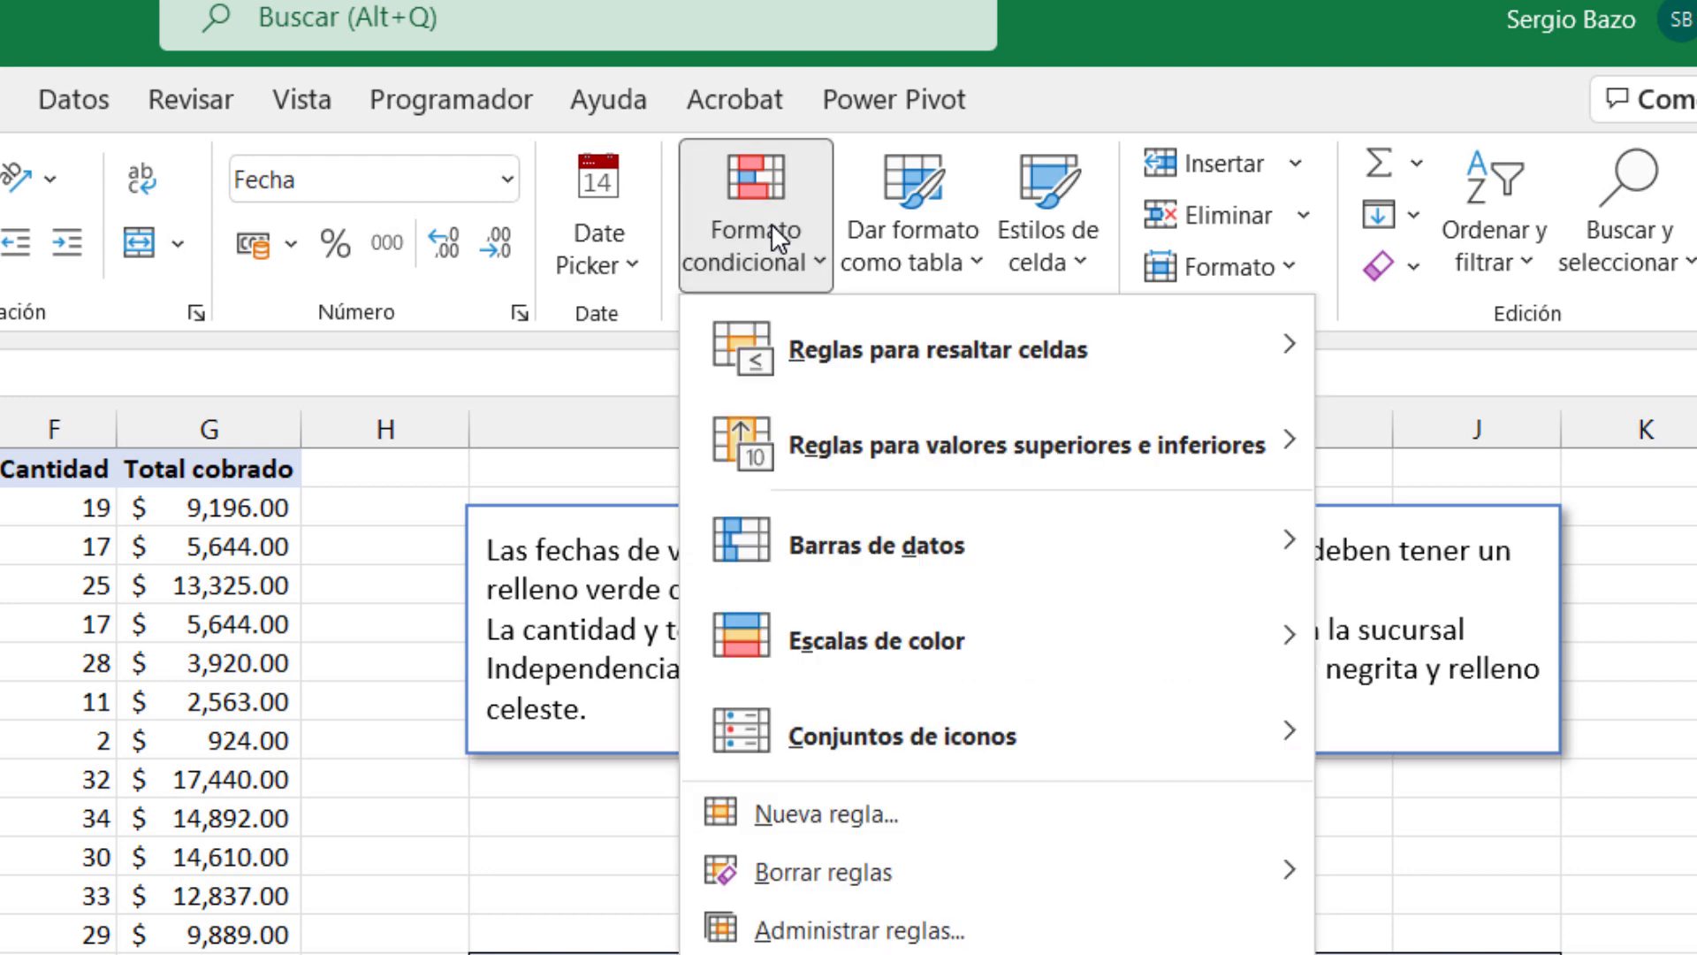
click(773, 803)
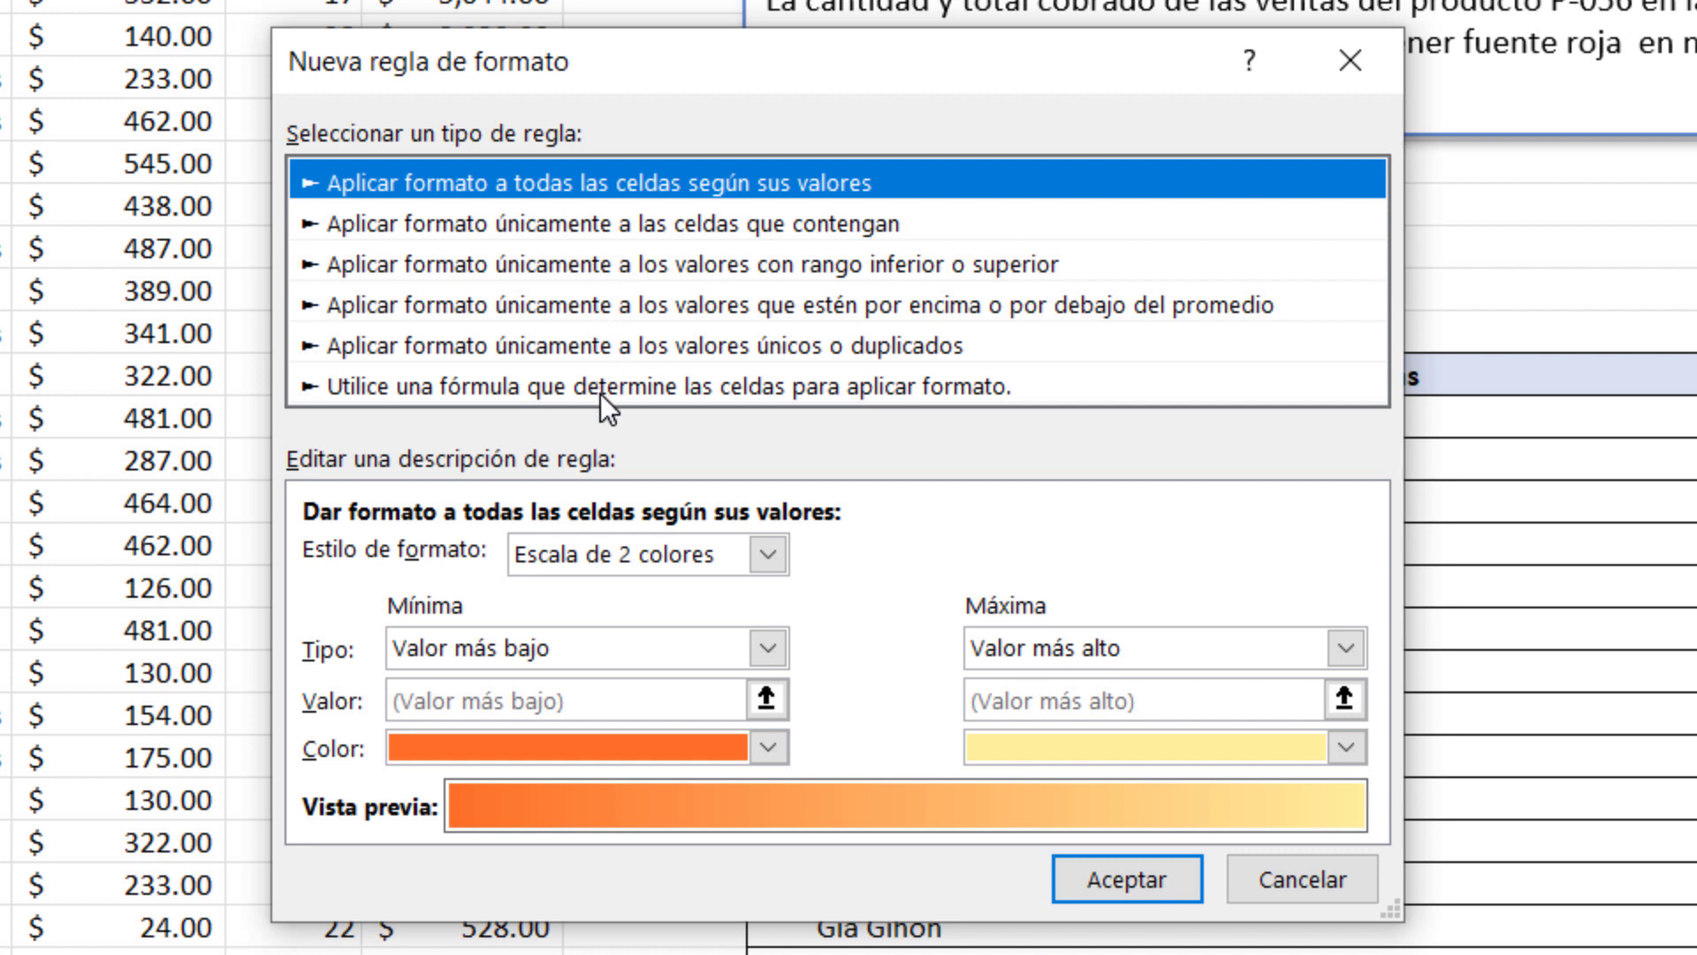
click(601, 395)
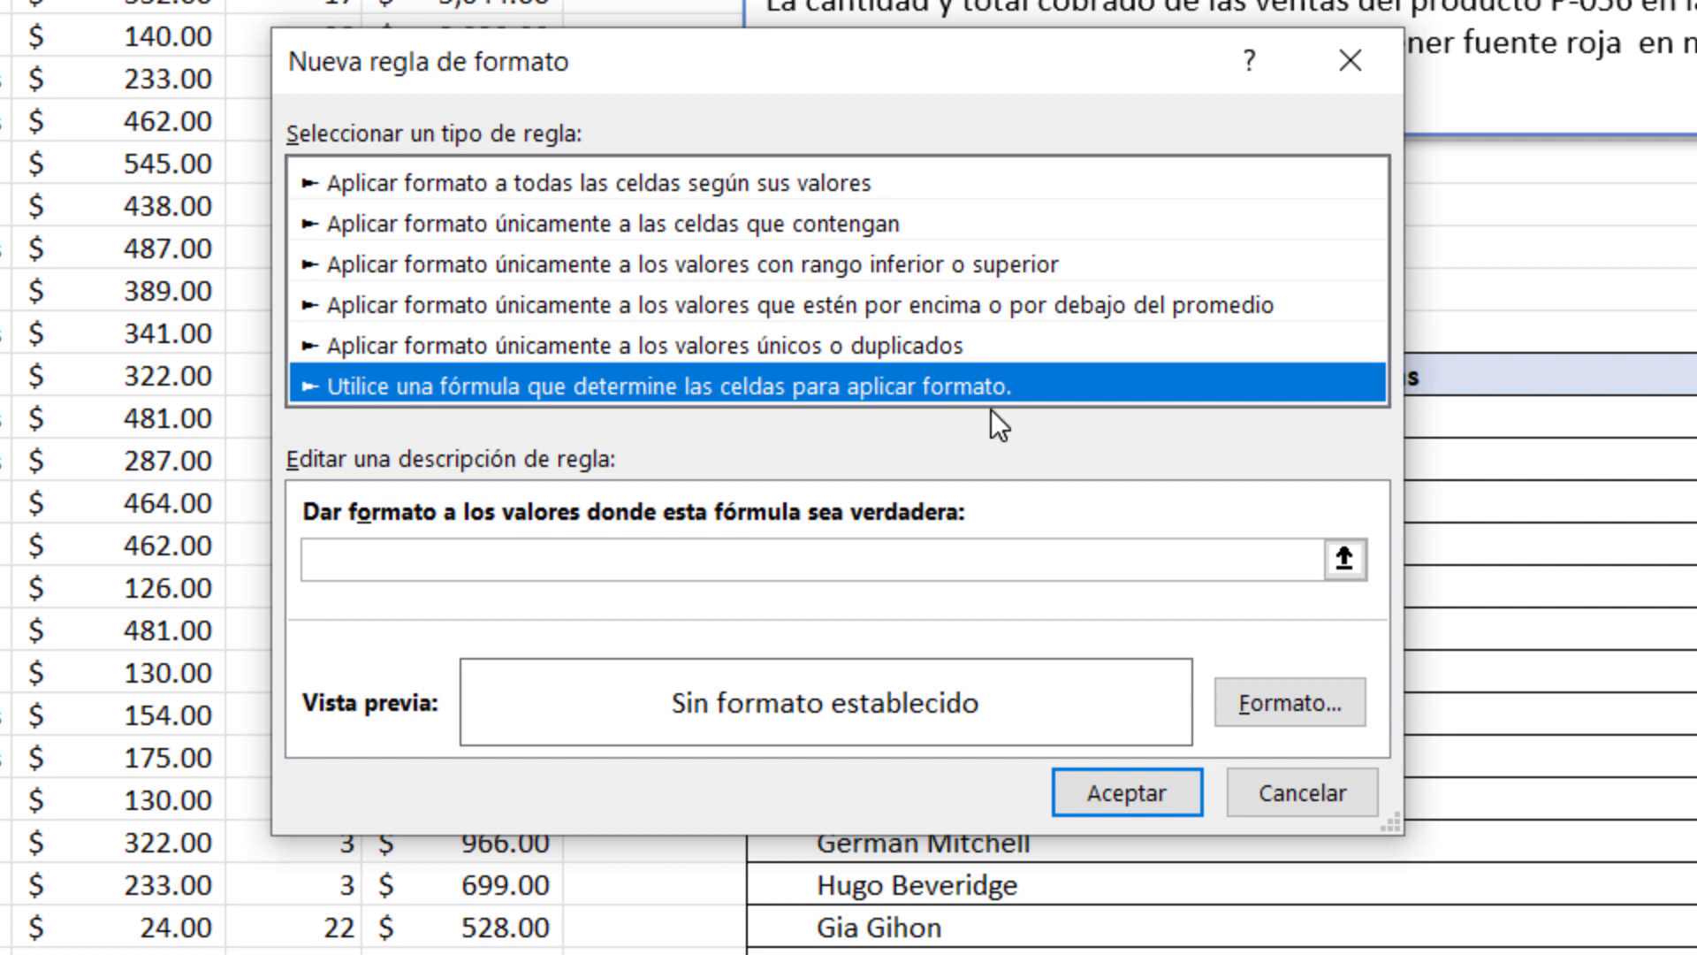
click(387, 562)
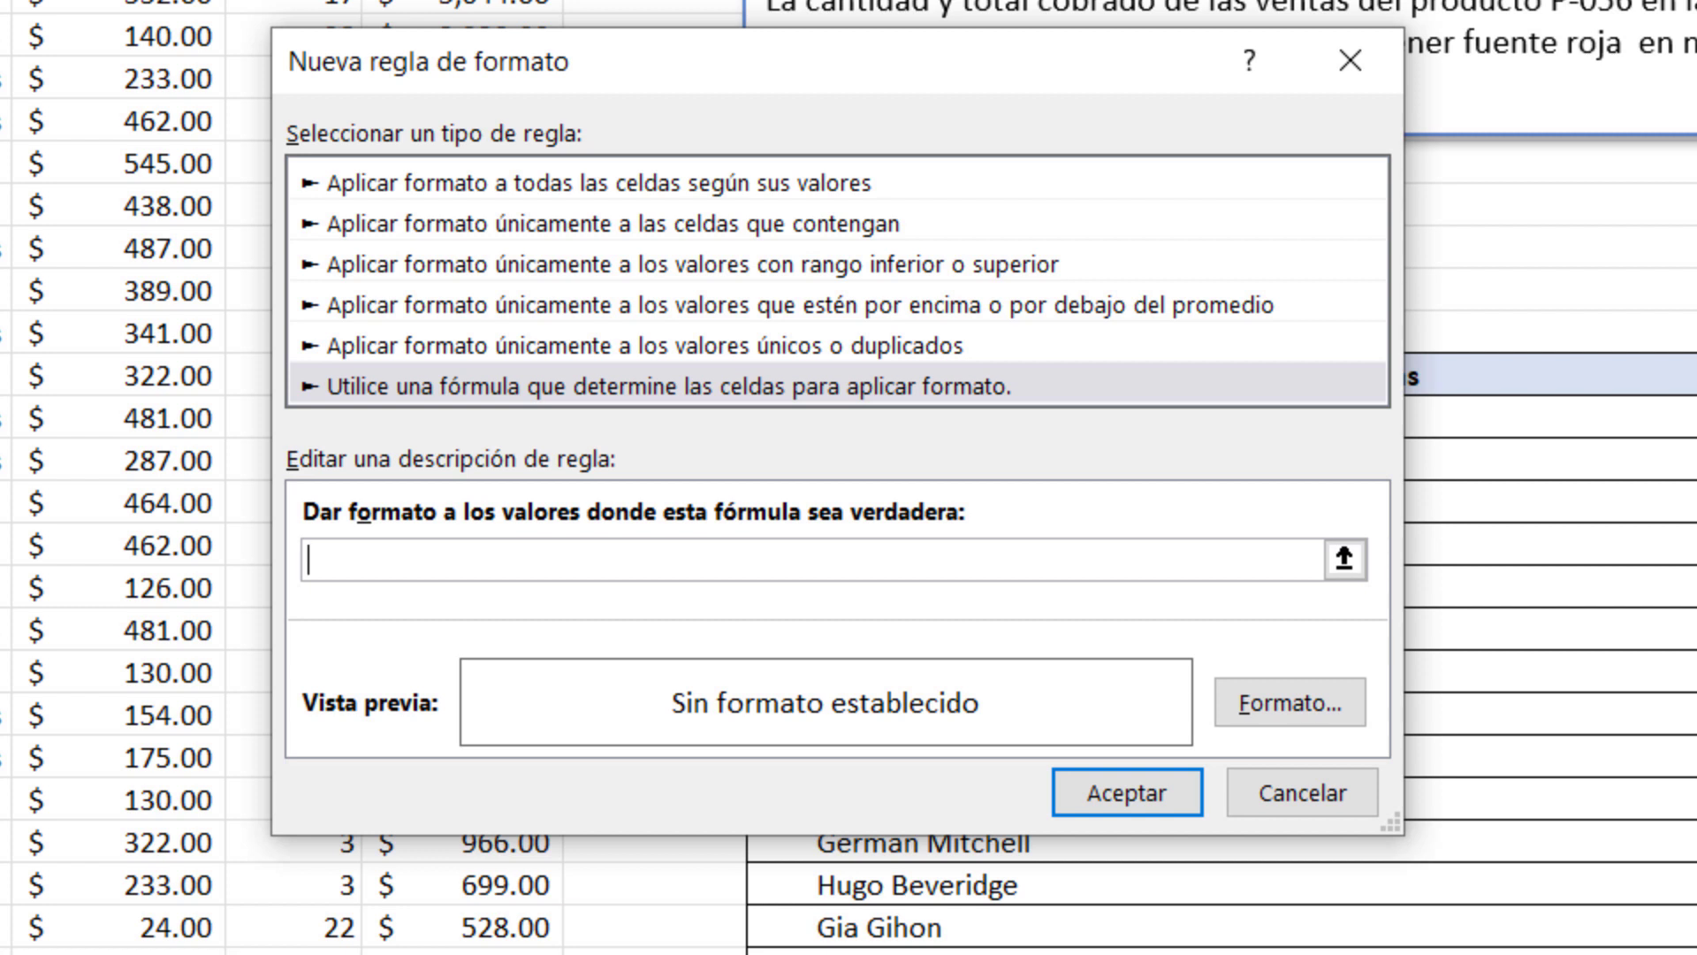
Enter an =O() rule formula comparing row-relative $C2 against each of the three listed vendor names
text(=)
text(o)
text(()
text($C$2)
click(380, 559)
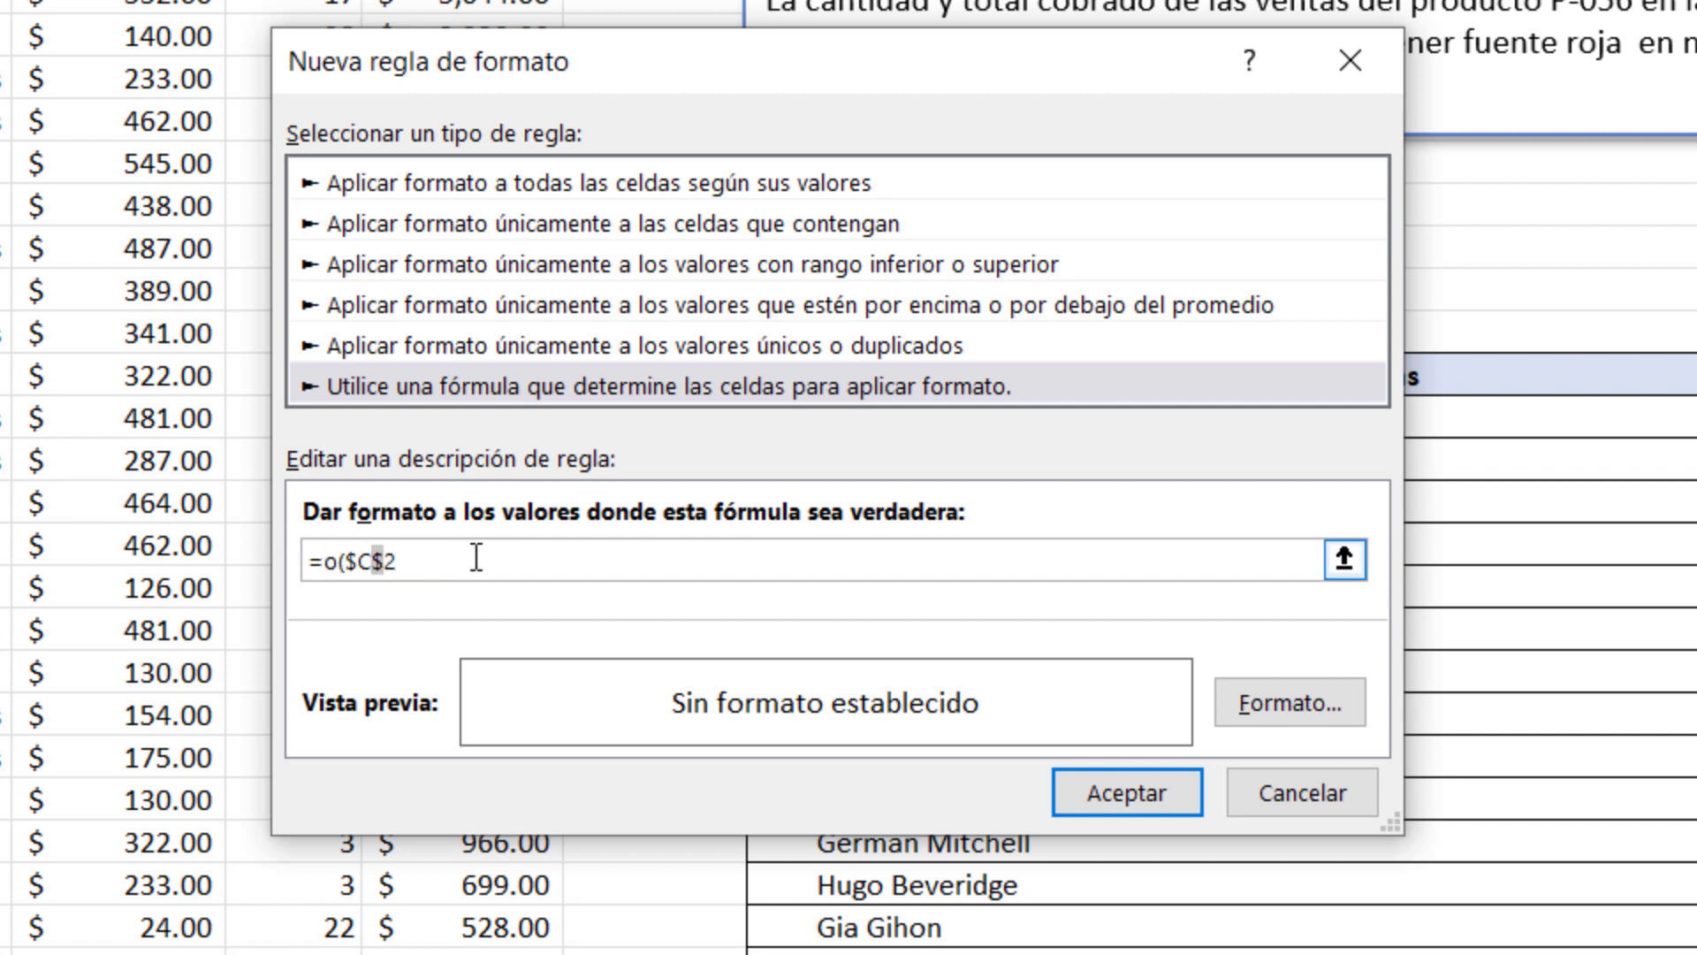
key(Delete)
click(432, 562)
text(=)
text("jaylan askew")
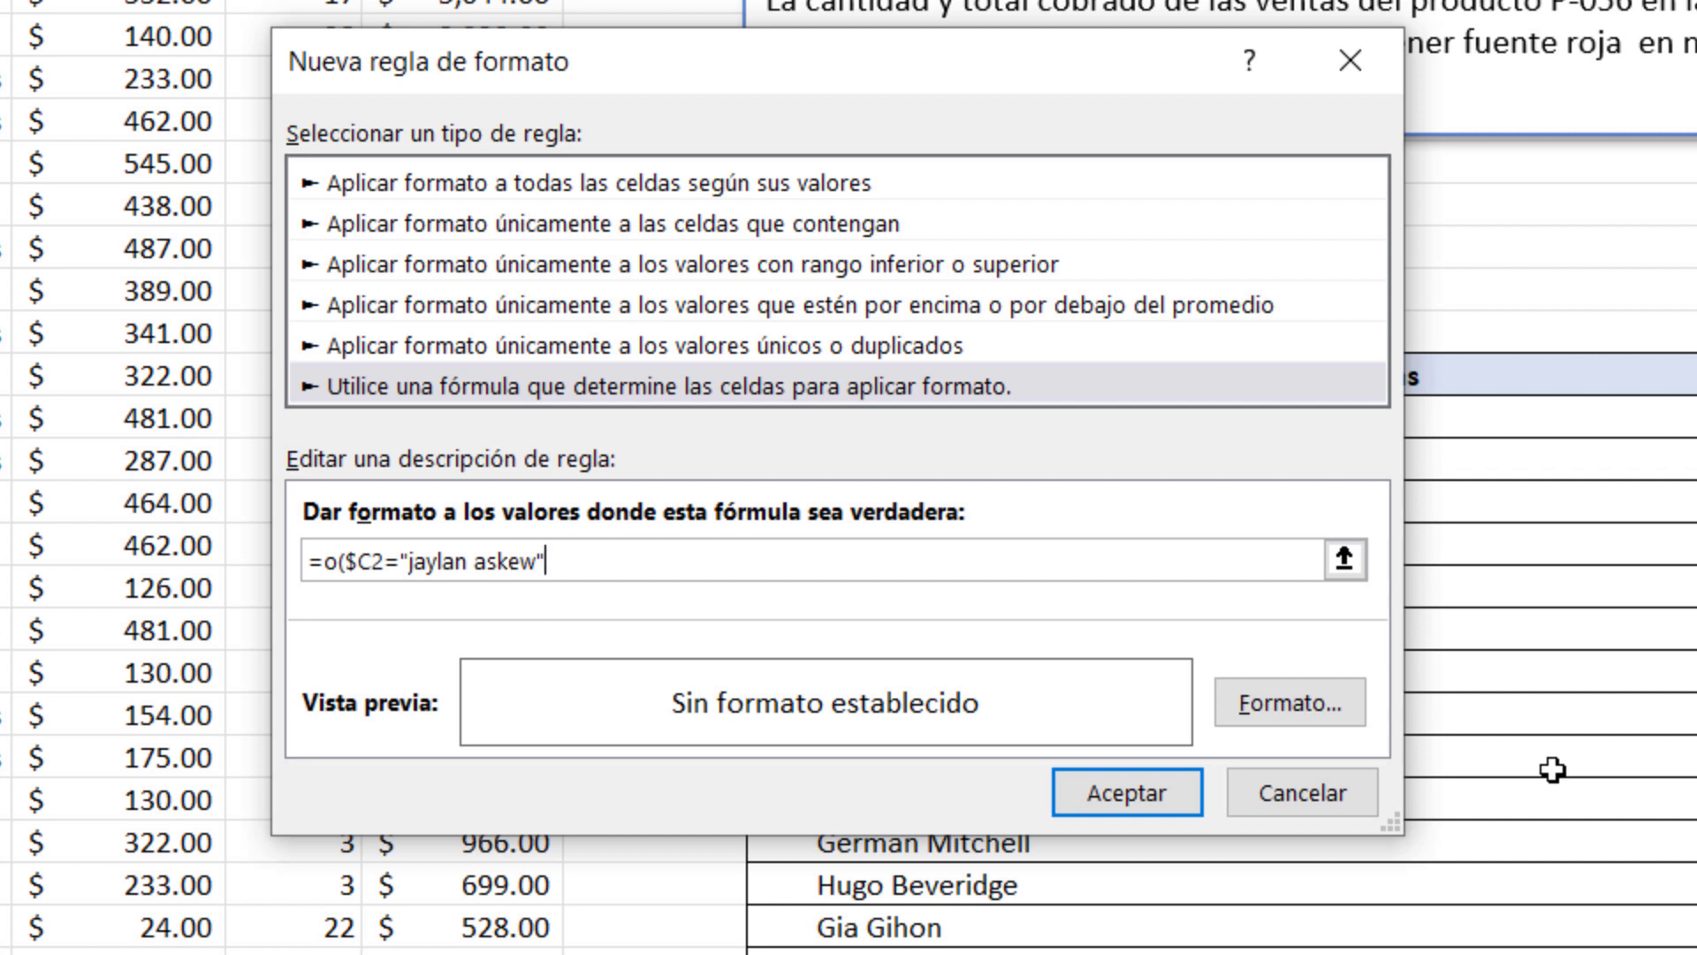
text(;)
text($C2=)
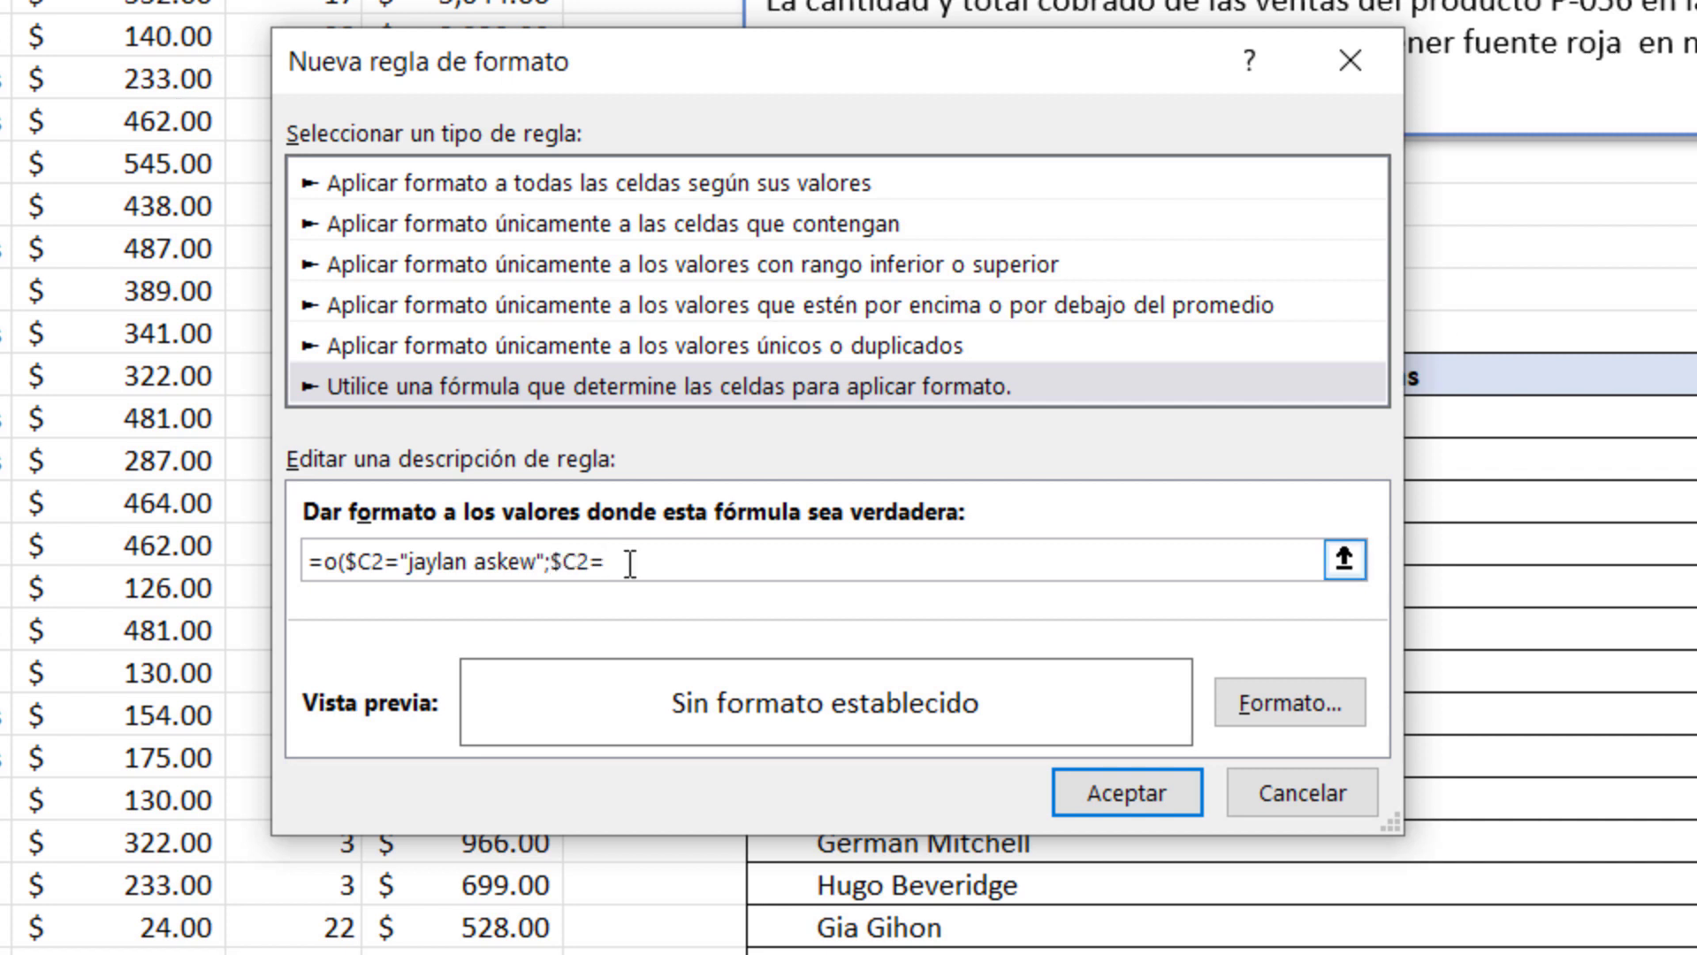
text("efren gray";$C$2)
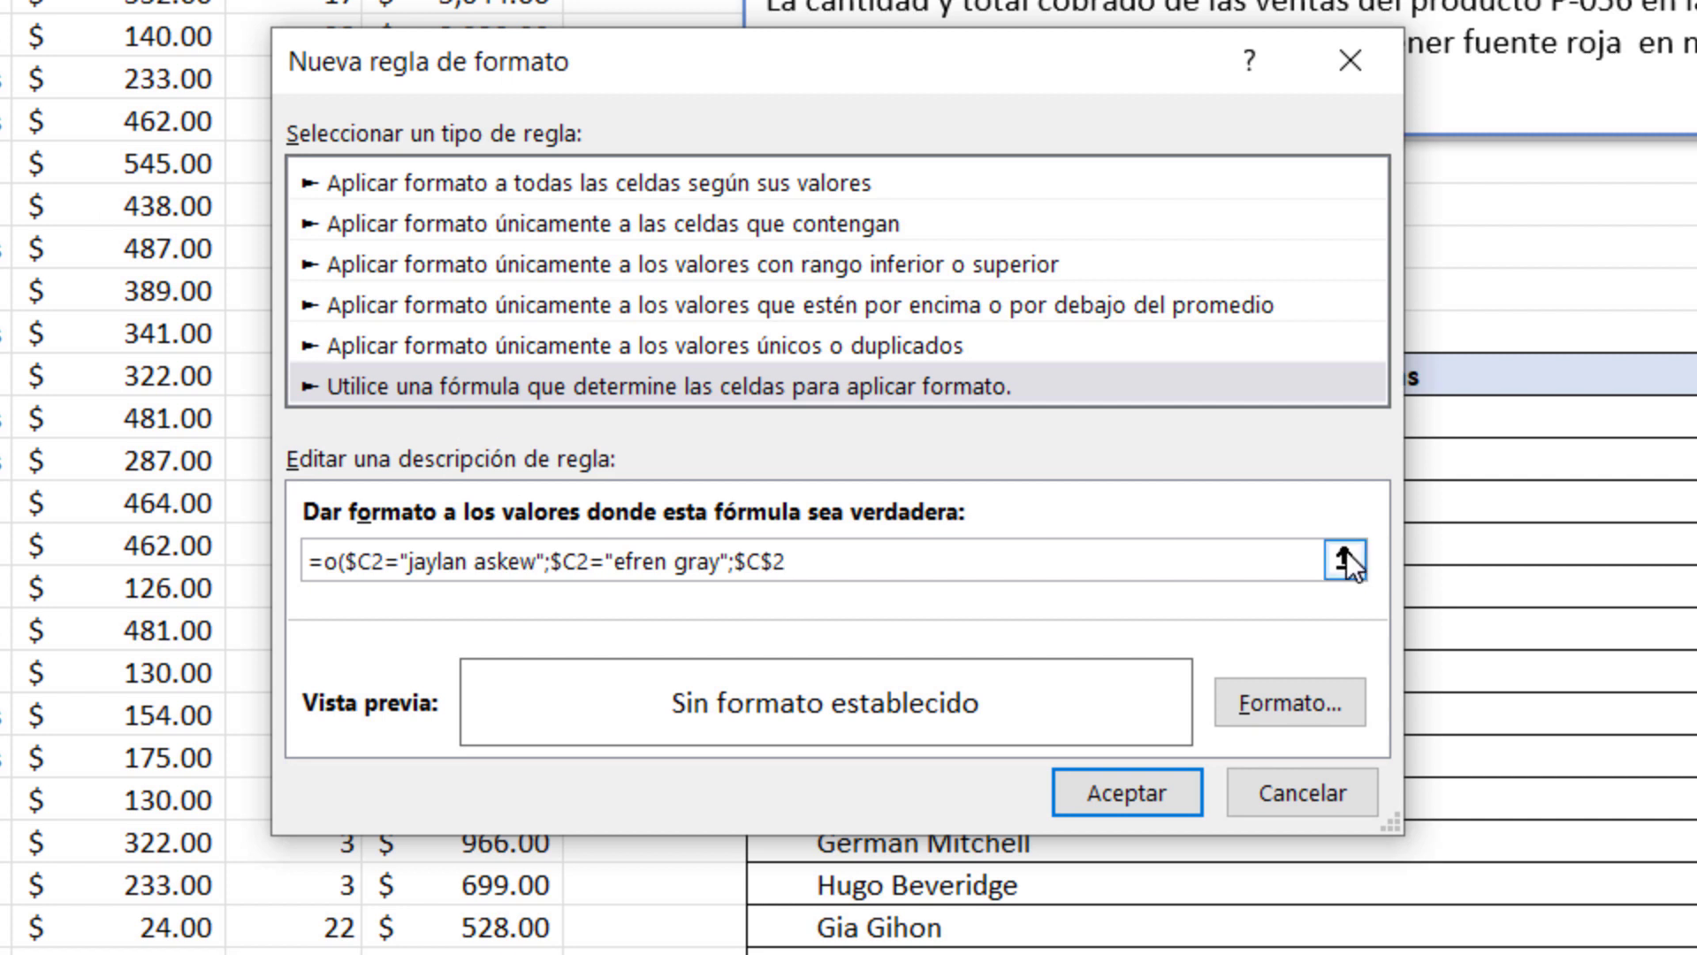
key(BackSpace)
key(BackSpace)
text(2=)
text("todd angus")
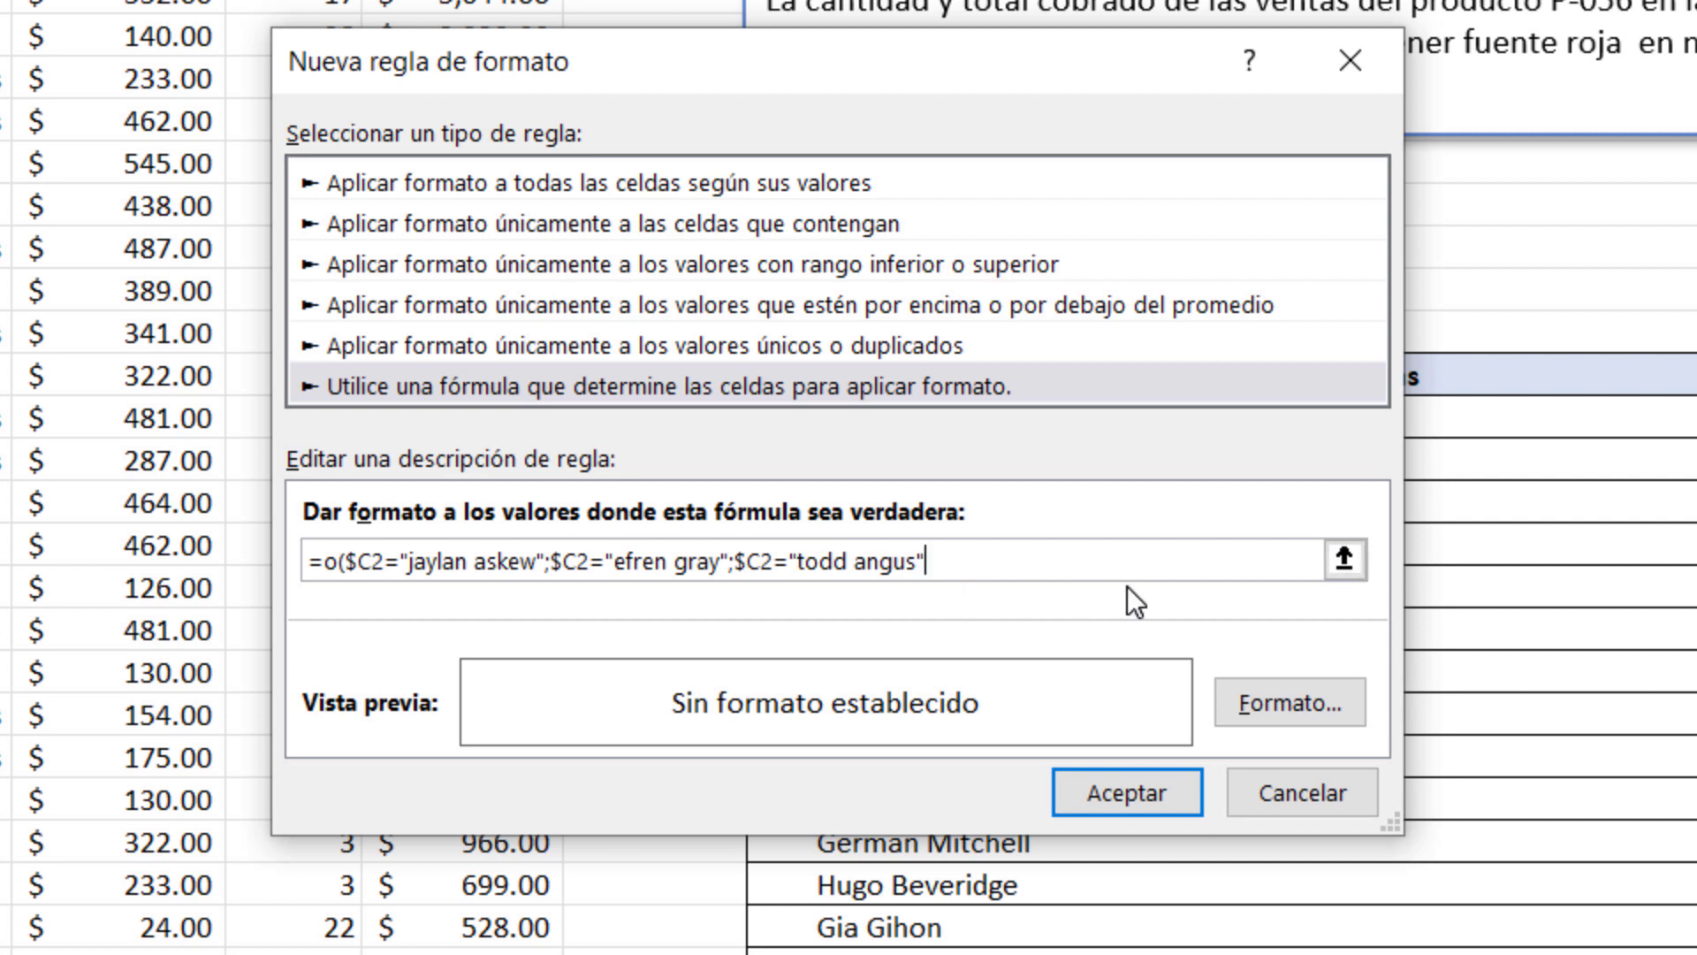
text())
Give the vendor rule a light green fill and save it
click(1297, 704)
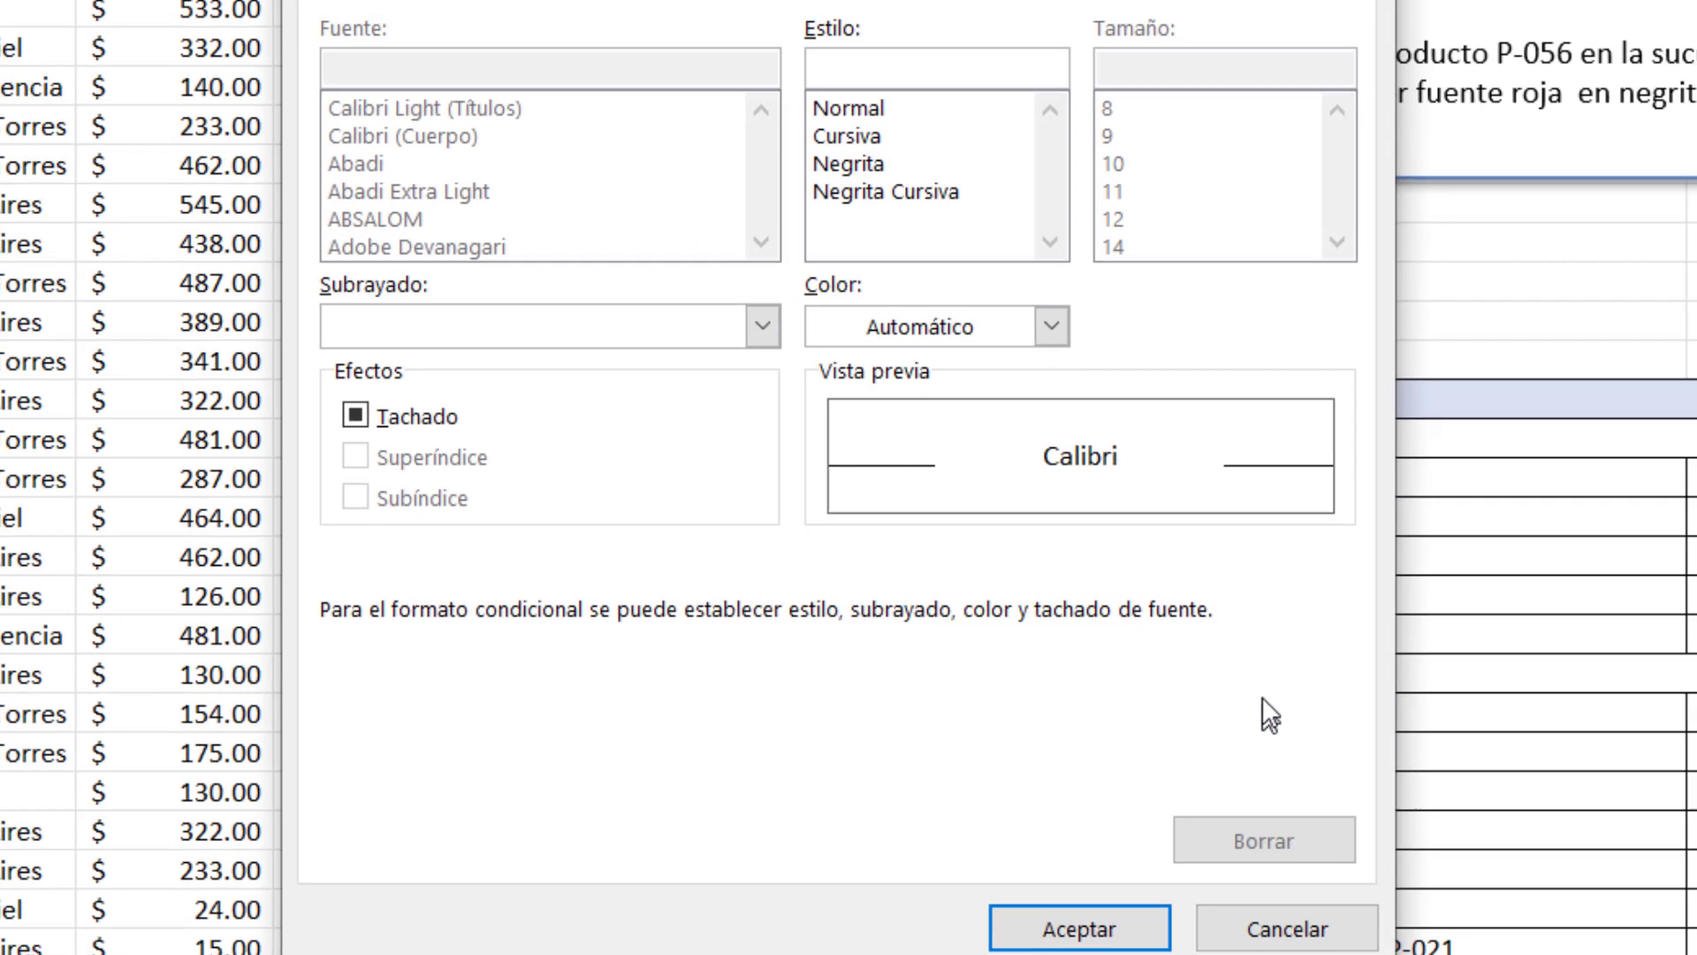
click(774, 102)
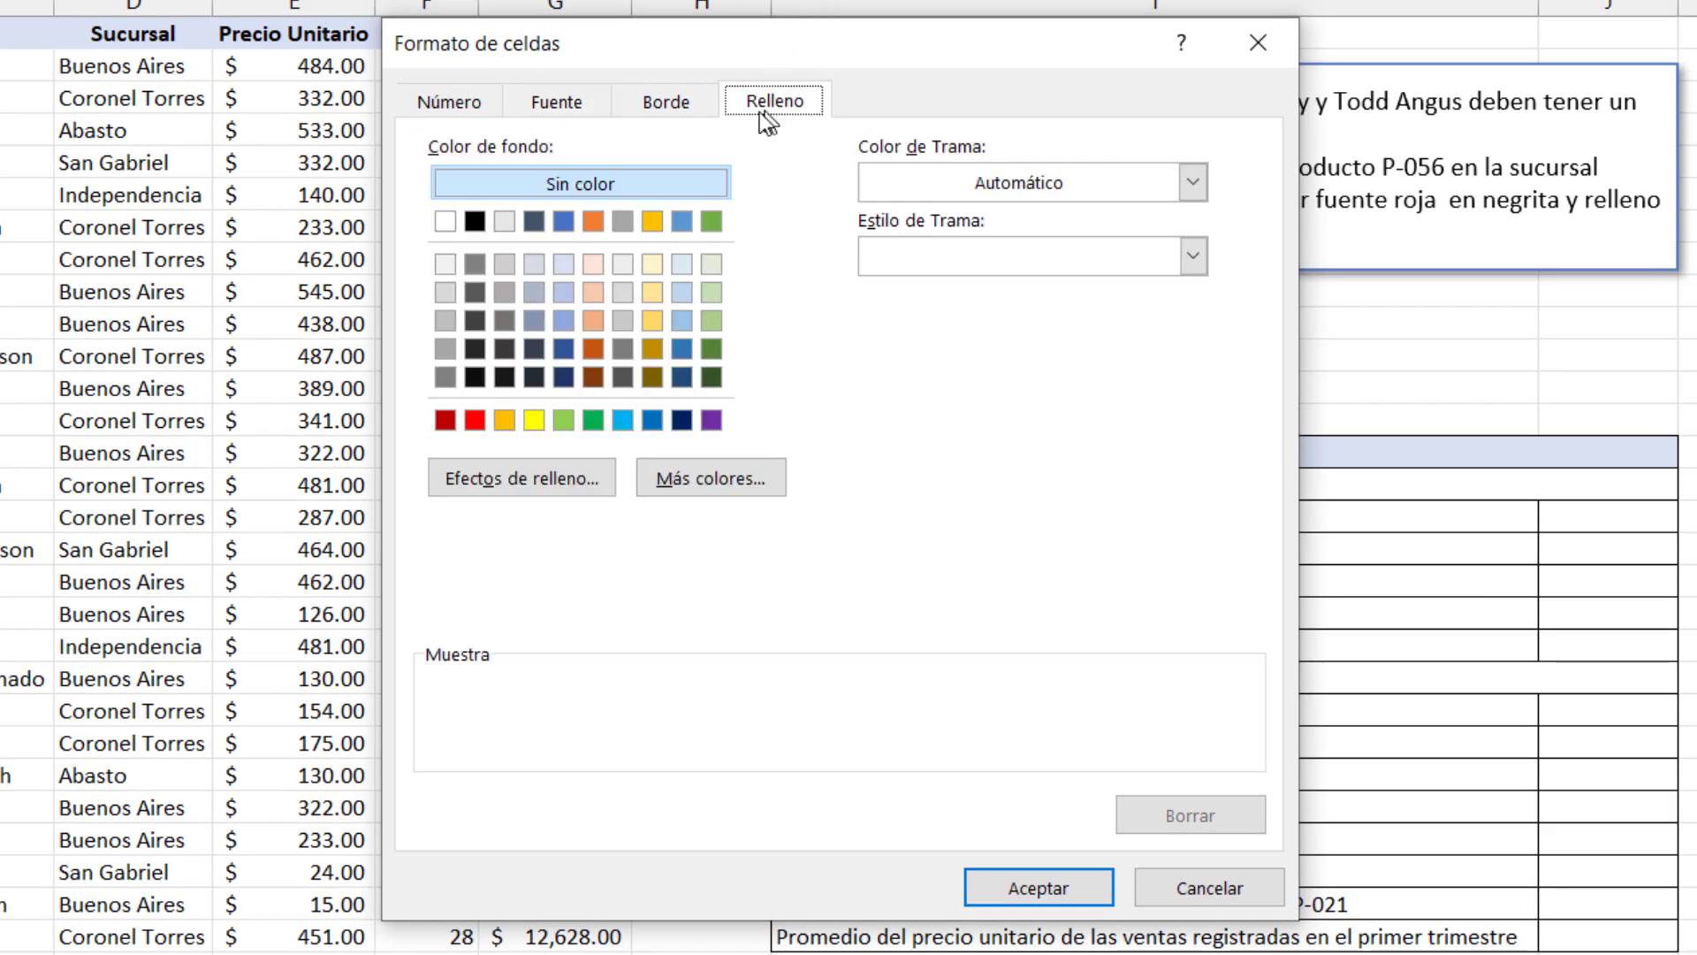
click(711, 320)
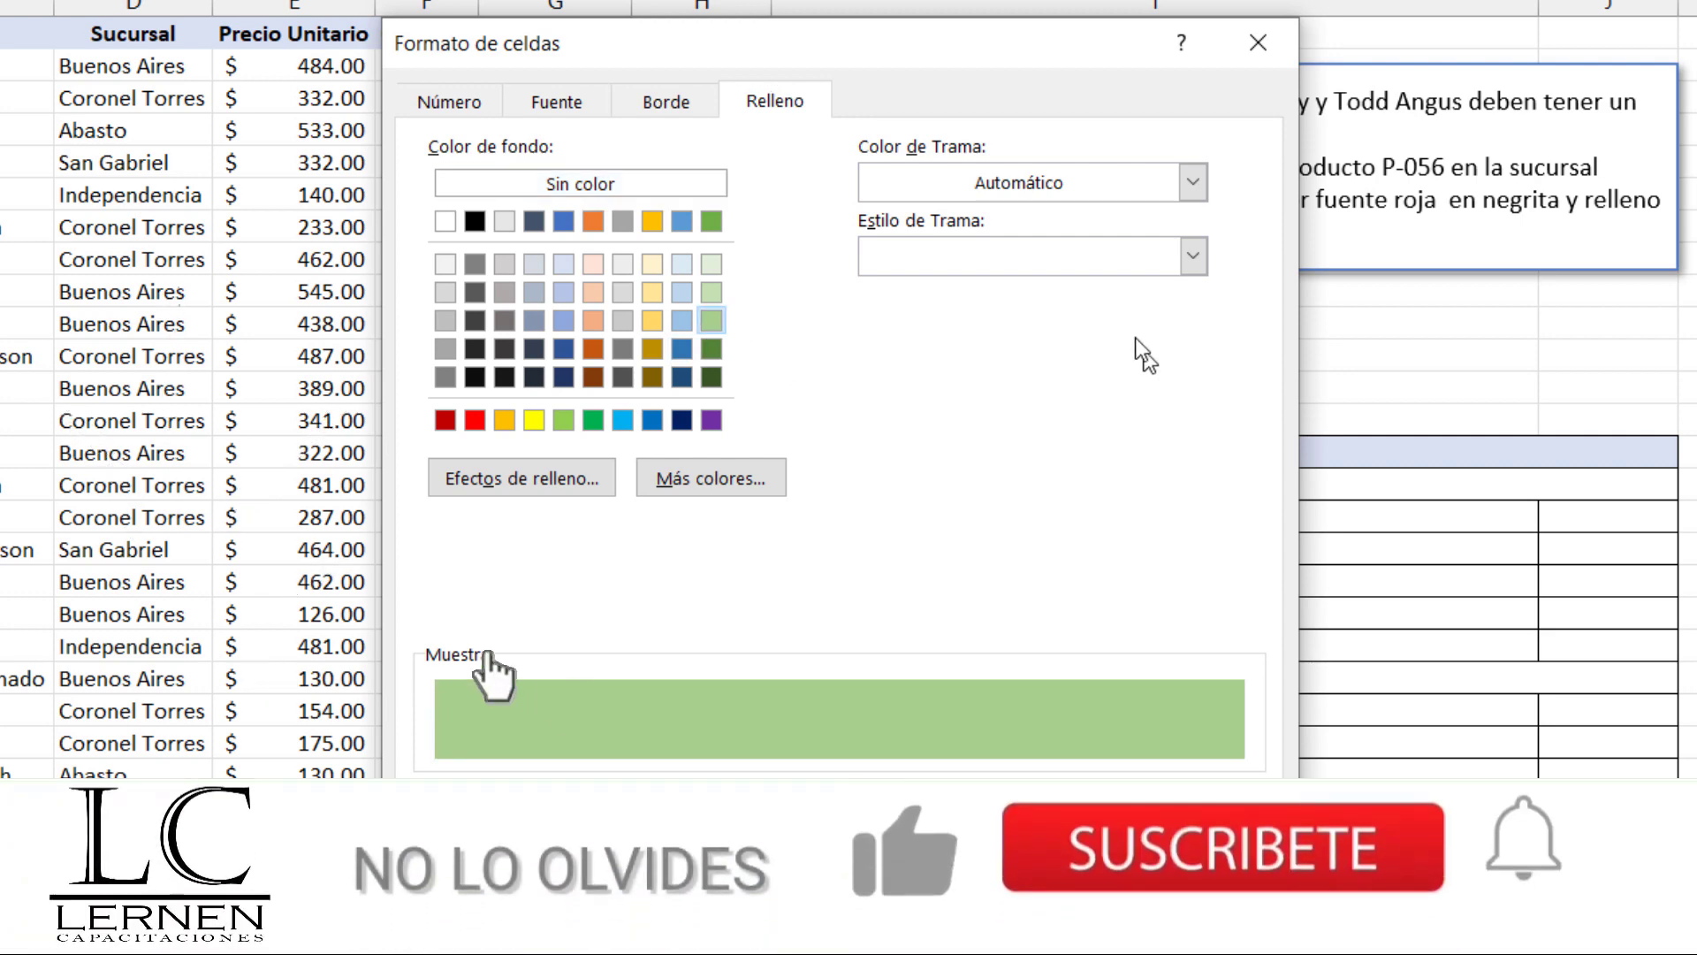
key(Return)
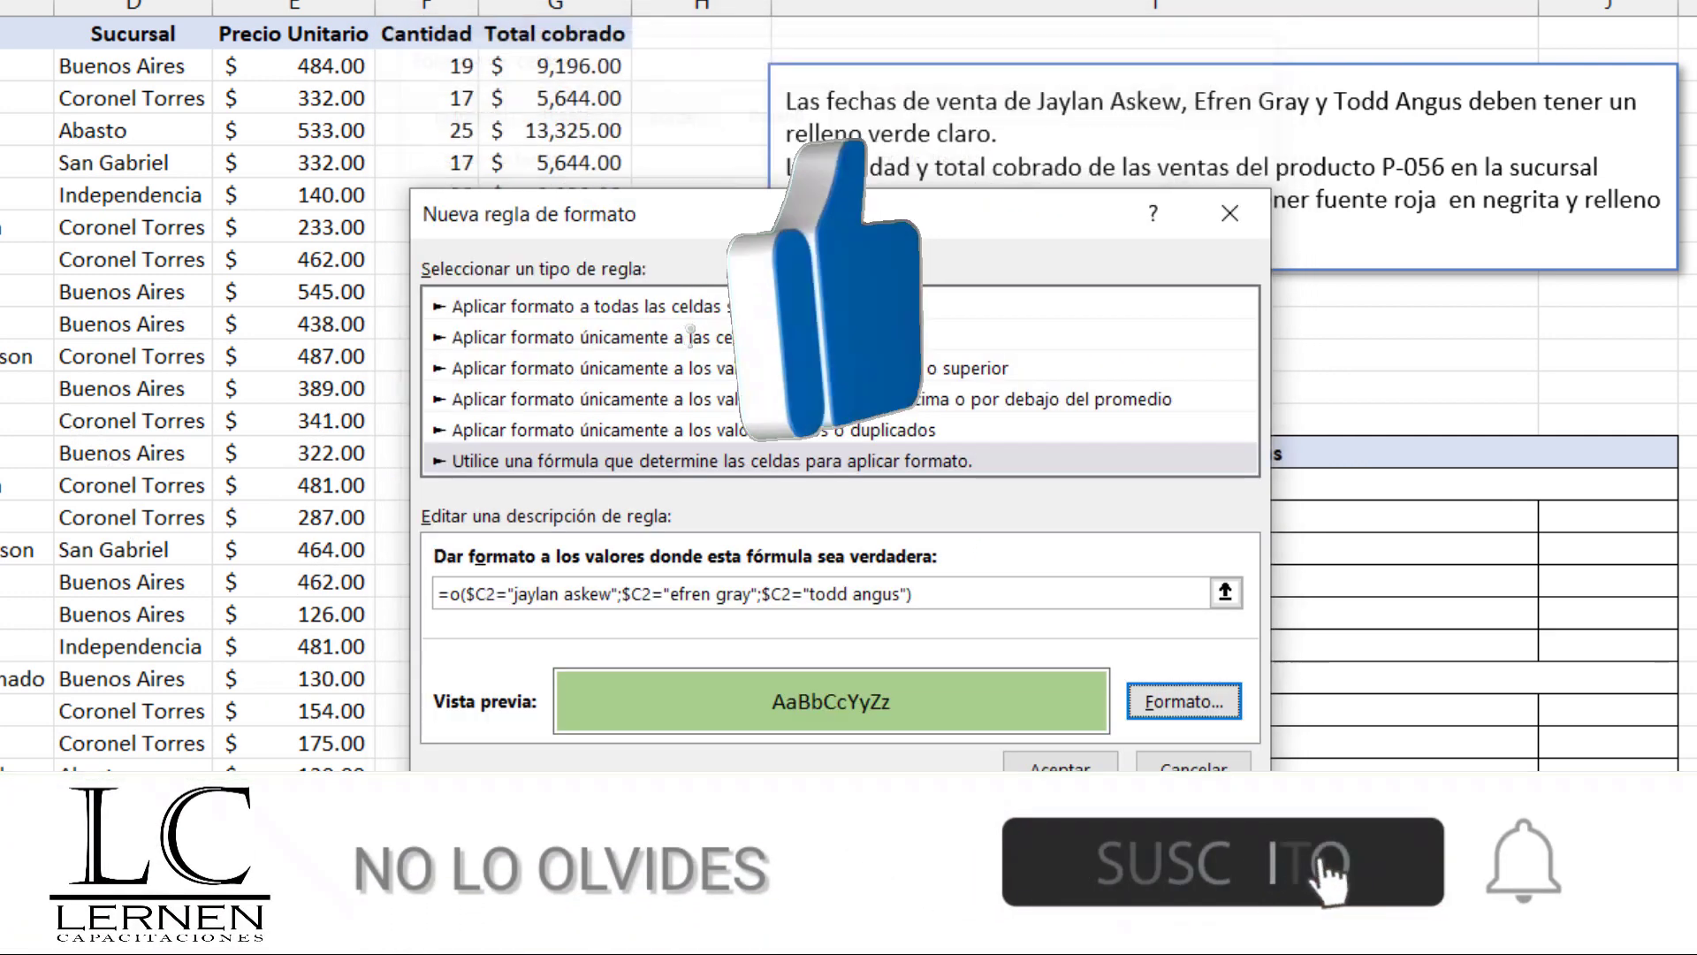
key(Return)
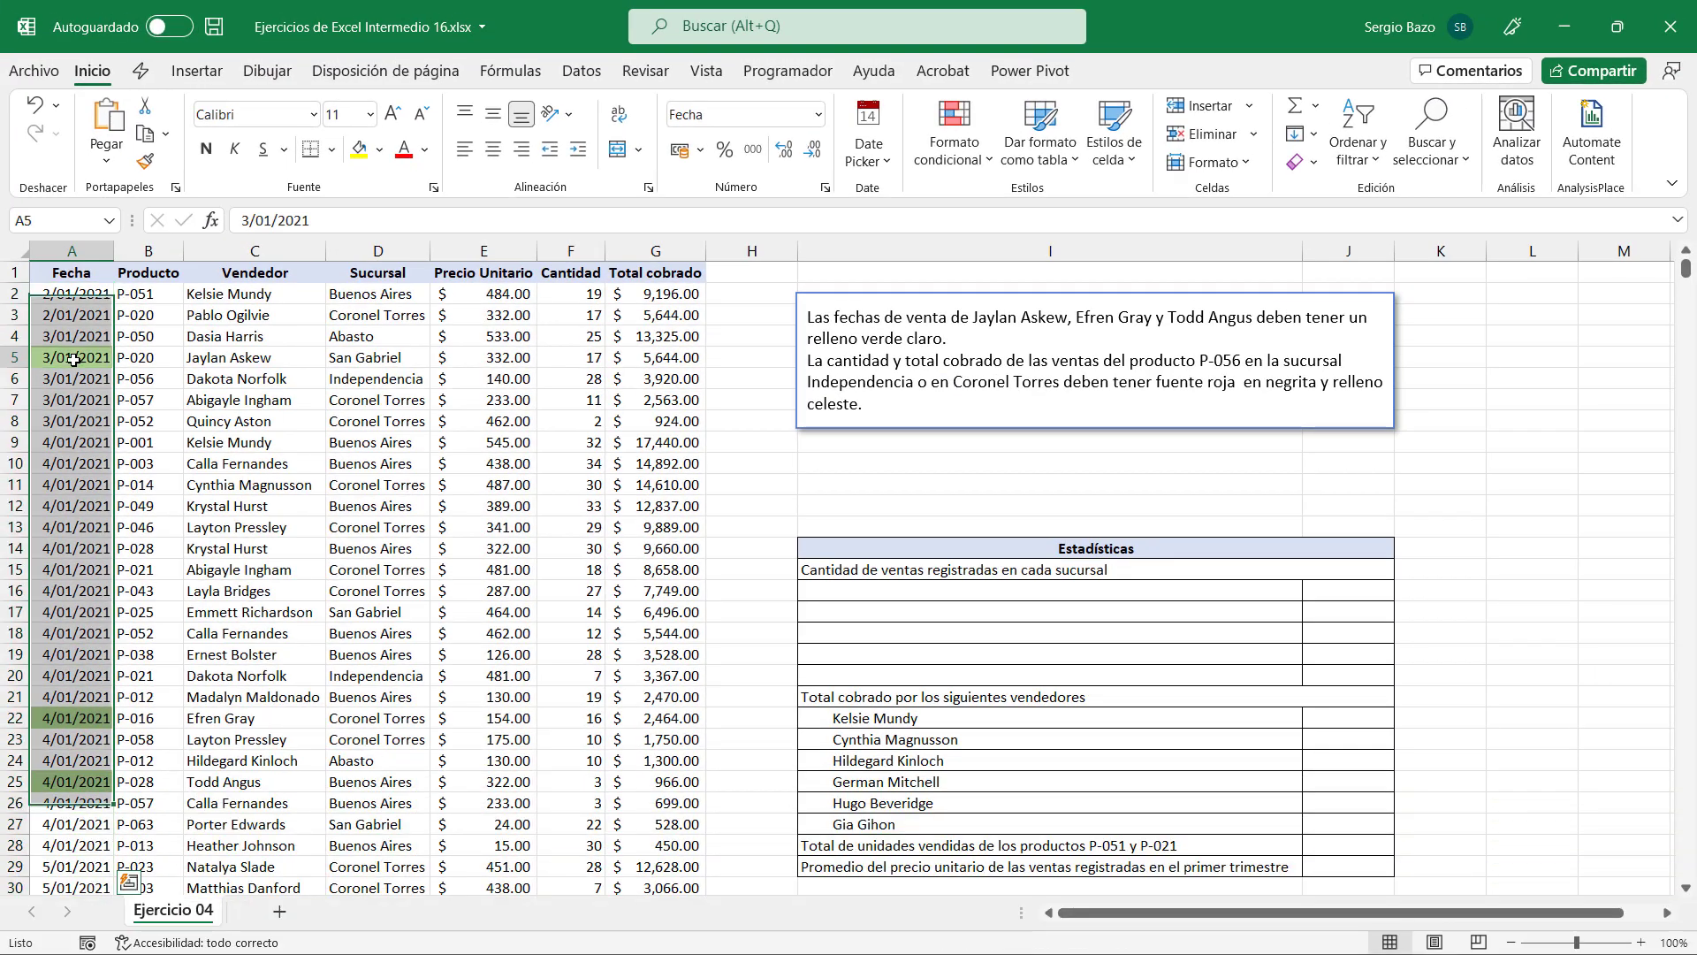
drag(73, 358, 252, 358)
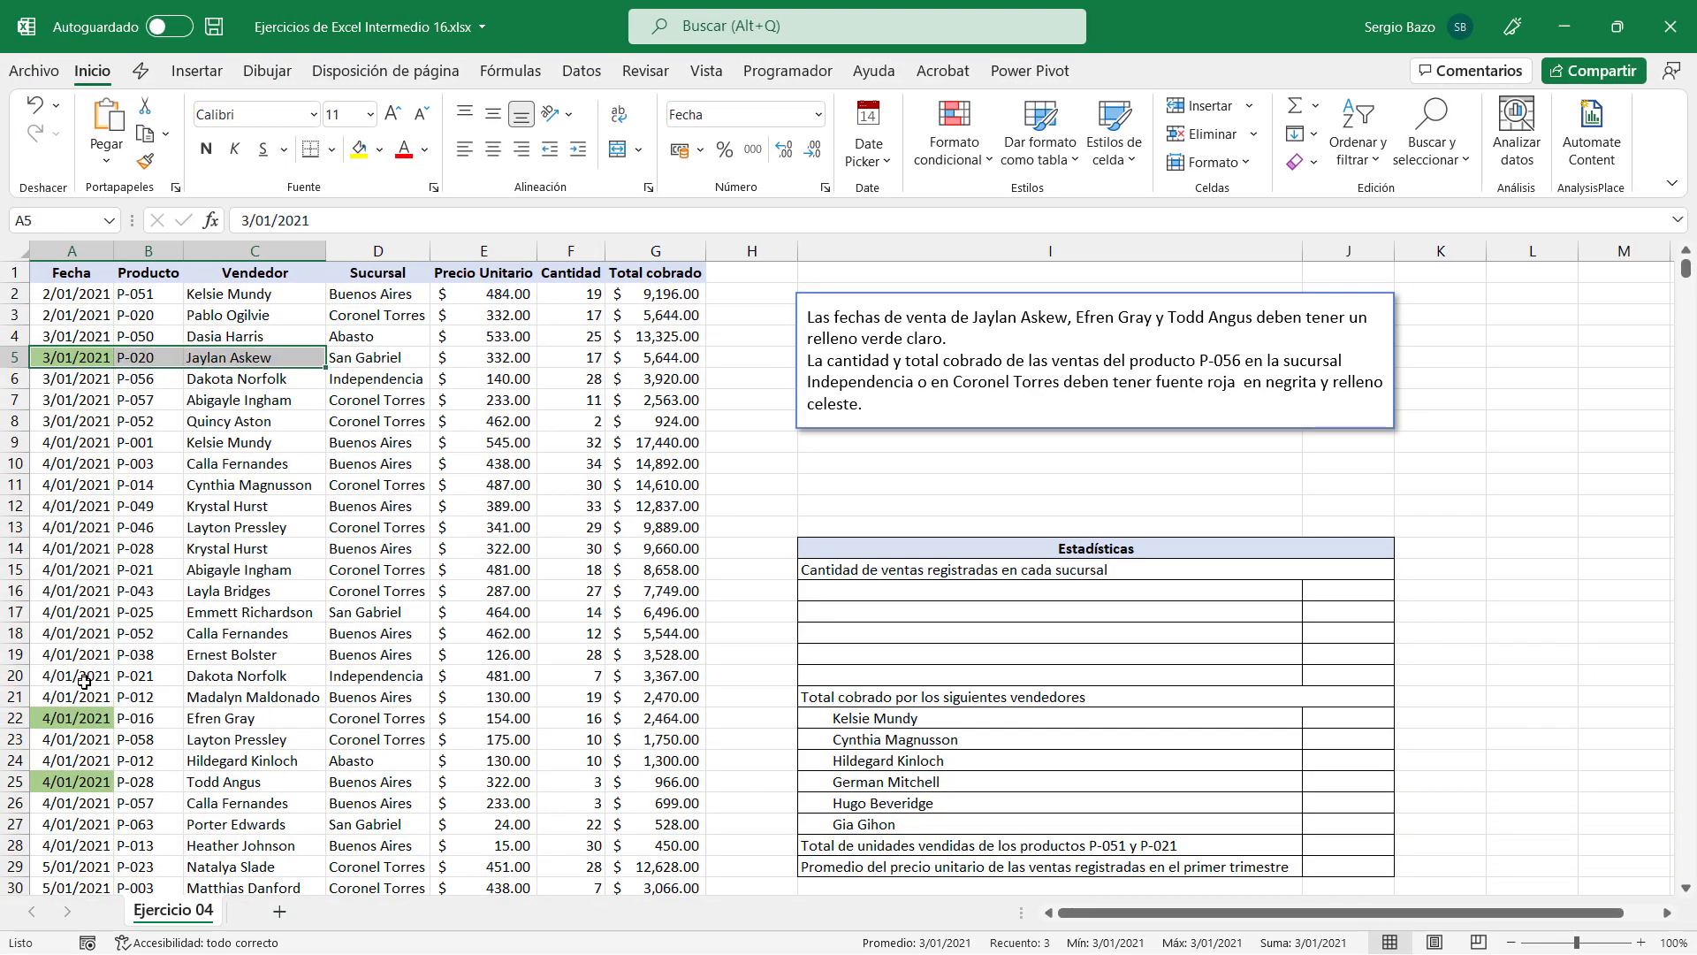
drag(78, 717, 231, 716)
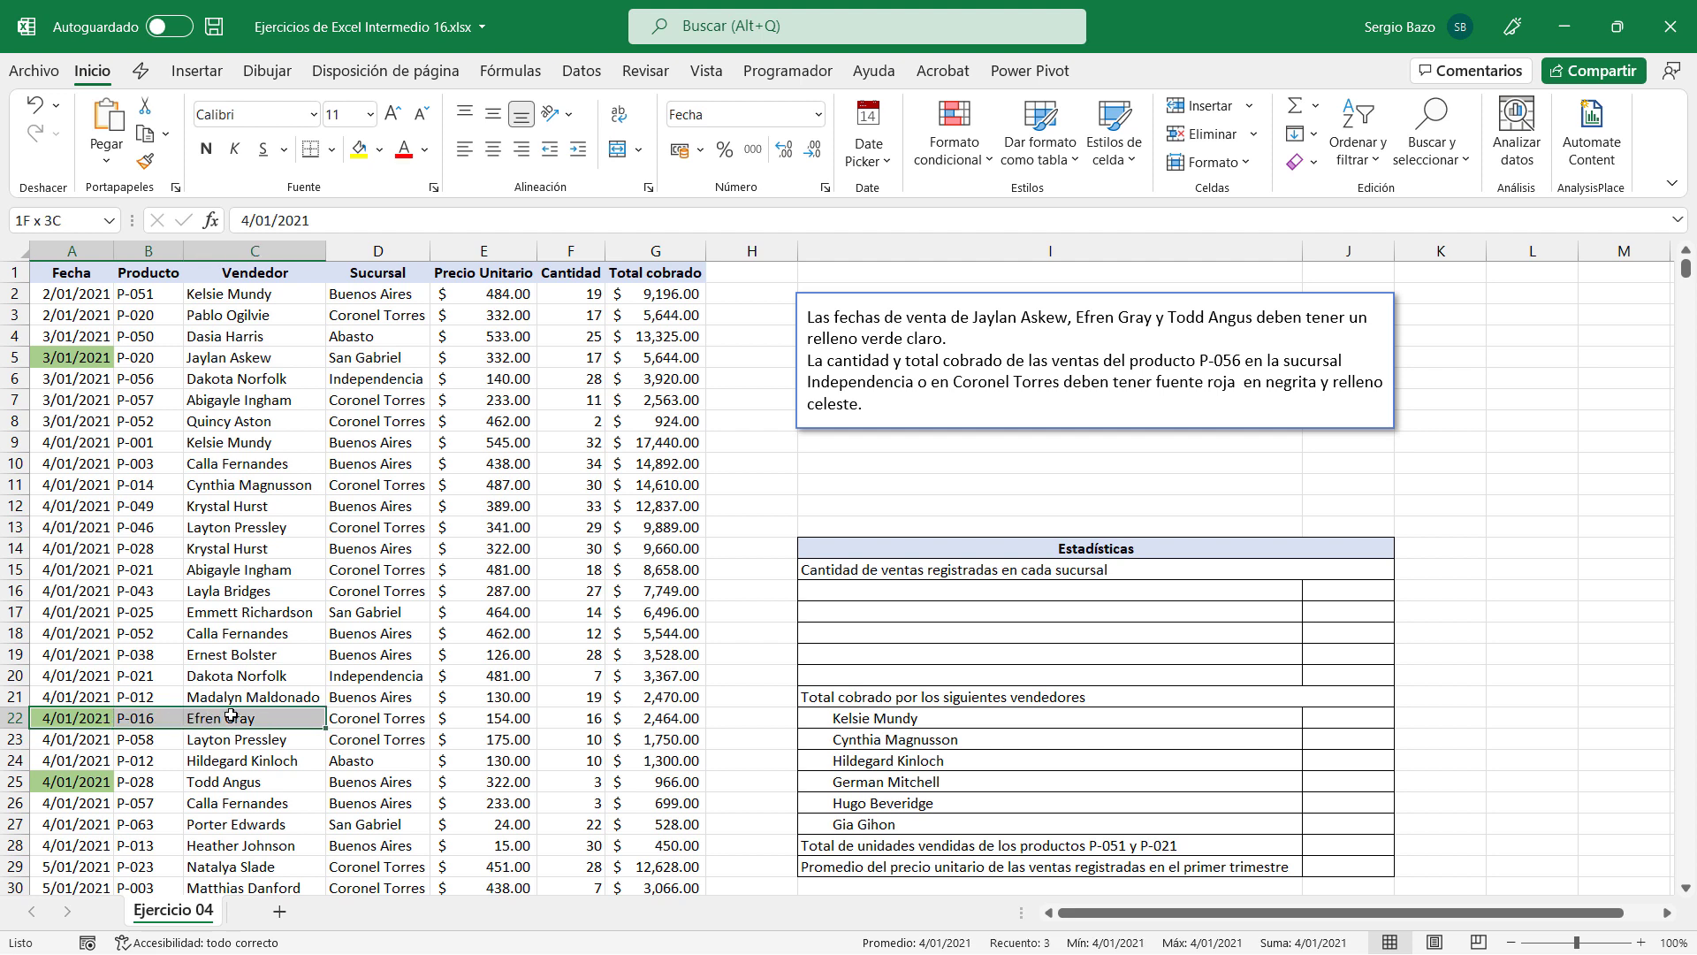
click(104, 781)
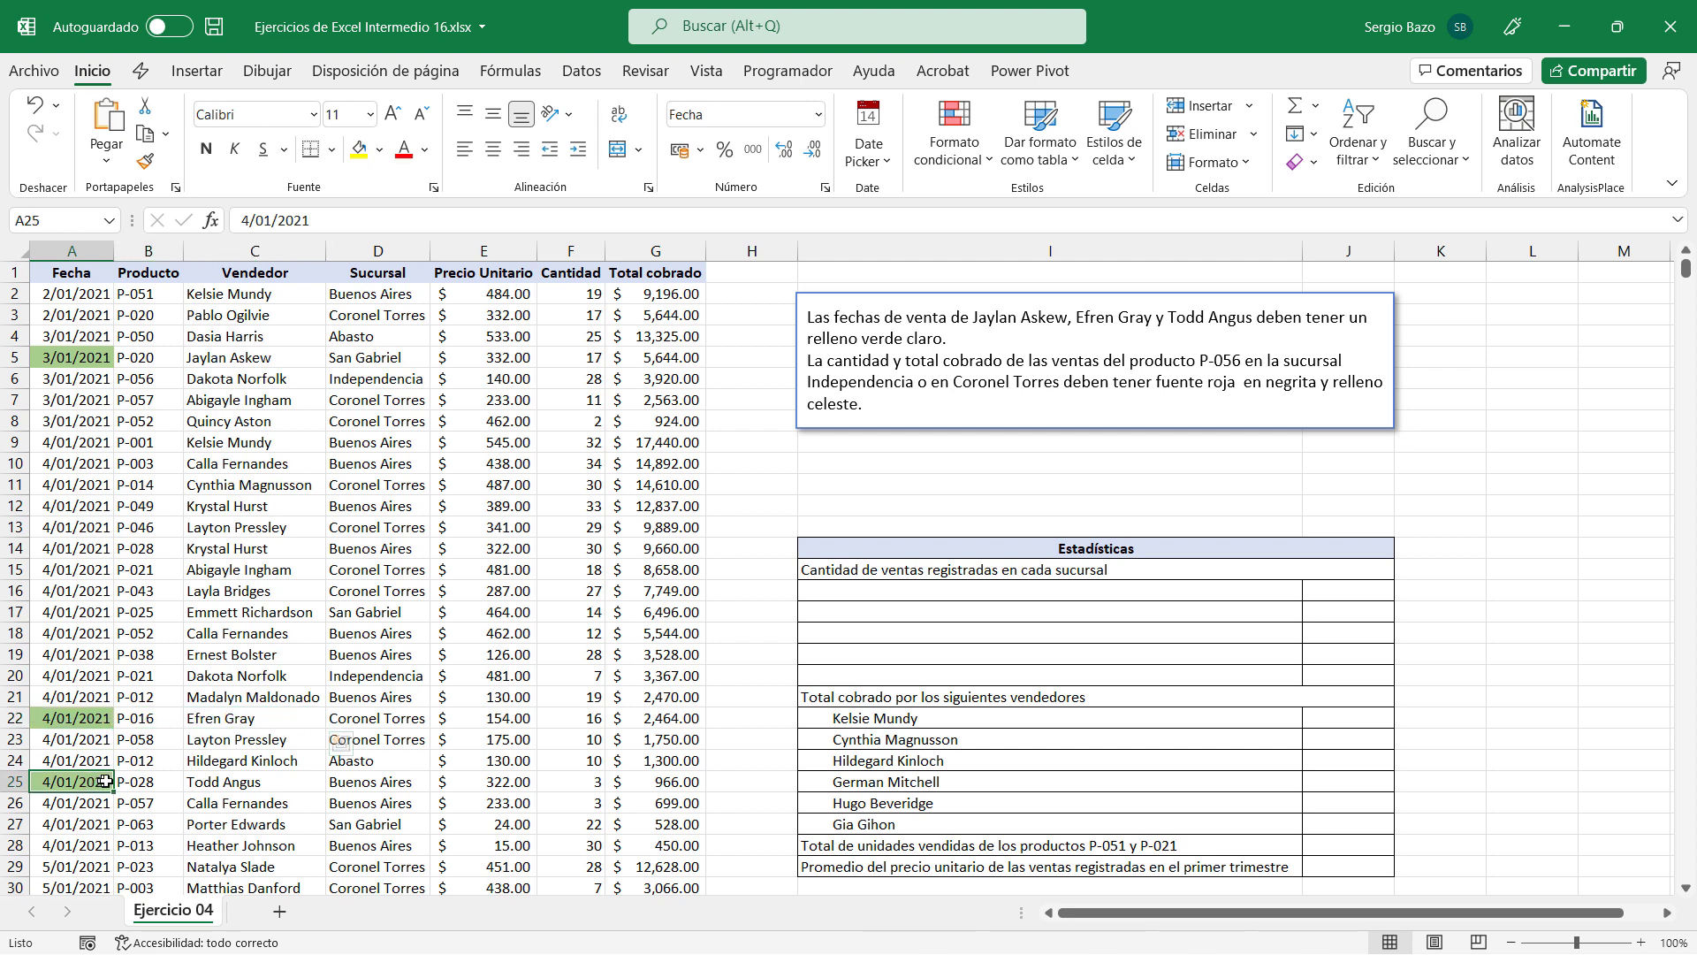
drag(104, 781, 234, 781)
scroll(235, 774, down, 3)
scroll(278, 561, down, 5)
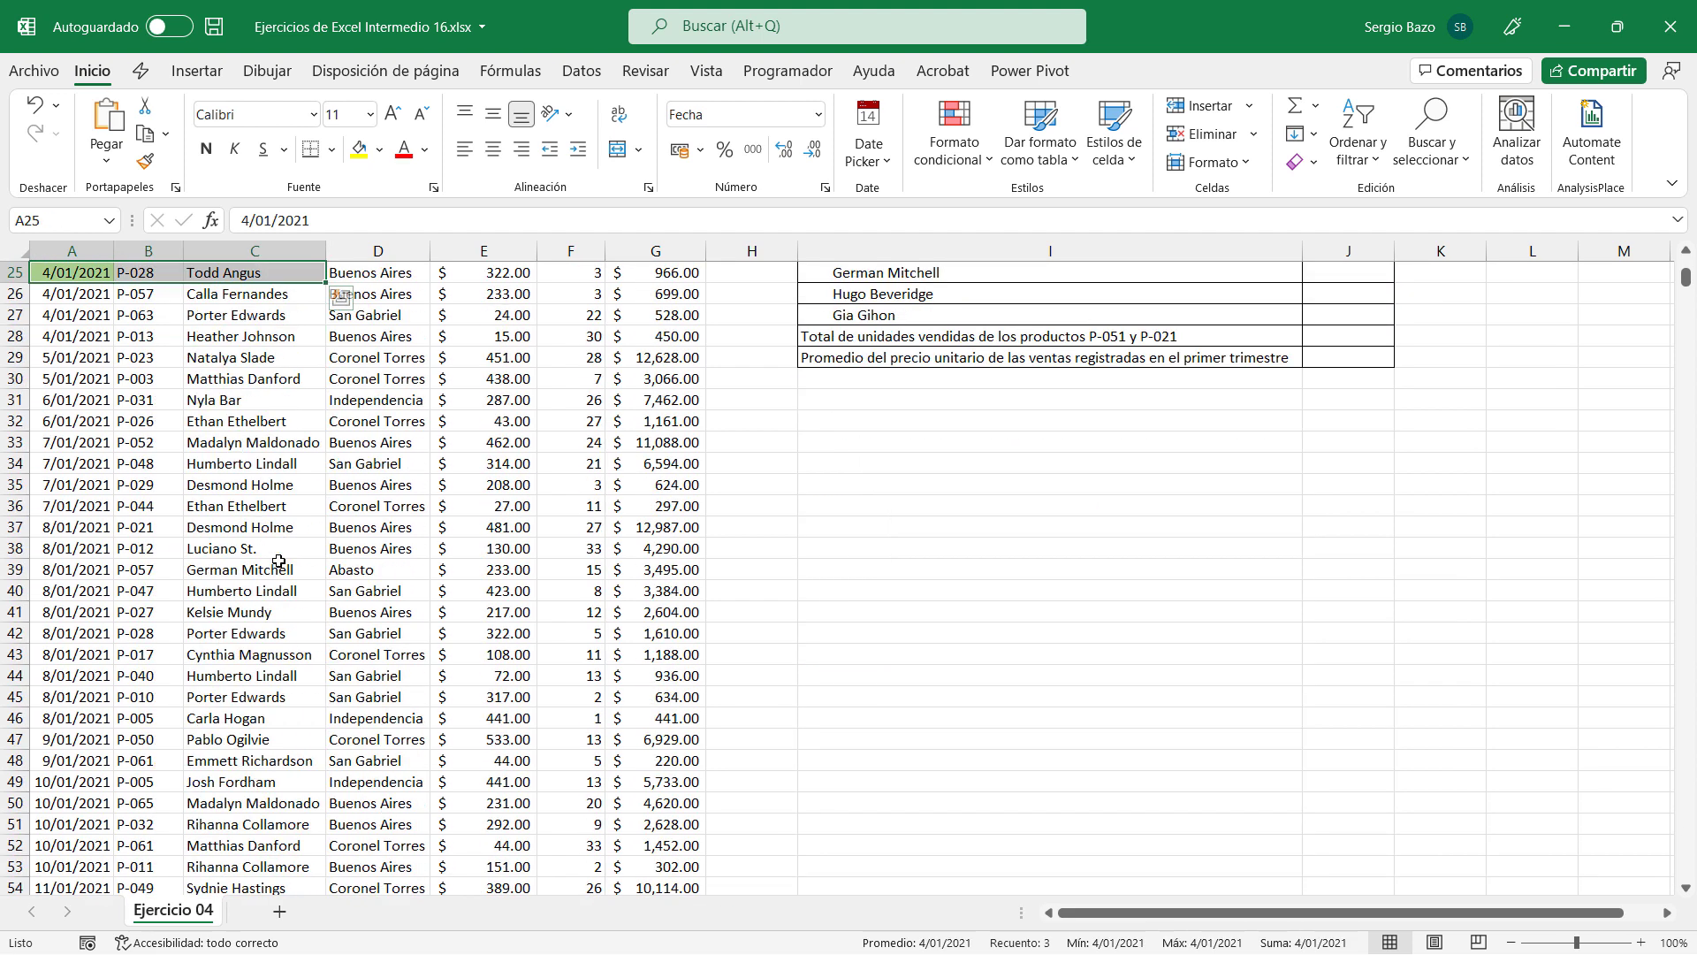
scroll(278, 561, down, 9)
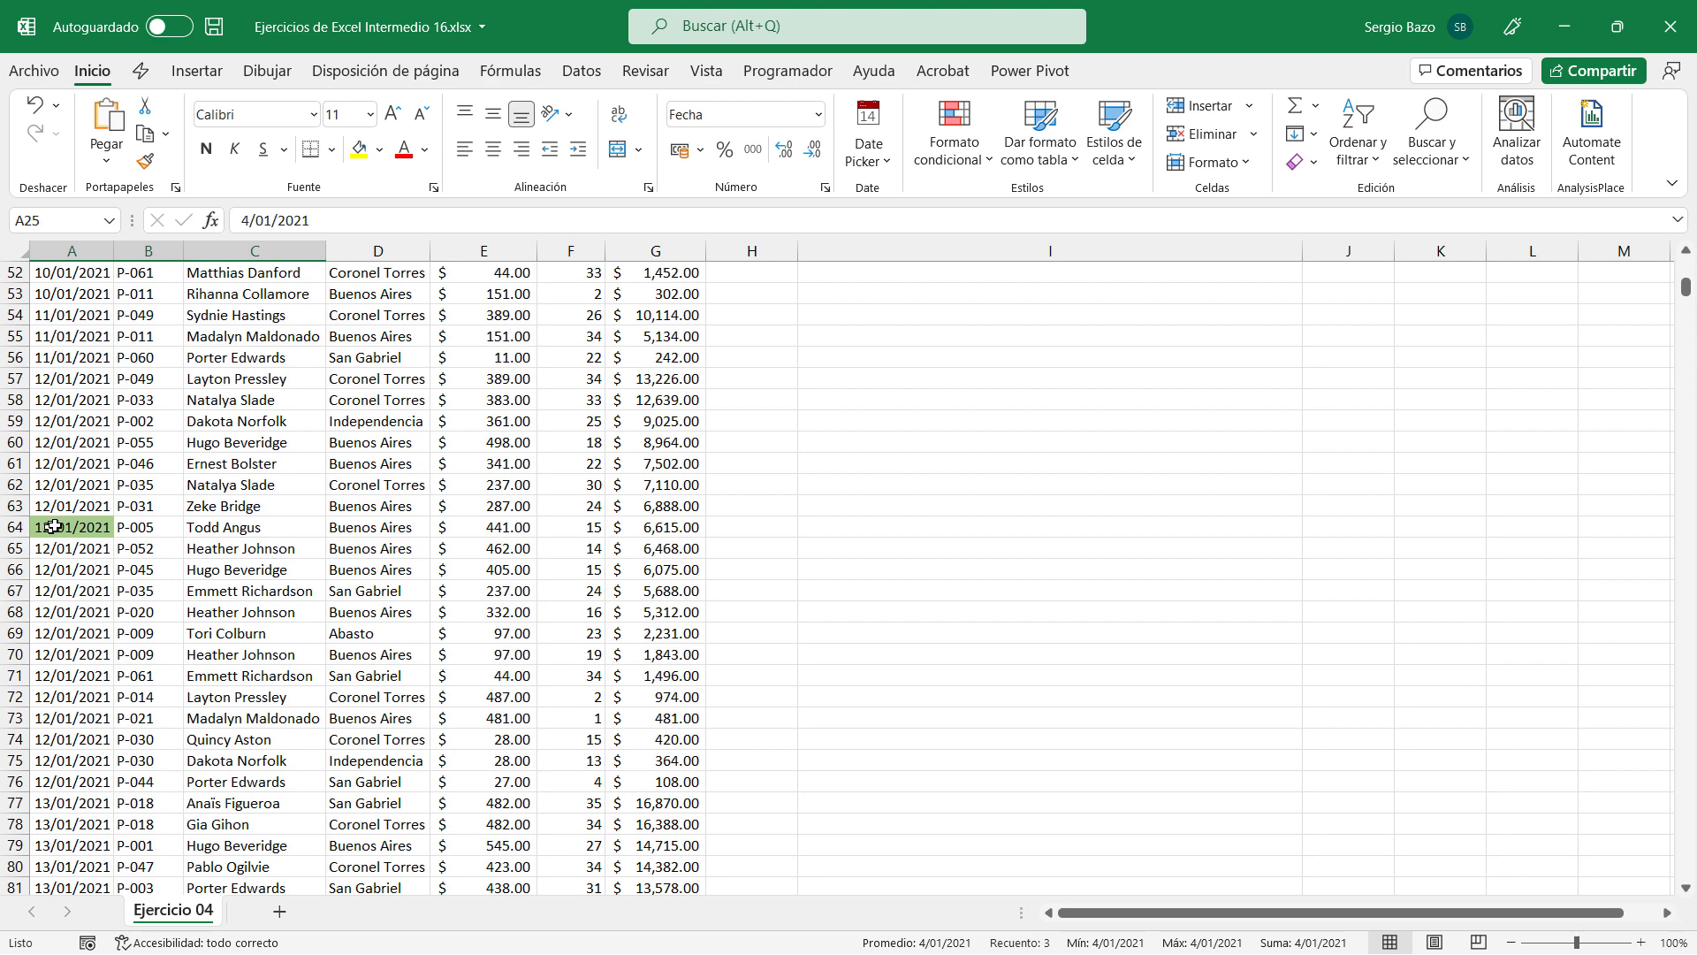
drag(62, 527, 226, 527)
scroll(211, 605, down, 8)
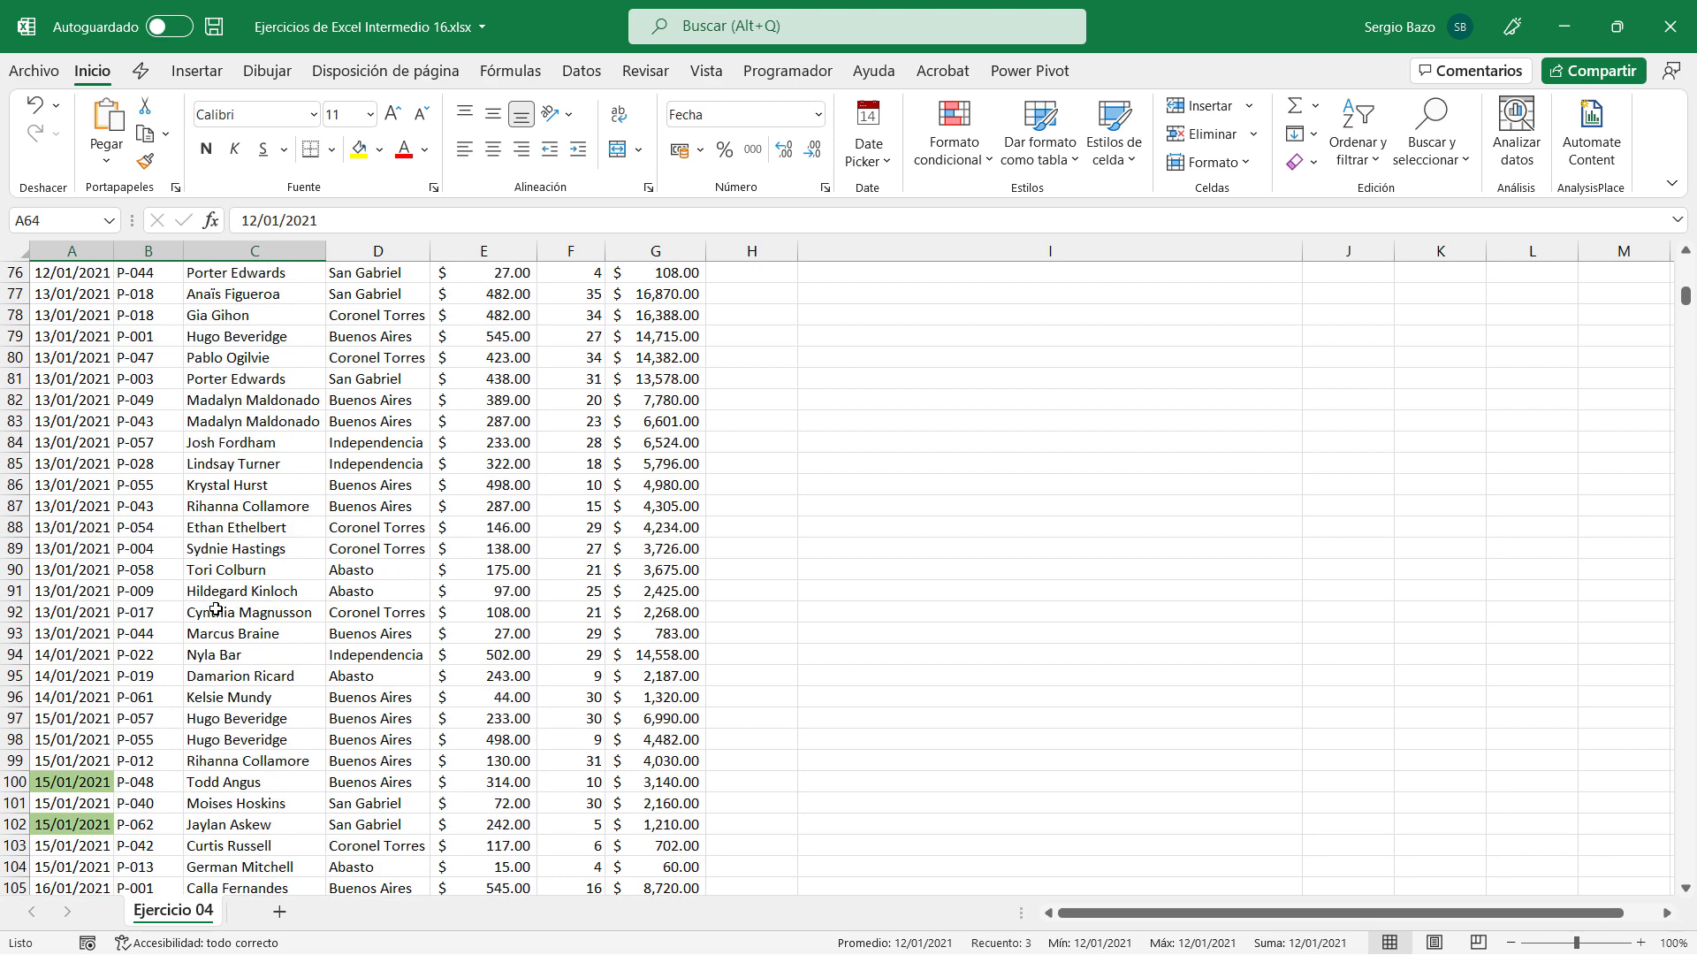
scroll(211, 605, down, 3)
scroll(211, 604, down, 2)
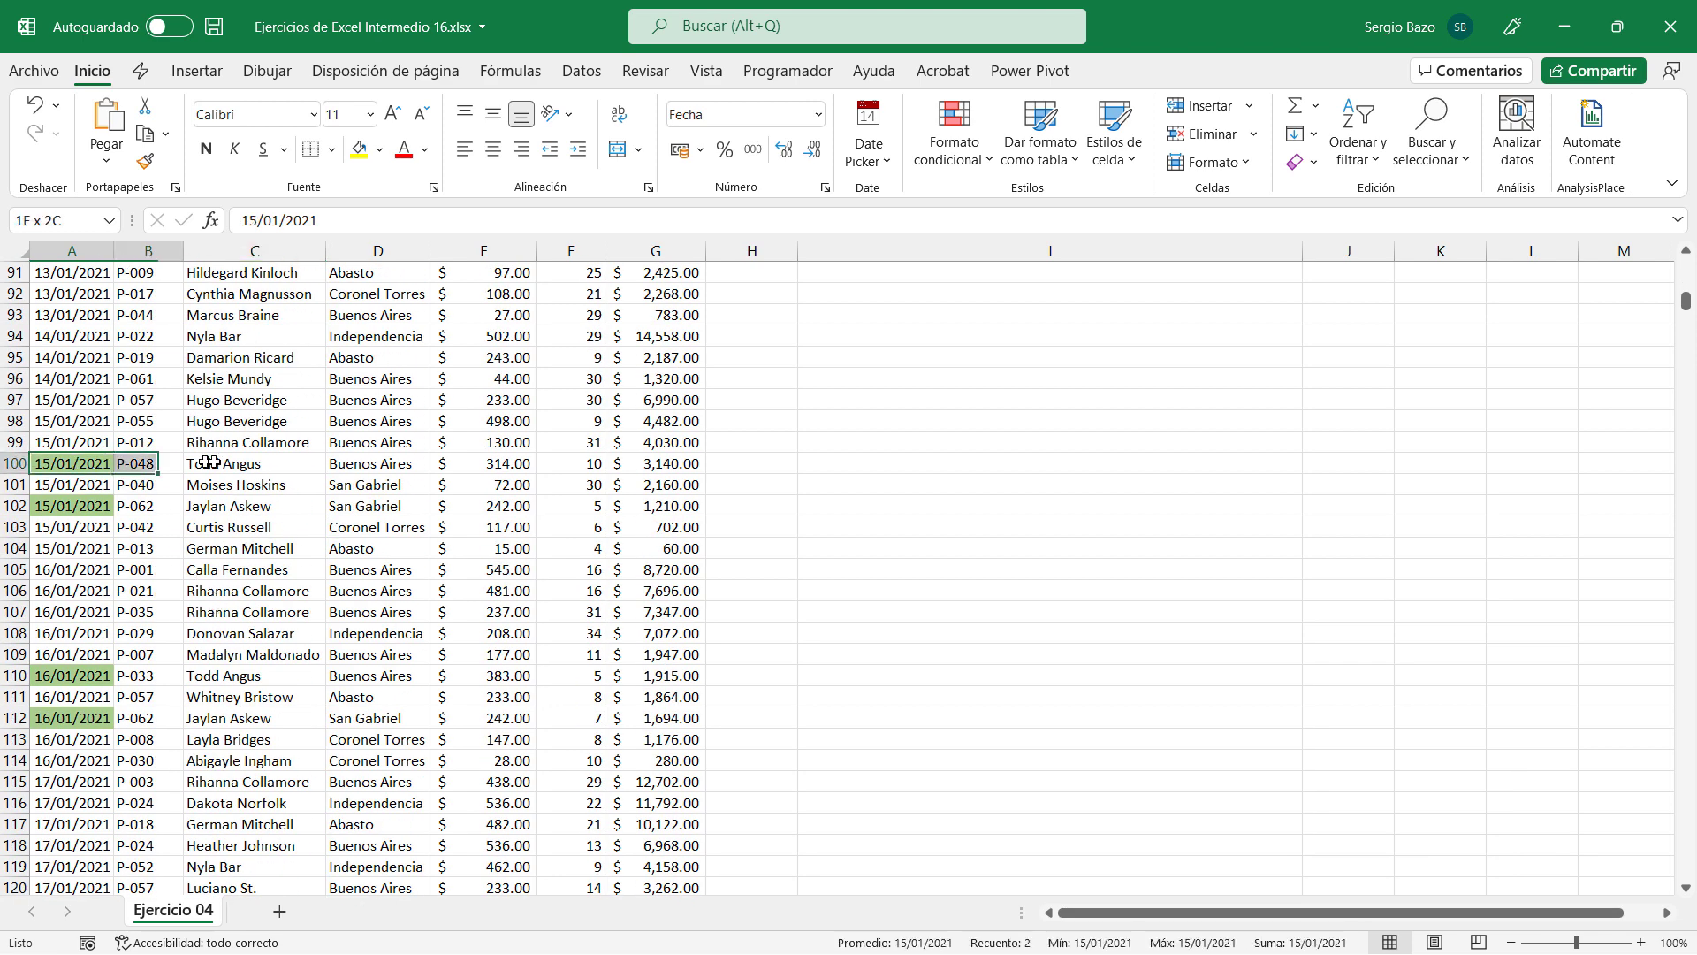
drag(59, 463, 291, 463)
drag(62, 506, 269, 508)
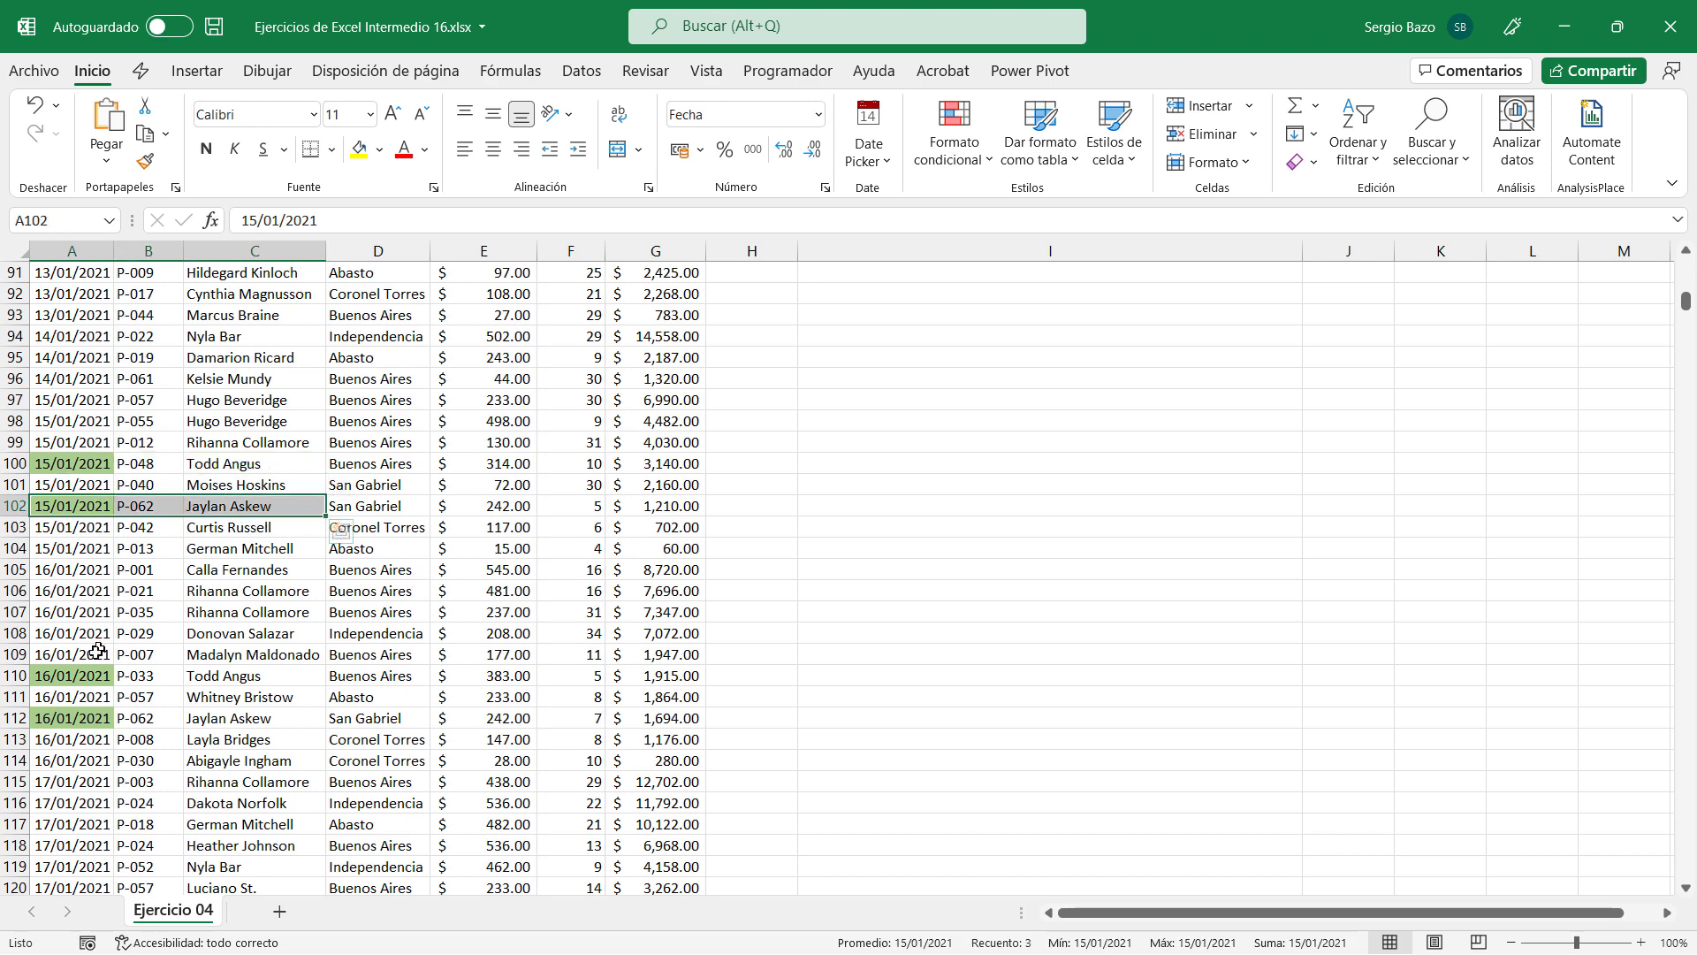
drag(62, 675, 265, 675)
scroll(693, 517, up, 20)
scroll(693, 516, up, 5)
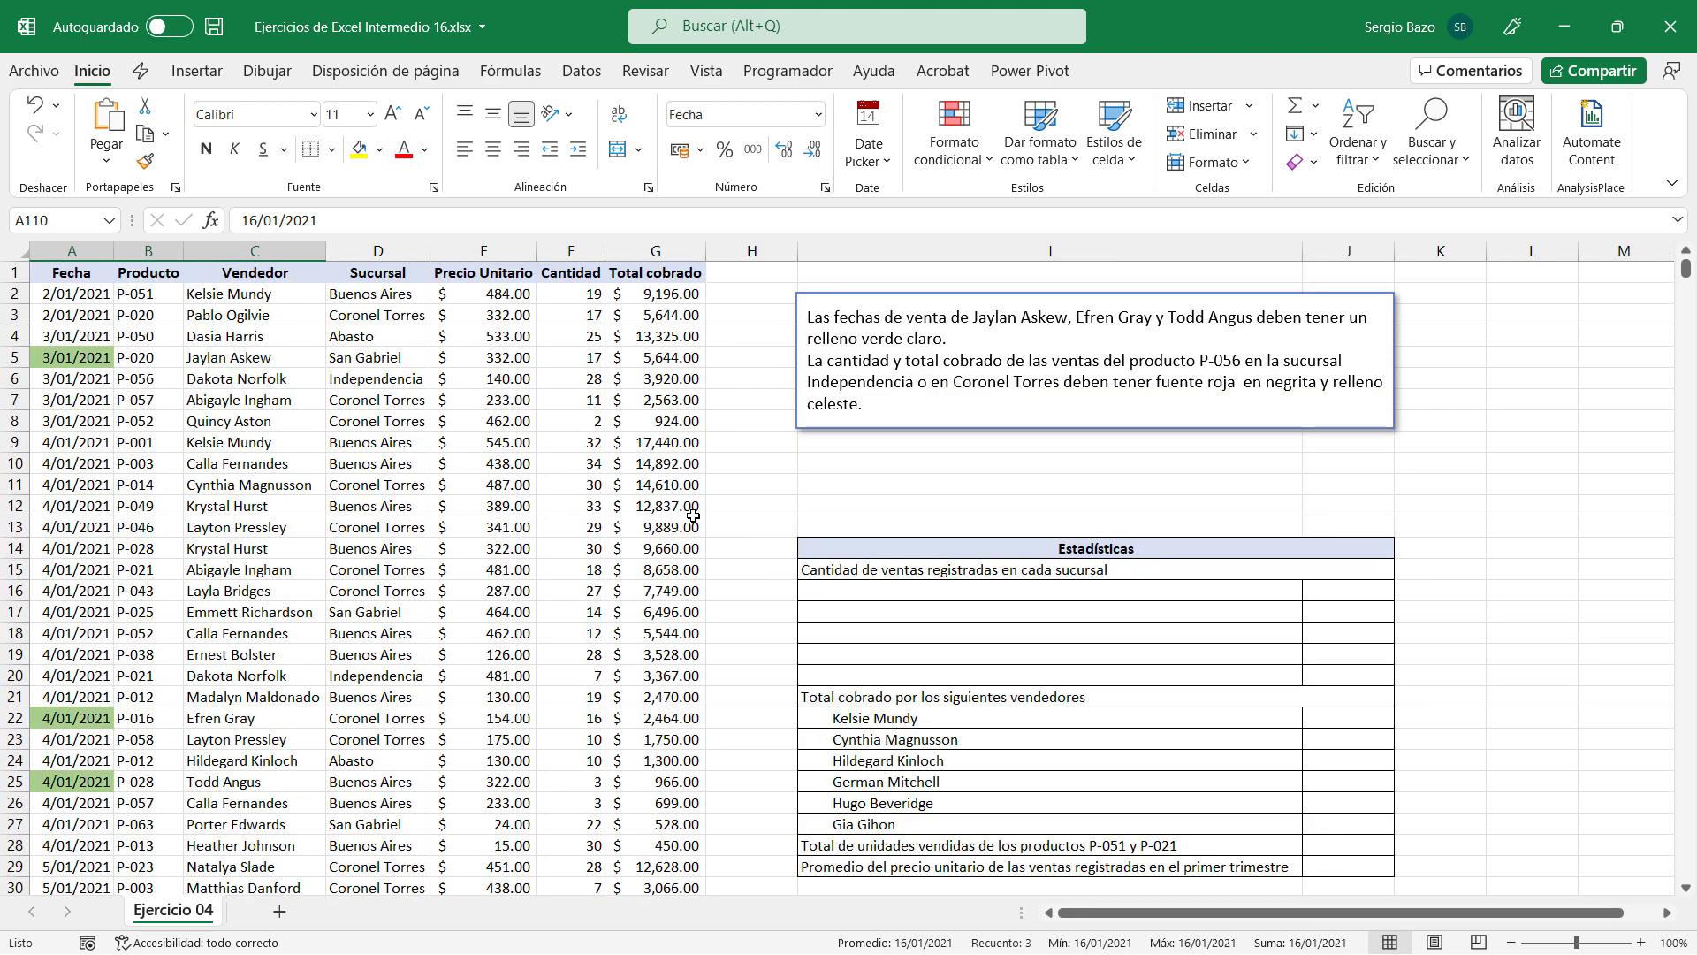
click(521, 400)
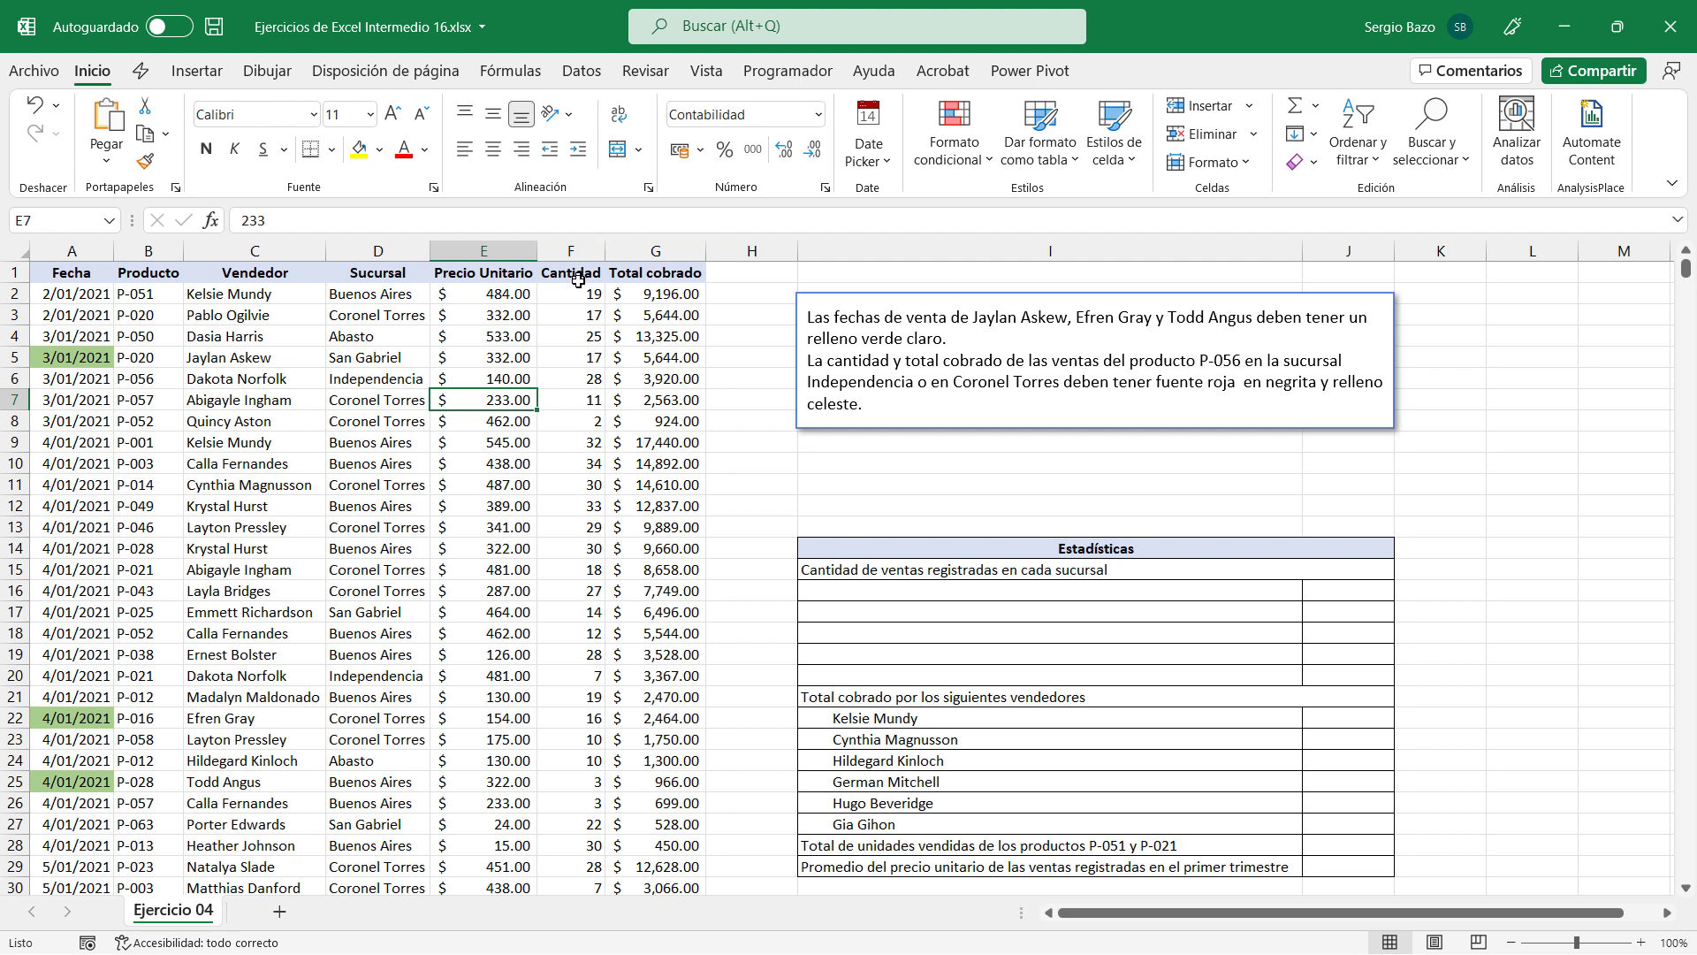
Select the Cantidad and Total cobrado values F2:G1686 for every sale
drag(574, 293, 670, 296)
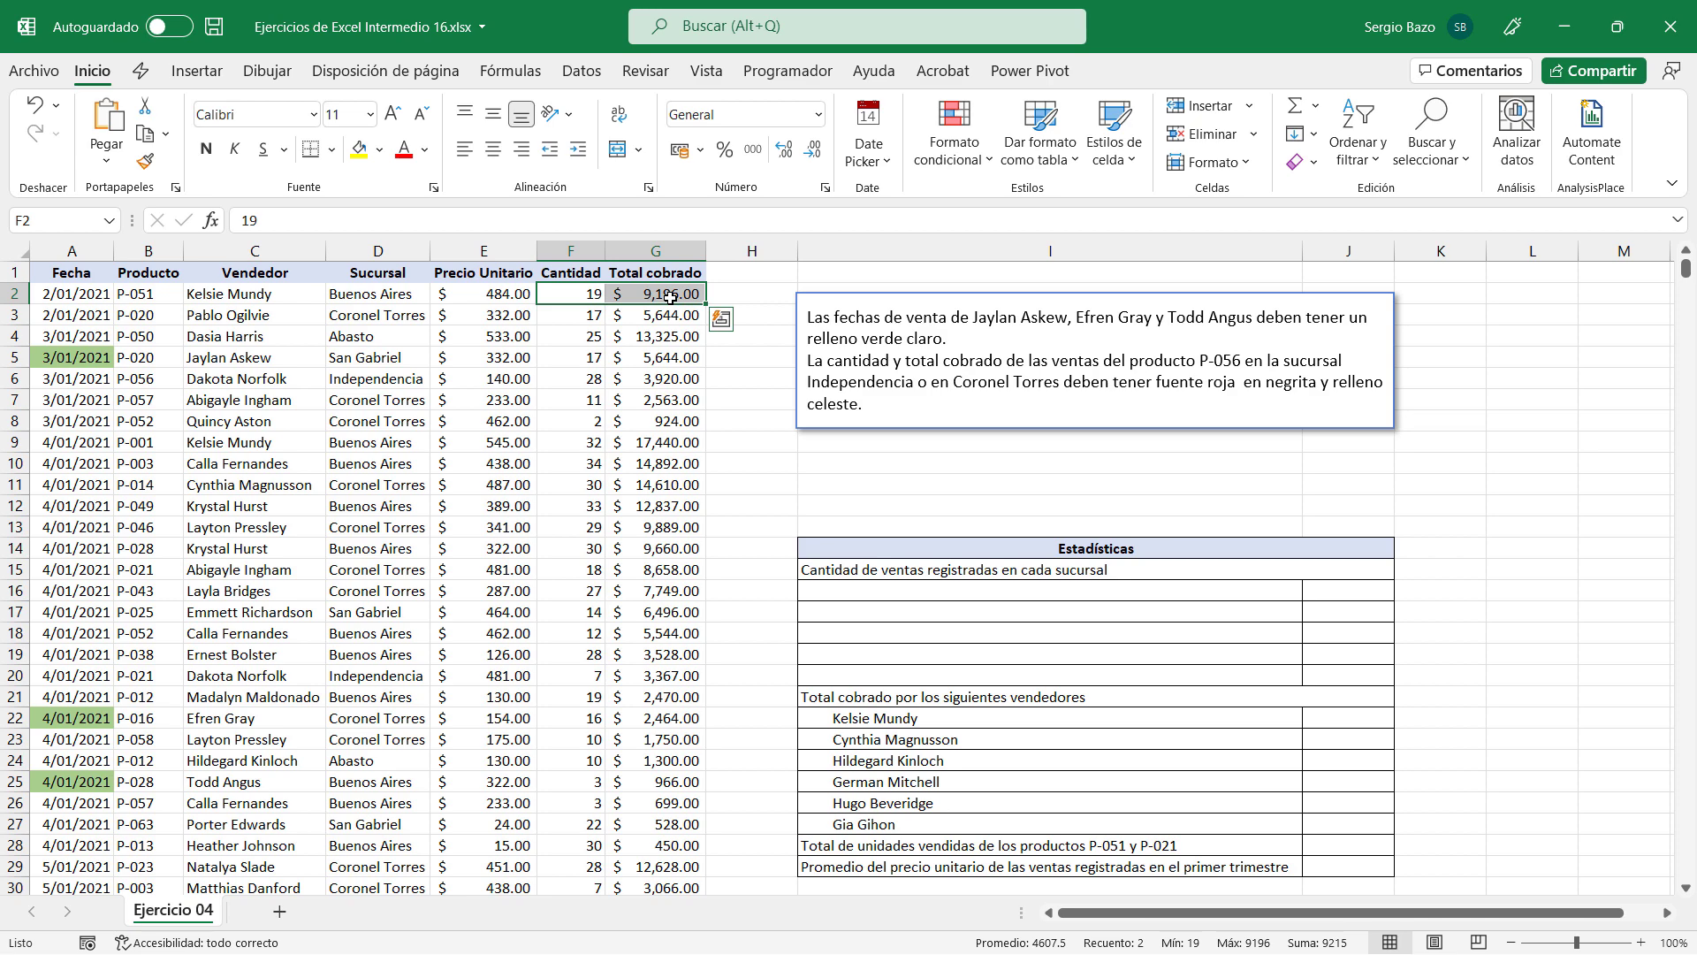
key(ctrl+shift+Down)
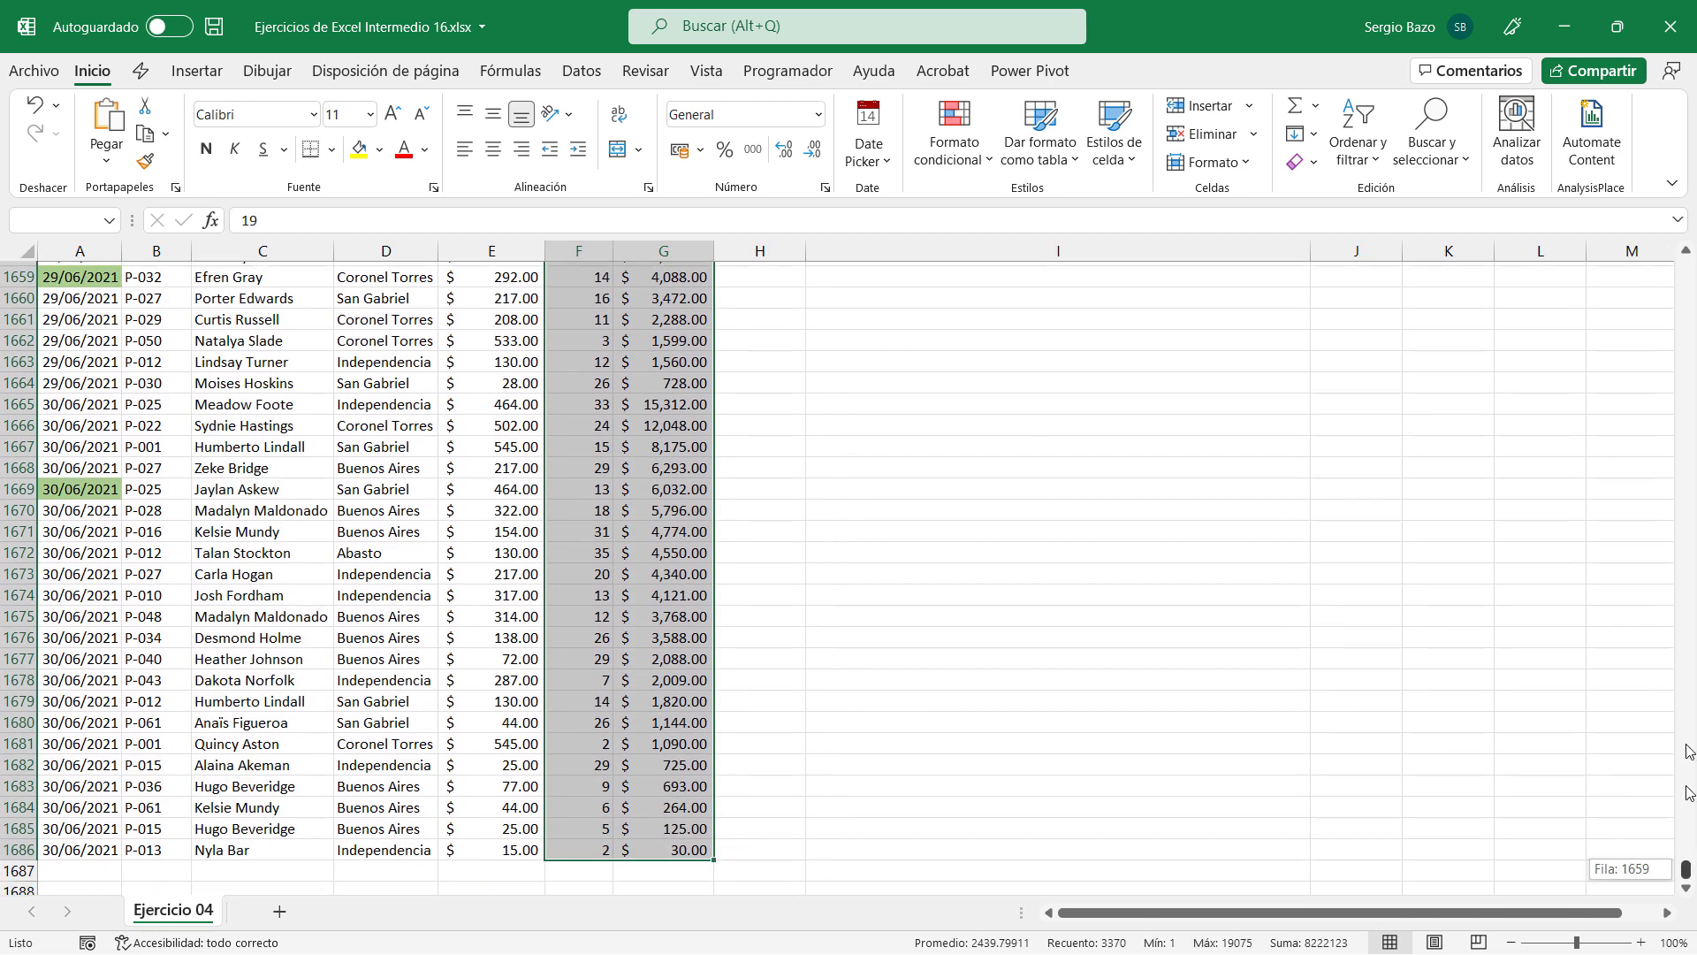
drag(1687, 793, 1686, 265)
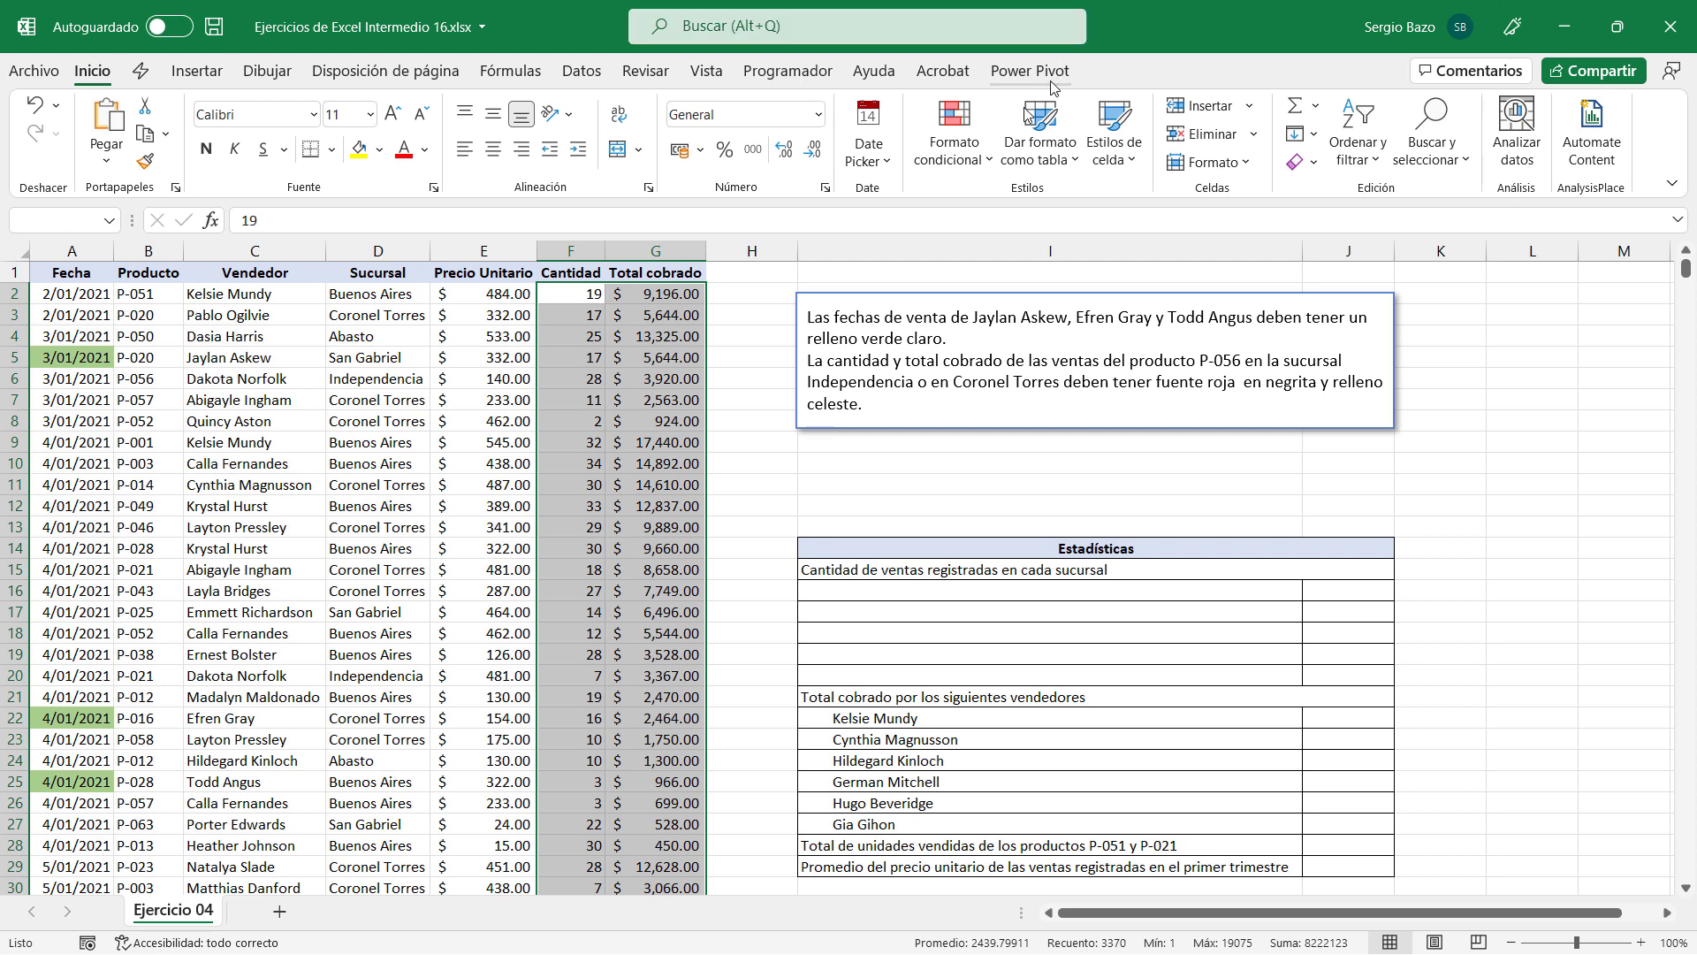
Start another formula-based conditional formatting rule for the selected range
click(956, 164)
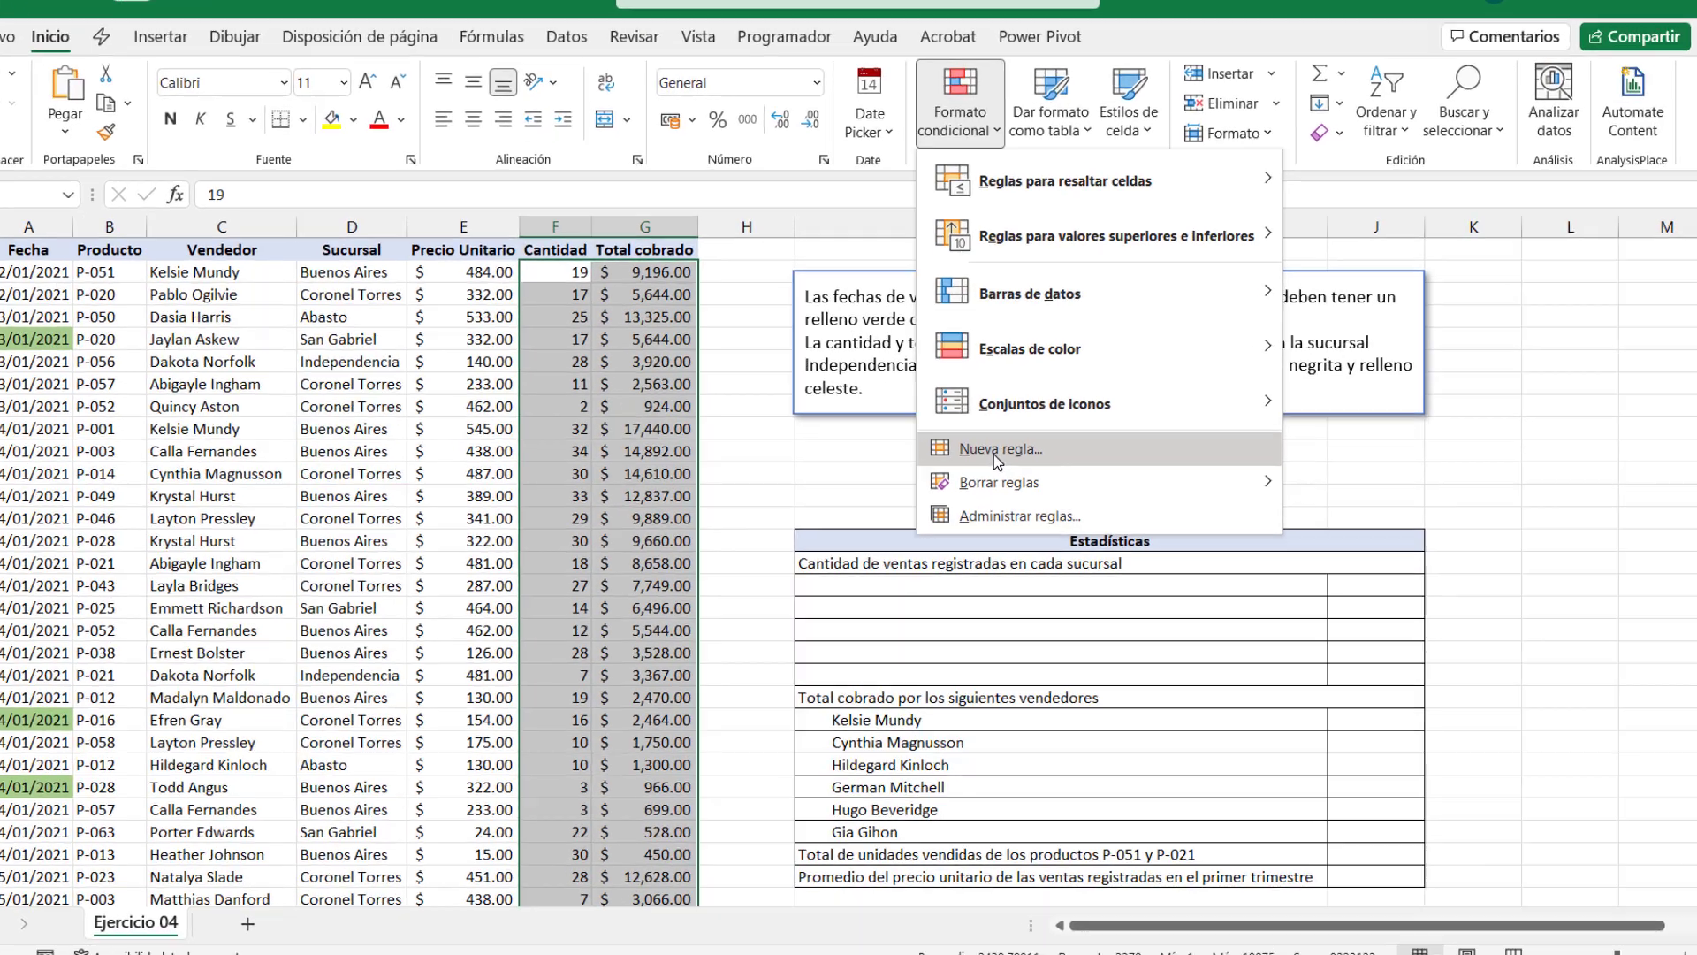
click(994, 451)
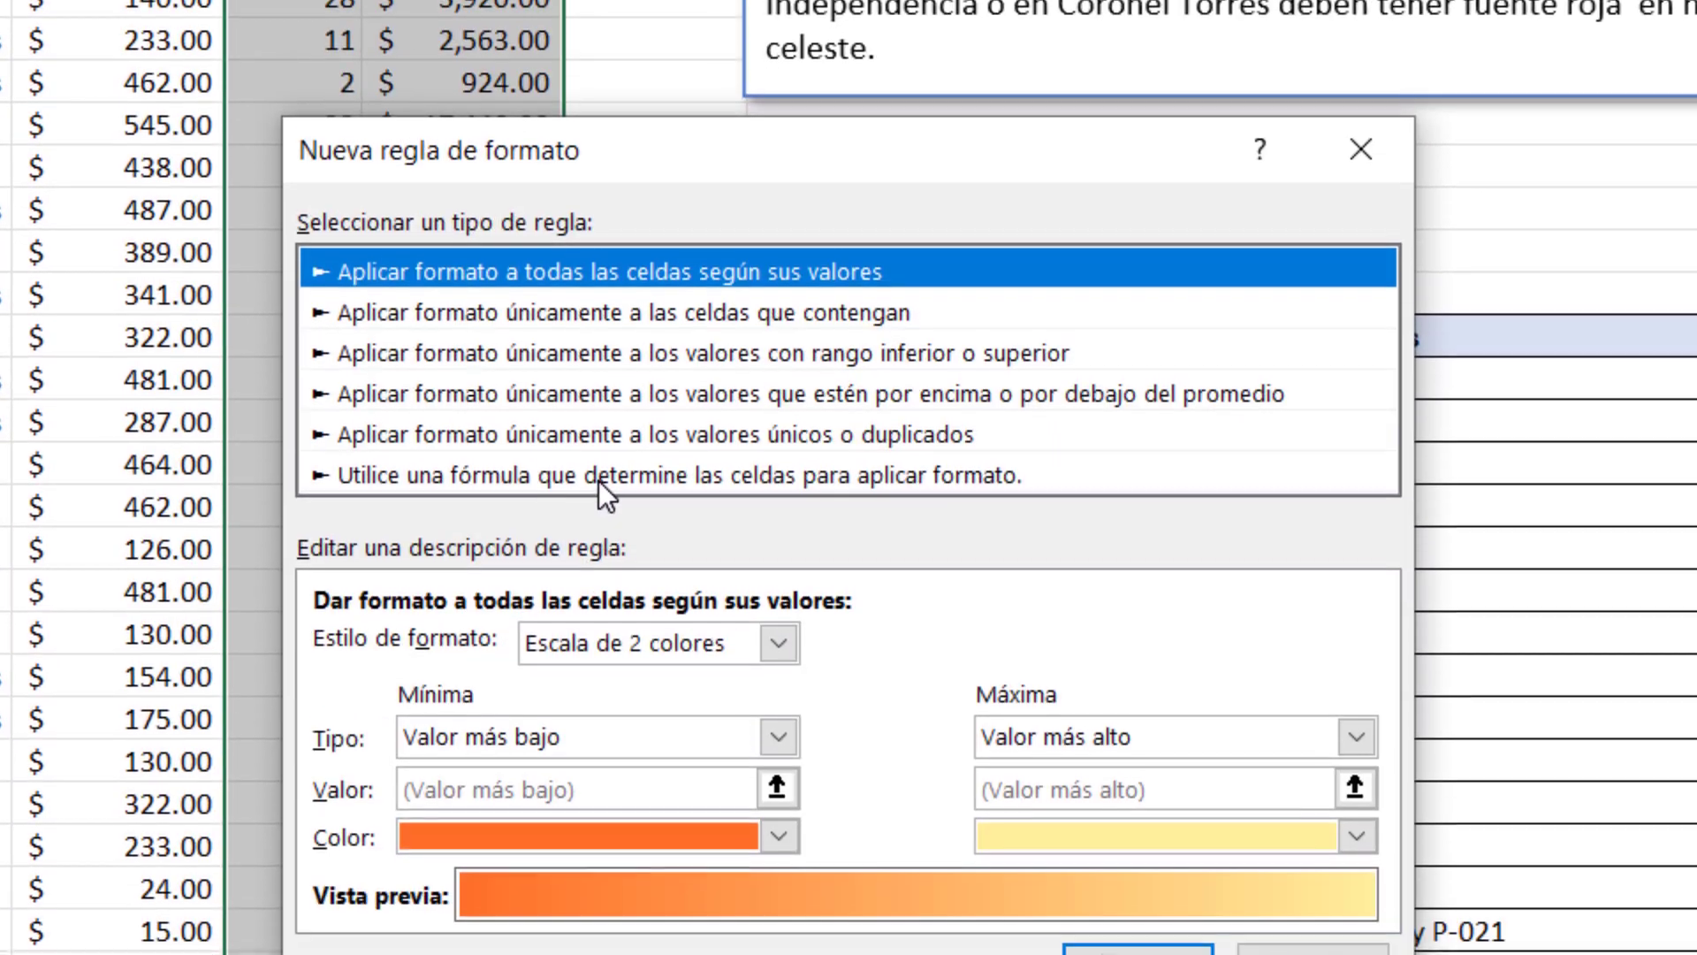
click(599, 478)
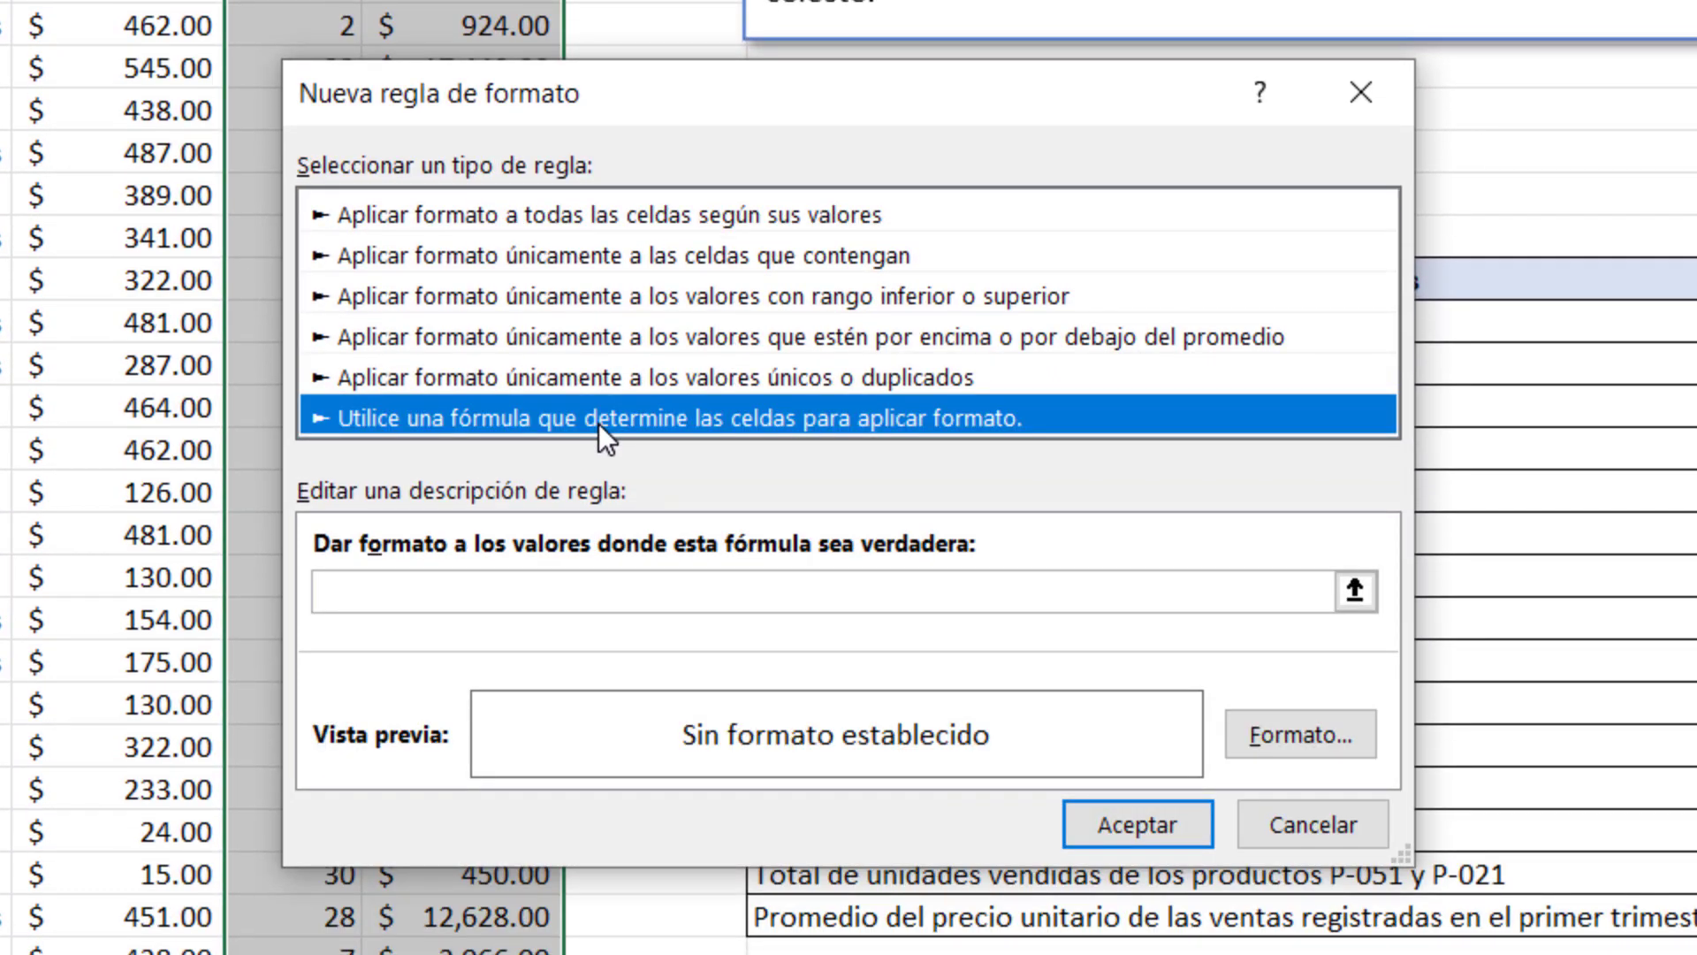
click(378, 598)
click(378, 599)
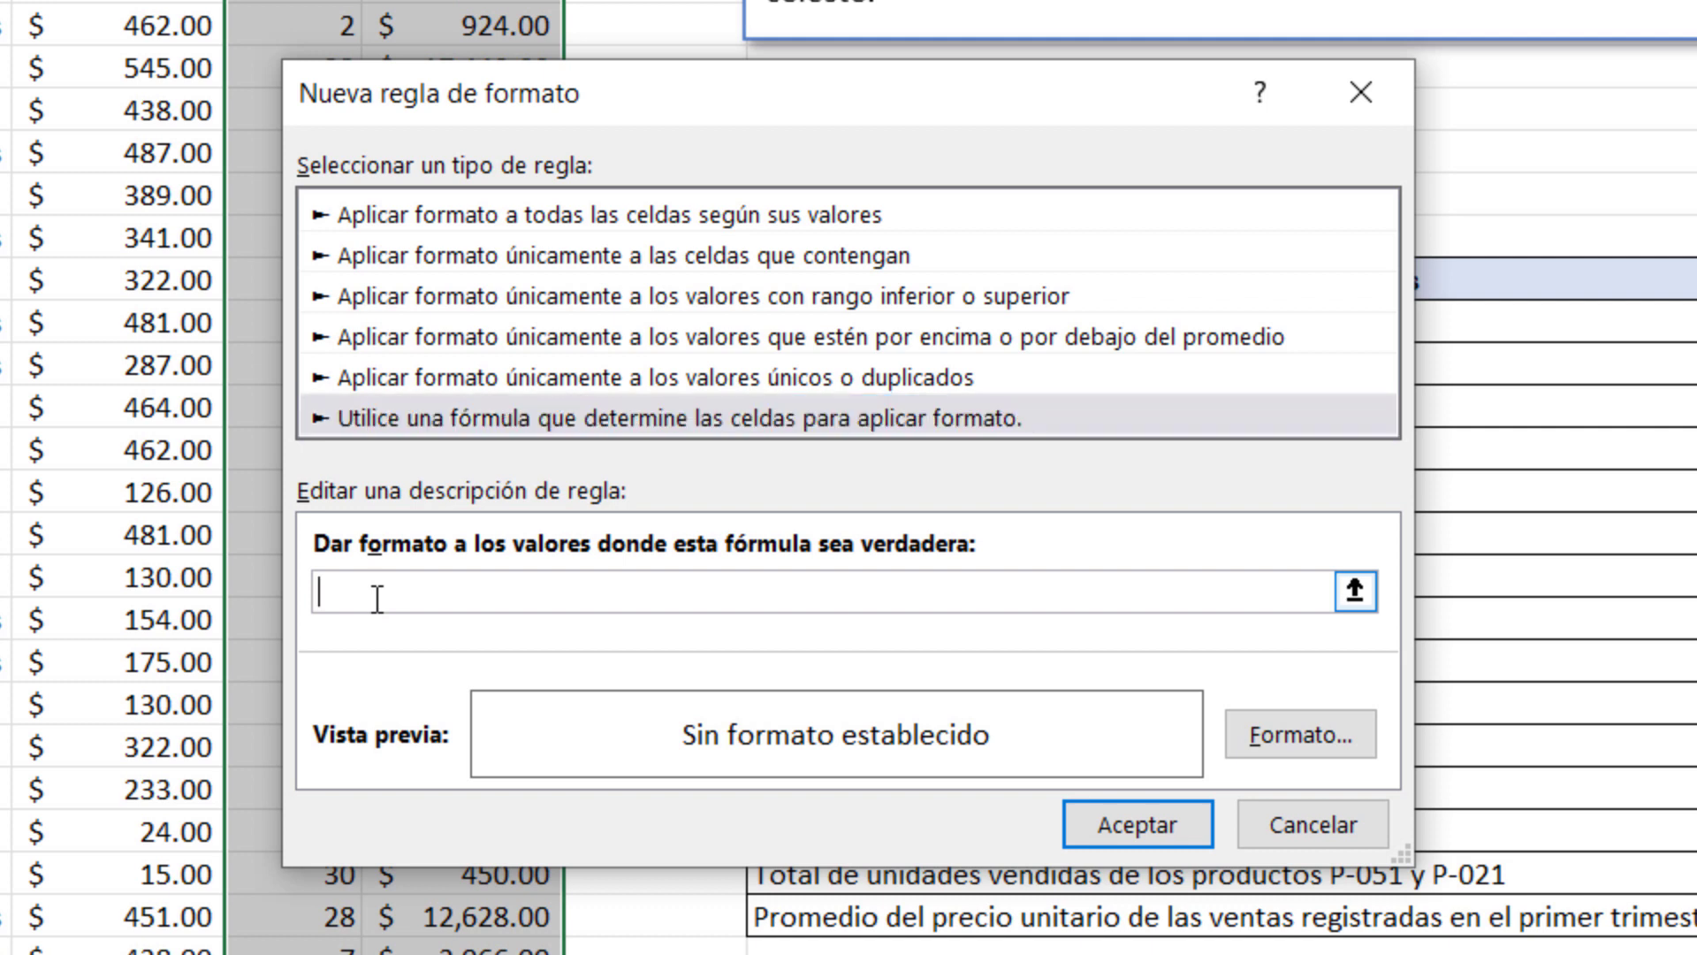
Enter the condition =Y($B2="p-056";O($D2="independencia";$D2="coronel torres"))
text(=y()
text($B$2)
key(F4)
key(F4)
text(=)
text("p-)
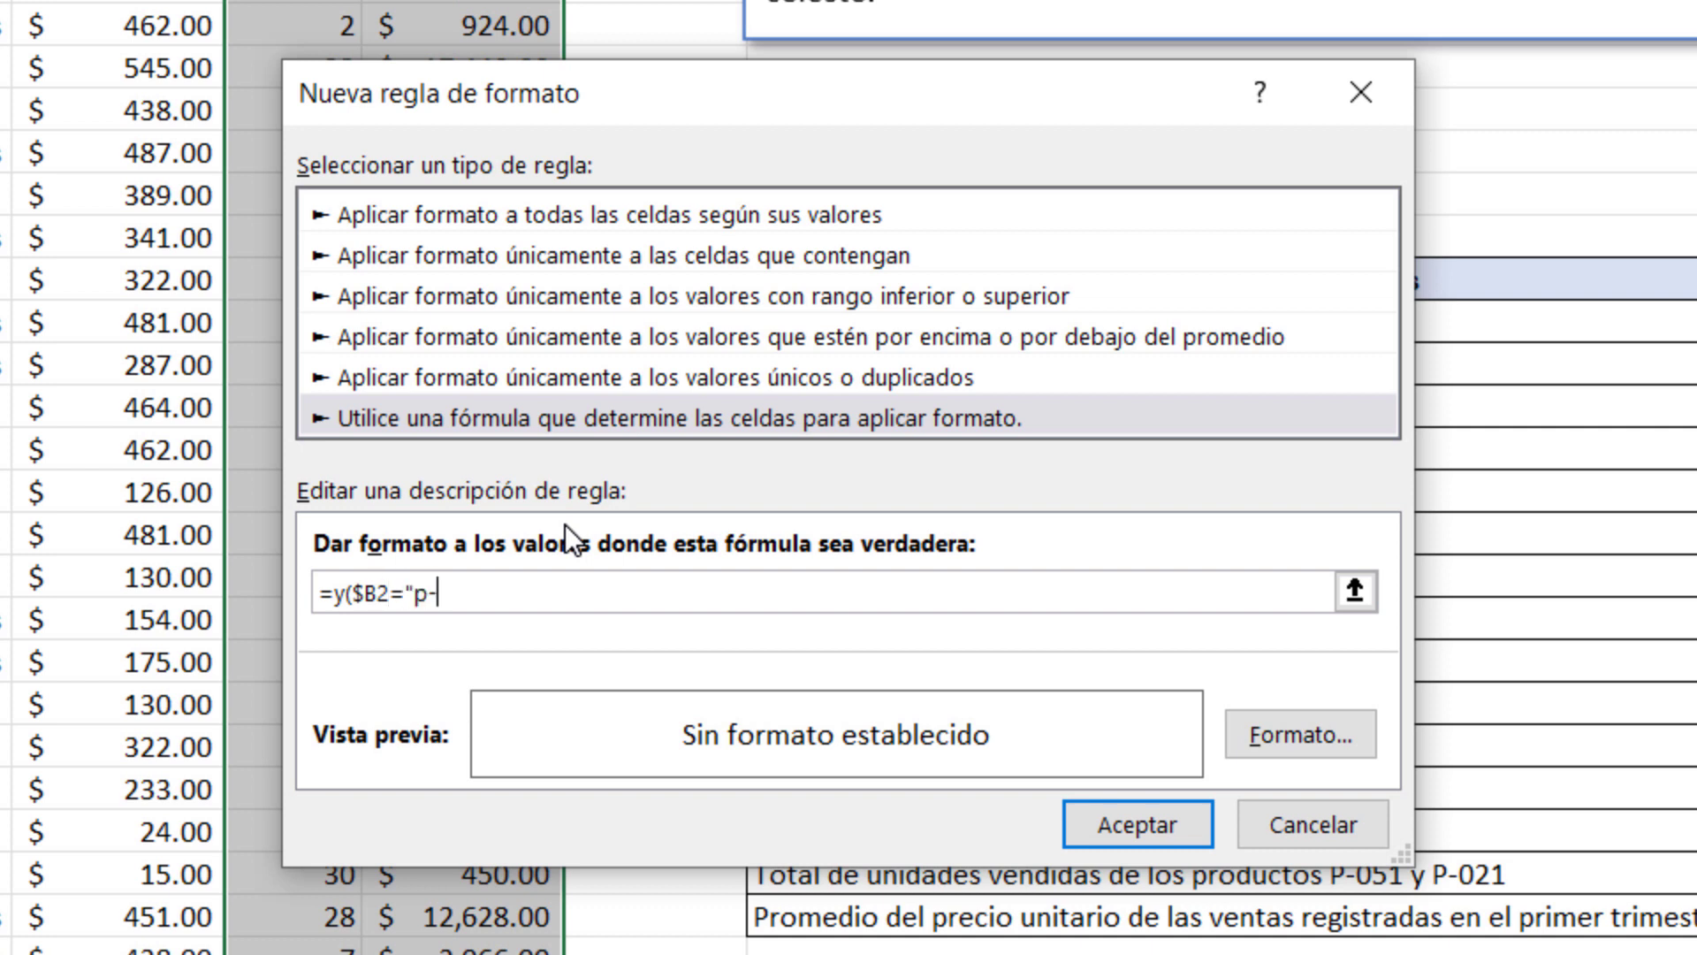
text(056)
text(")
text(;)
text(o)
text(()
text($D$2)
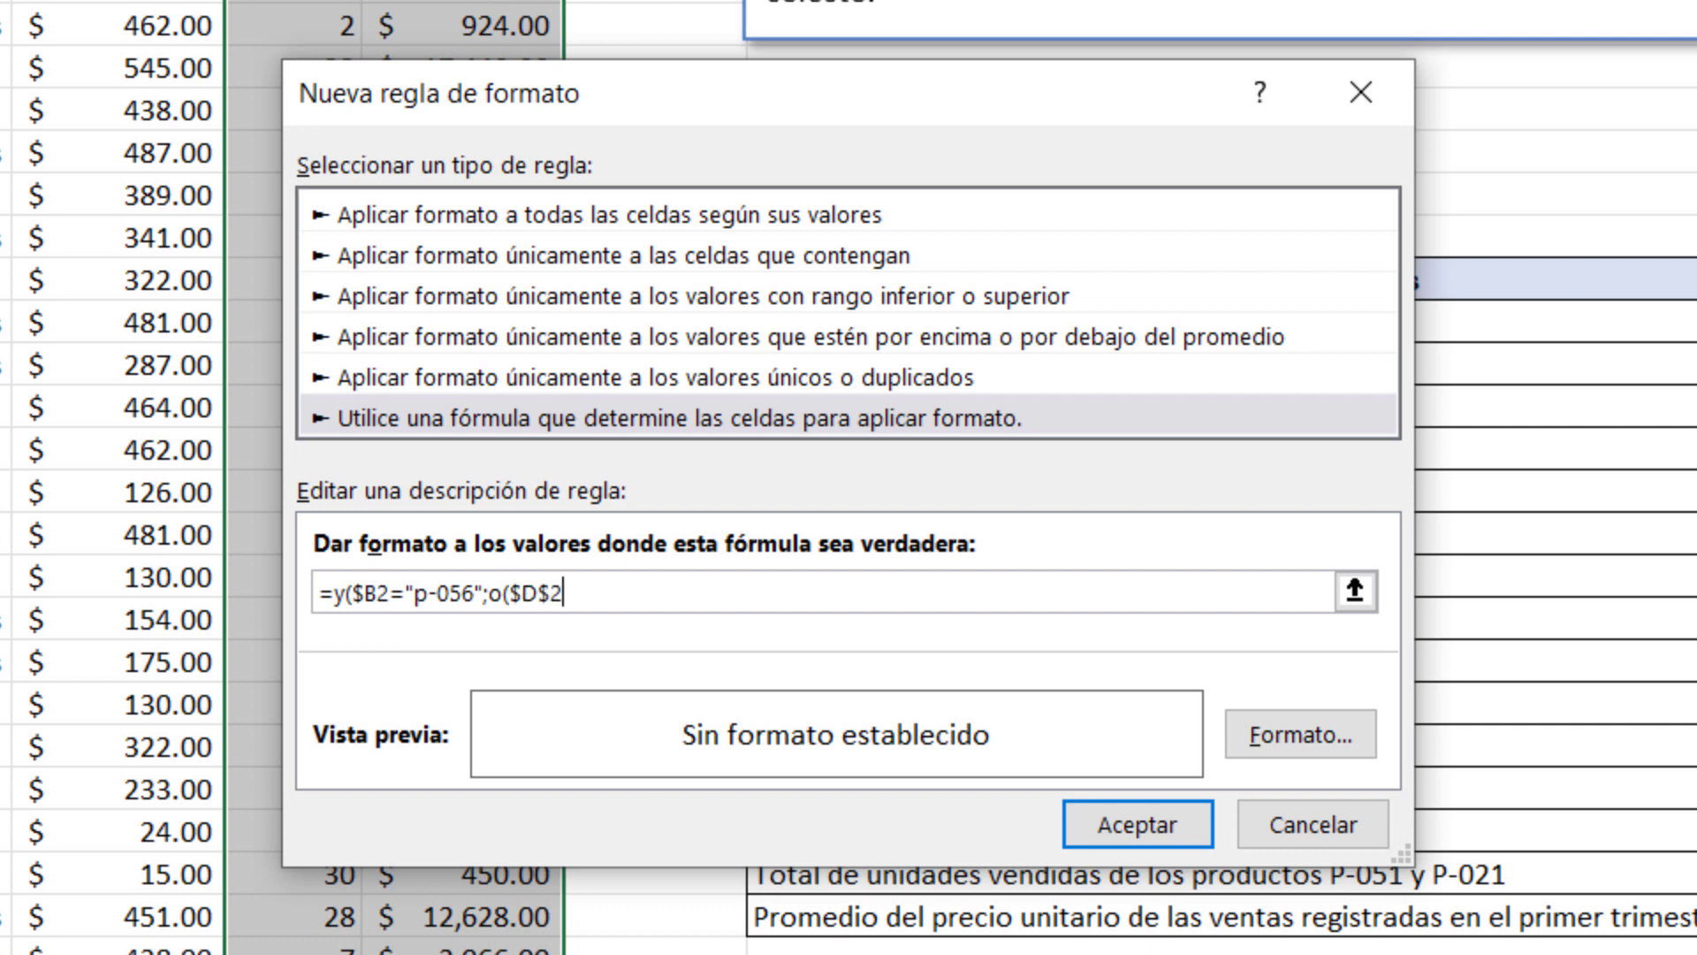
text(=)
text("independencia")
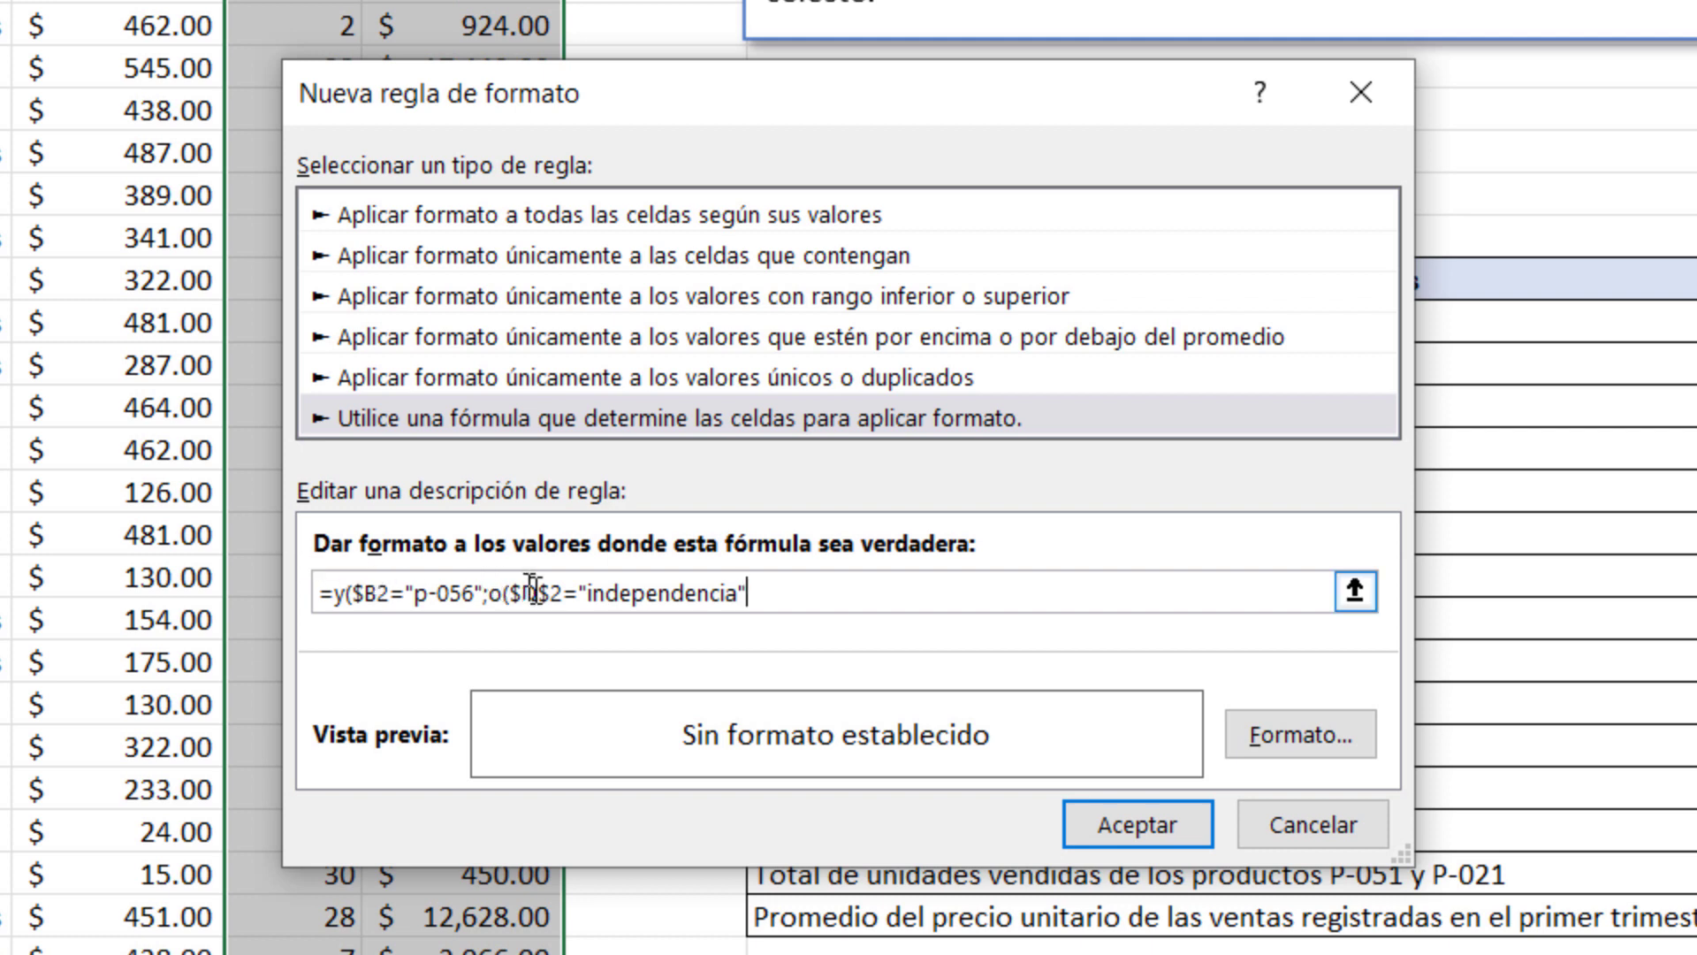
click(554, 594)
key(BackSpace)
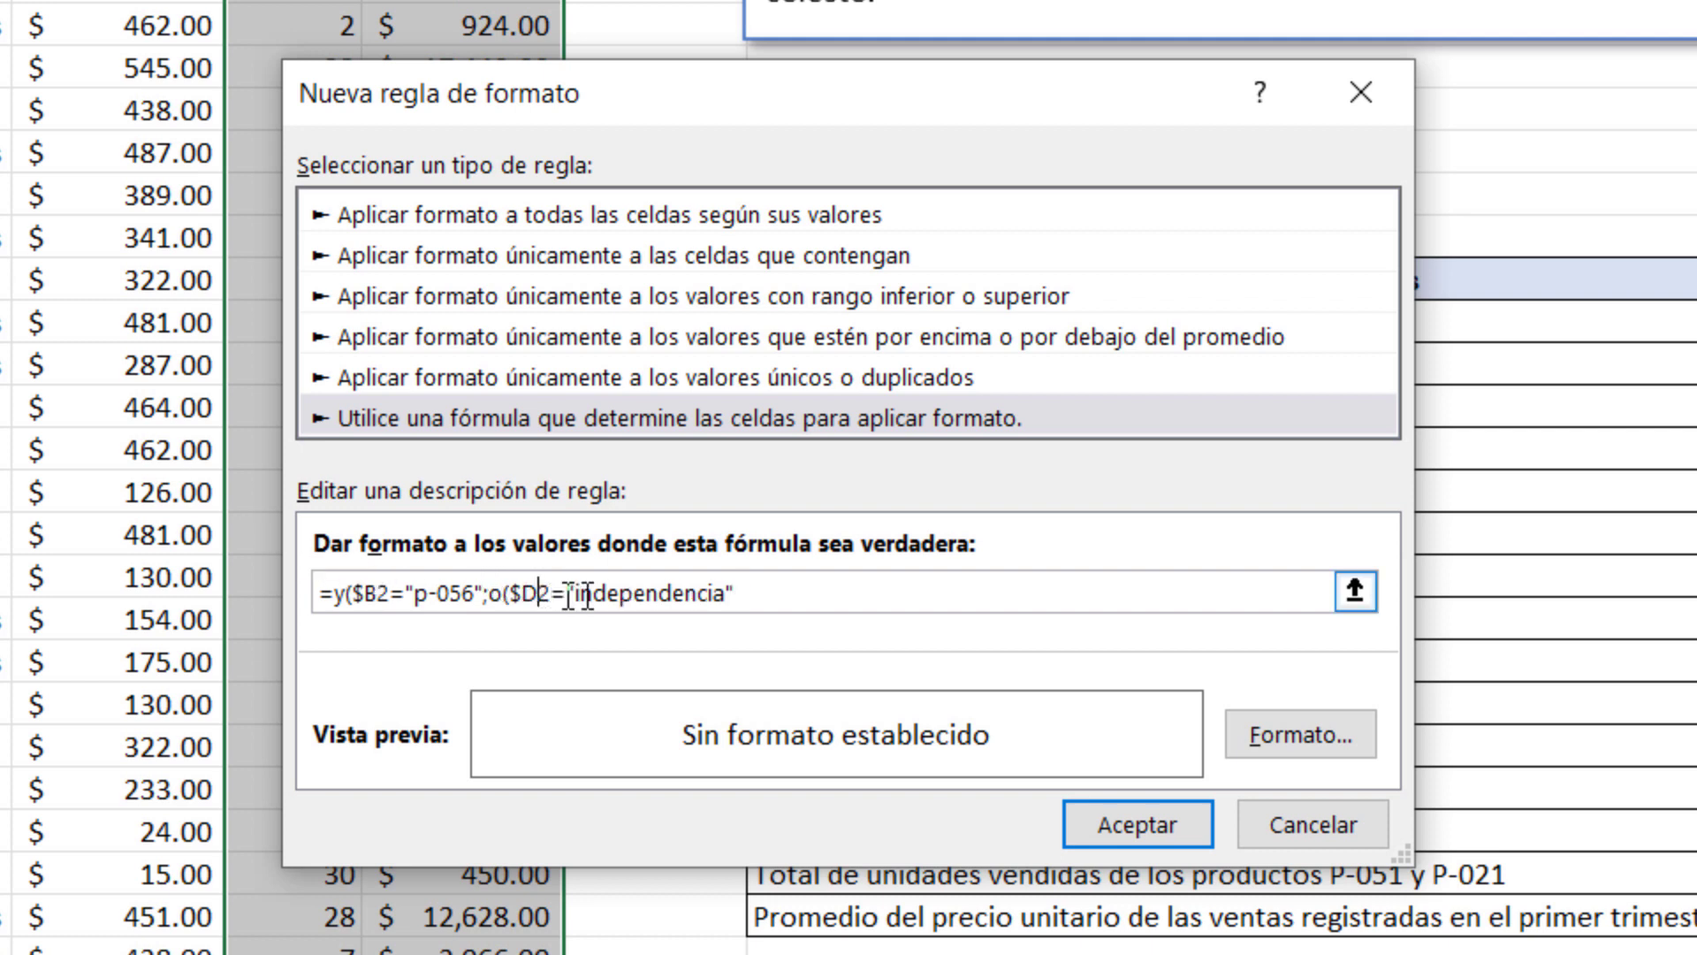
click(770, 588)
text(;)
text($D$2=)
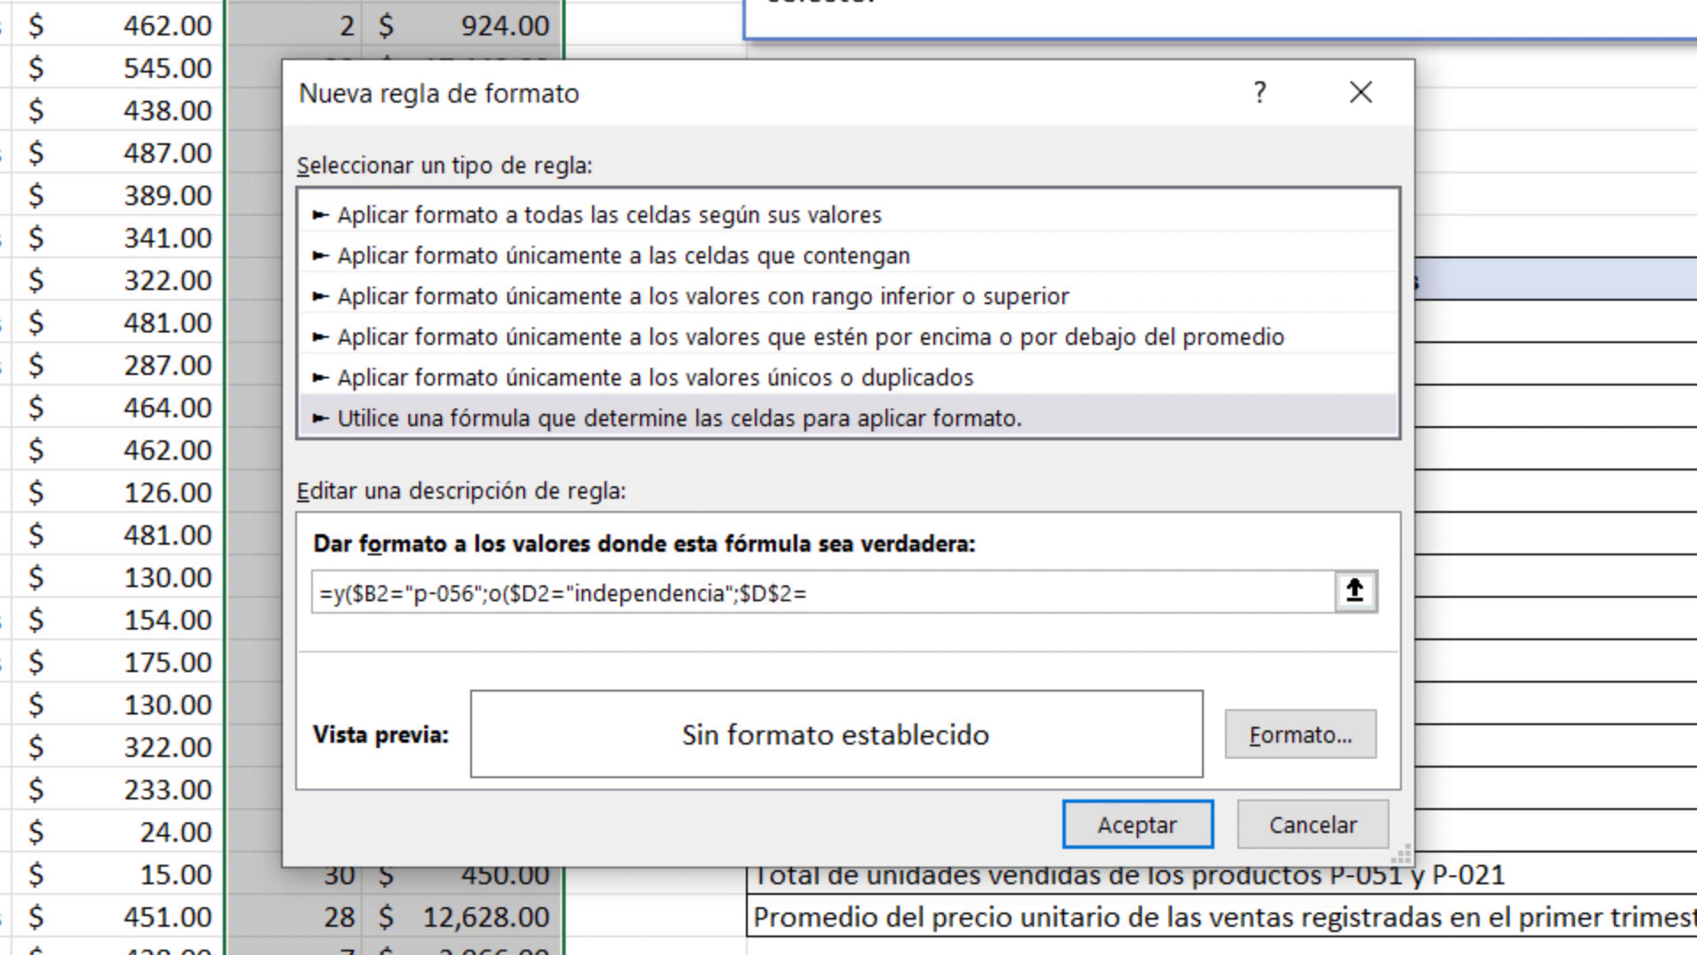
text("coronel torr)
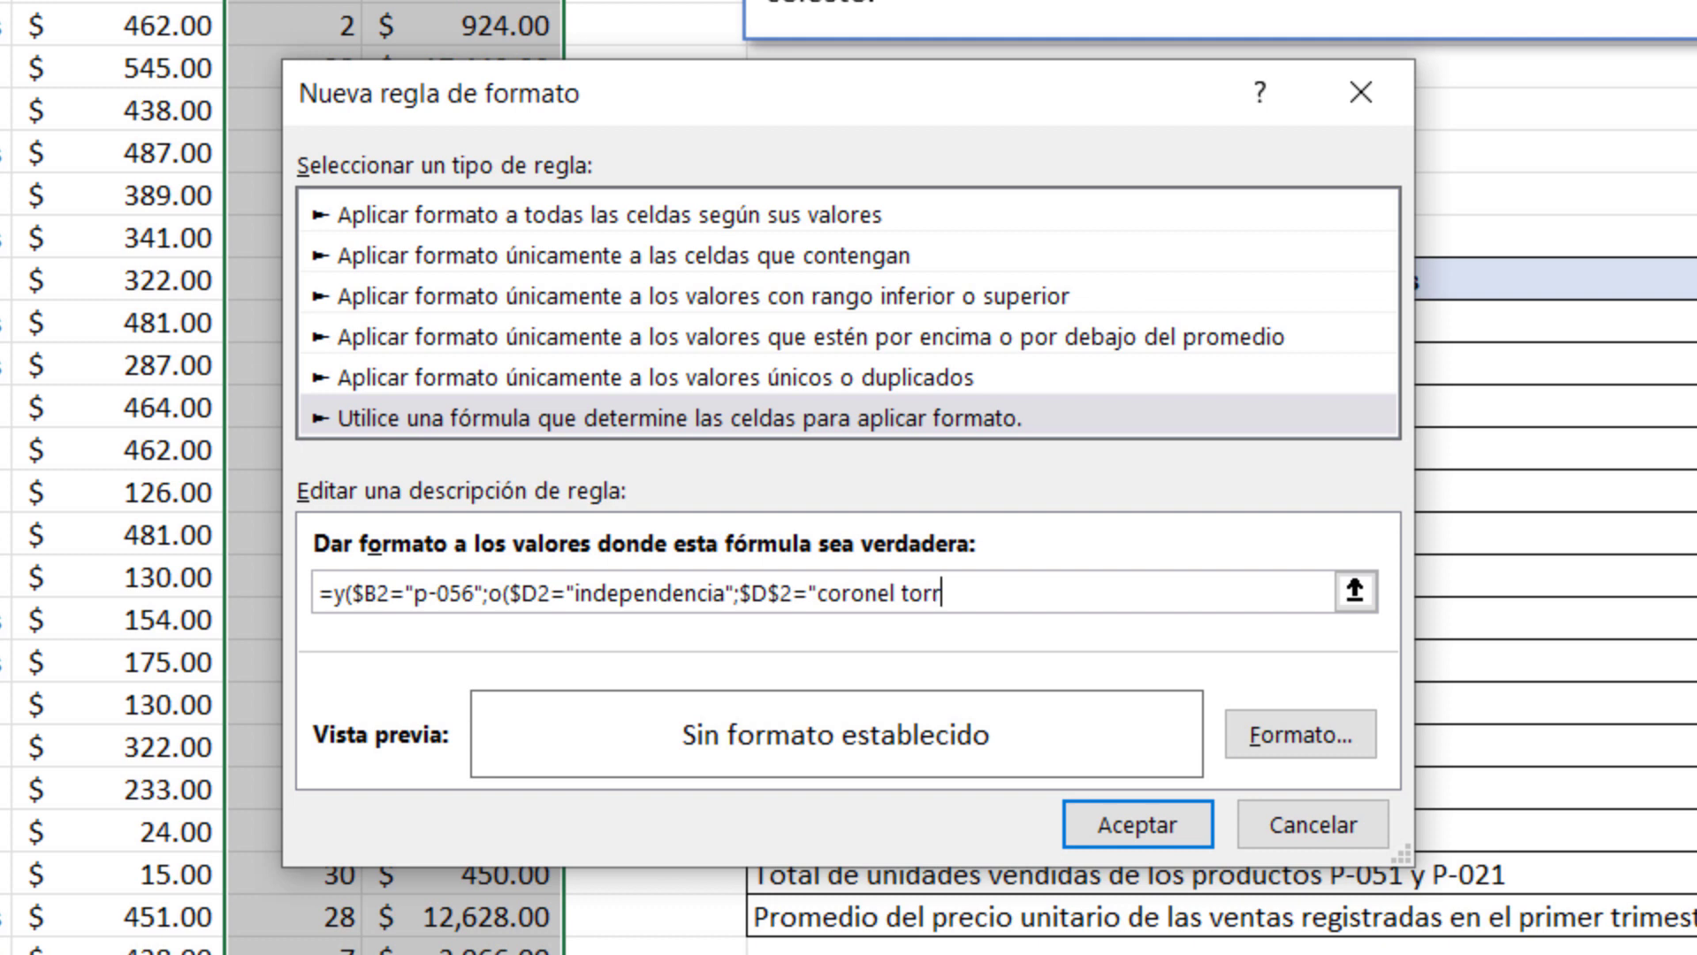
text(es")
click(781, 592)
key(BackSpace)
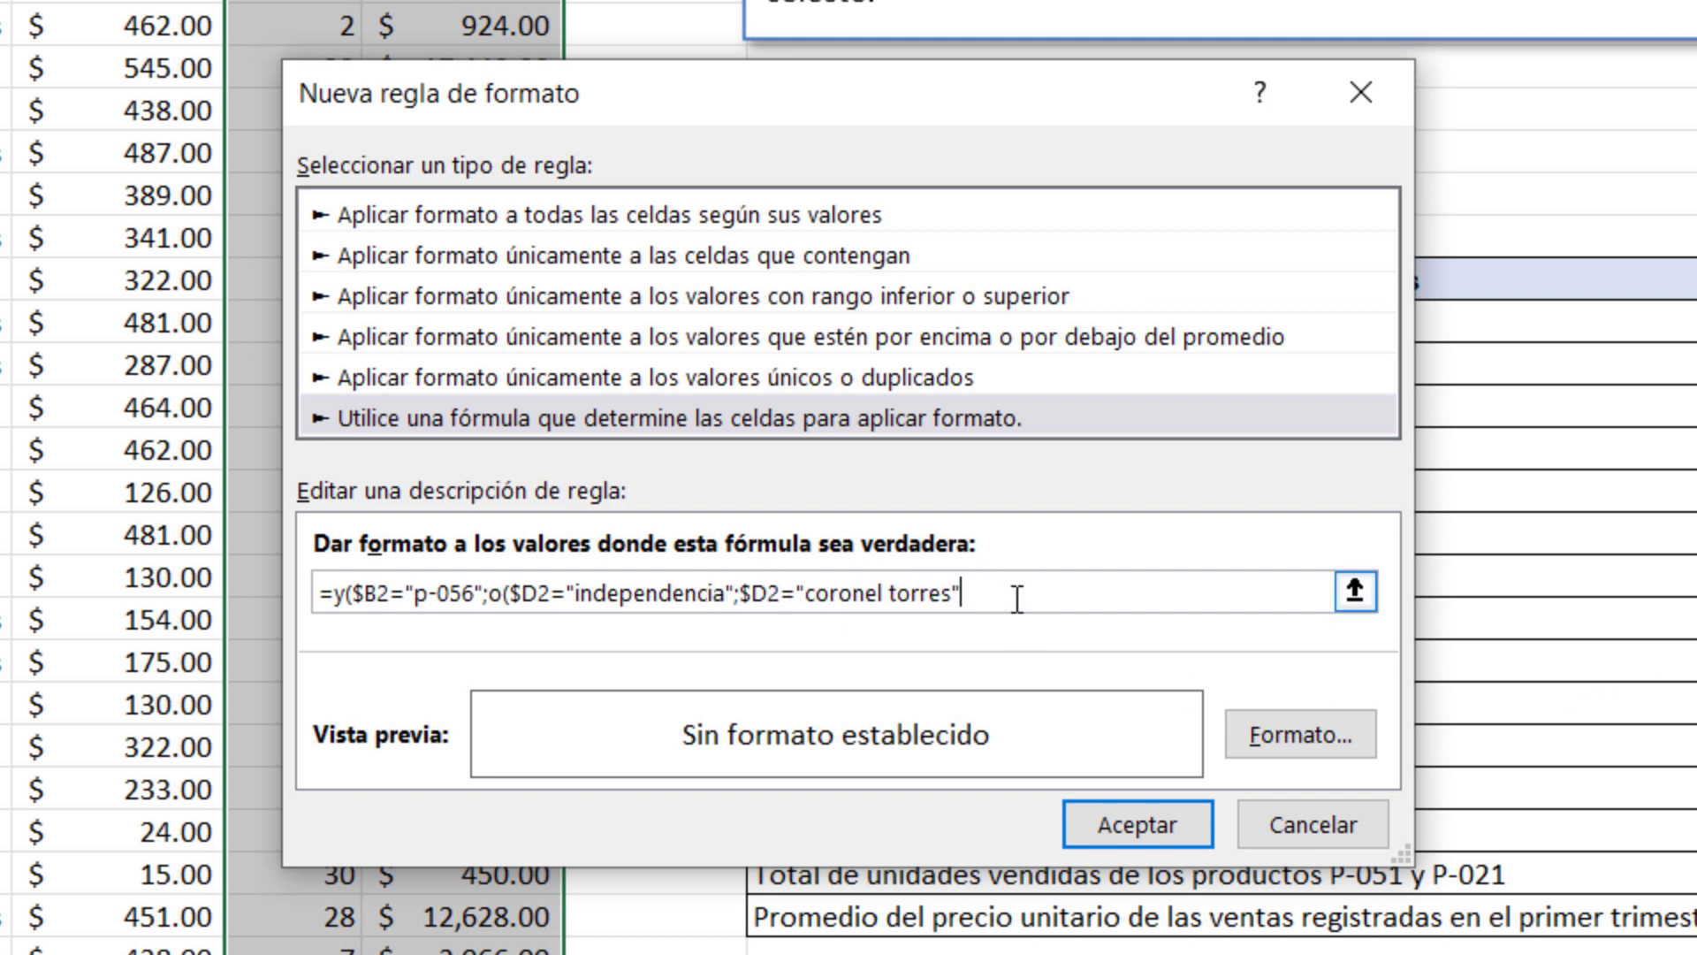
text())
text())
Format the P-056 rule with a red bold font on a light blue fill
click(1281, 732)
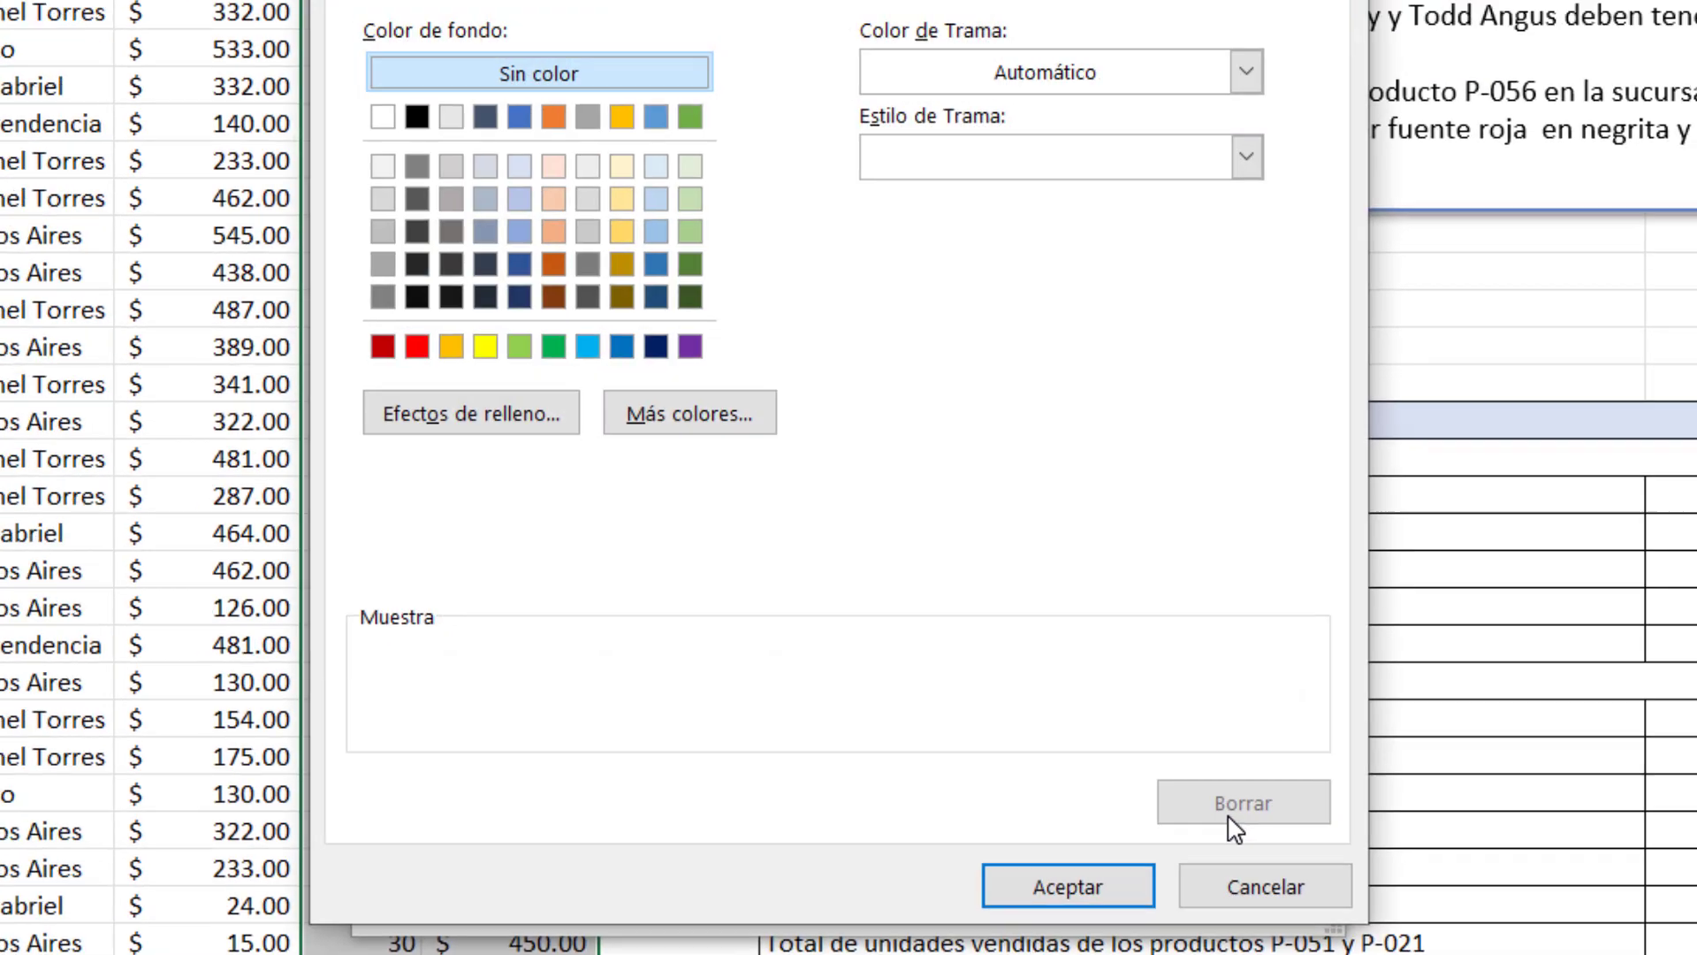
click(530, 73)
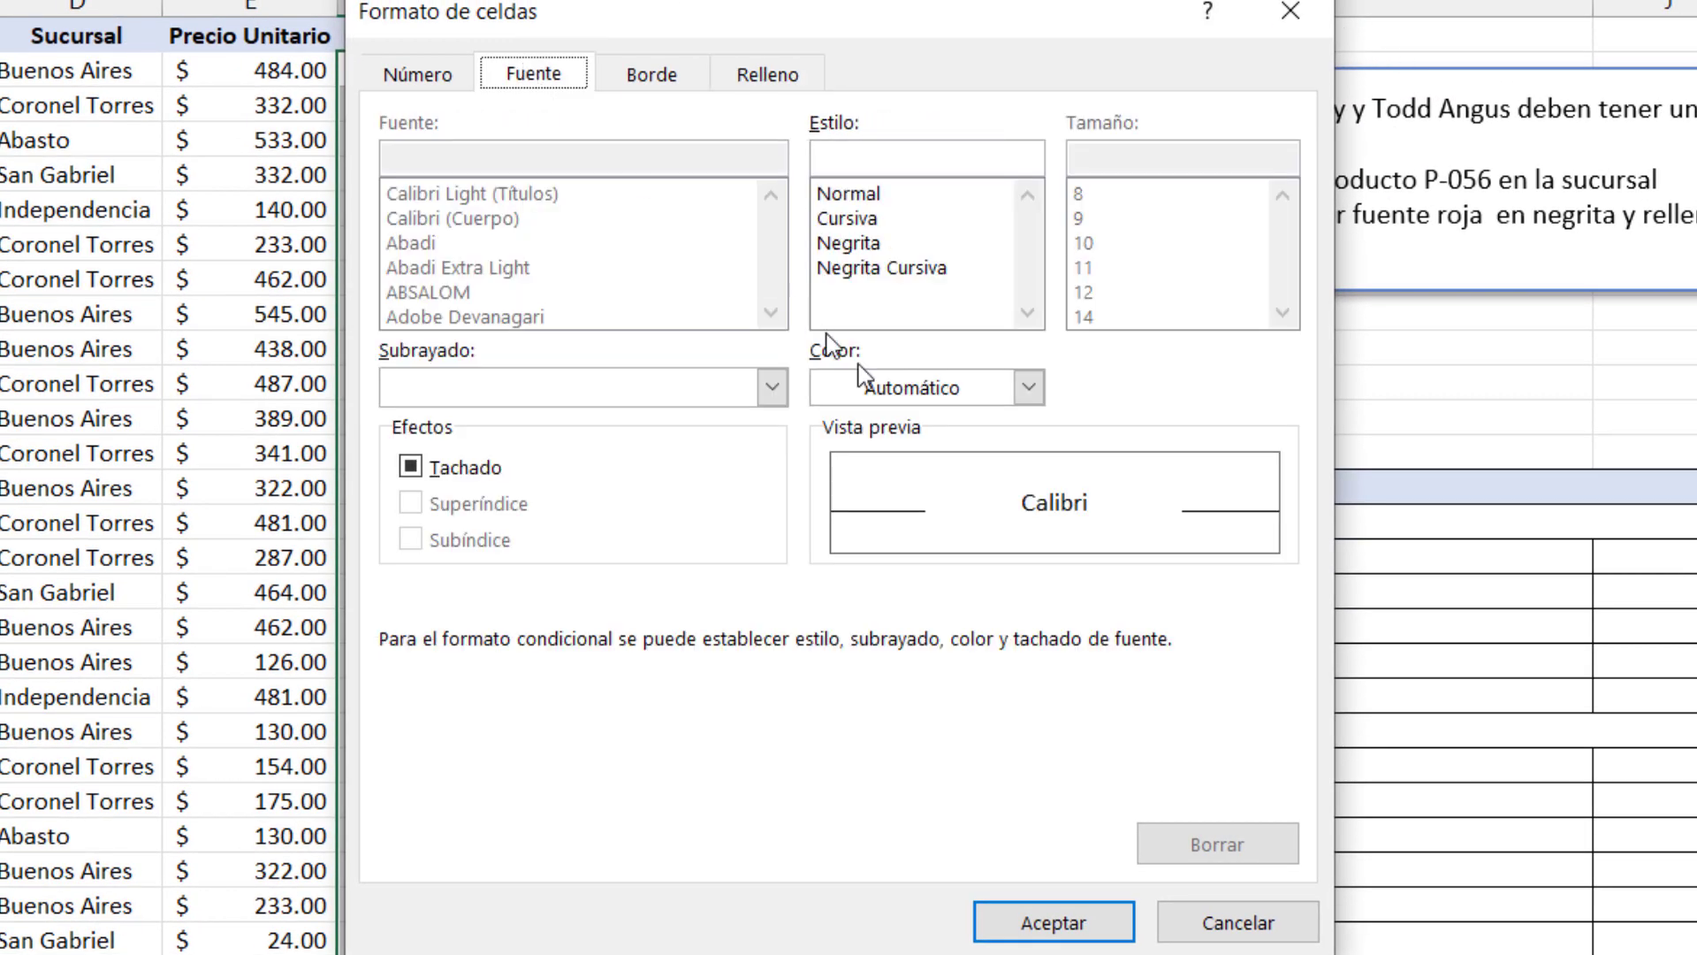
click(921, 389)
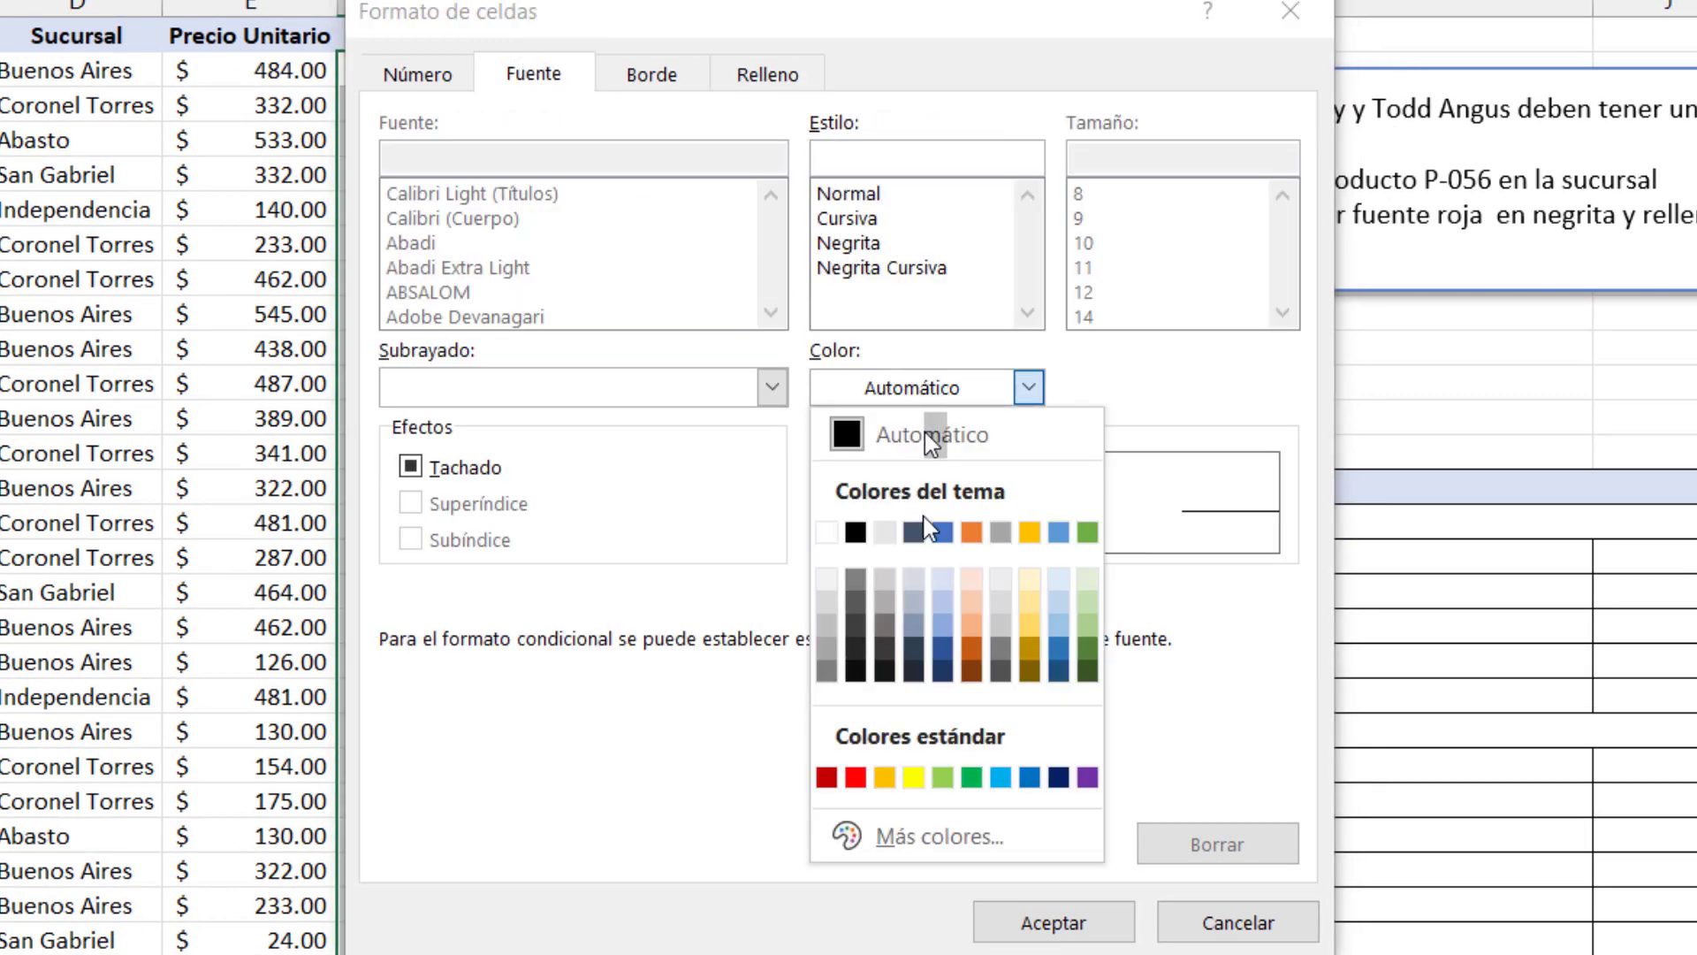
click(856, 777)
mouse_move(1006, 38)
mouse_down()
mouse_move(532, 126)
mouse_move(419, 80)
mouse_up()
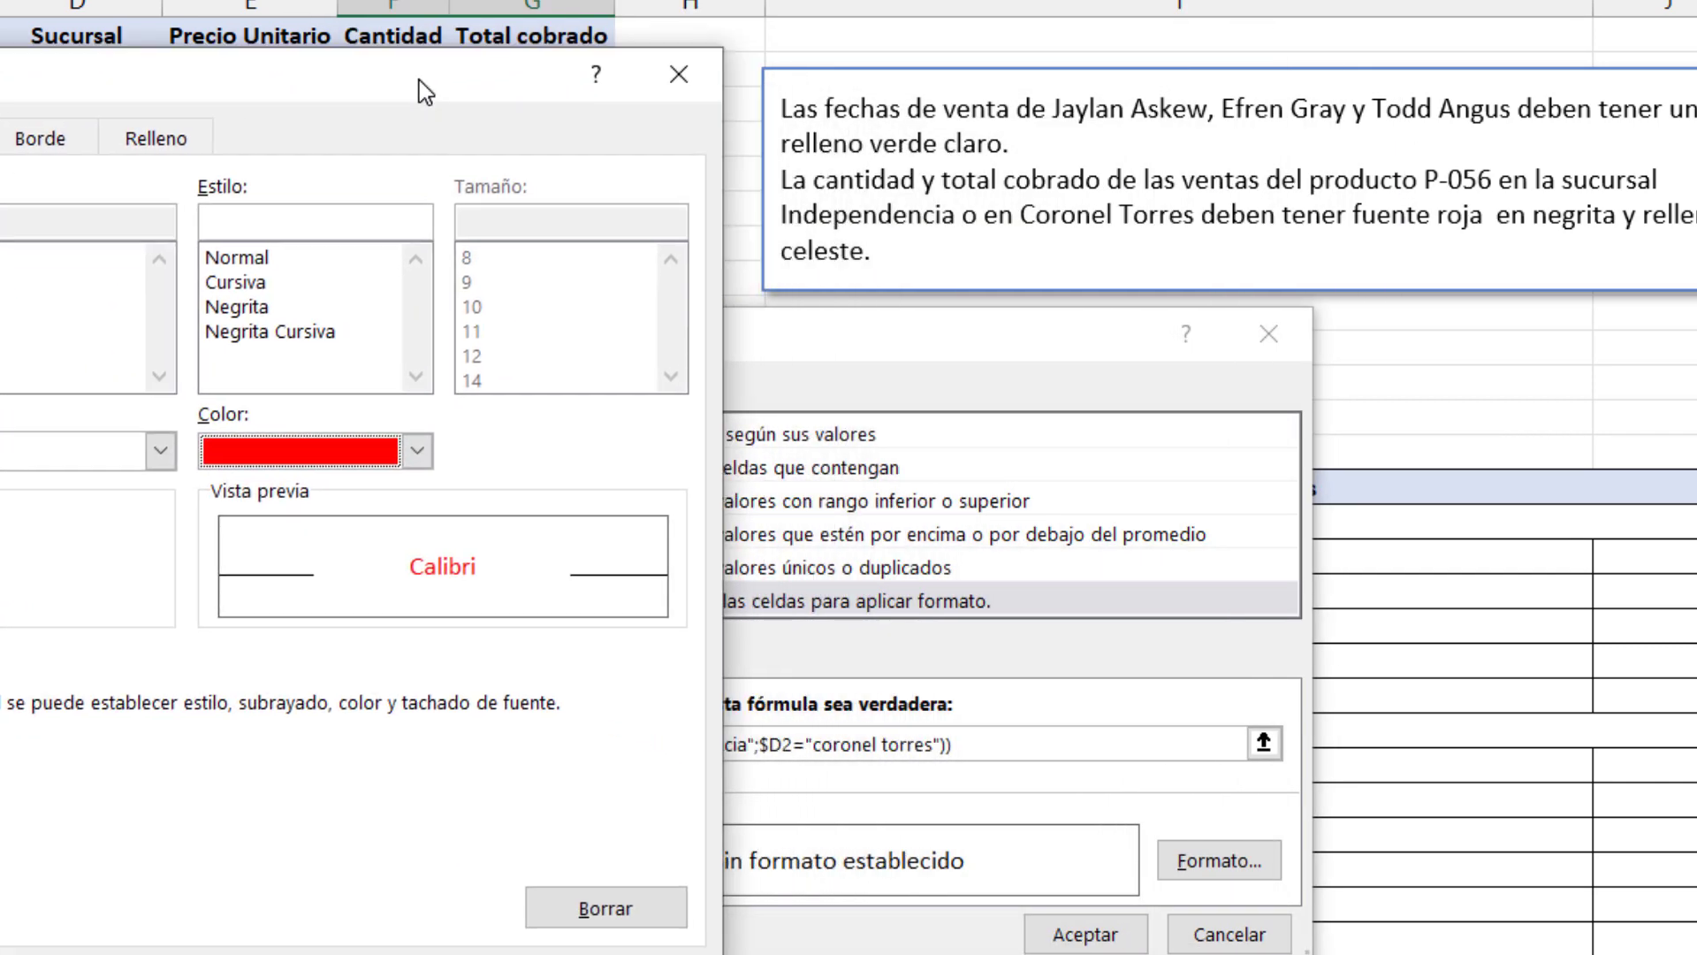
click(237, 308)
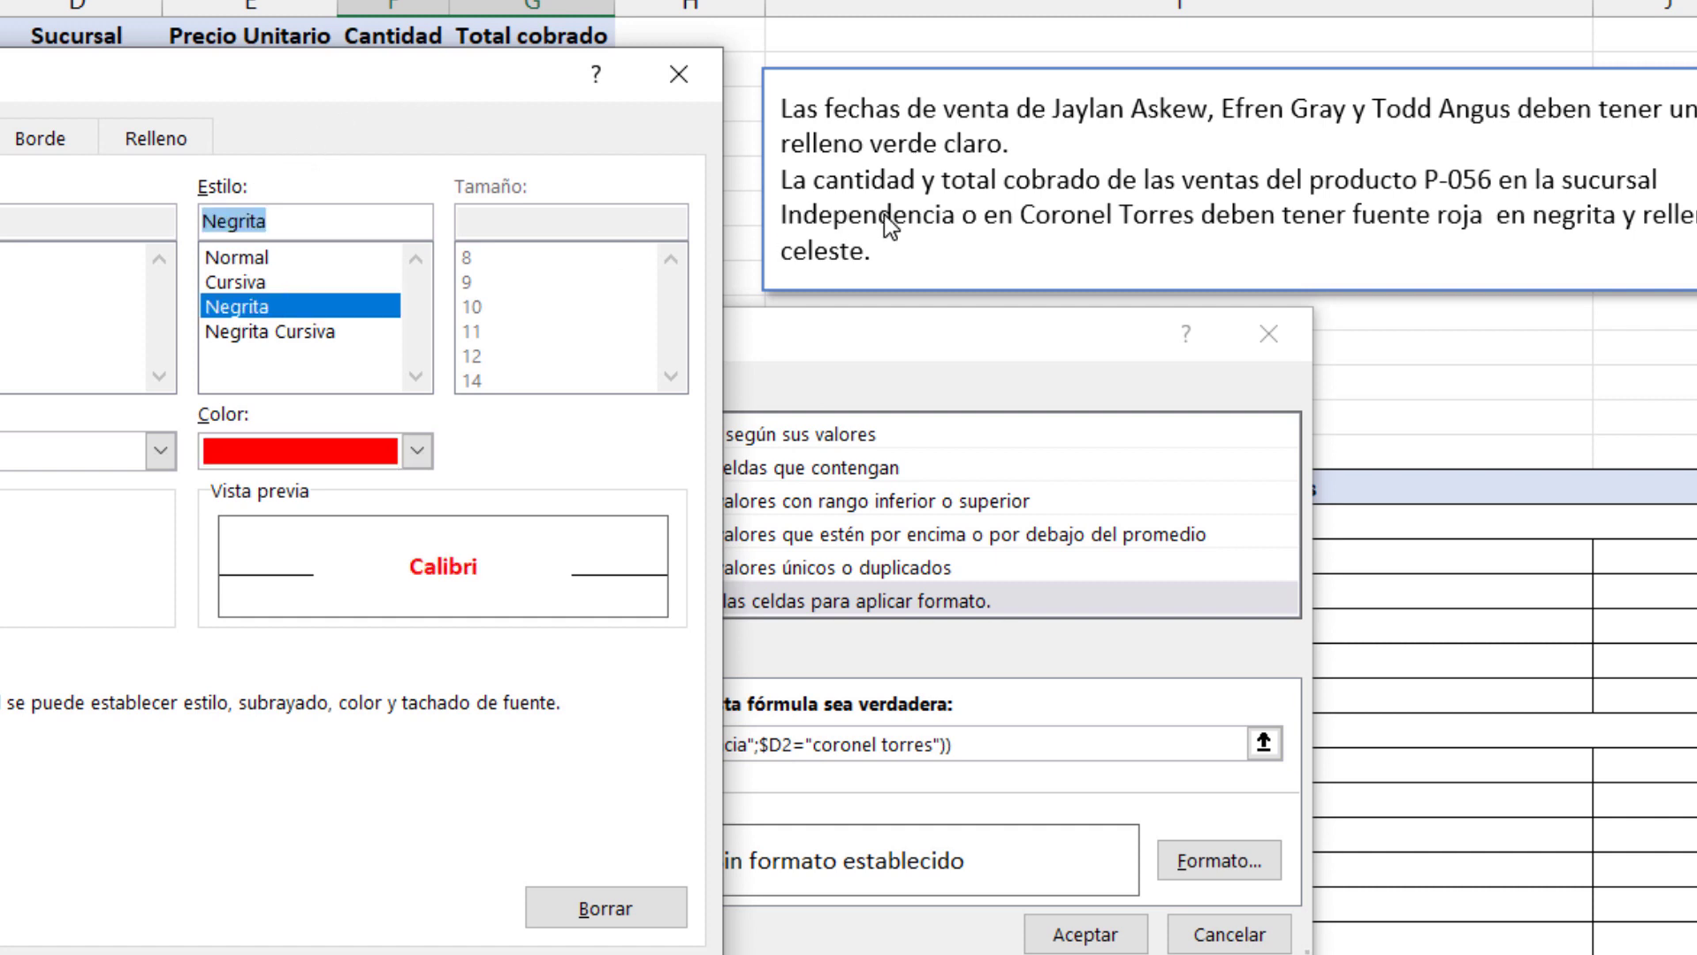
click(204, 139)
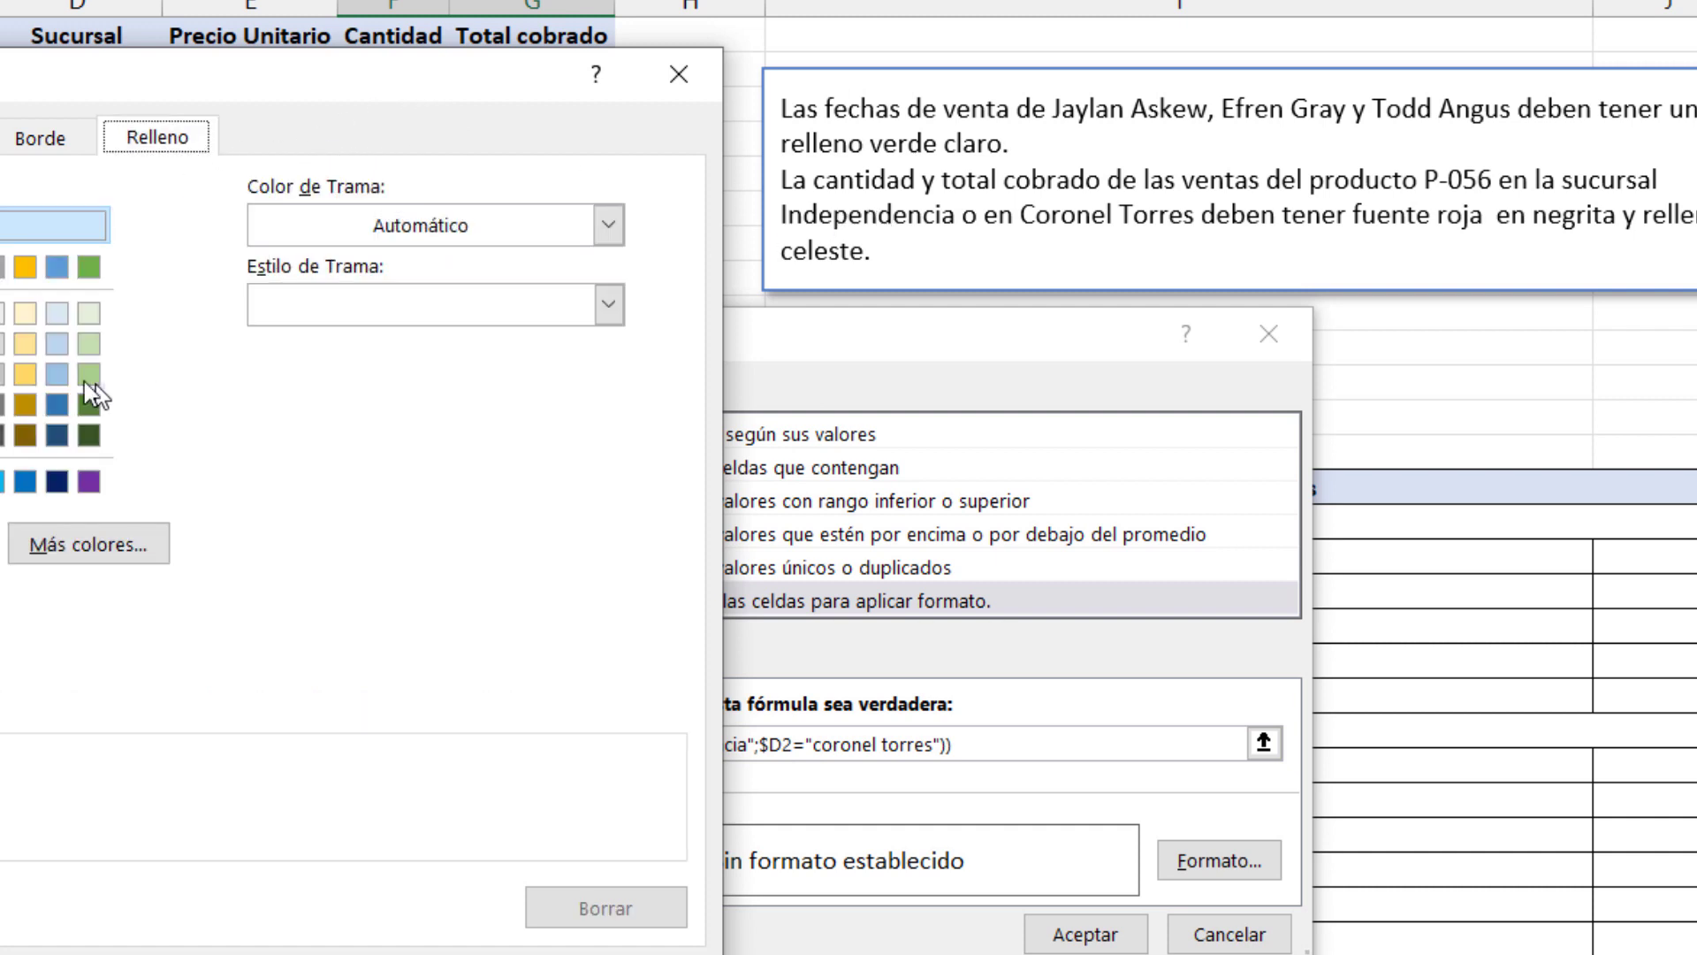
click(55, 314)
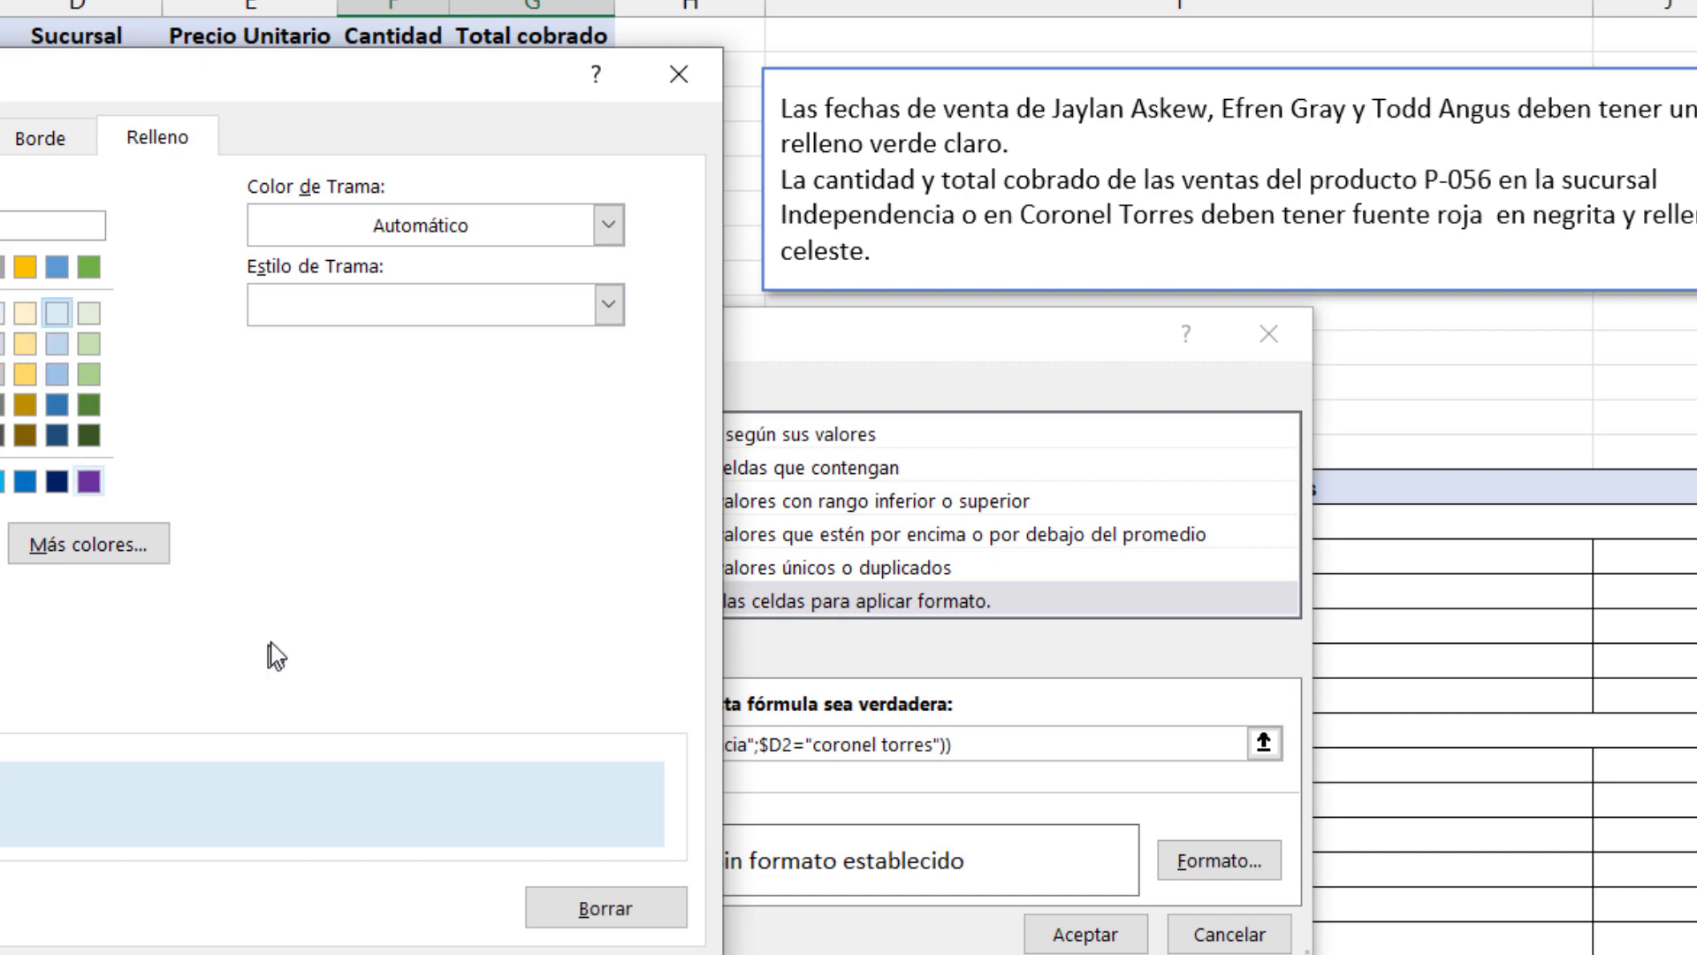
key(Return)
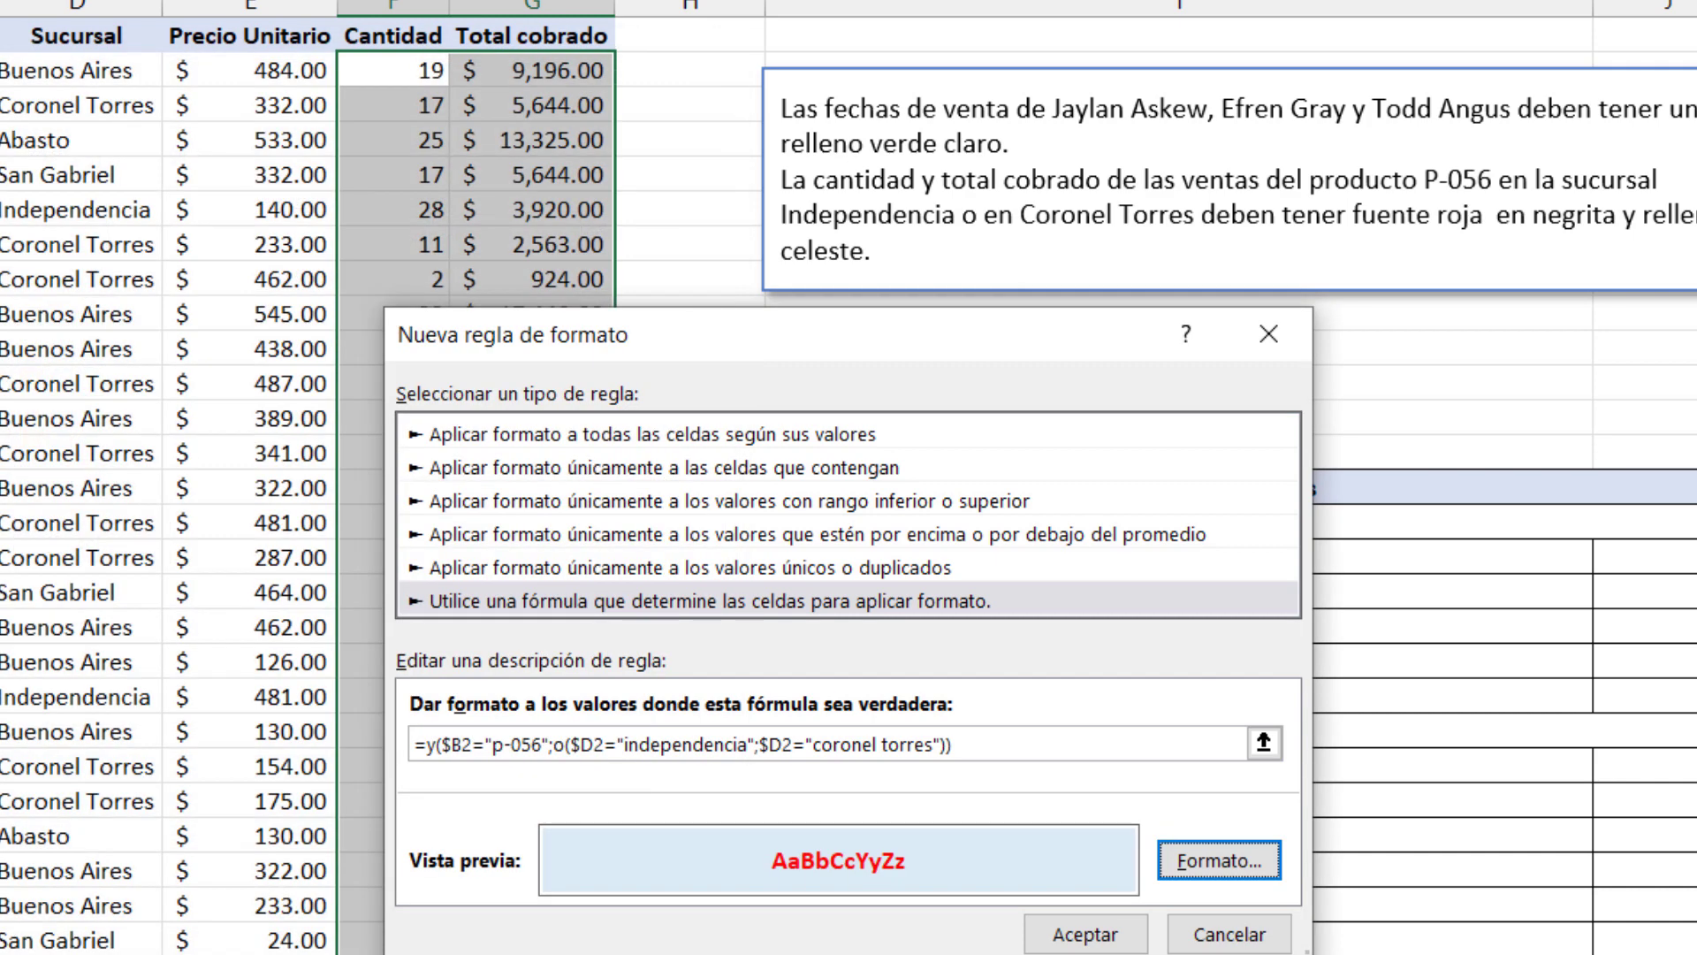
Apply the P-056 rule and inspect the highlighted sale in row 6
click(1105, 935)
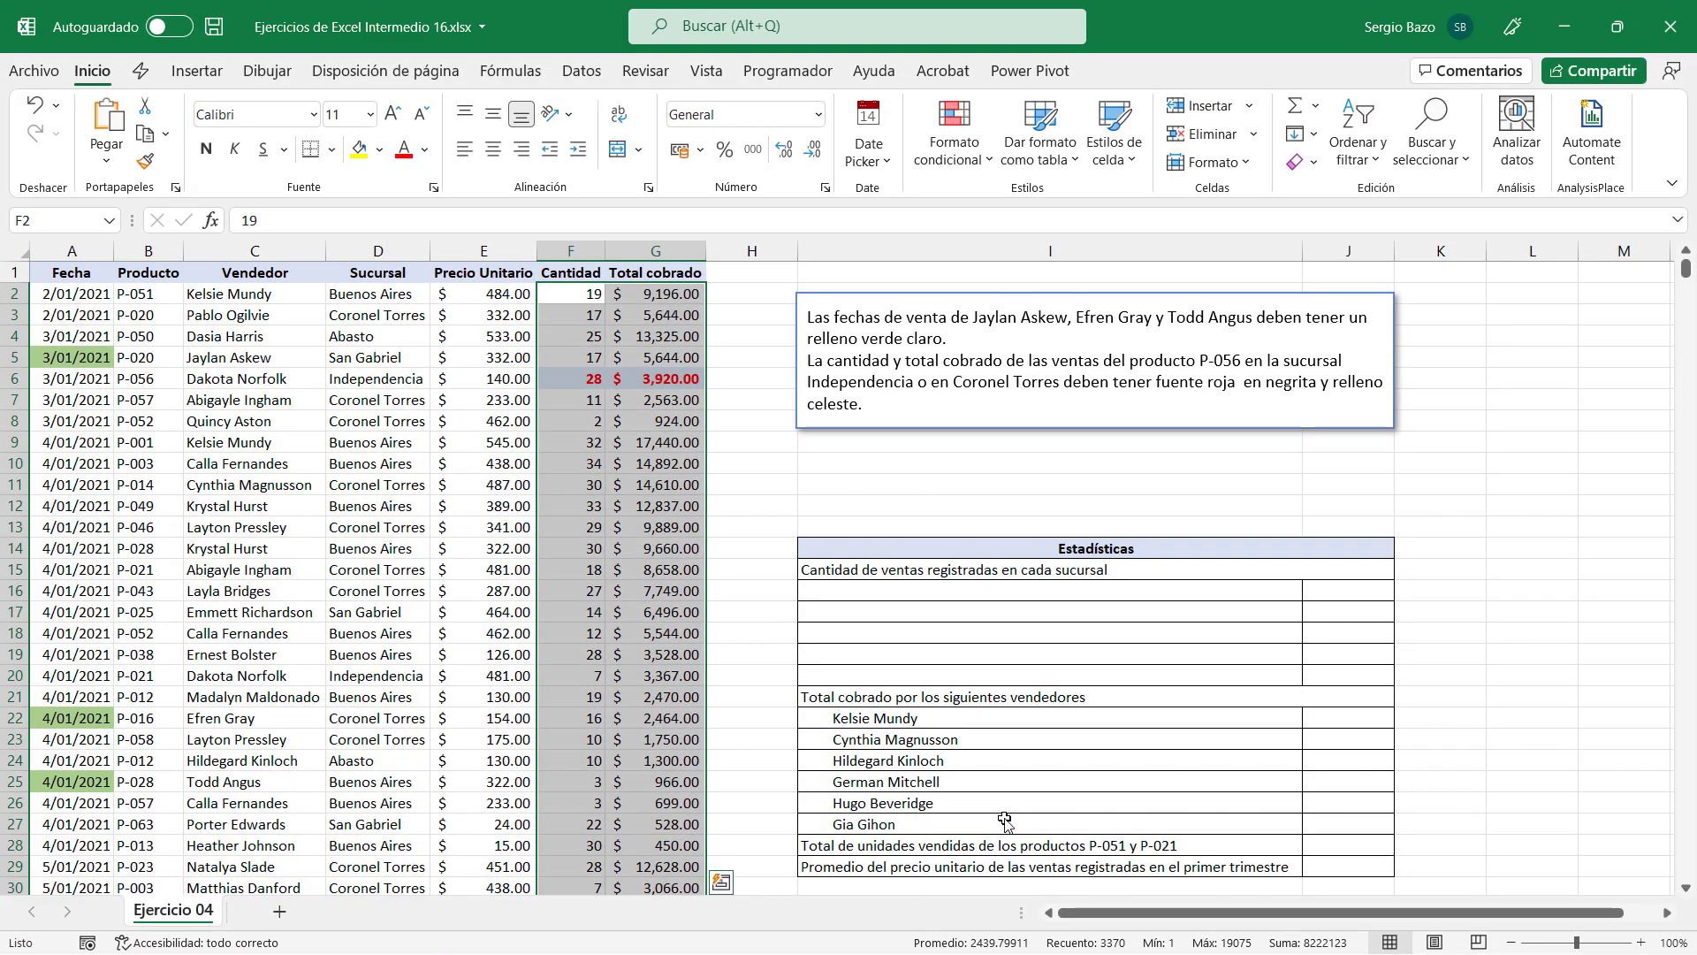
click(660, 380)
drag(660, 380, 140, 381)
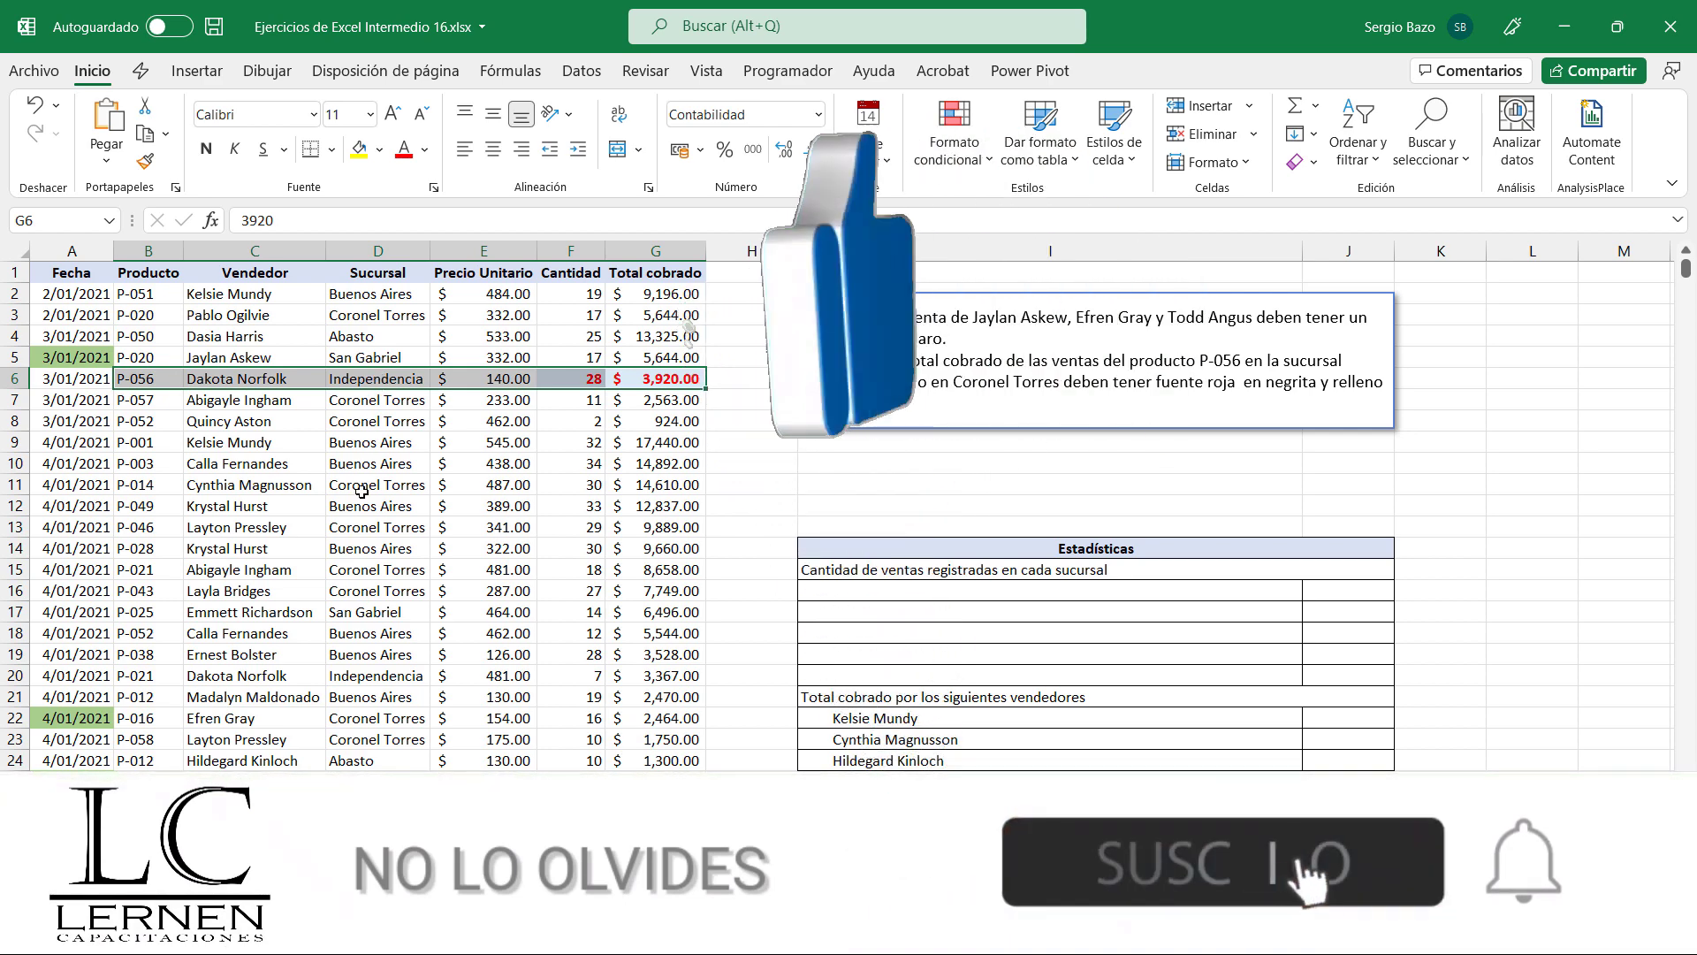
Check the branch and product code of the highlighted sale in row 288
scroll(362, 492, down, 6)
scroll(362, 491, down, 3)
scroll(361, 491, down, 5)
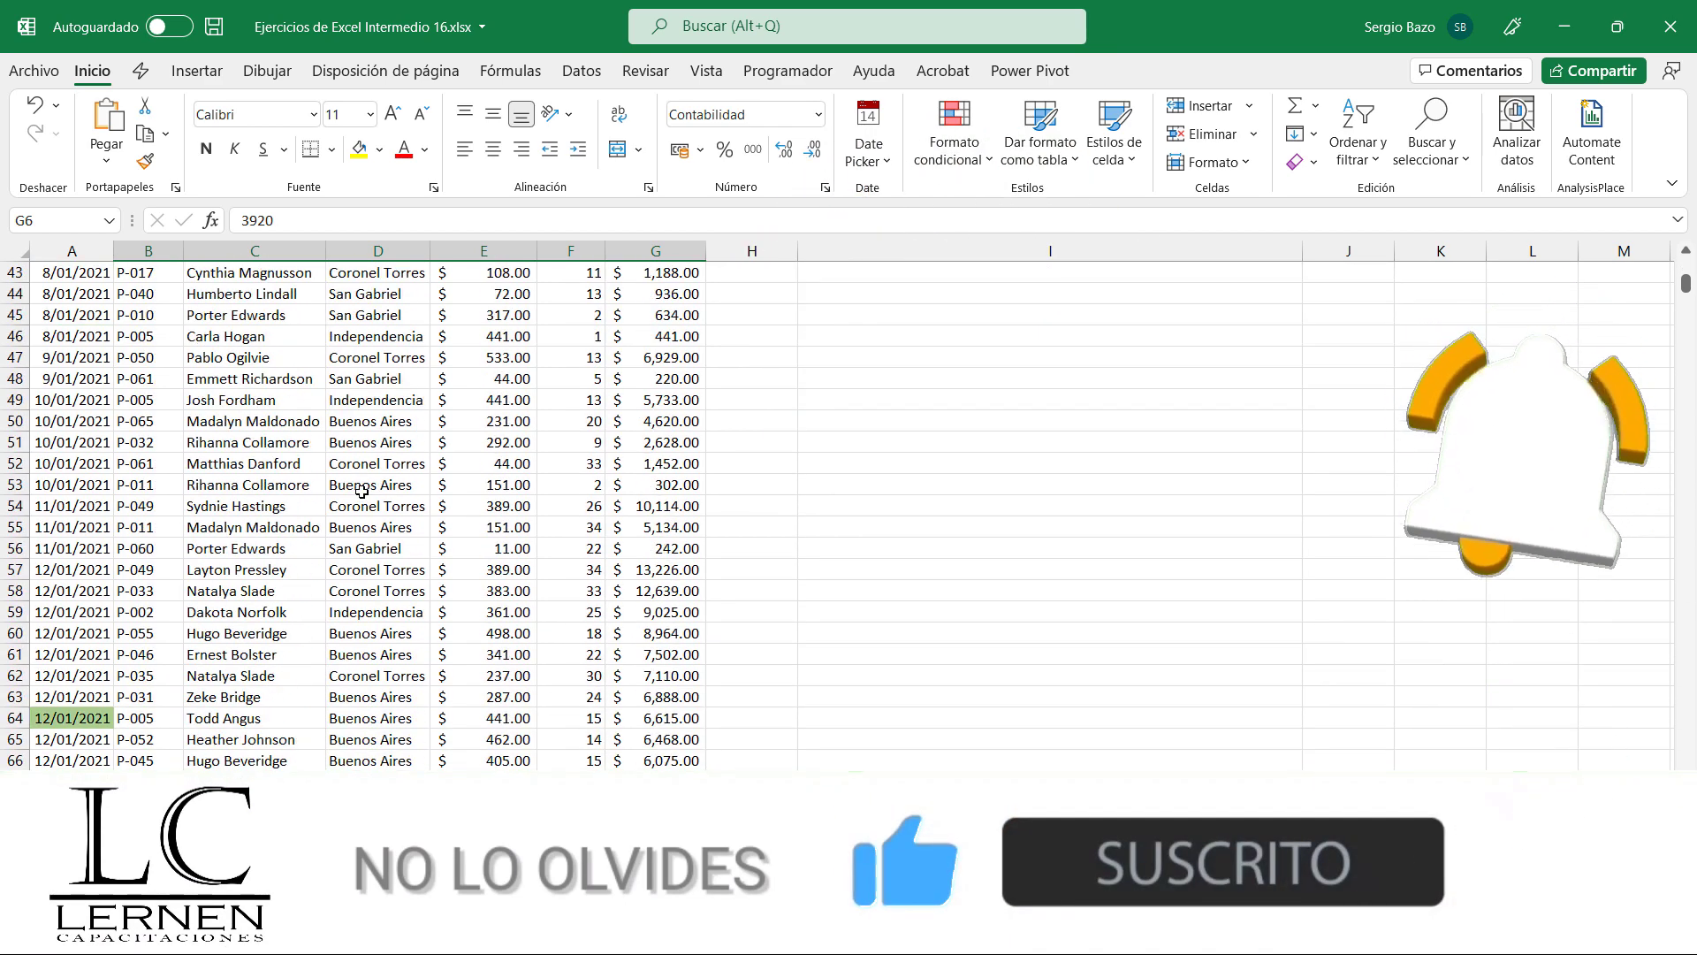
scroll(362, 492, down, 6)
scroll(361, 491, down, 20)
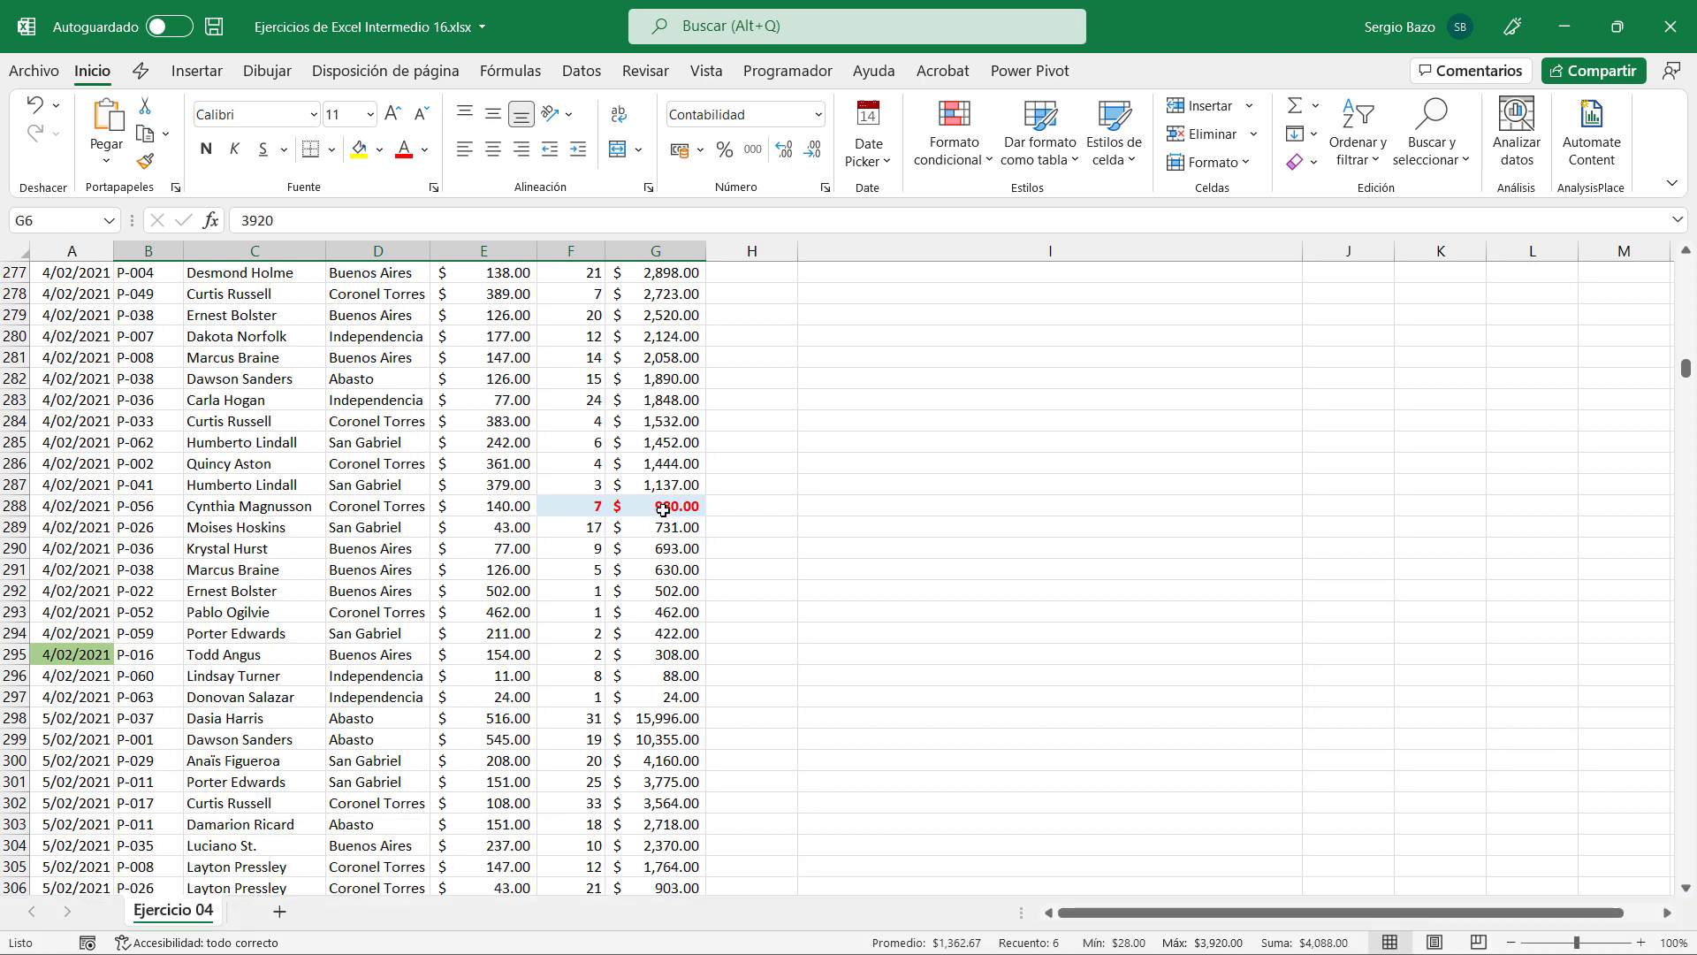
mouse_move(663, 510)
mouse_down()
mouse_move(388, 513)
mouse_move(654, 508)
mouse_up()
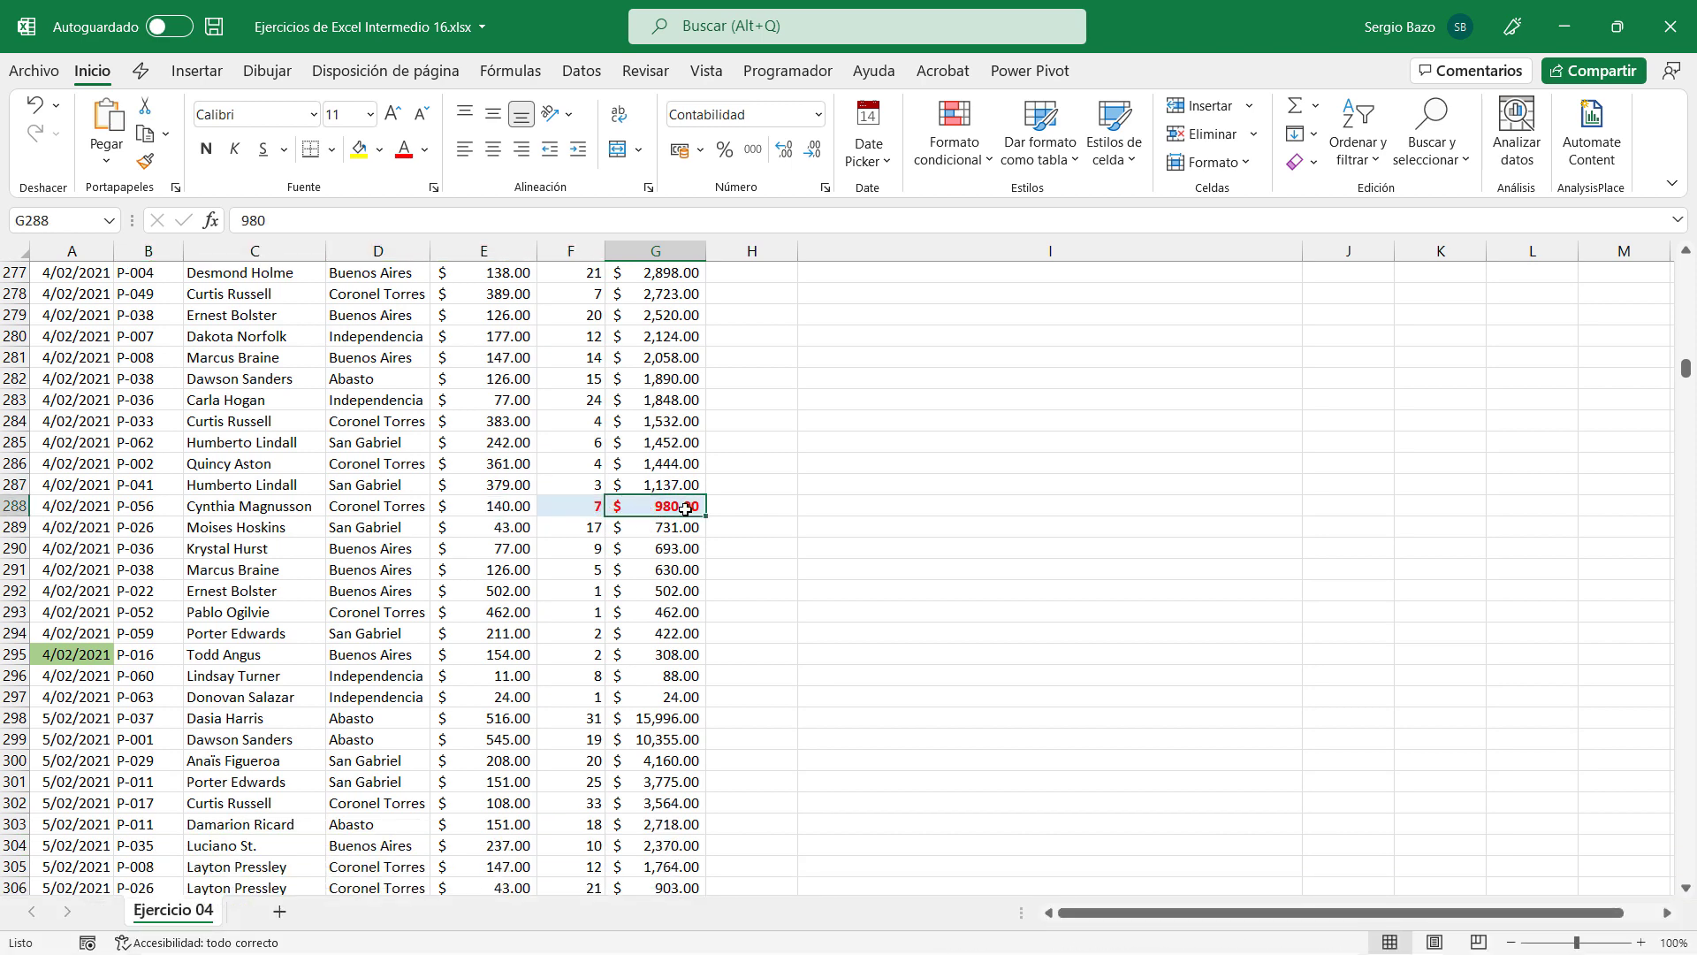
click(370, 510)
click(139, 511)
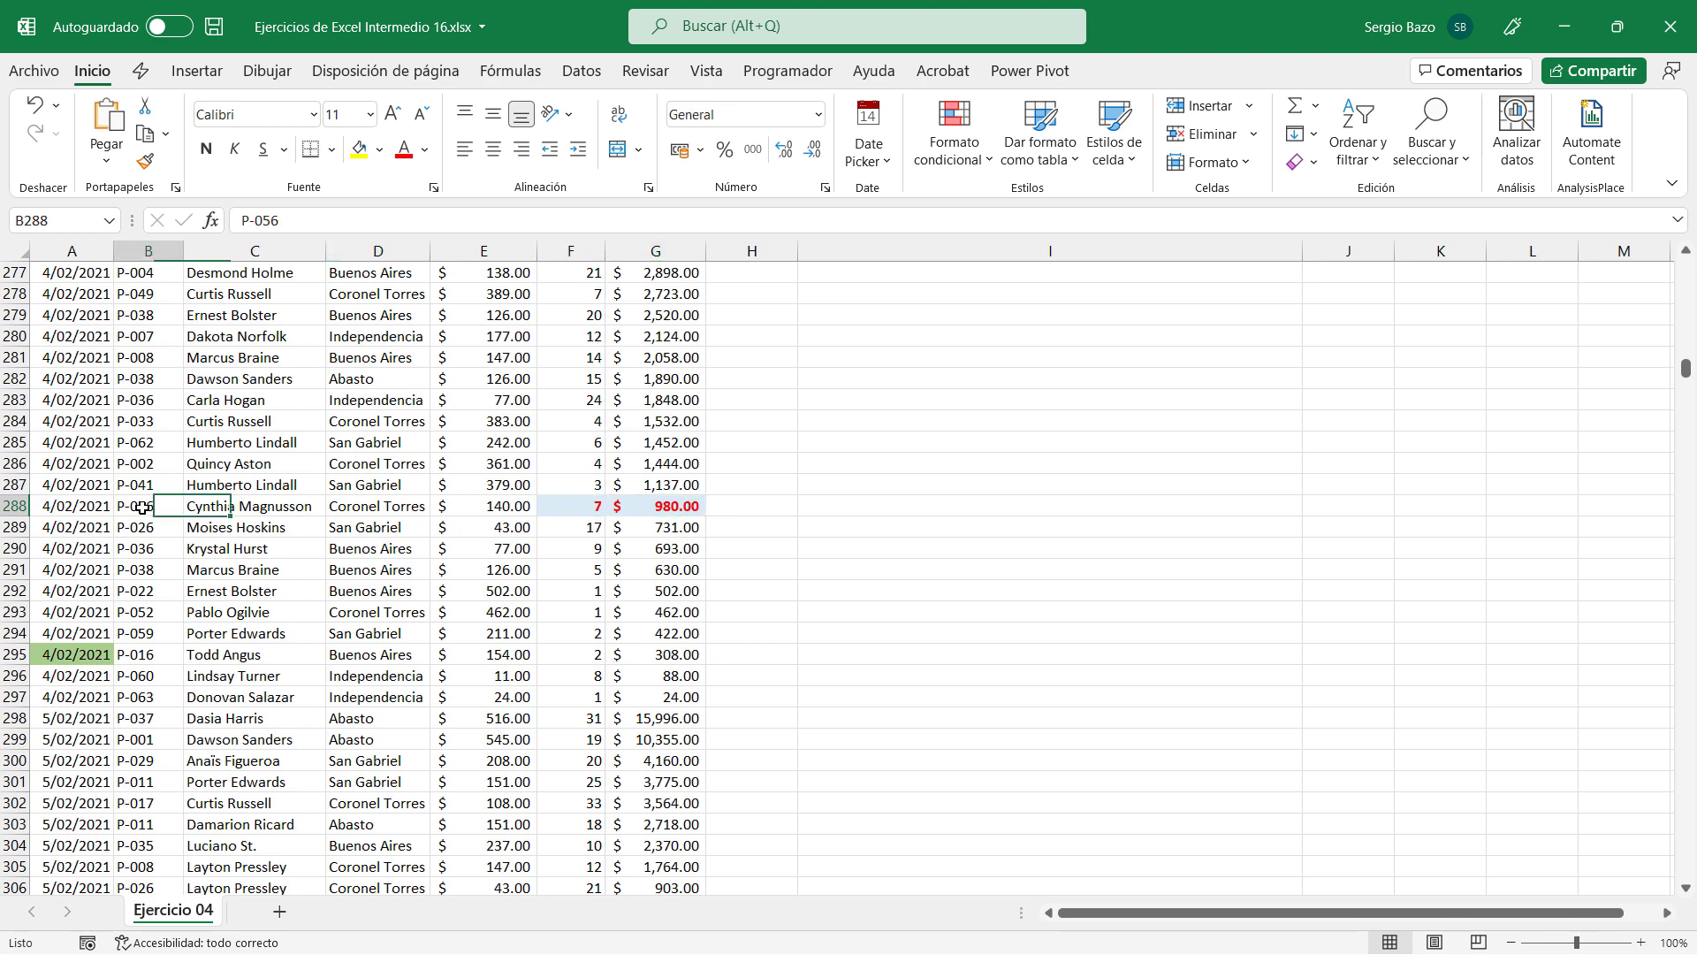
scroll(464, 561, up, 9)
drag(1685, 358, 1686, 265)
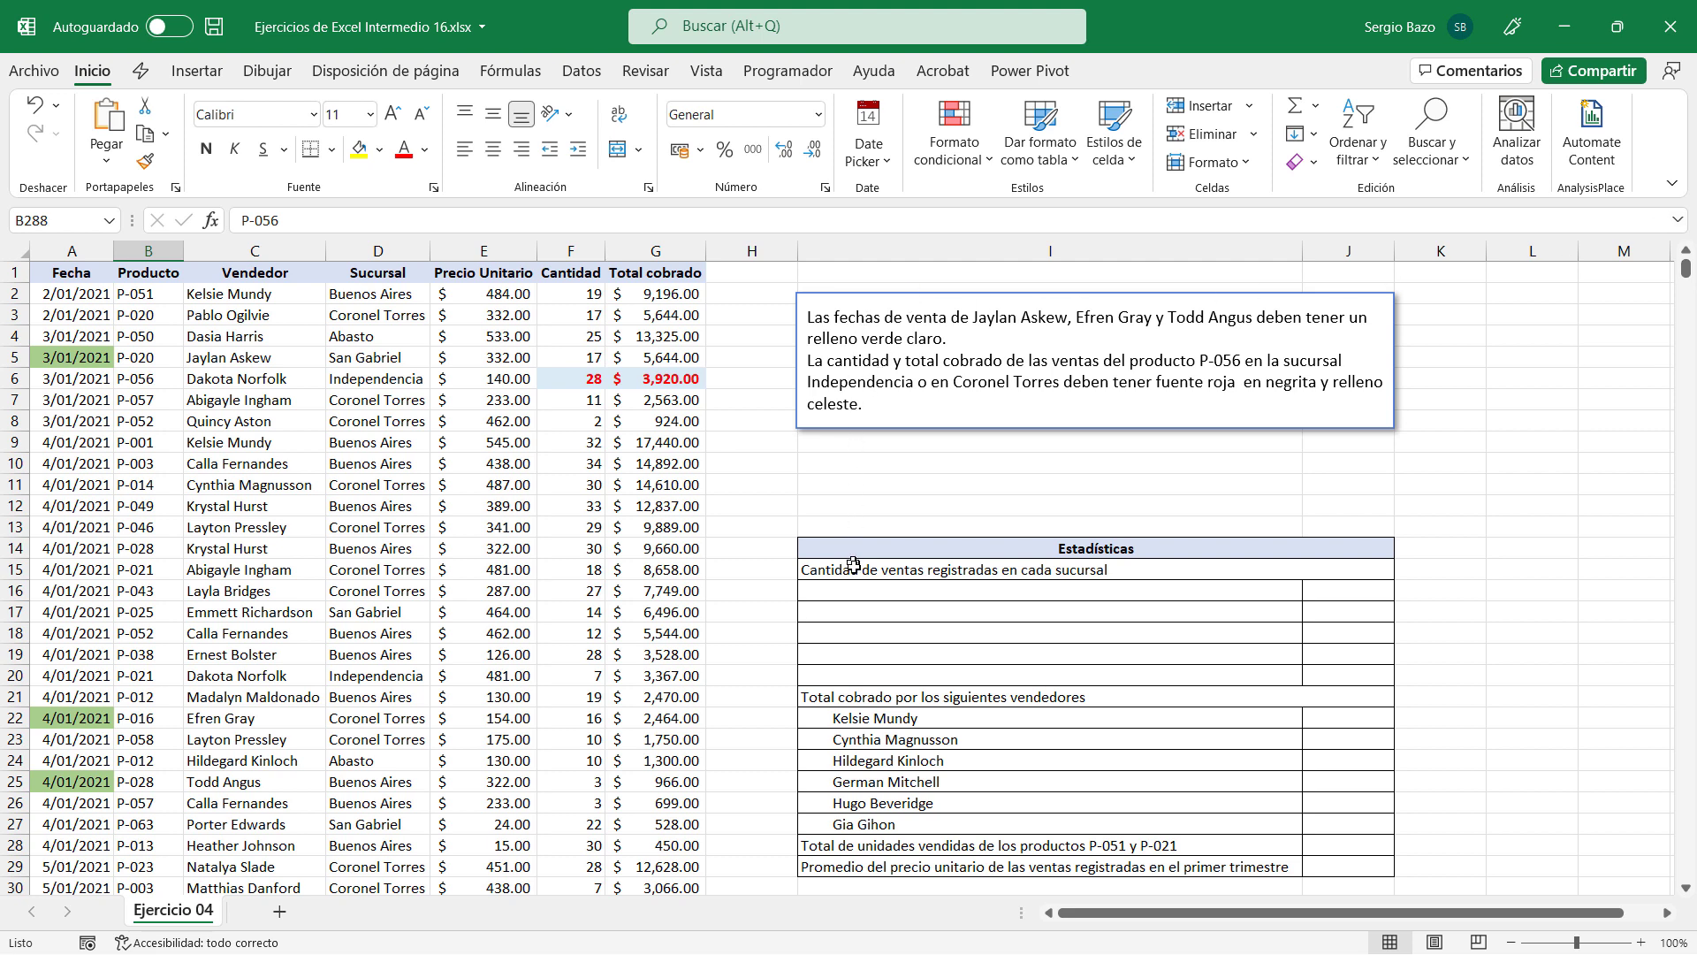
click(1338, 590)
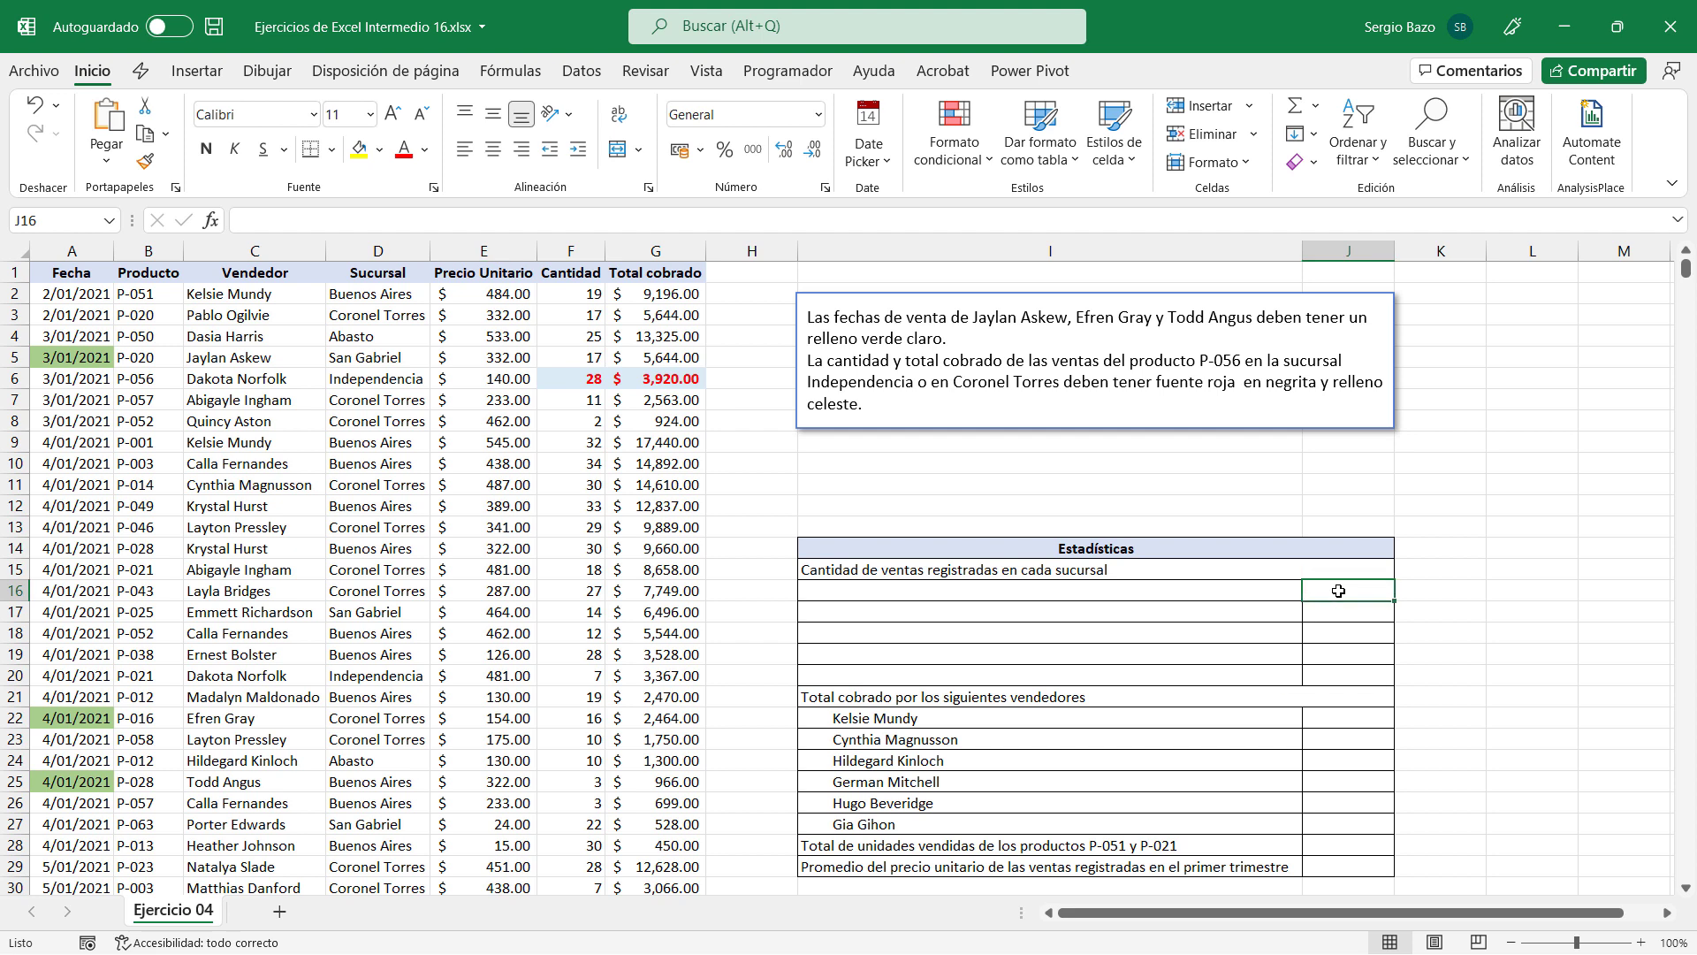
click(1339, 615)
click(1335, 648)
click(1225, 698)
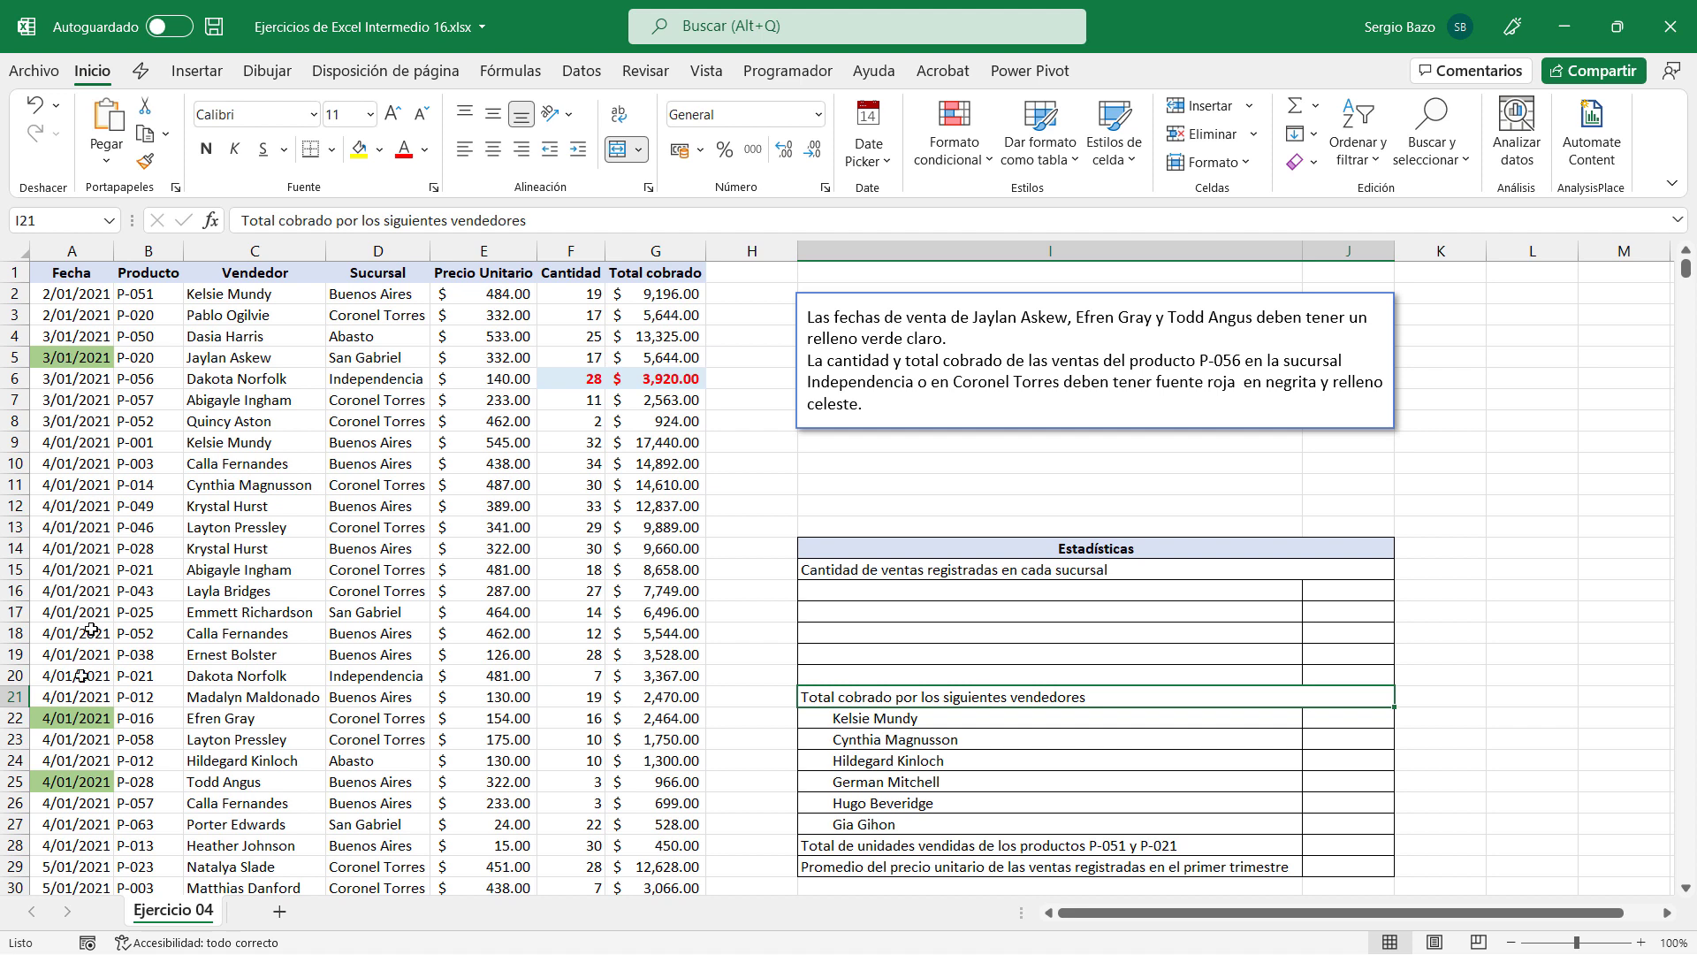
click(391, 442)
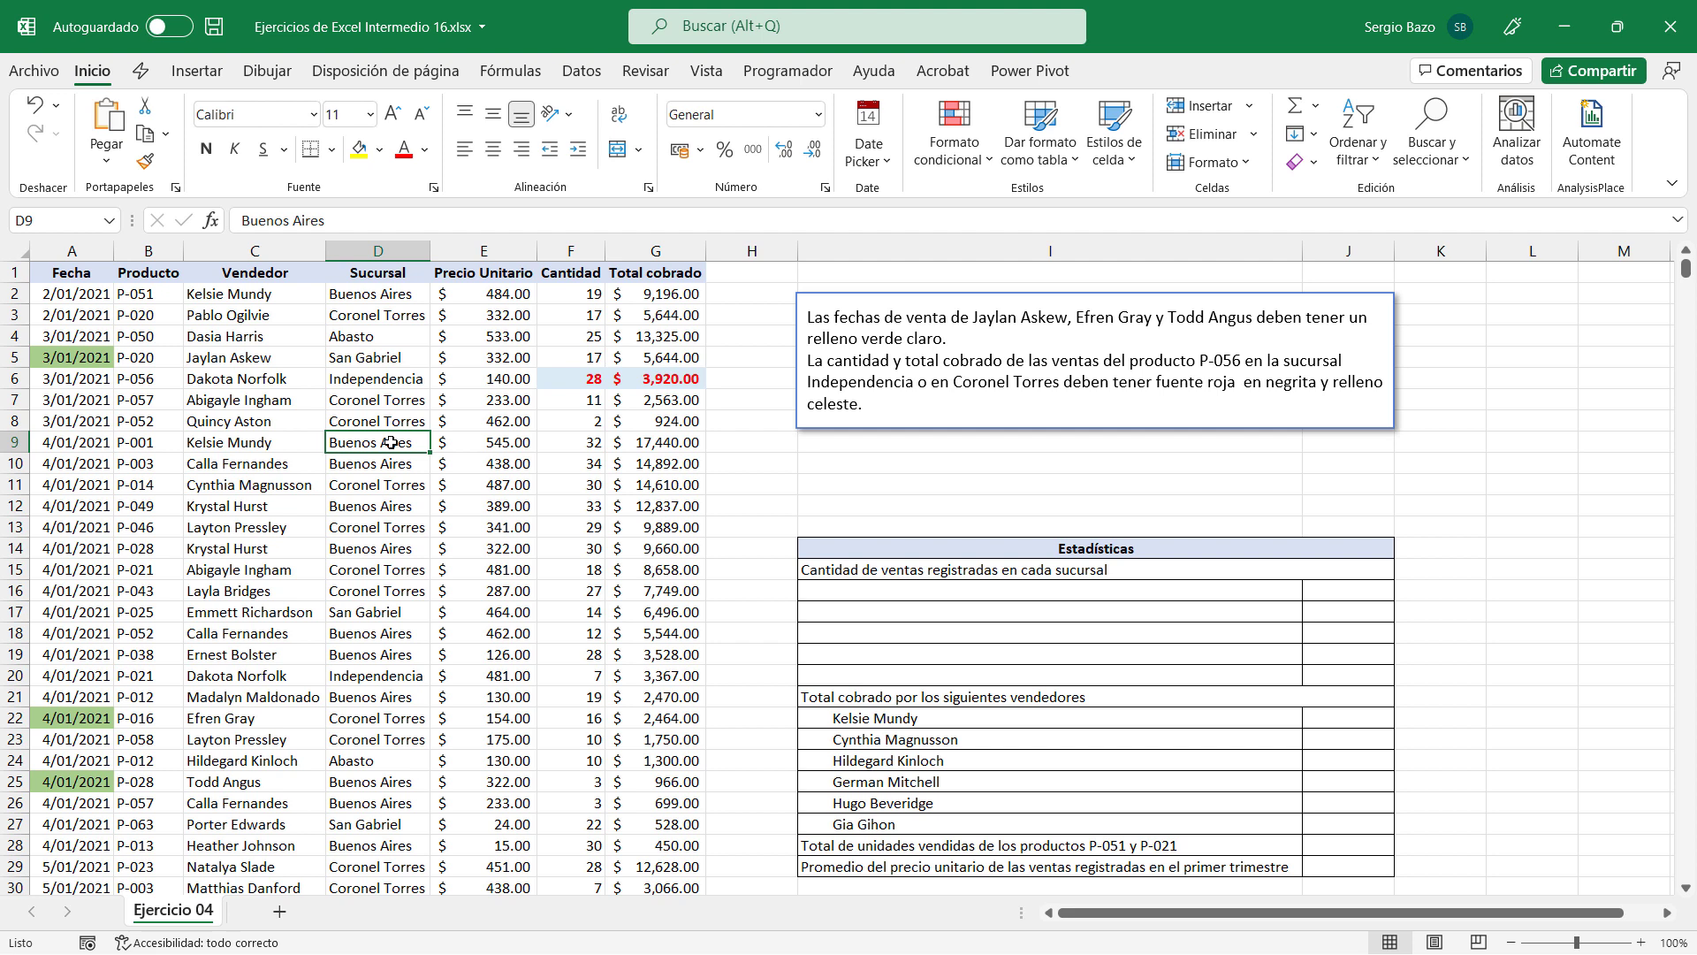
Create named ranges for the whole sales table from its top-row headers only
key(ctrl+a)
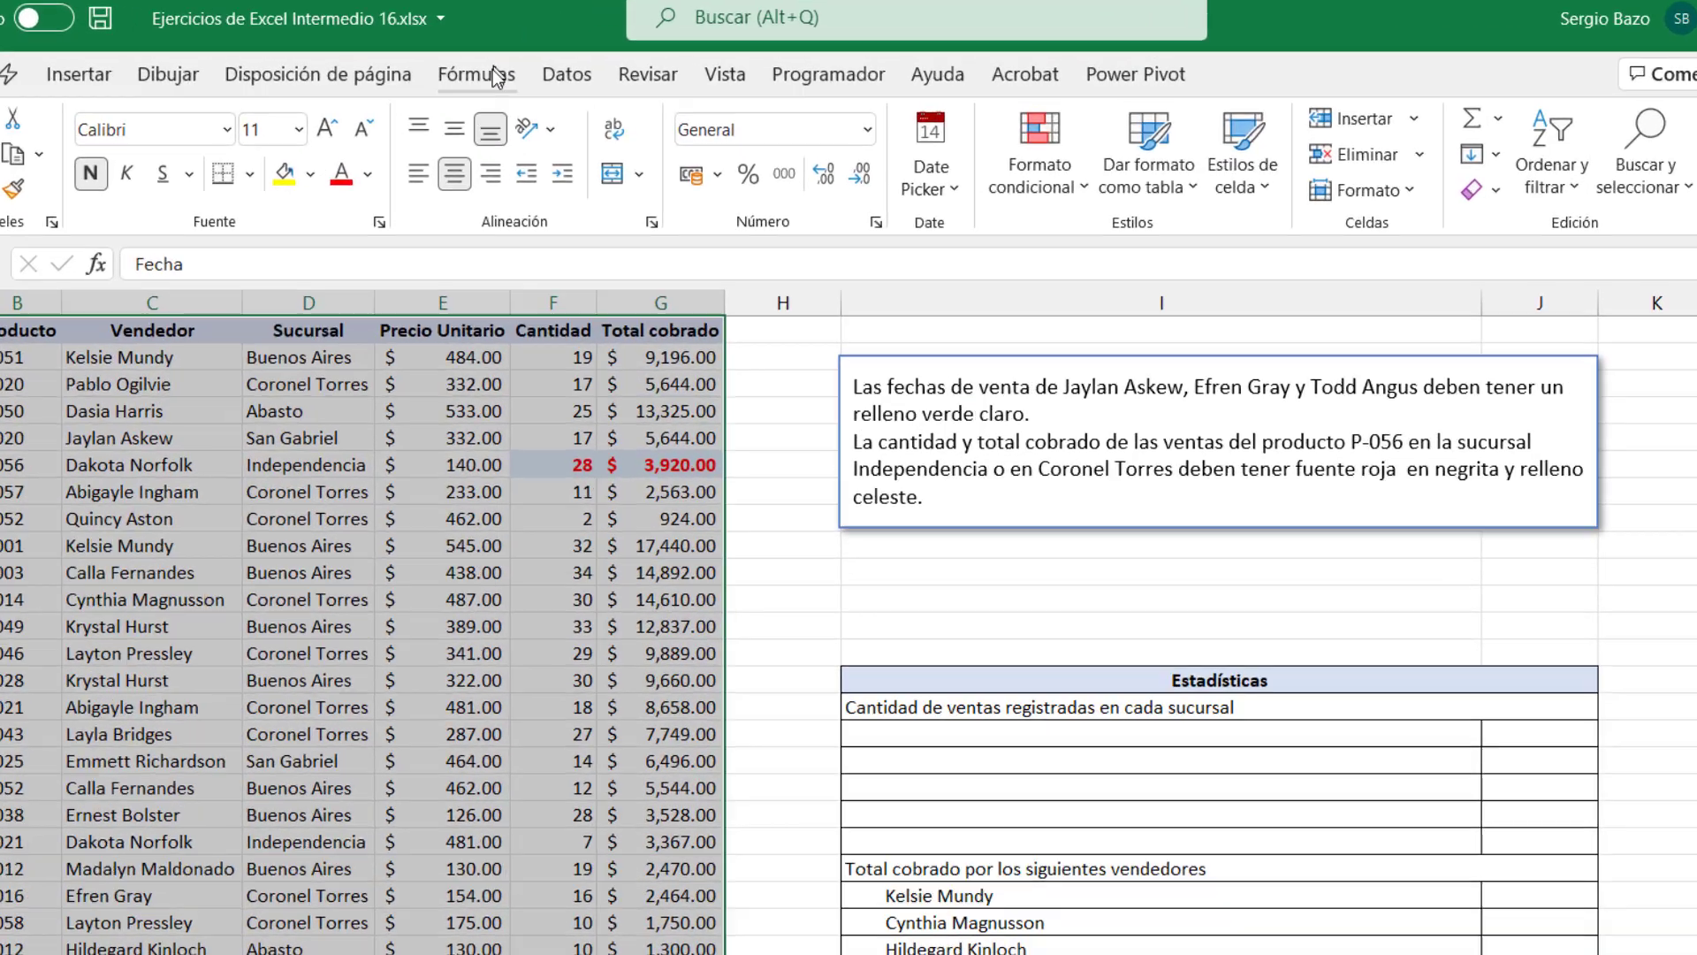
click(518, 69)
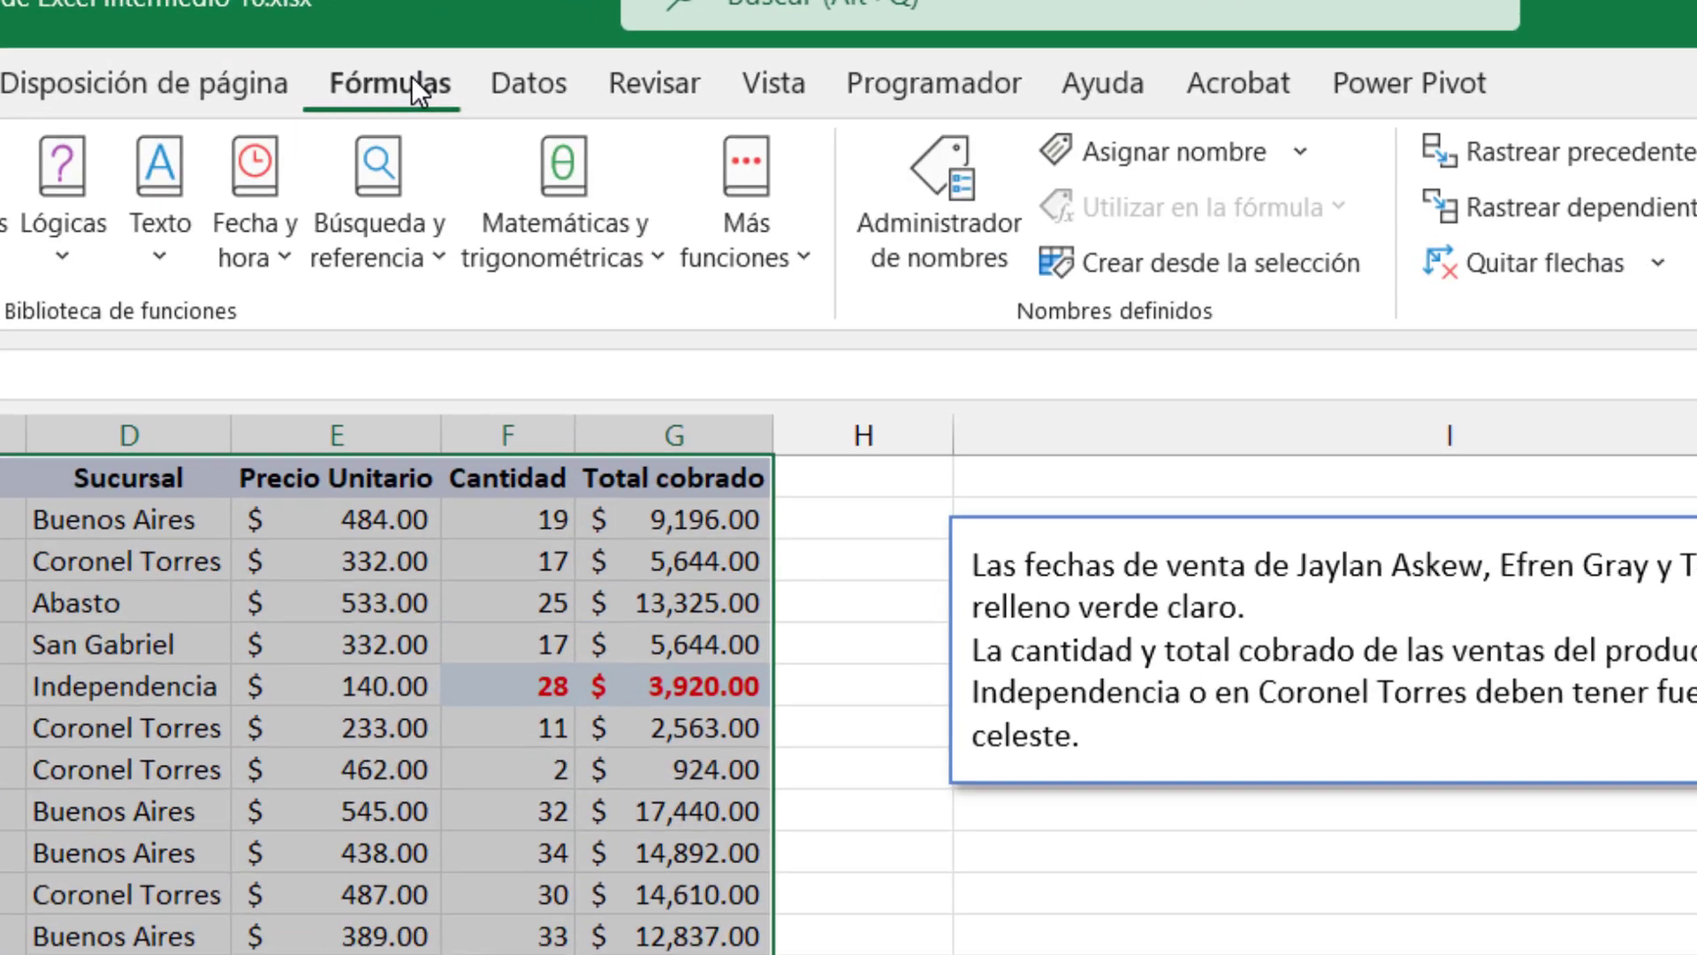
click(1306, 266)
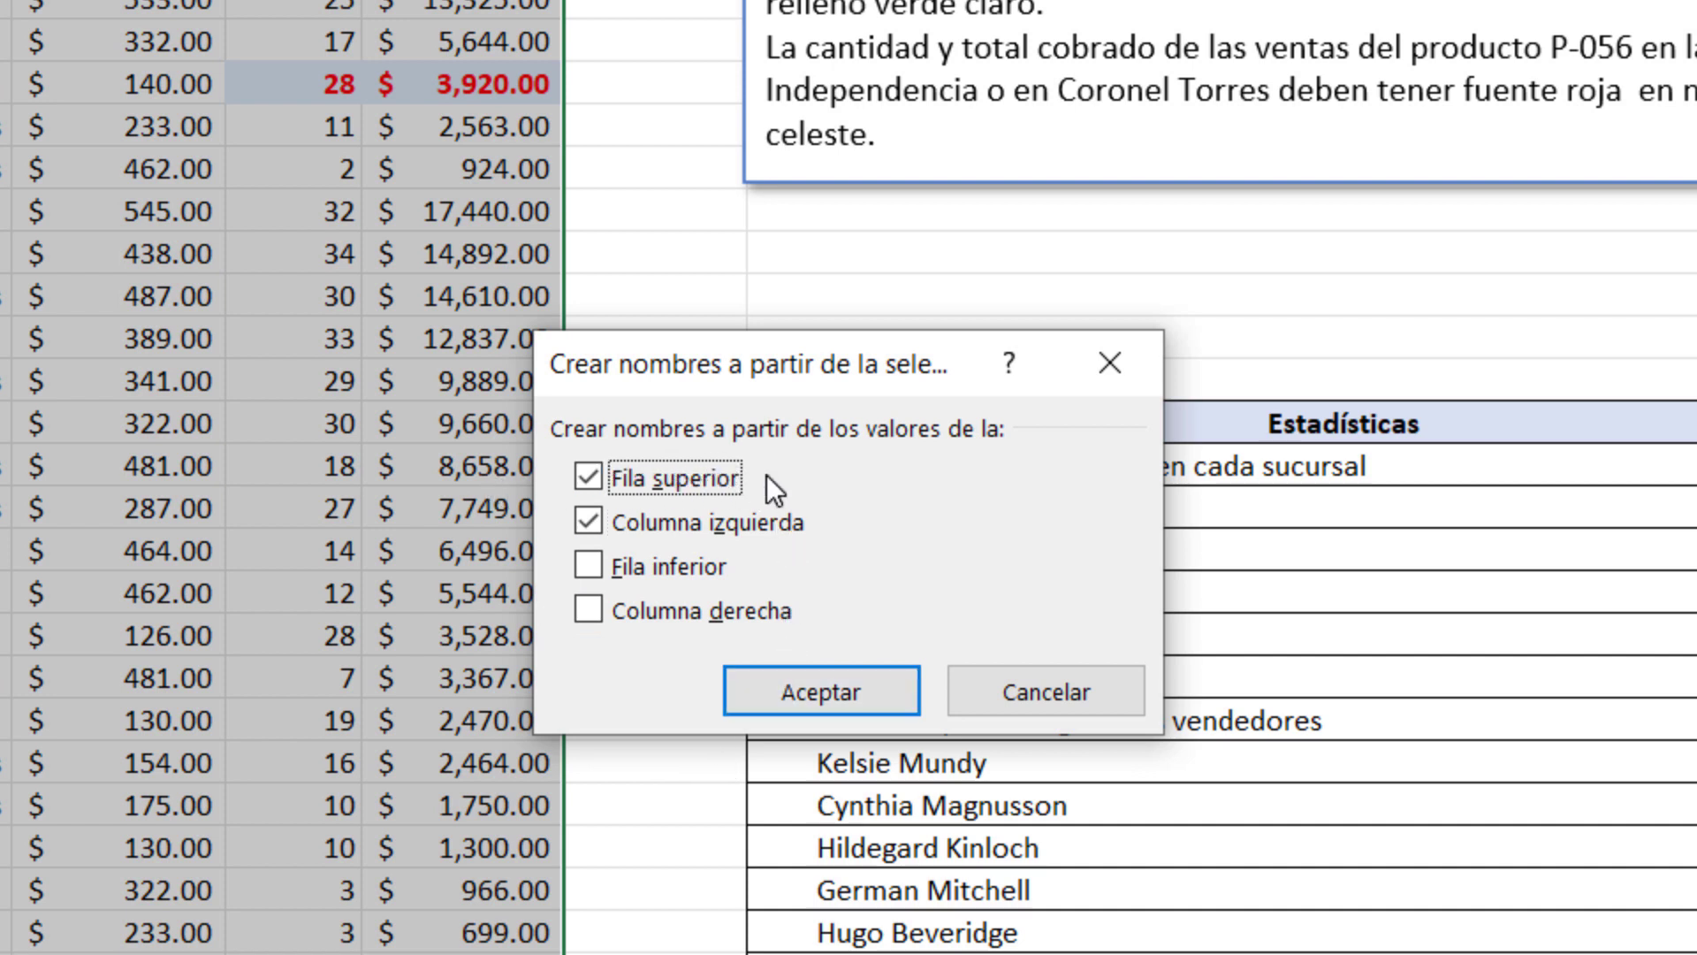
click(592, 516)
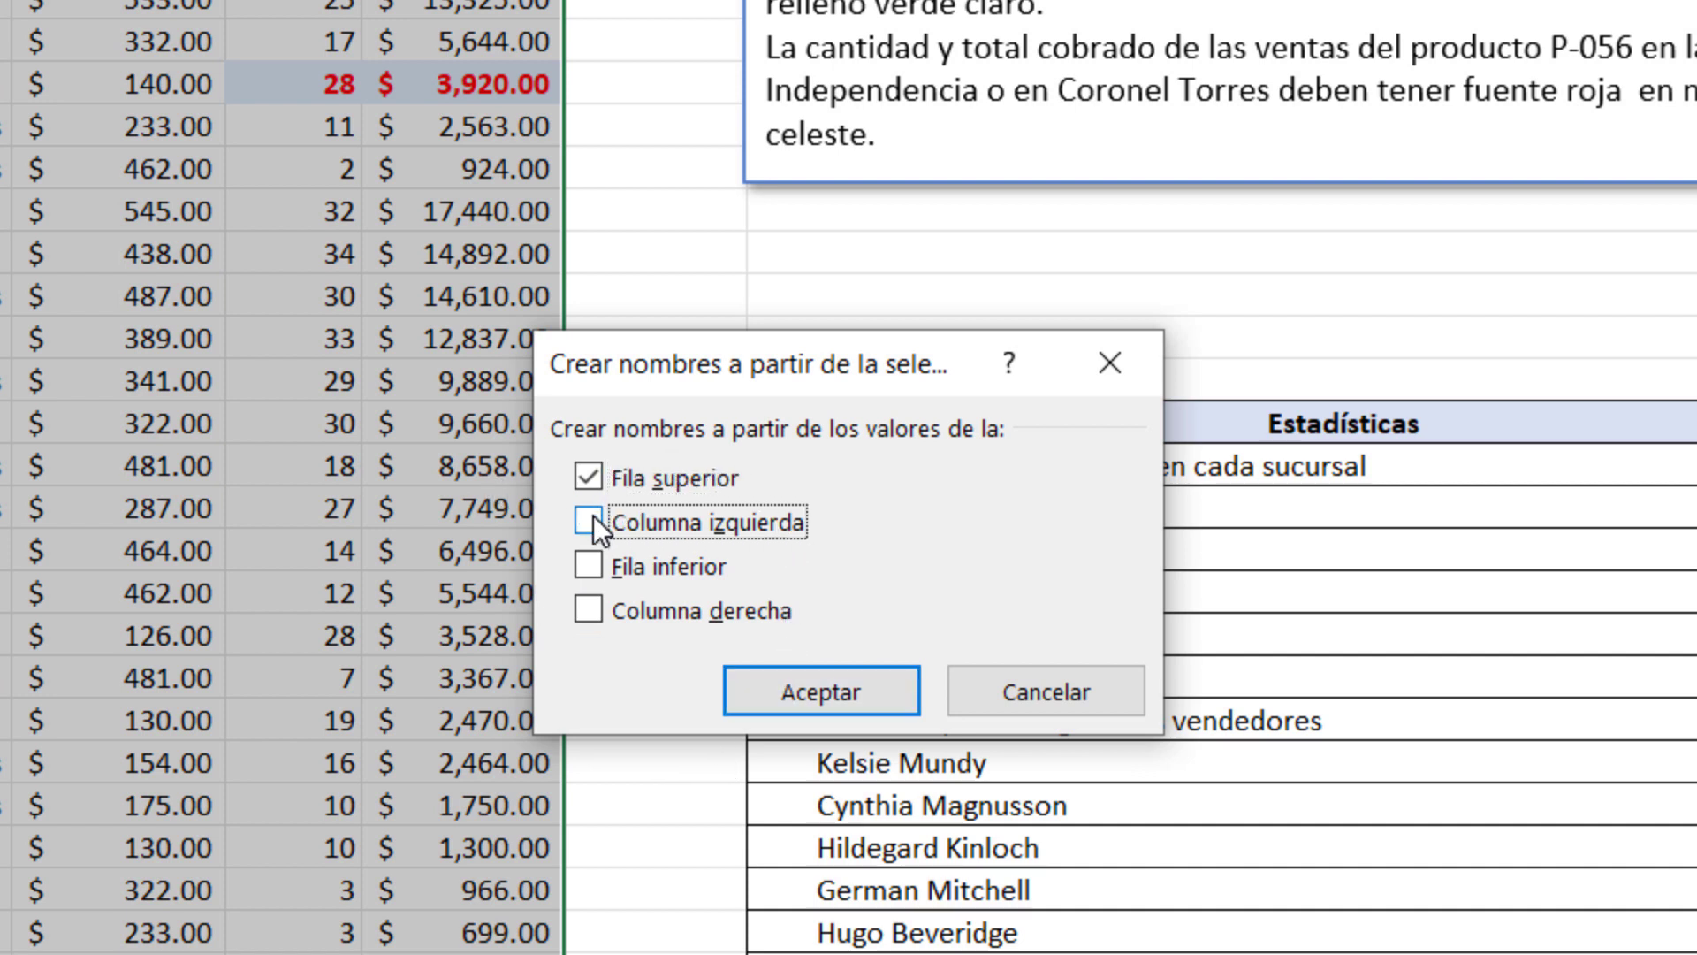
click(804, 696)
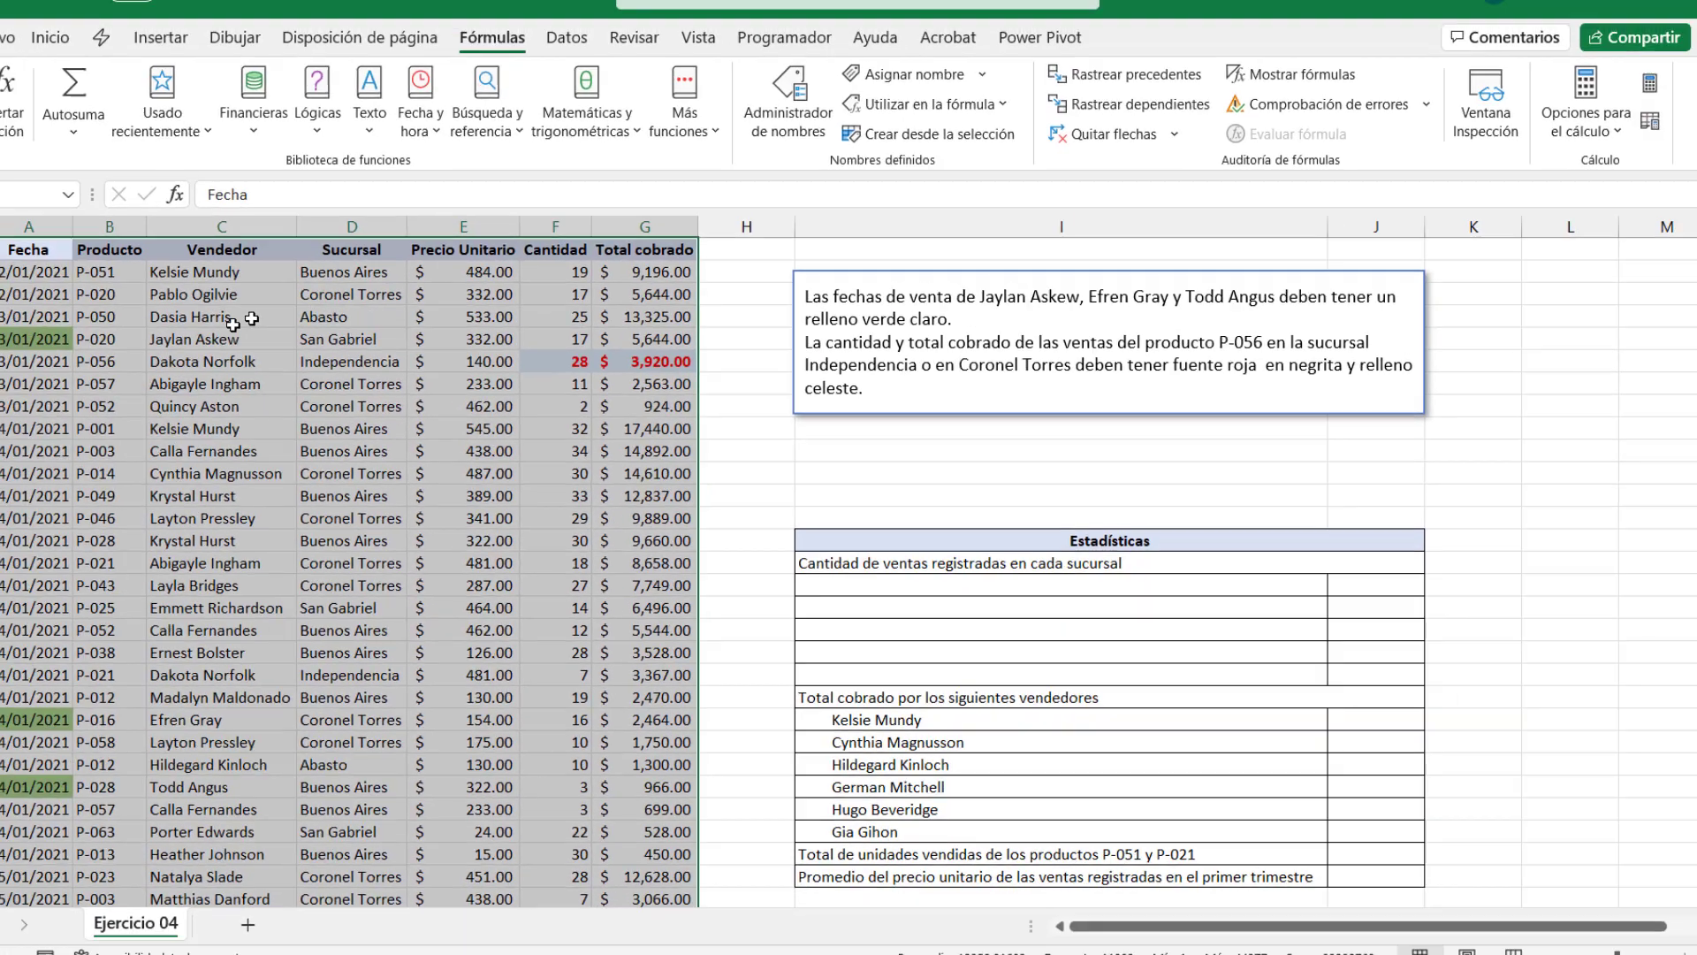
Select blocks of the date, vendor and price columns to verify the new names
click(218, 336)
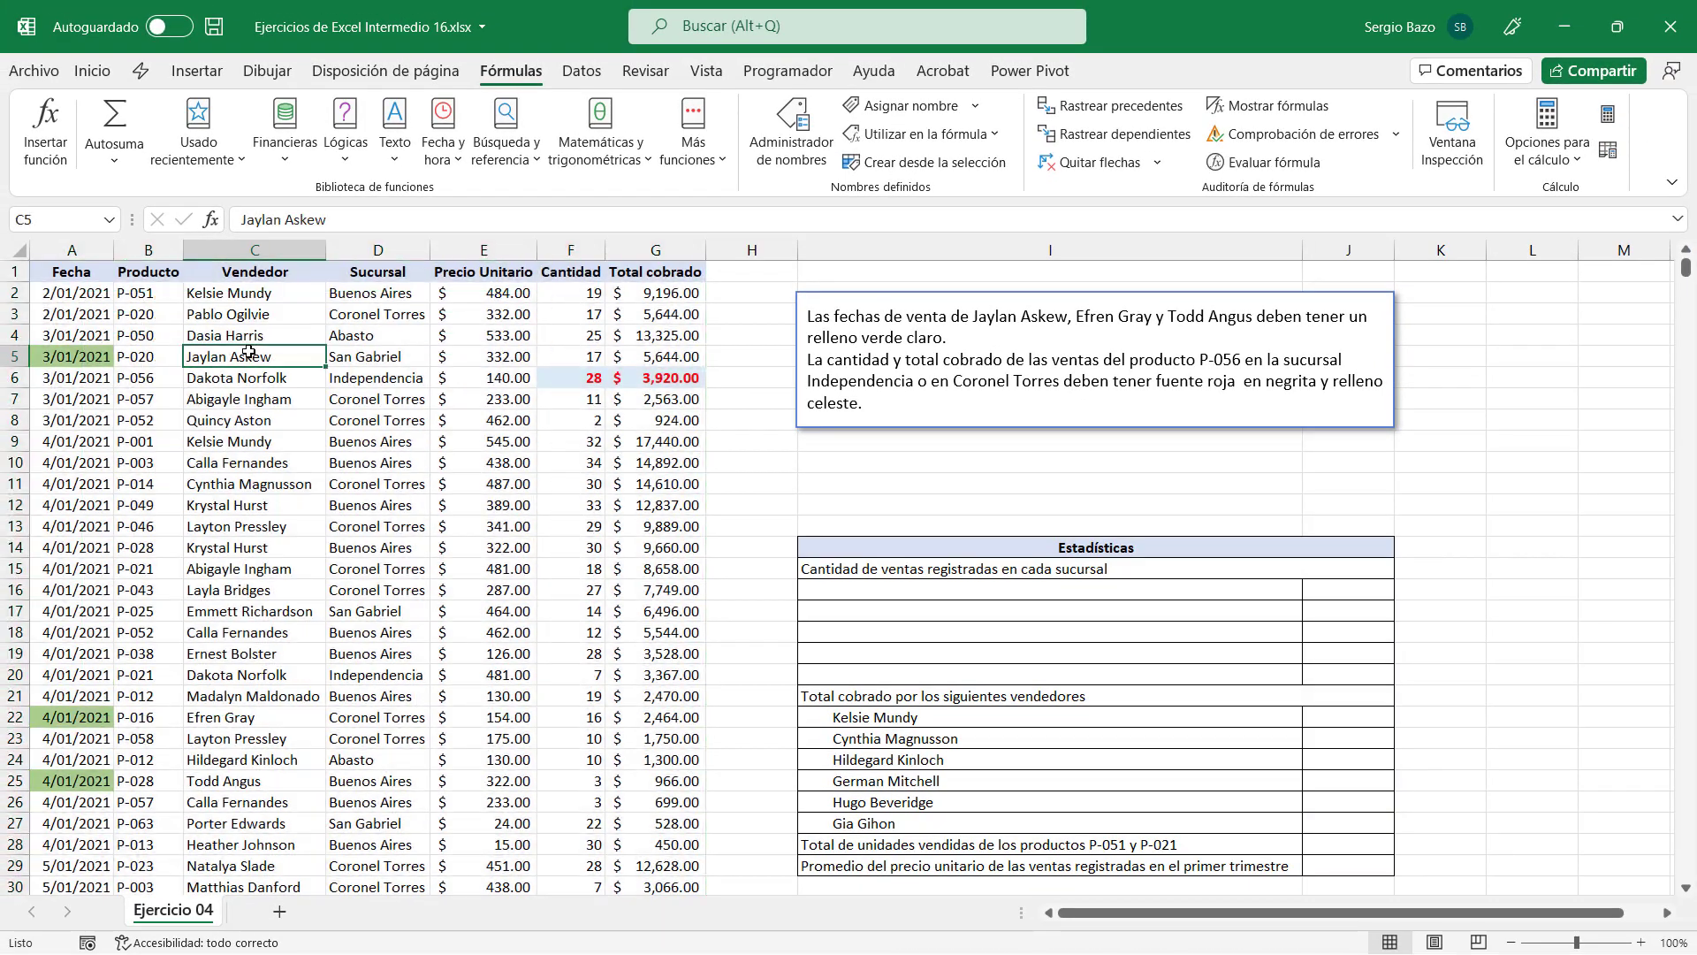
drag(54, 294, 72, 547)
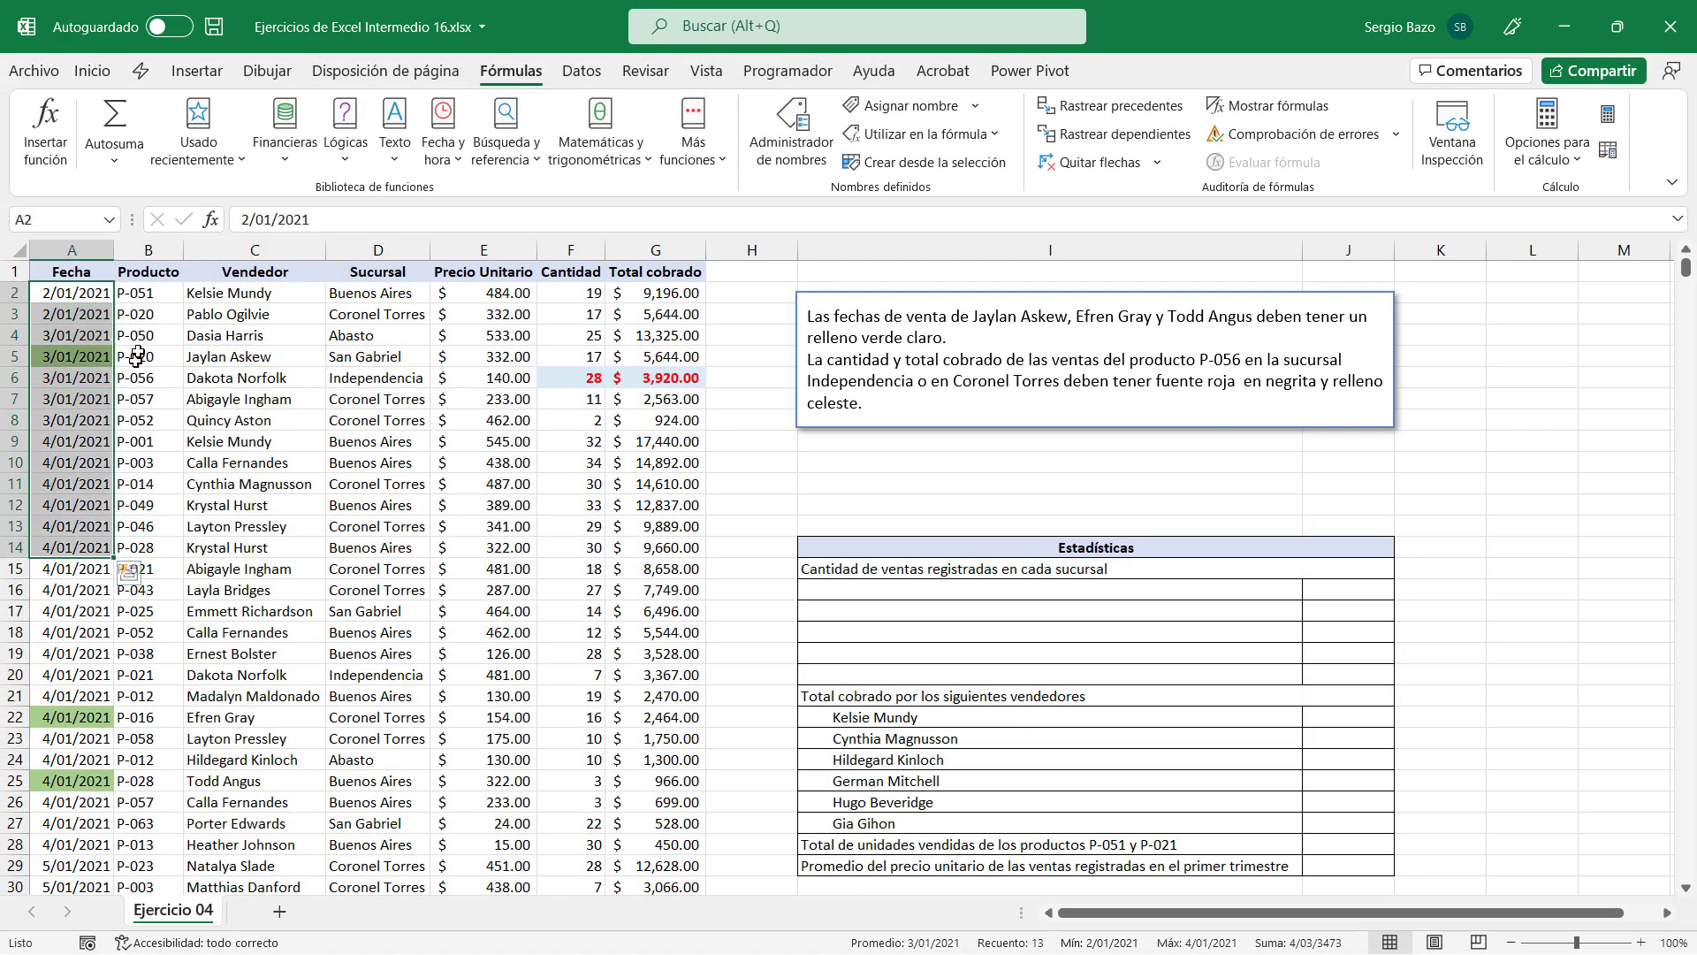
drag(142, 292, 146, 590)
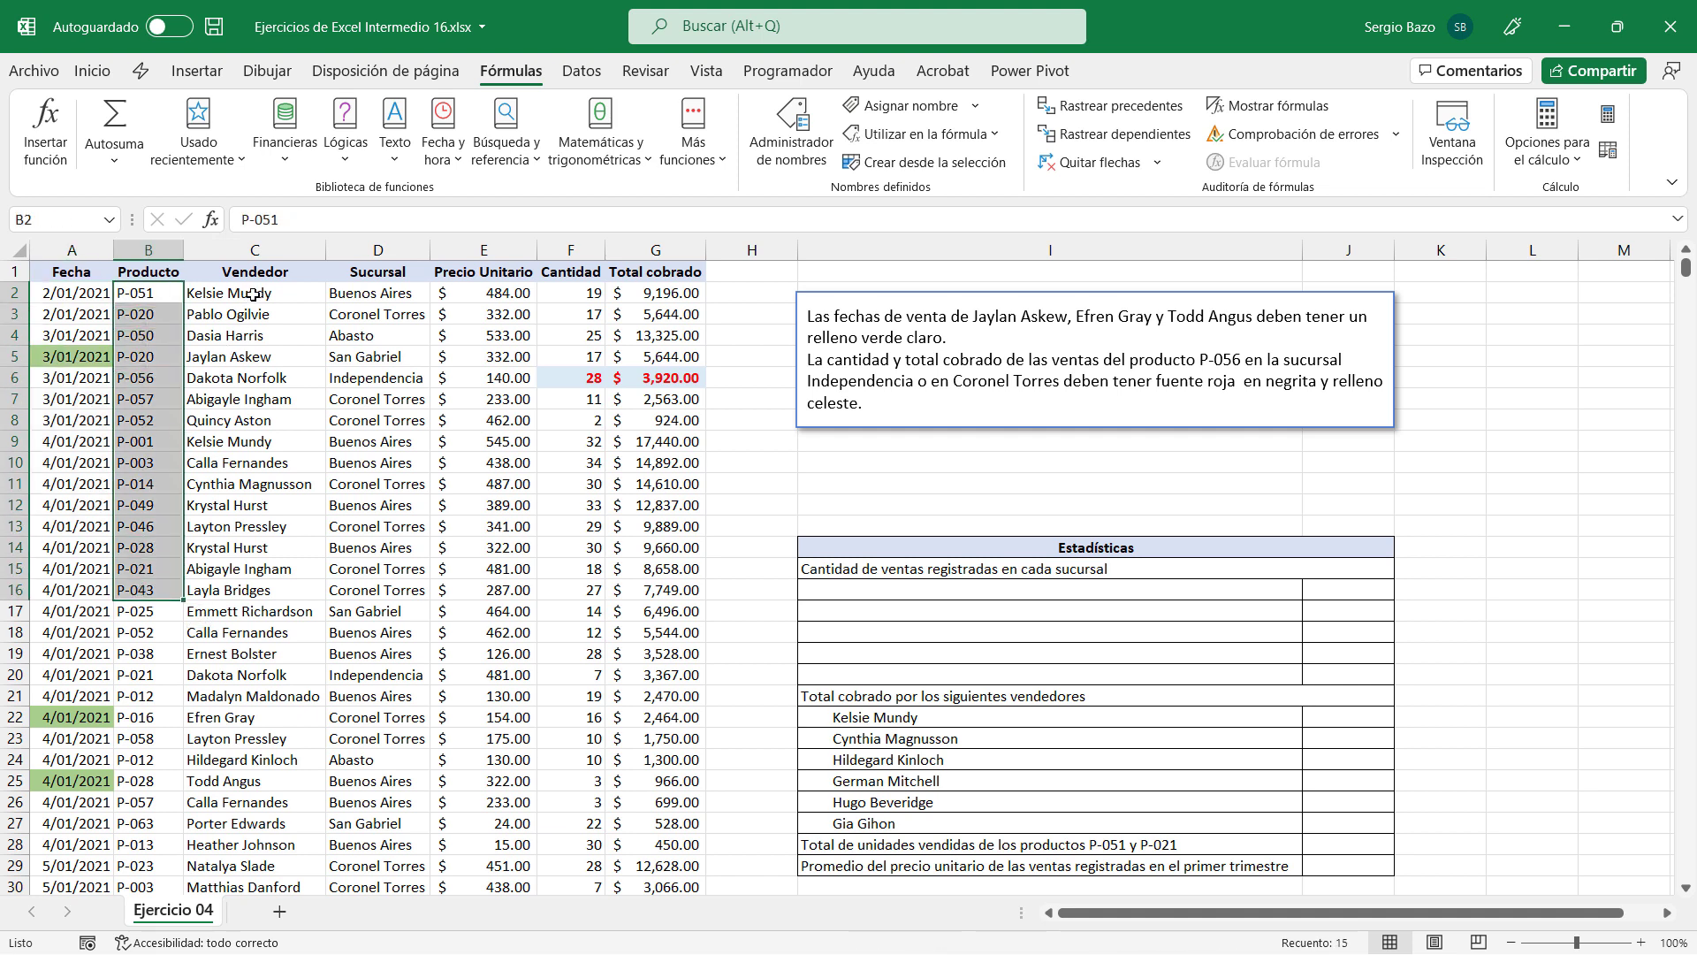
drag(252, 293, 256, 568)
drag(343, 321, 354, 570)
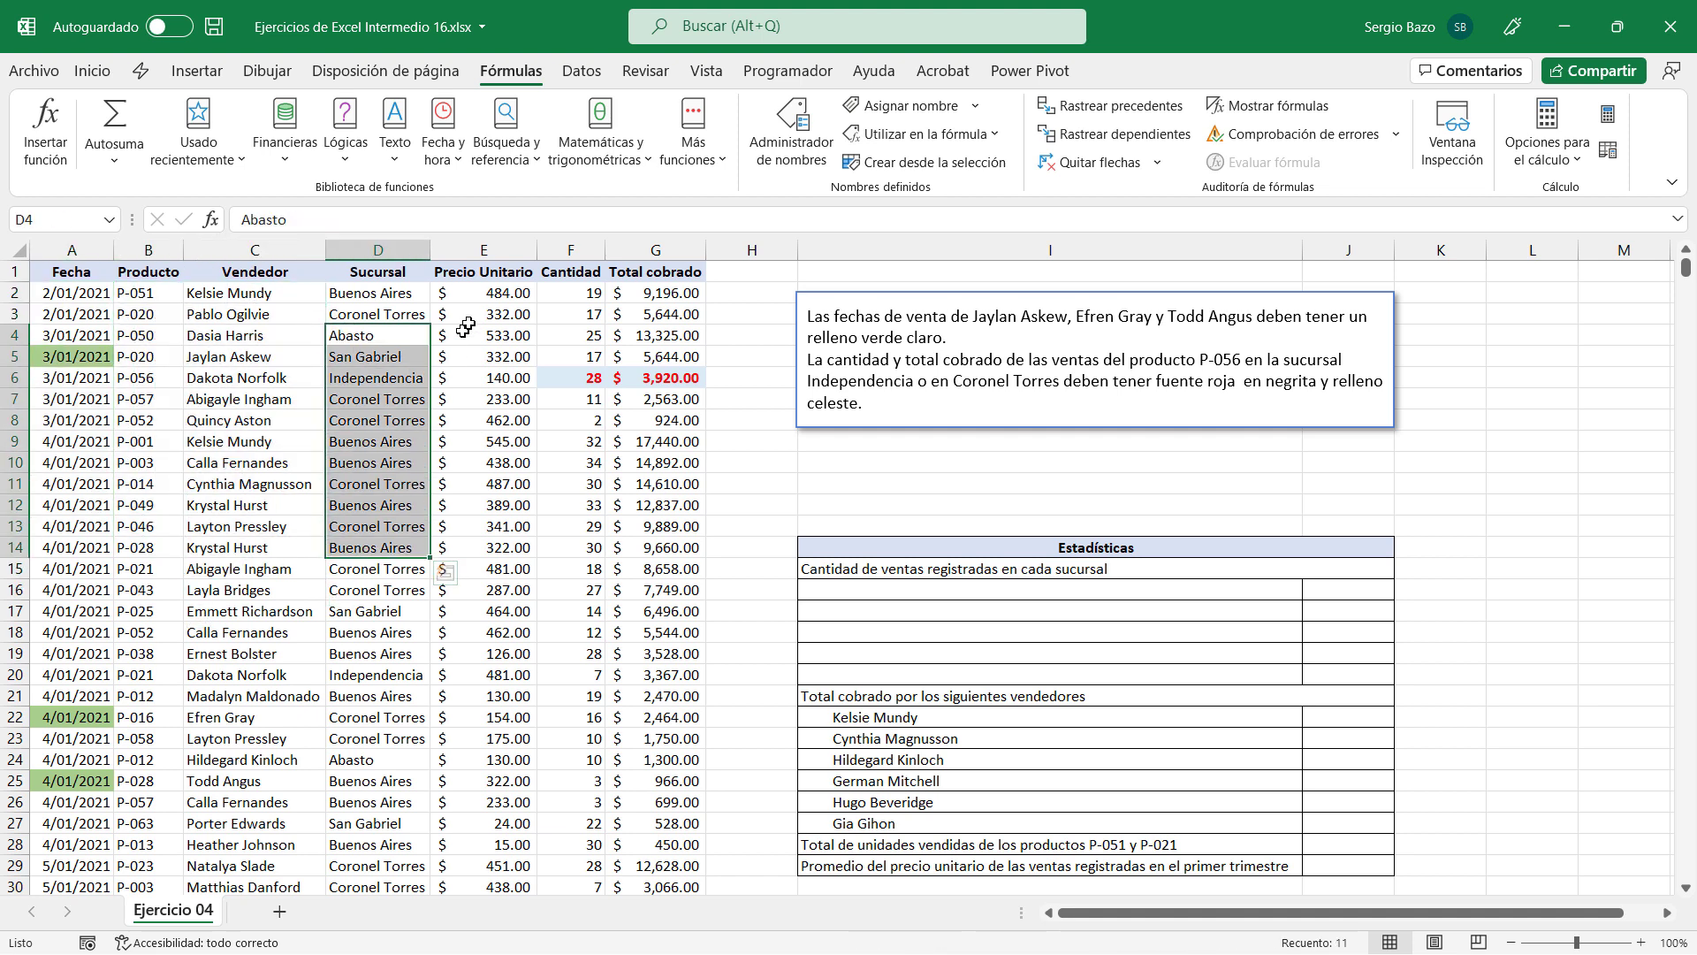
drag(459, 316, 482, 483)
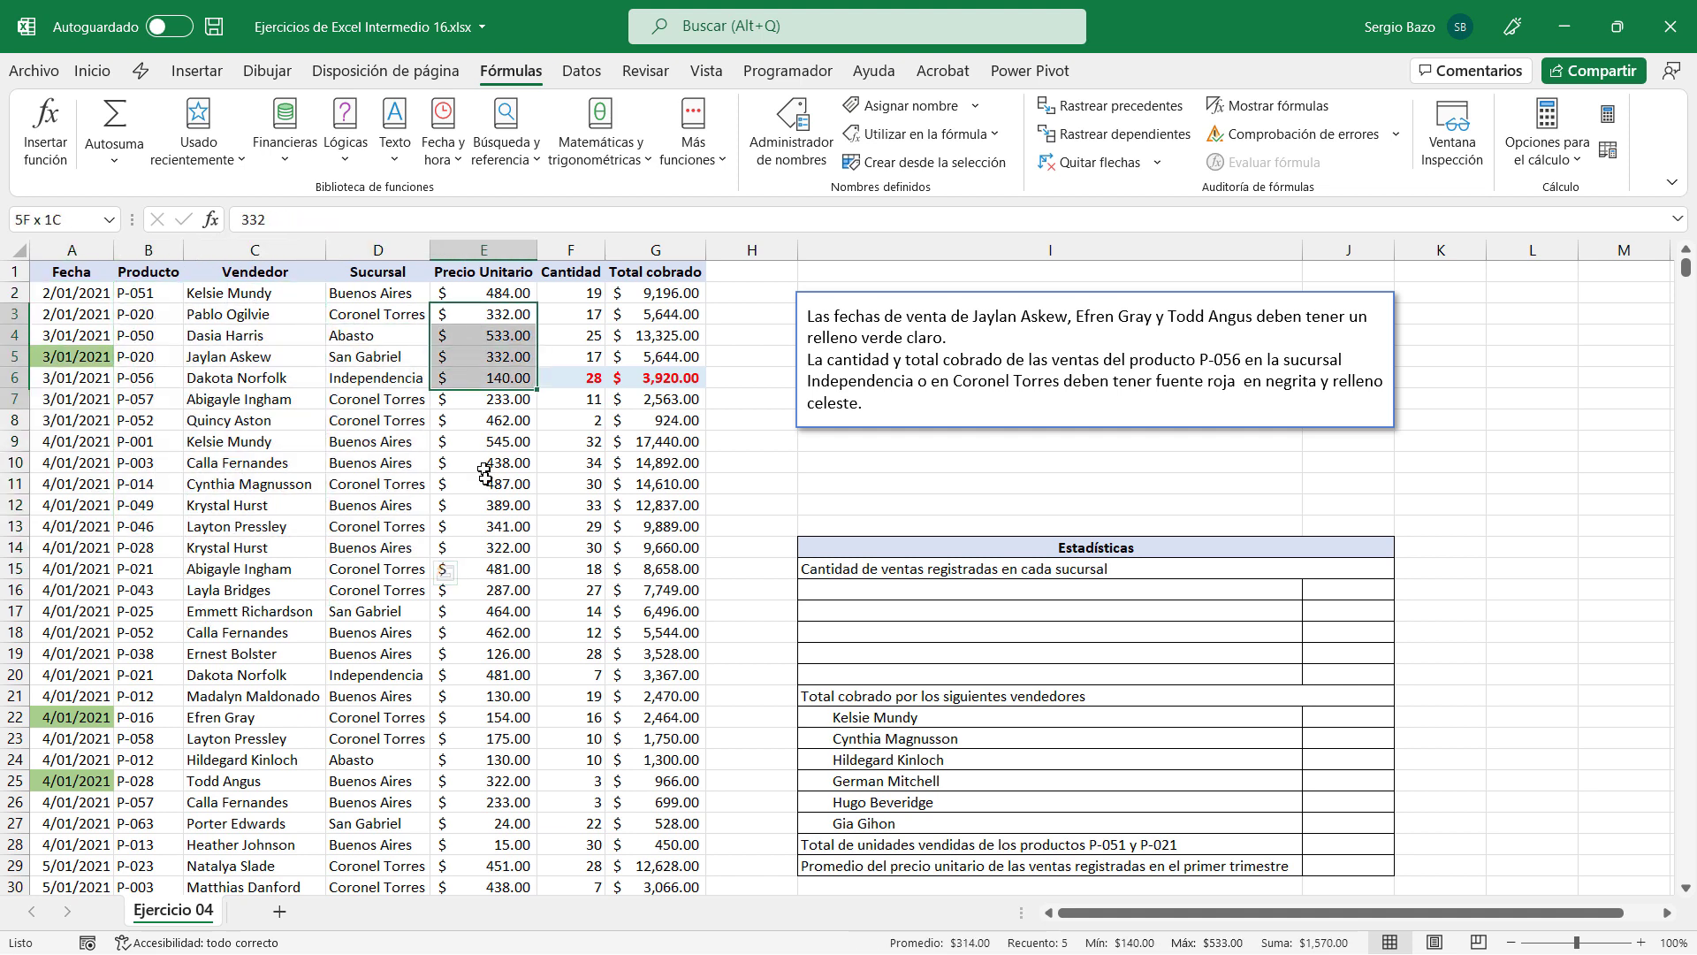
click(579, 315)
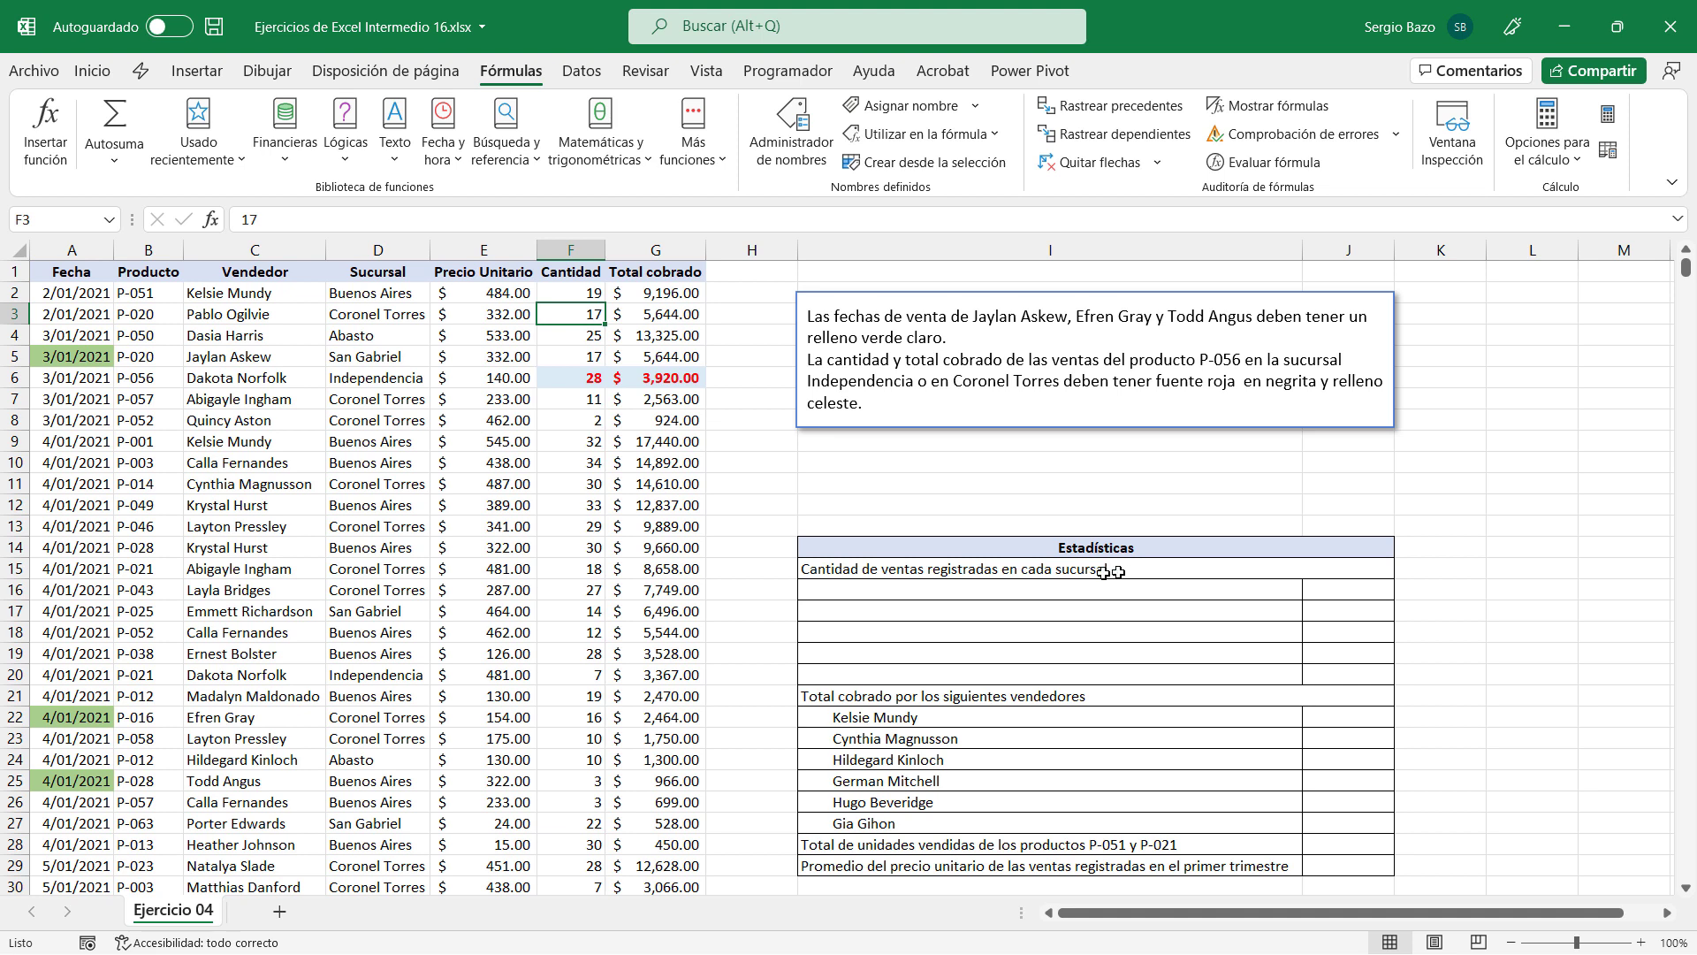
Select the five empty rows under the per-branch sales count heading
click(843, 592)
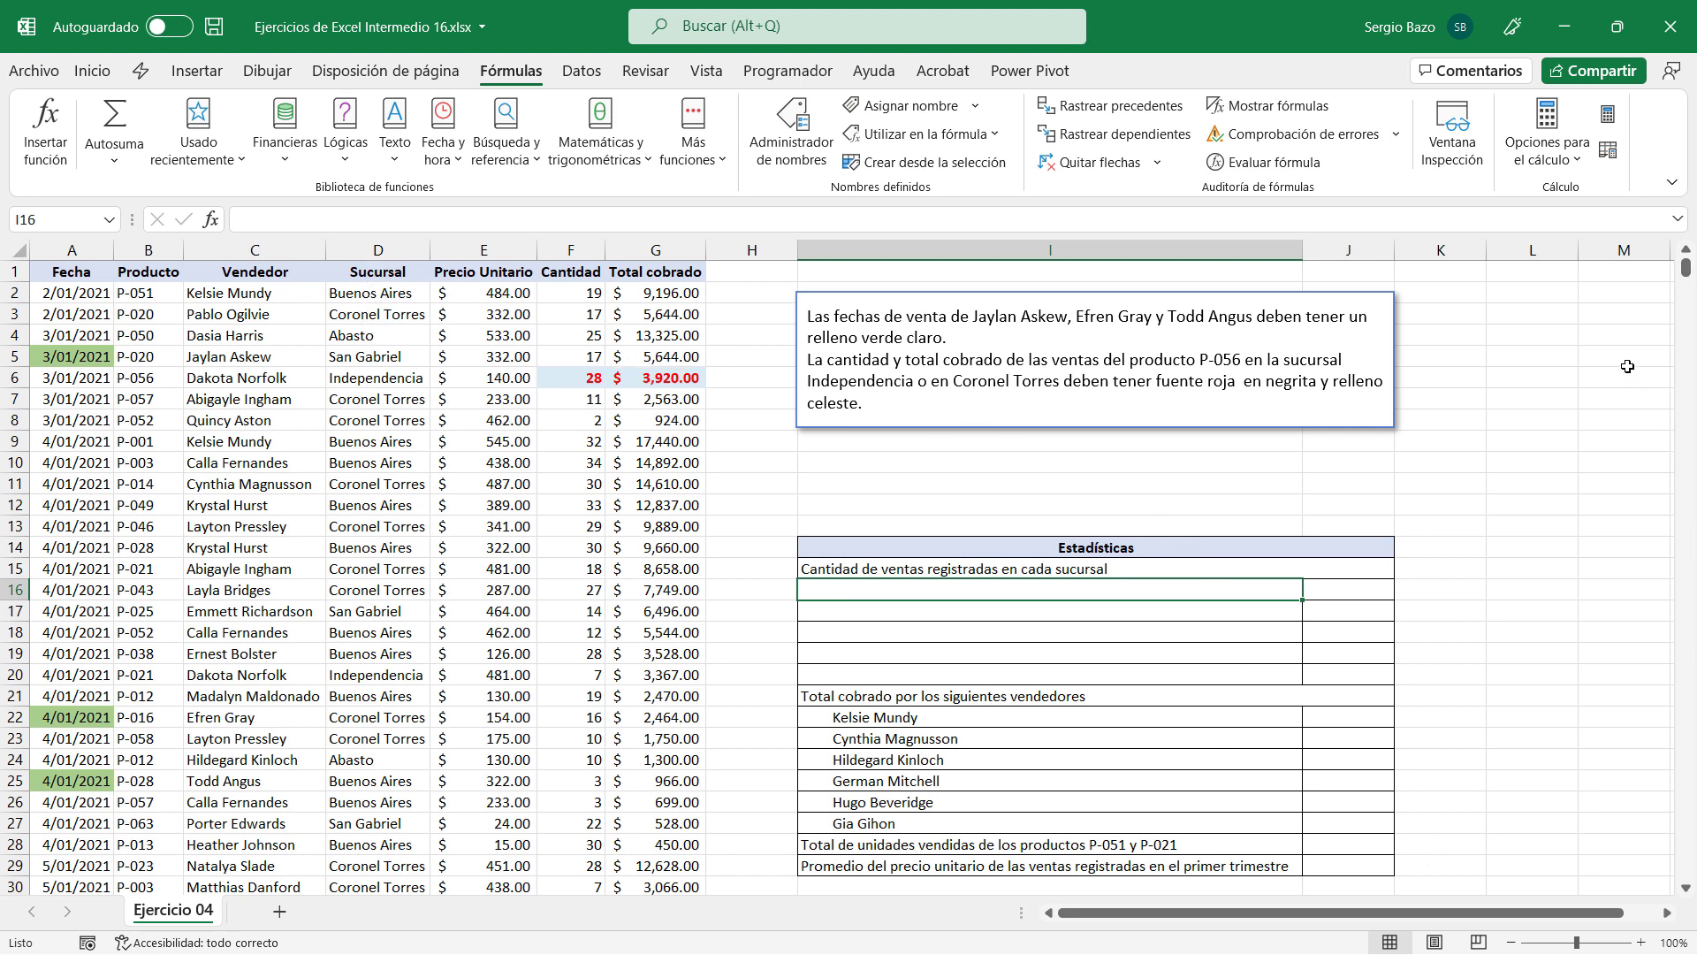
click(1622, 333)
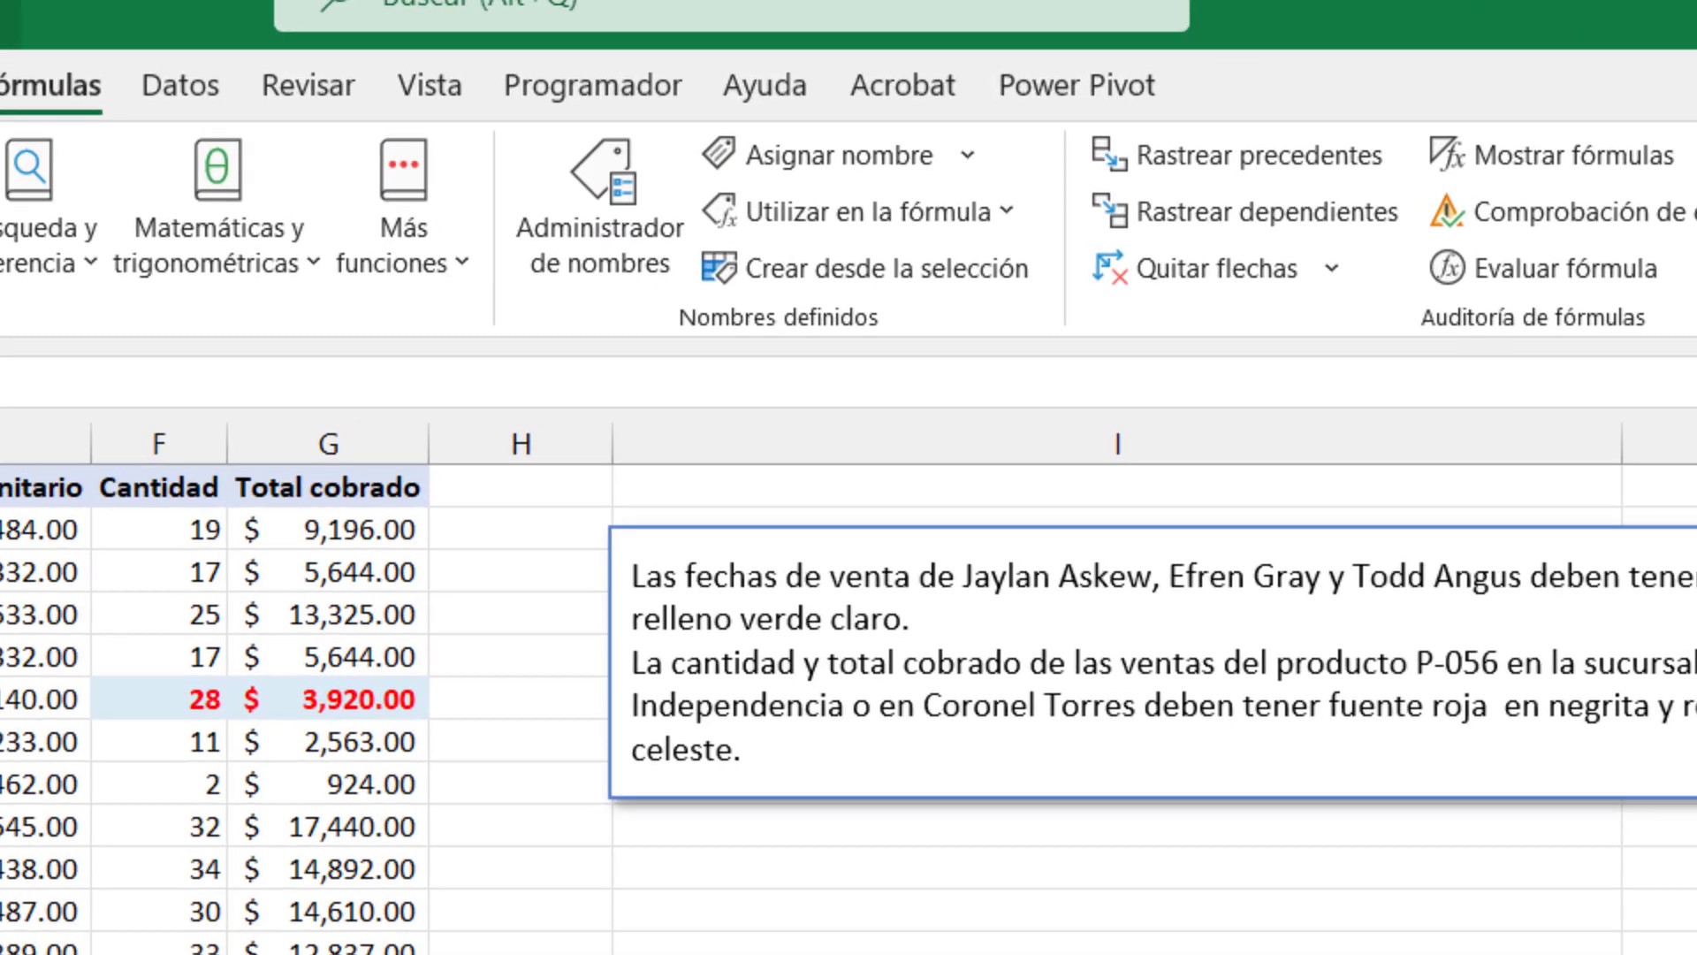
click(181, 88)
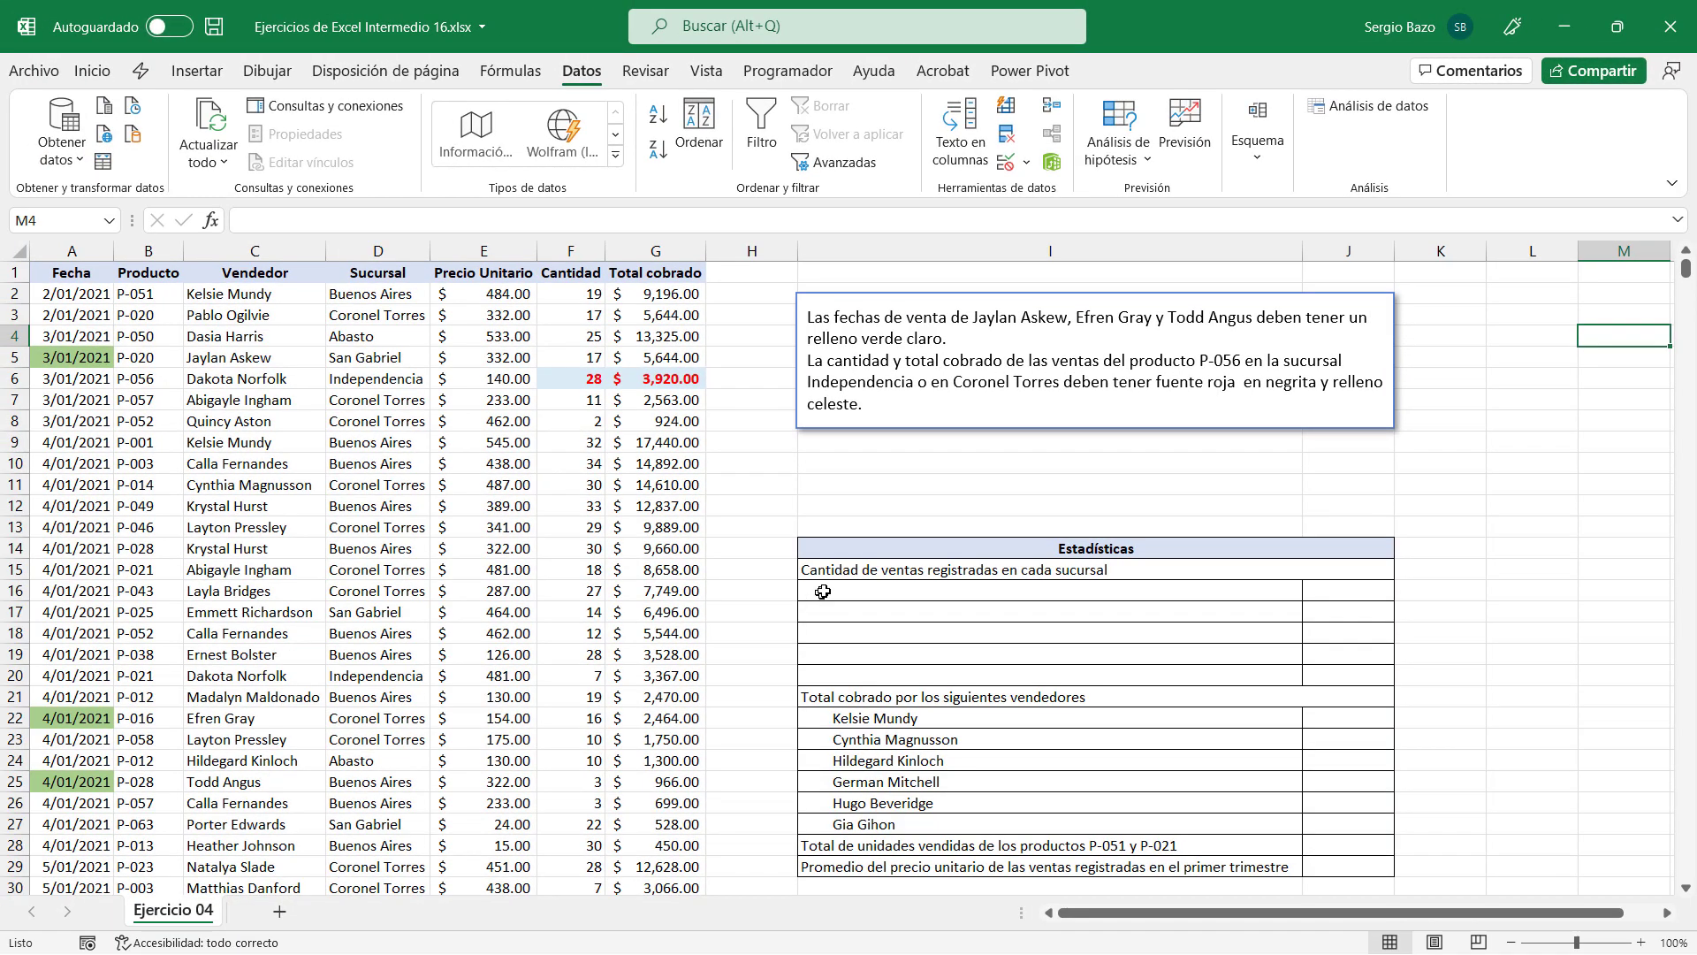
click(854, 602)
key(shift+Down)
key(shift+Down)
key(shift+Down)
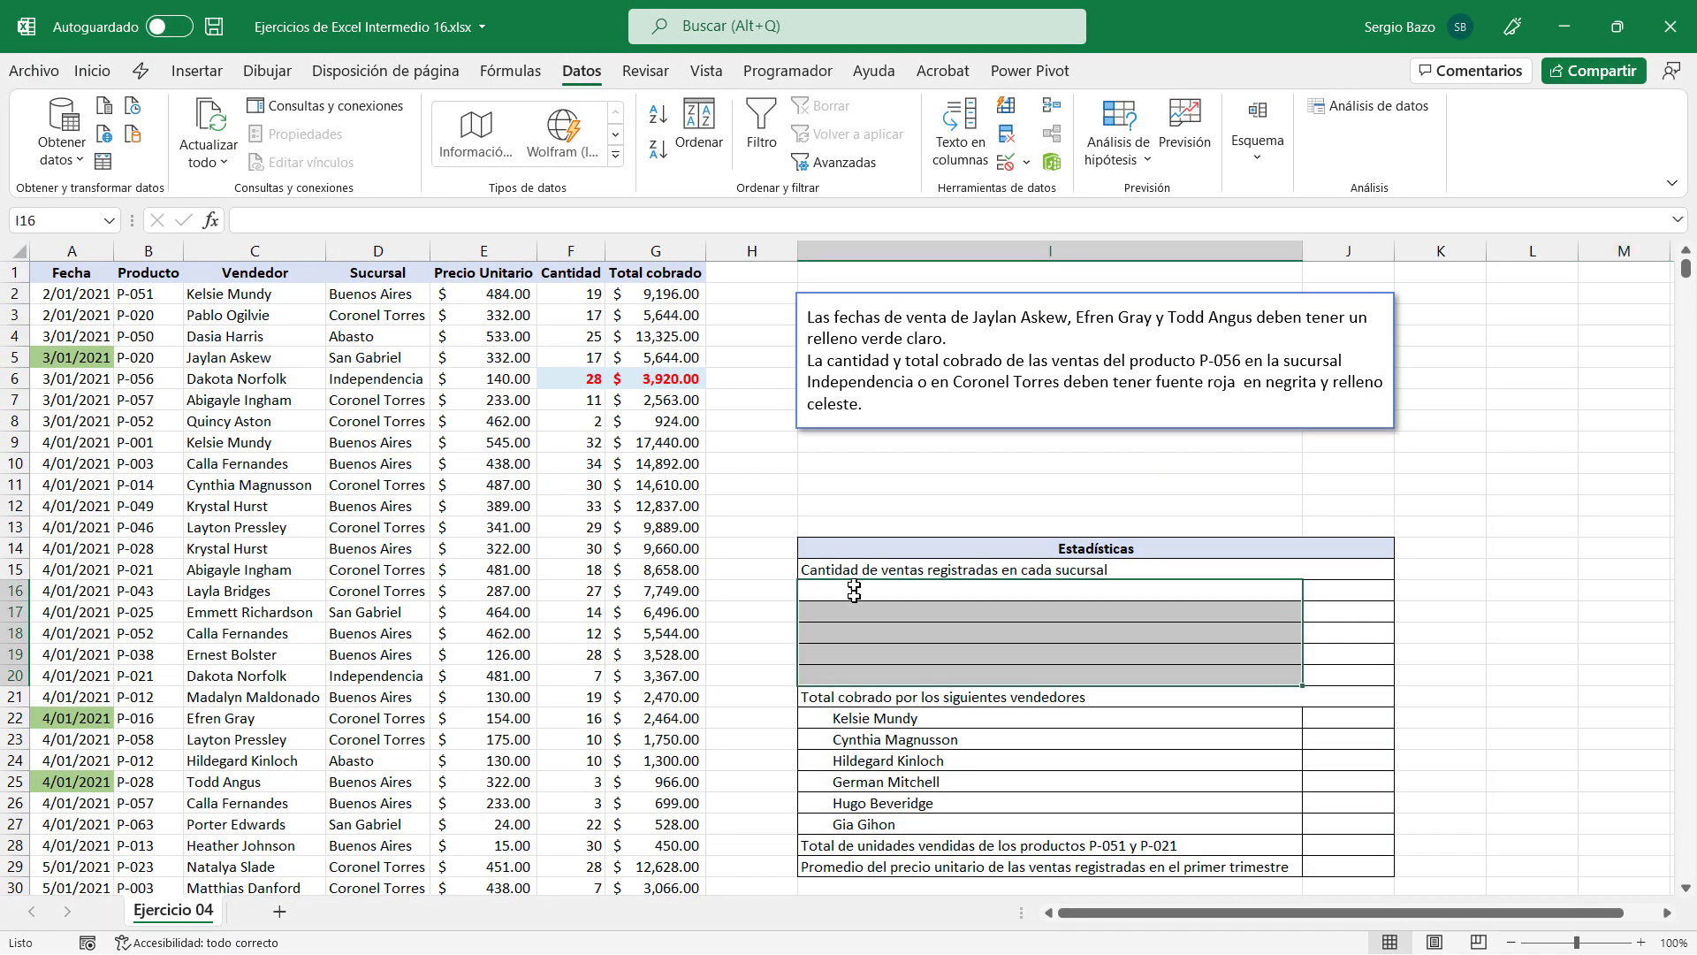
Enter =UNICOS(Sucursal) in I16 so the five distinct branch names spill down
click(853, 591)
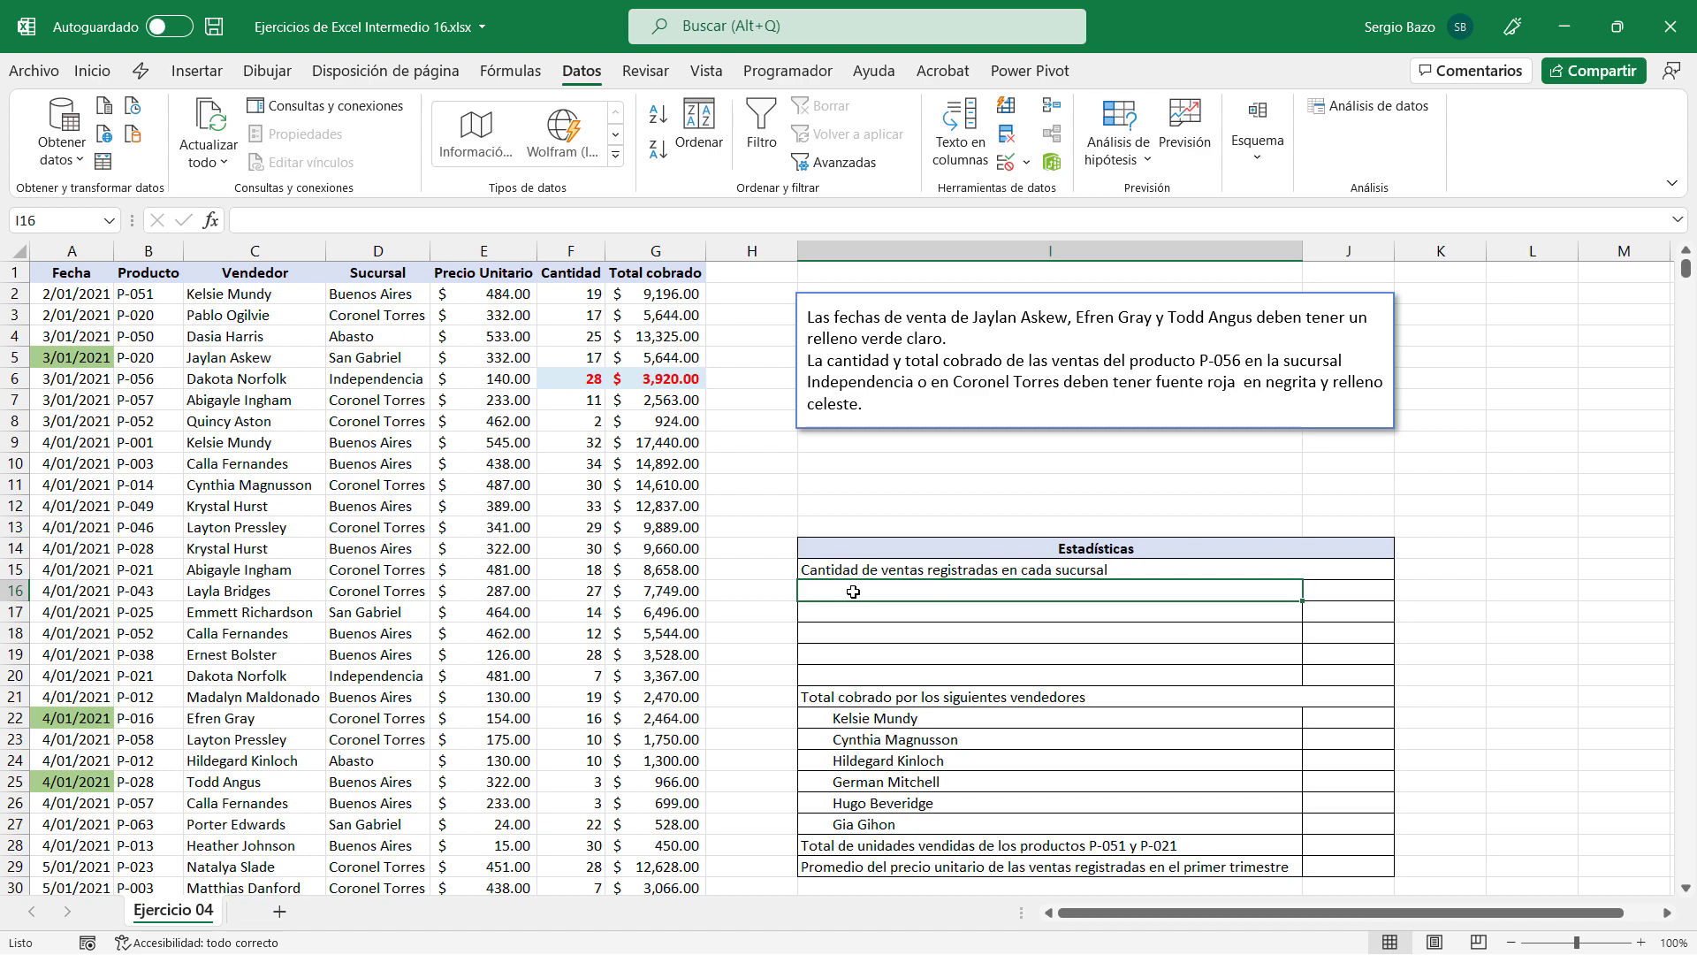
text(=unico)
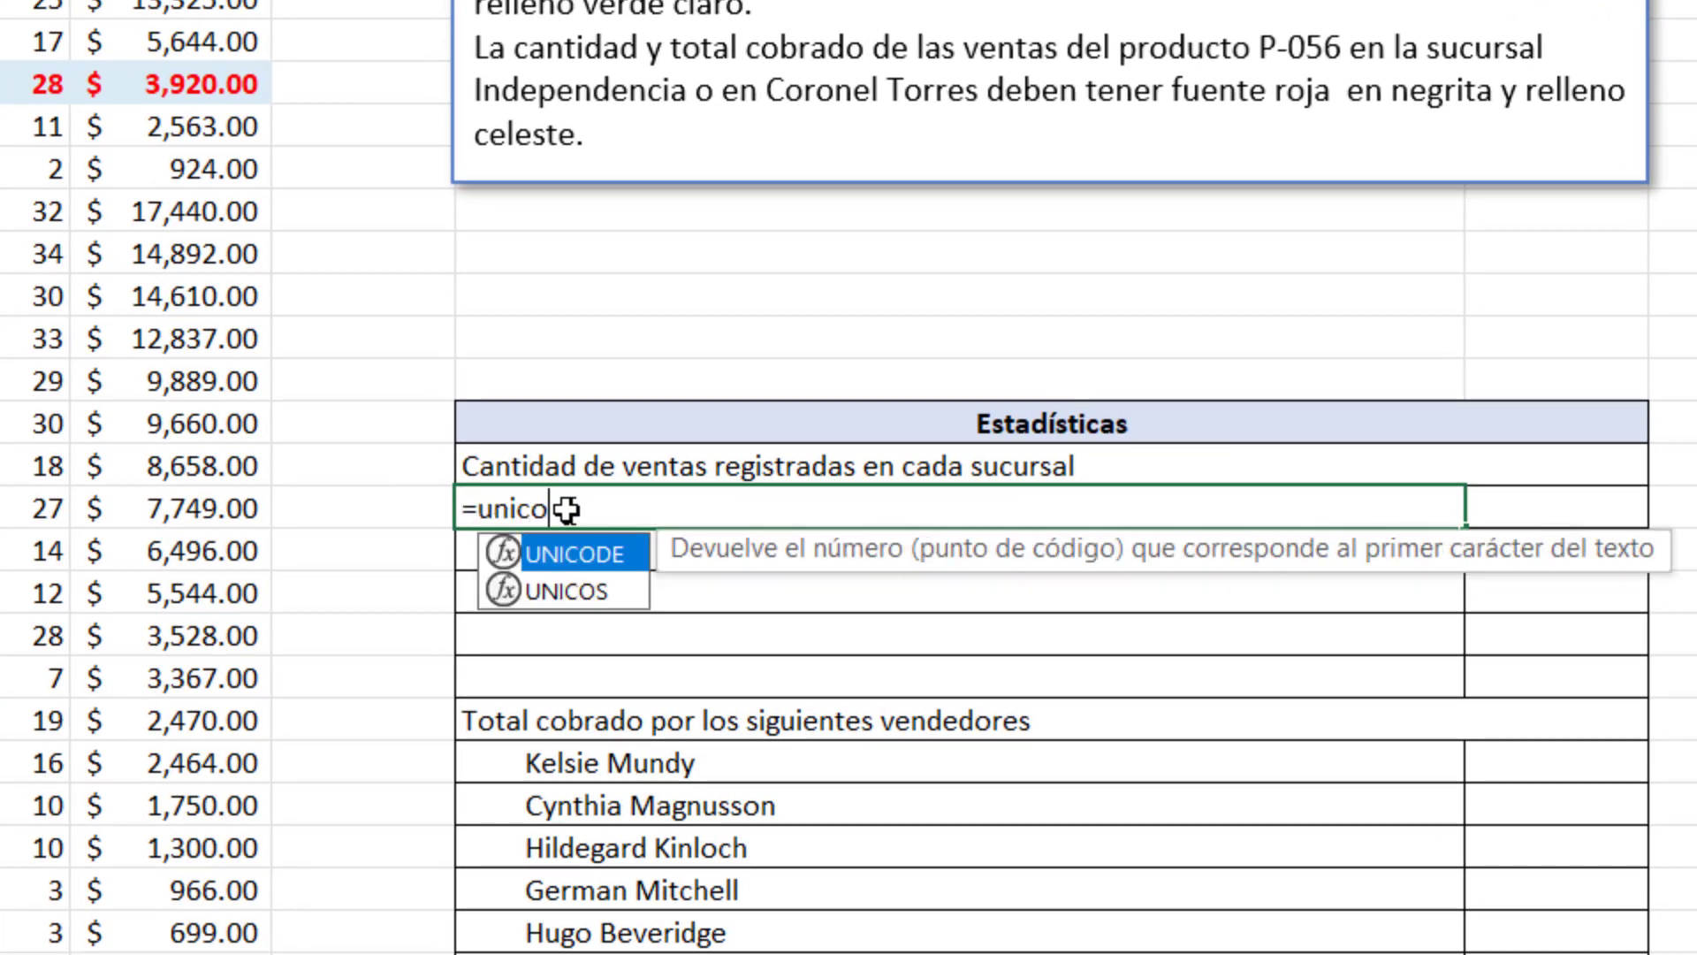
text(s)
key(Tab)
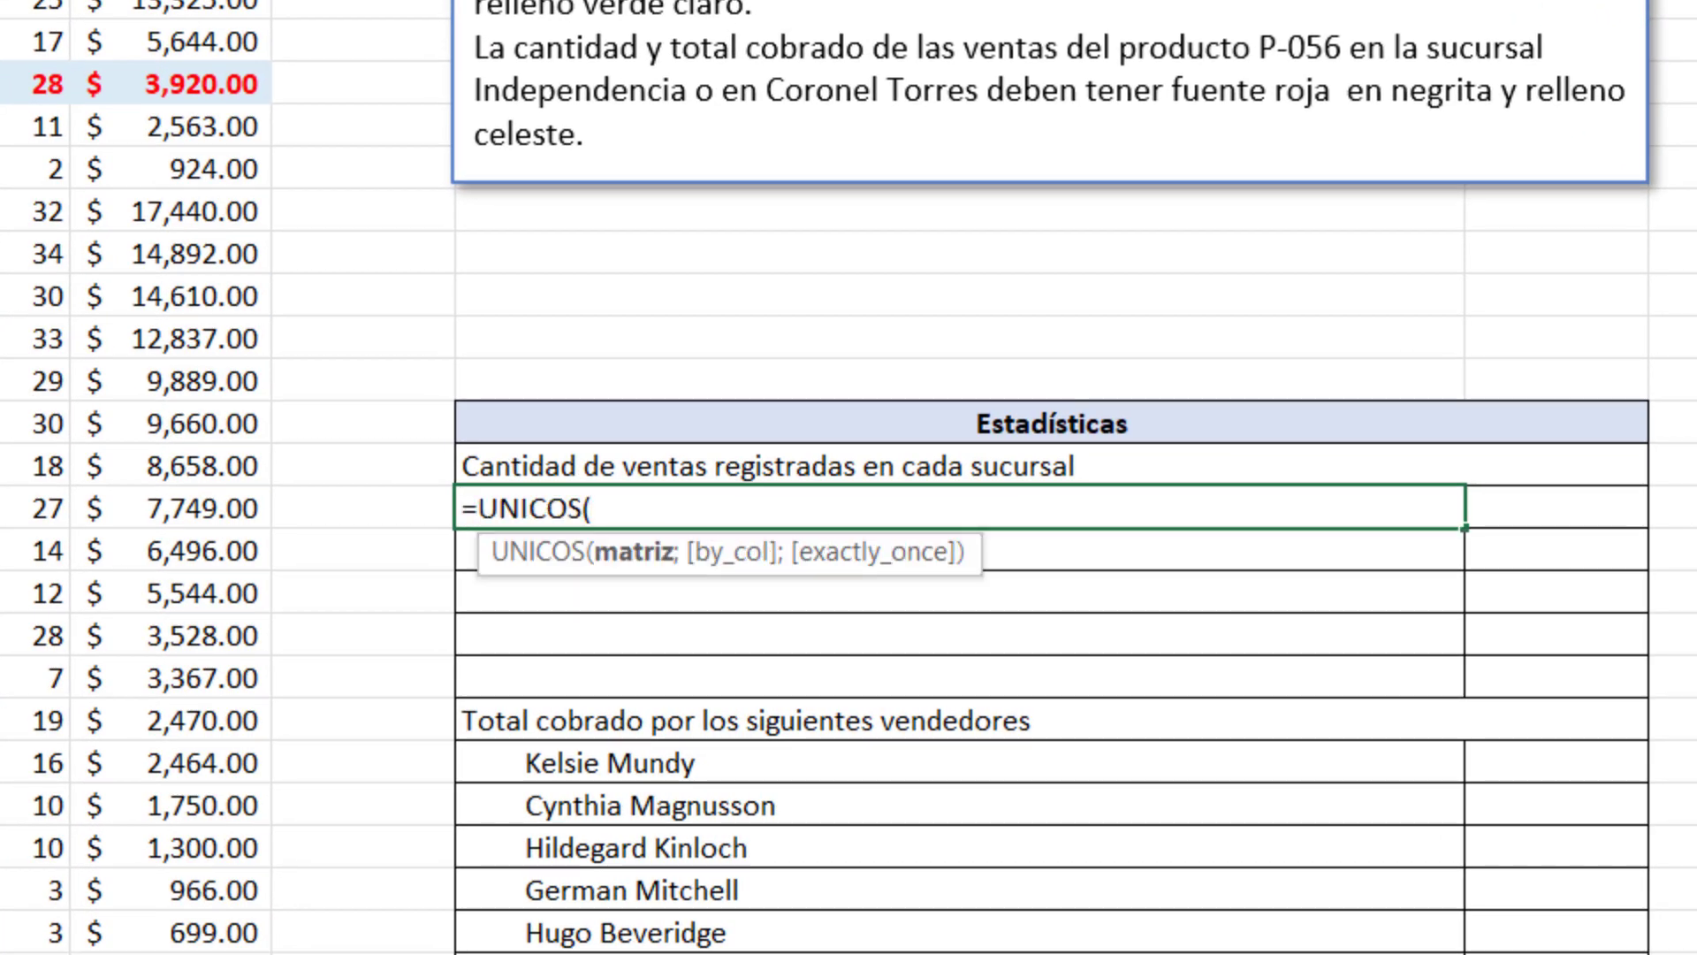
text(sucu)
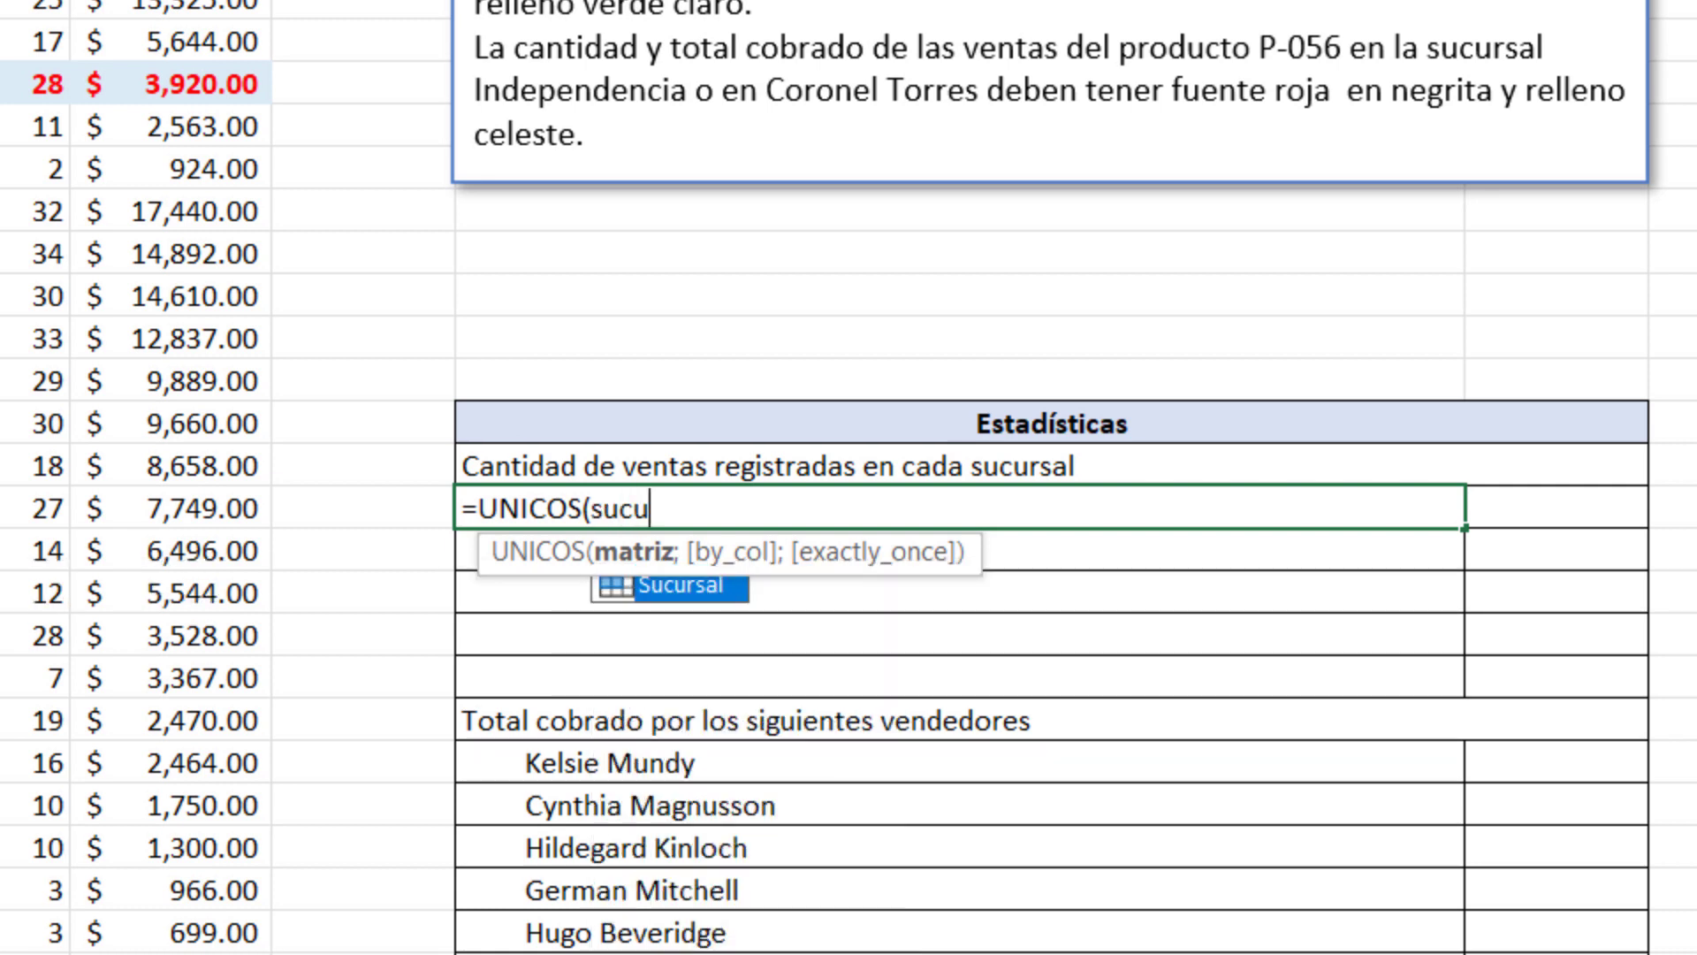
text(rsal)
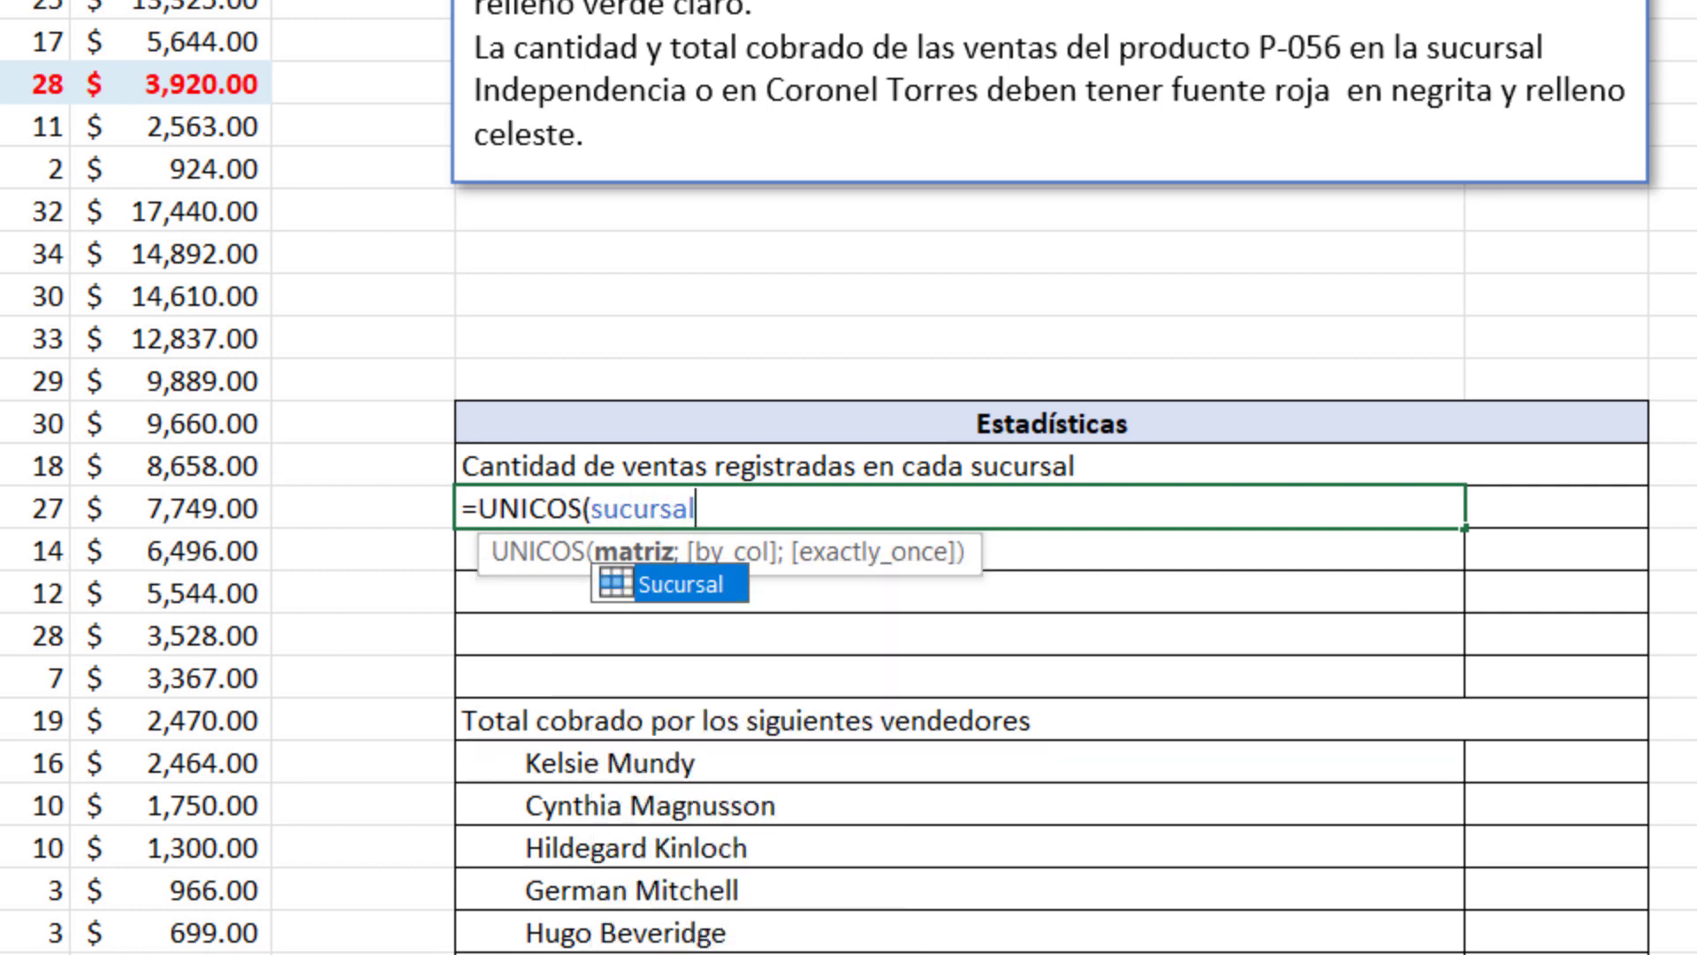
key(Tab)
text())
key(Return)
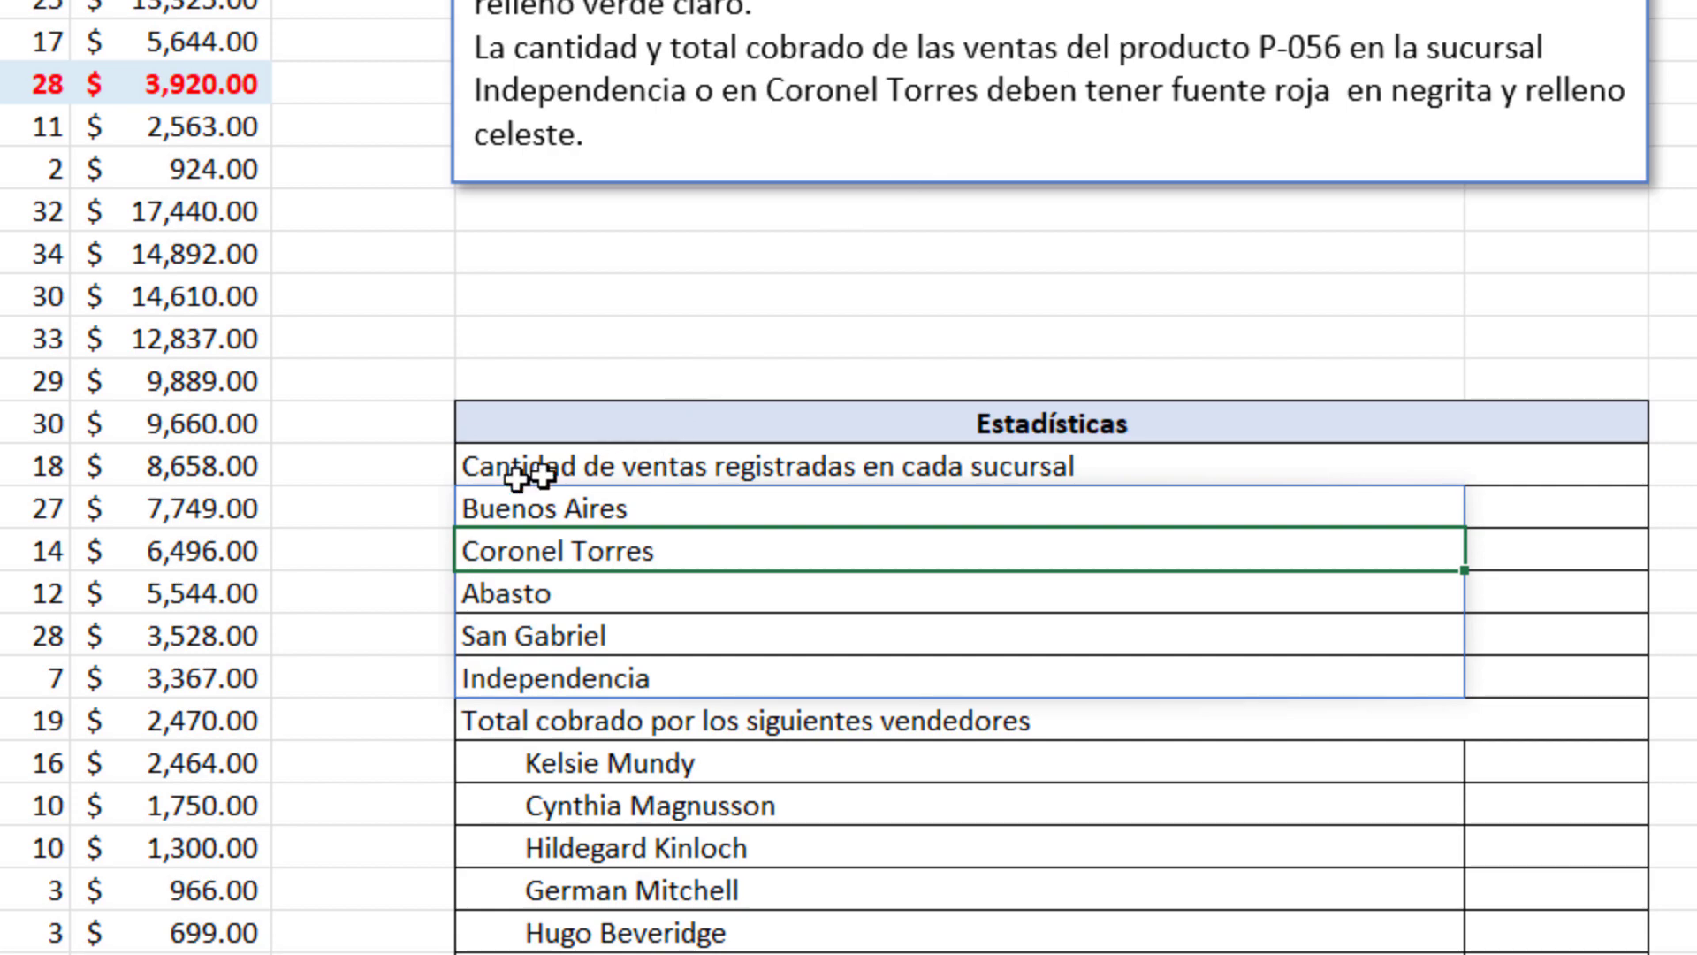
Indent the branch names in I16:I20 three levels with Aumentar sangría
click(526, 508)
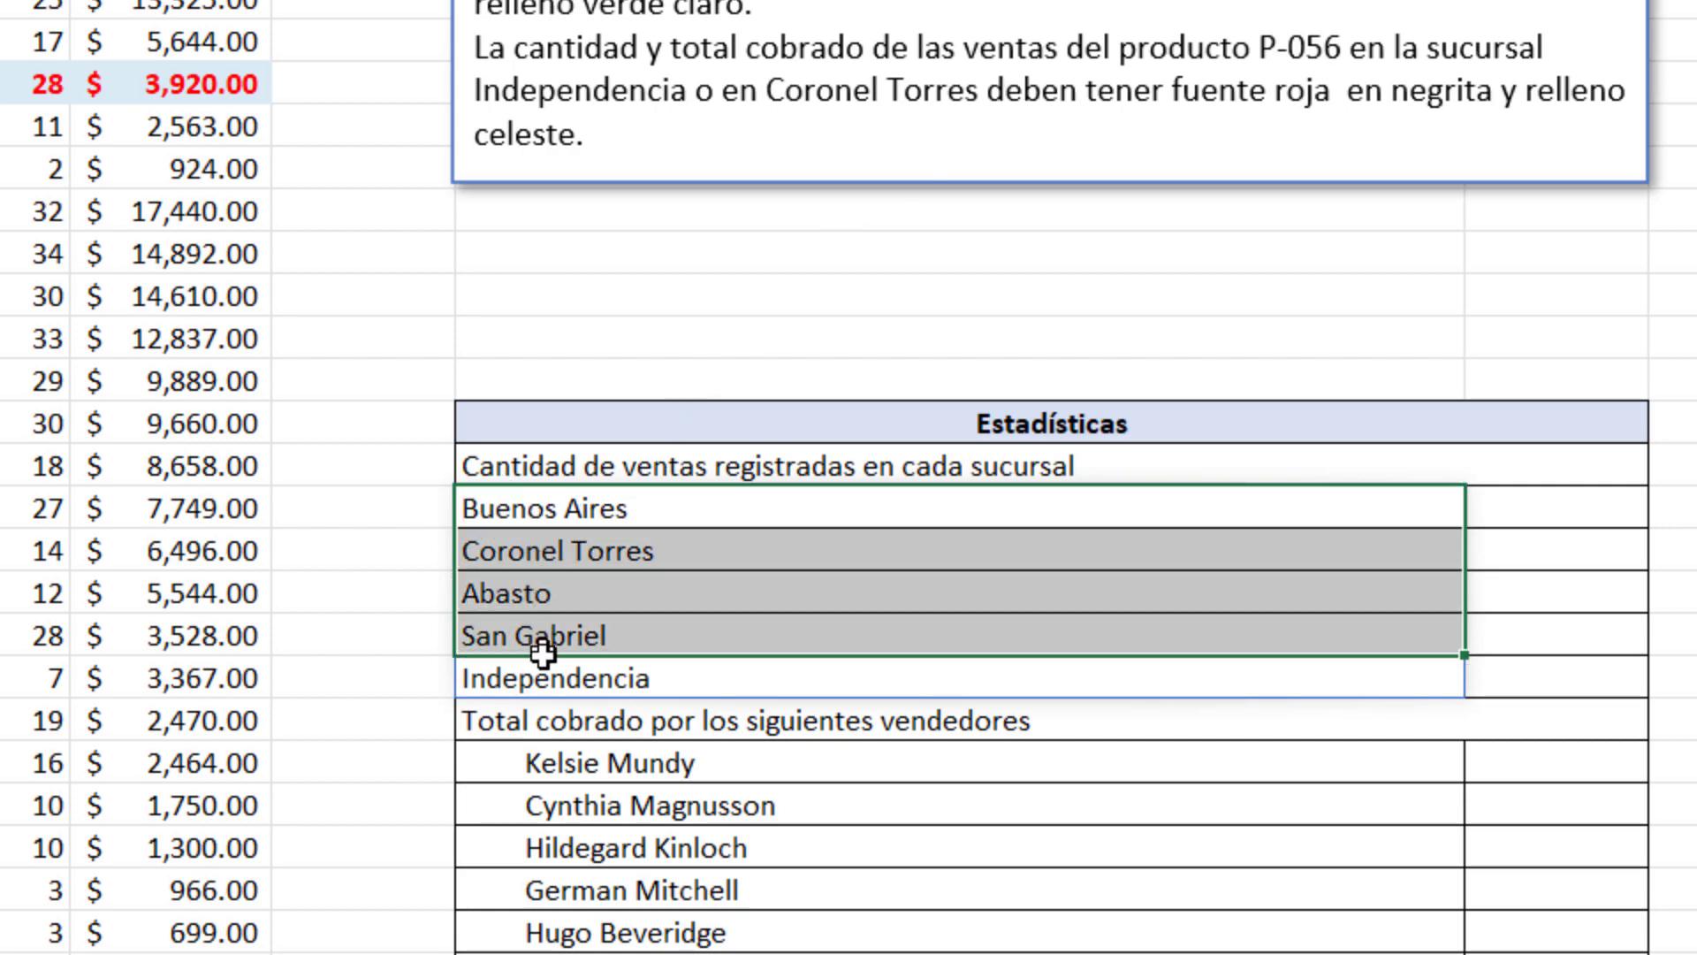
drag(530, 530, 542, 680)
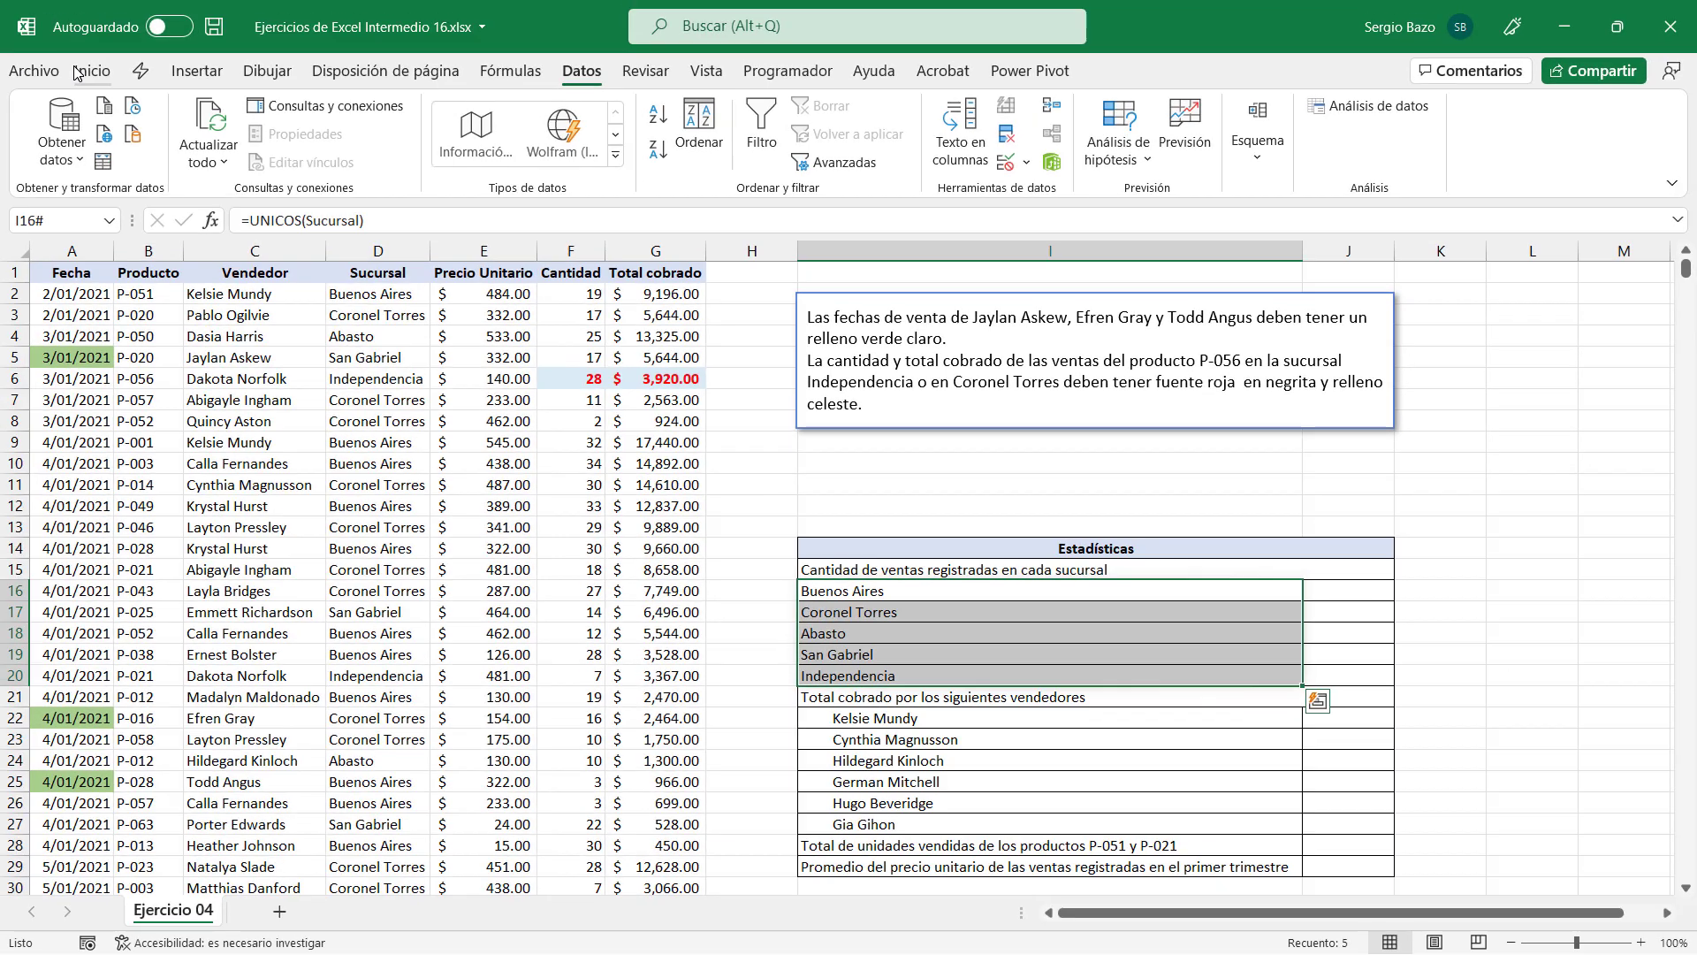
click(27, 19)
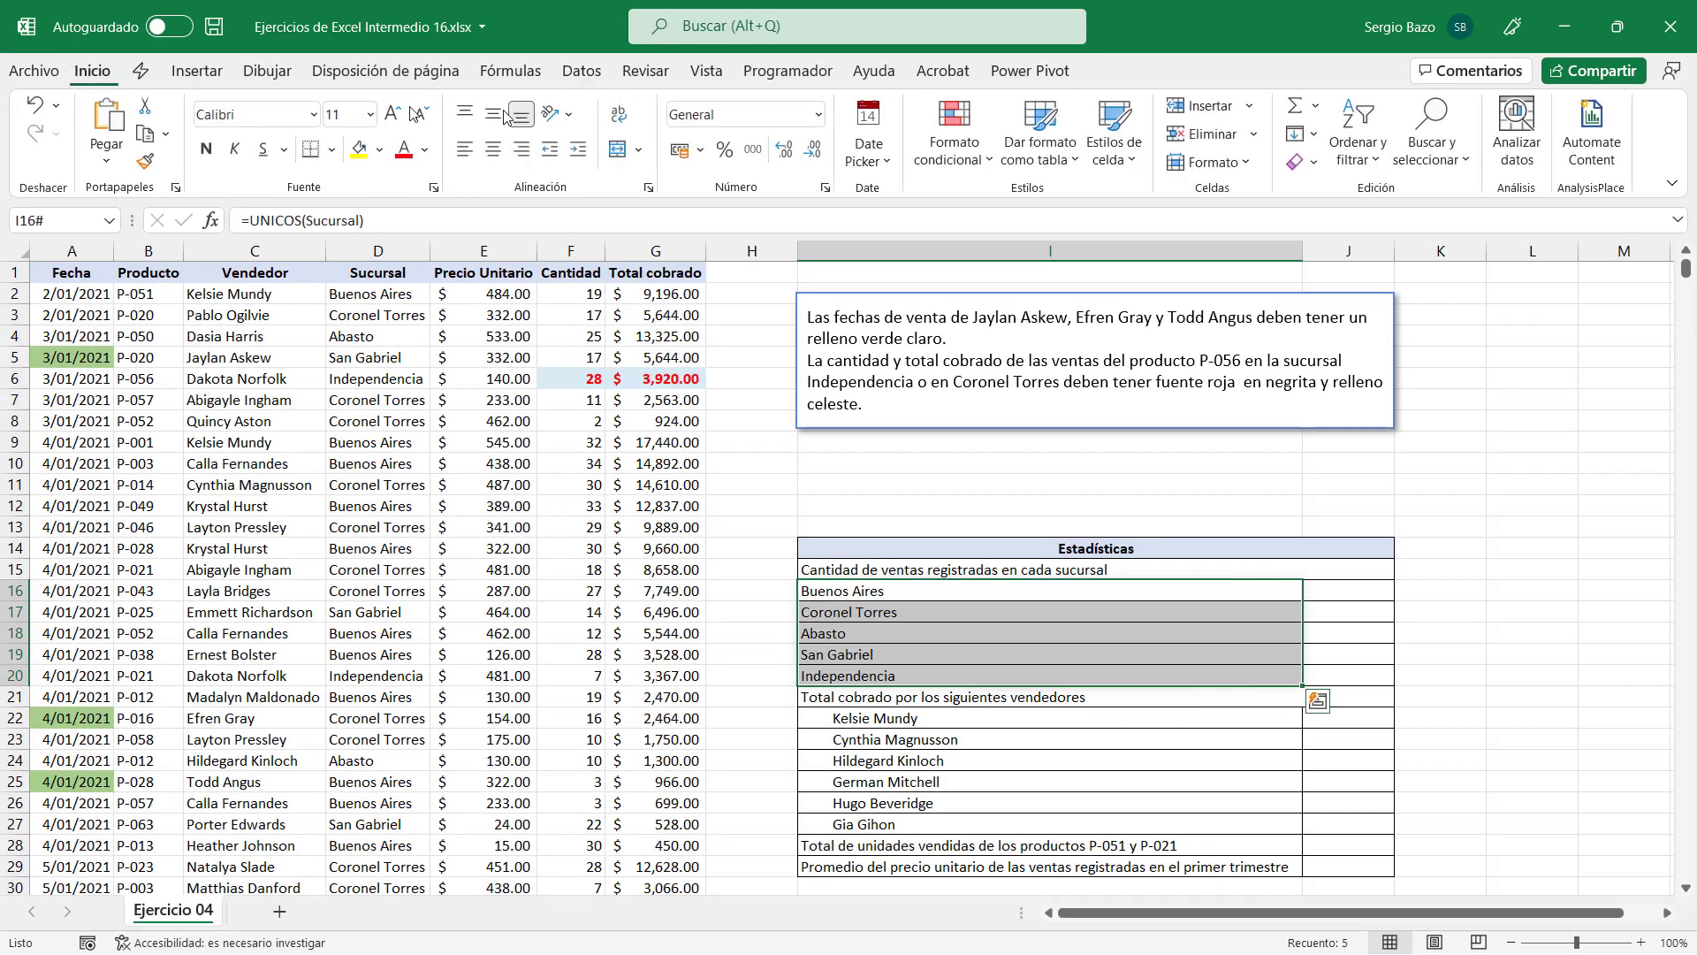
click(579, 151)
click(579, 150)
click(583, 155)
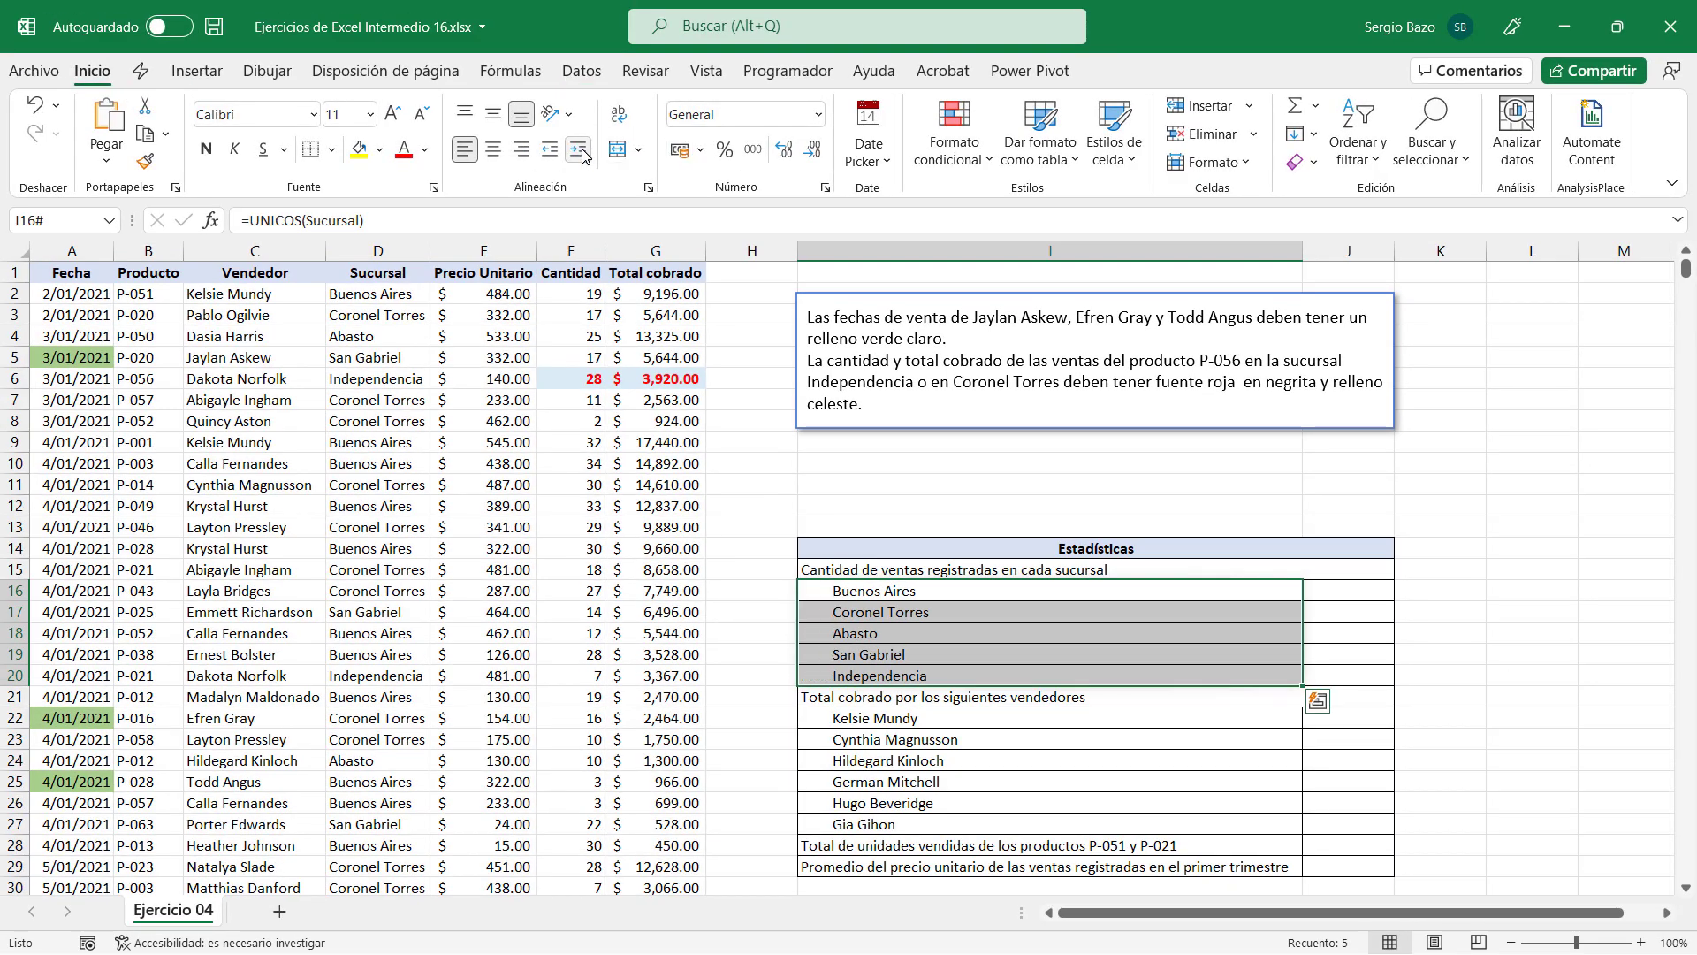
drag(931, 590, 931, 633)
click(931, 590)
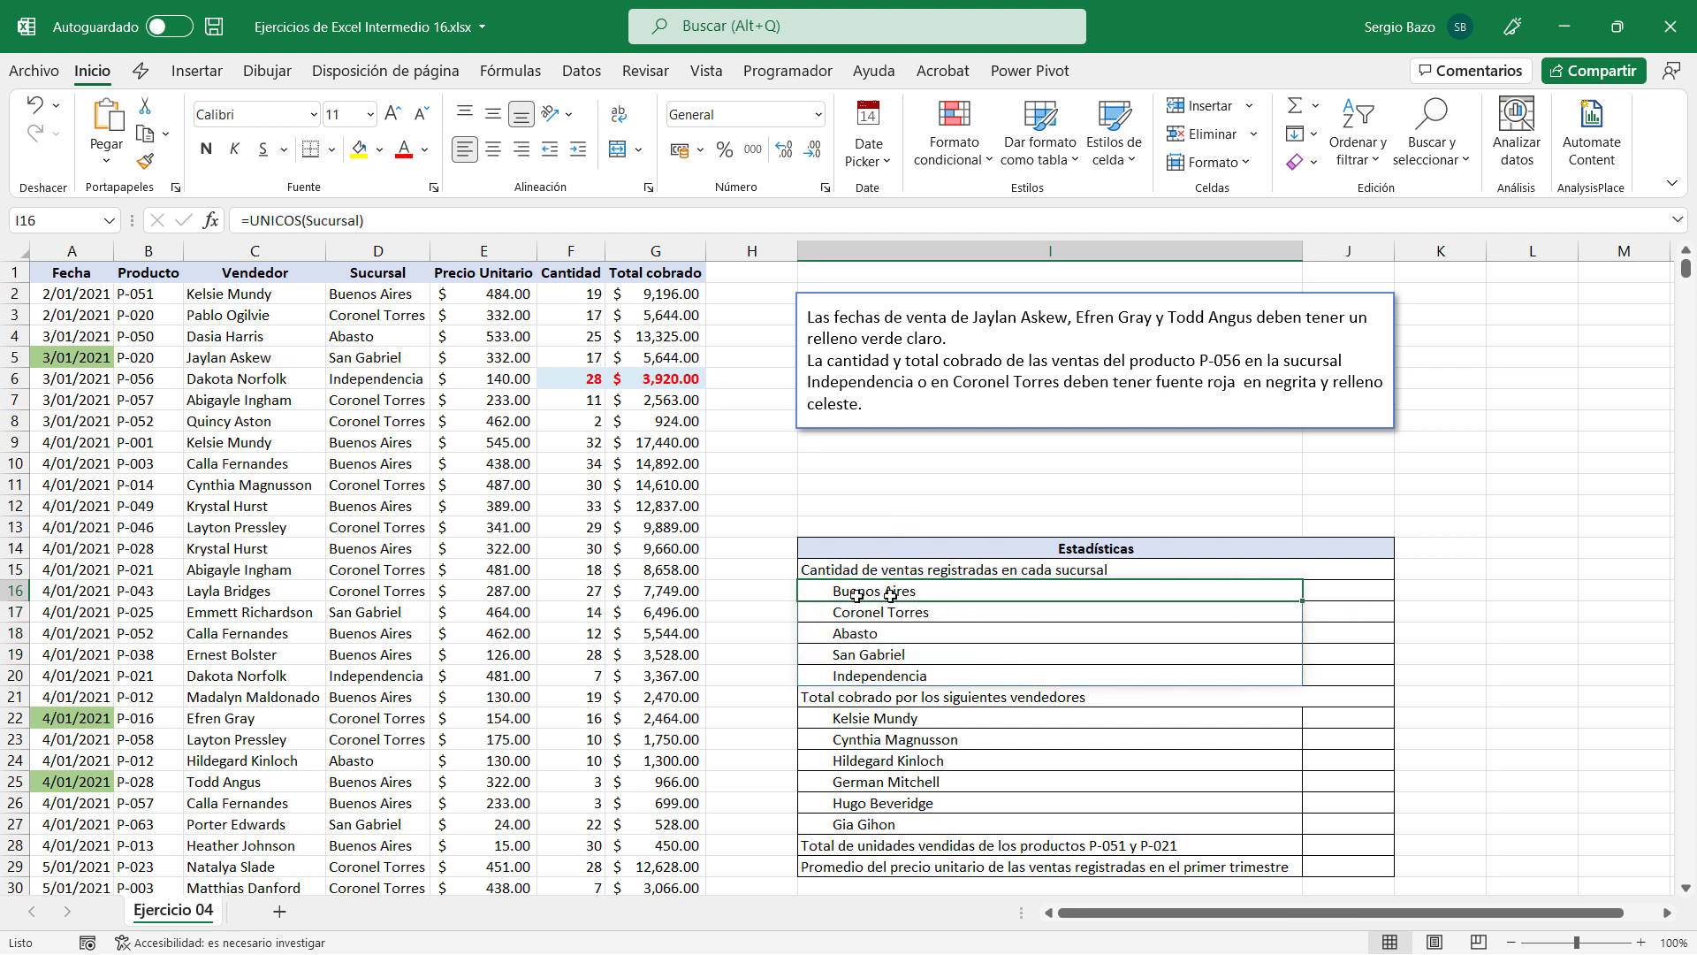
click(1361, 589)
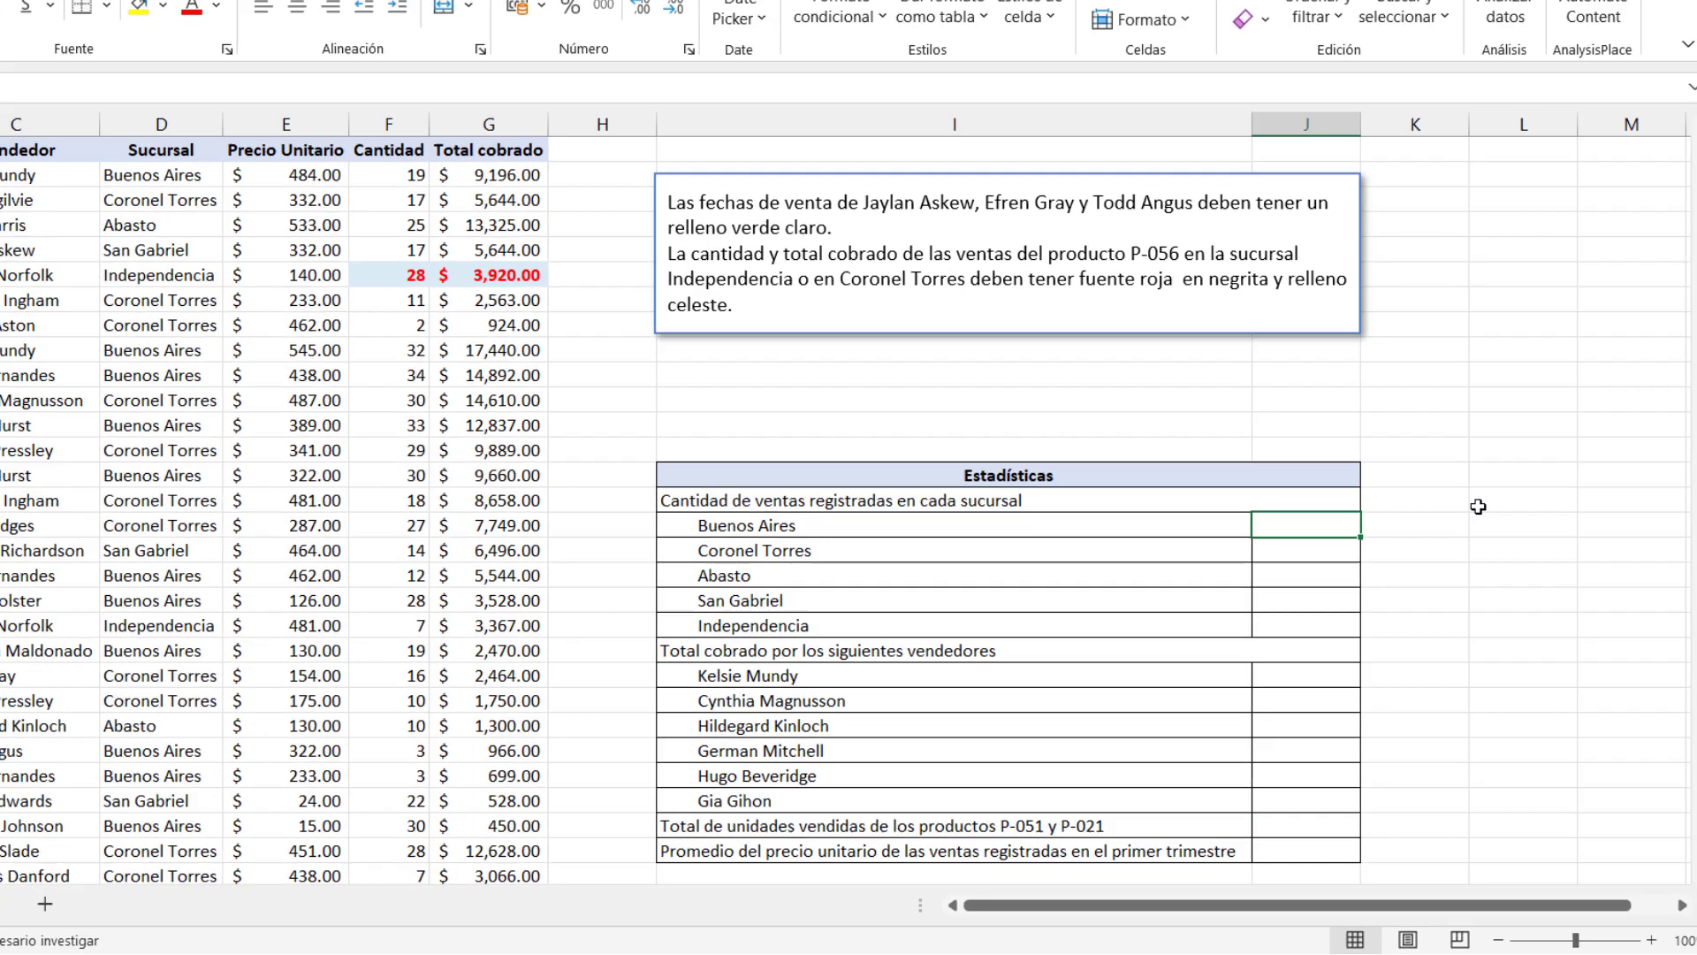
Count Buenos Aires sales with =CONTAR.SI(Sucursal;Buenos Aires cell)
text(=co)
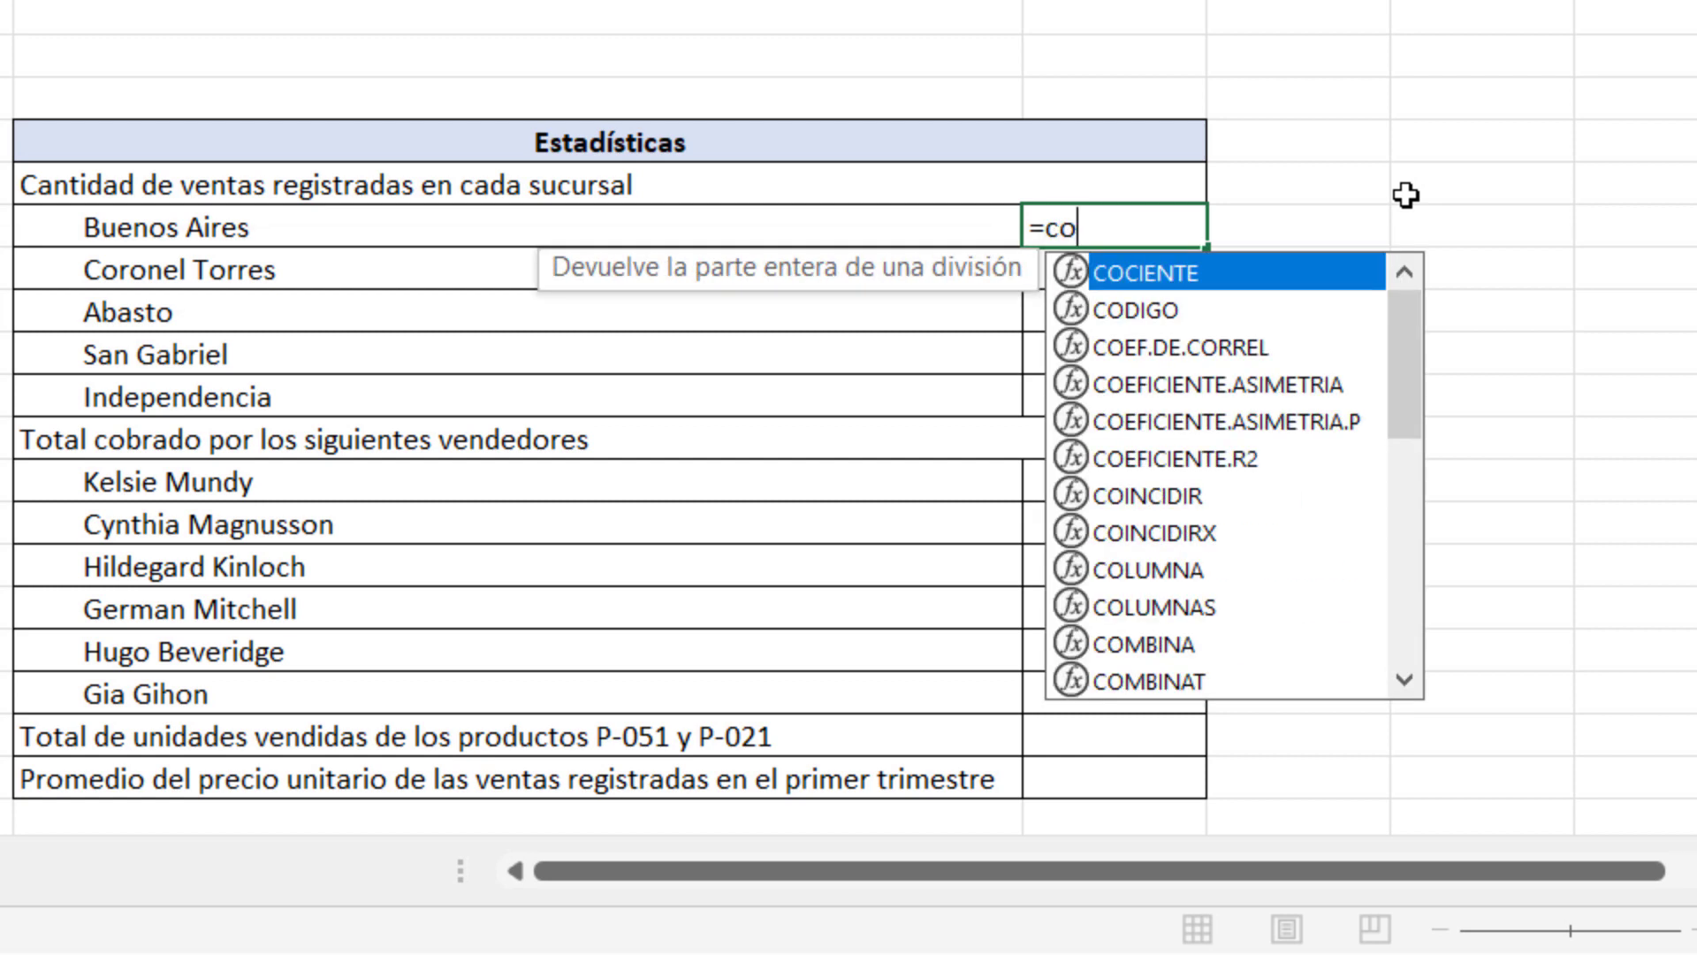
text(ntar.)
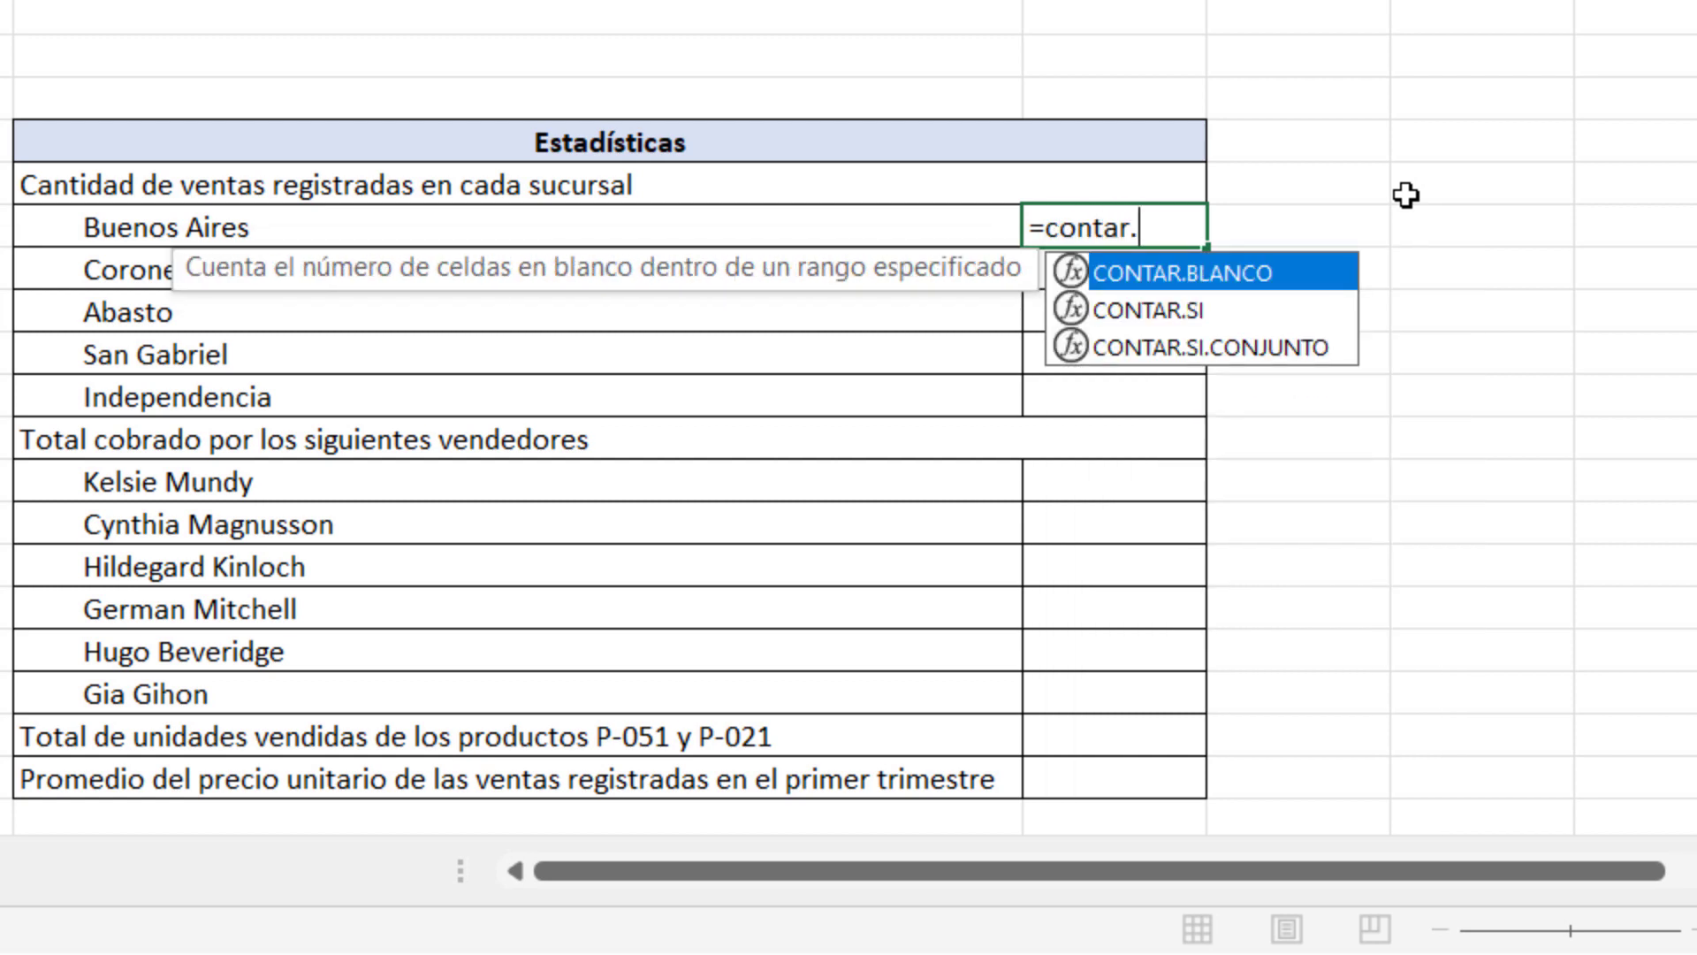
text(si)
key(Tab)
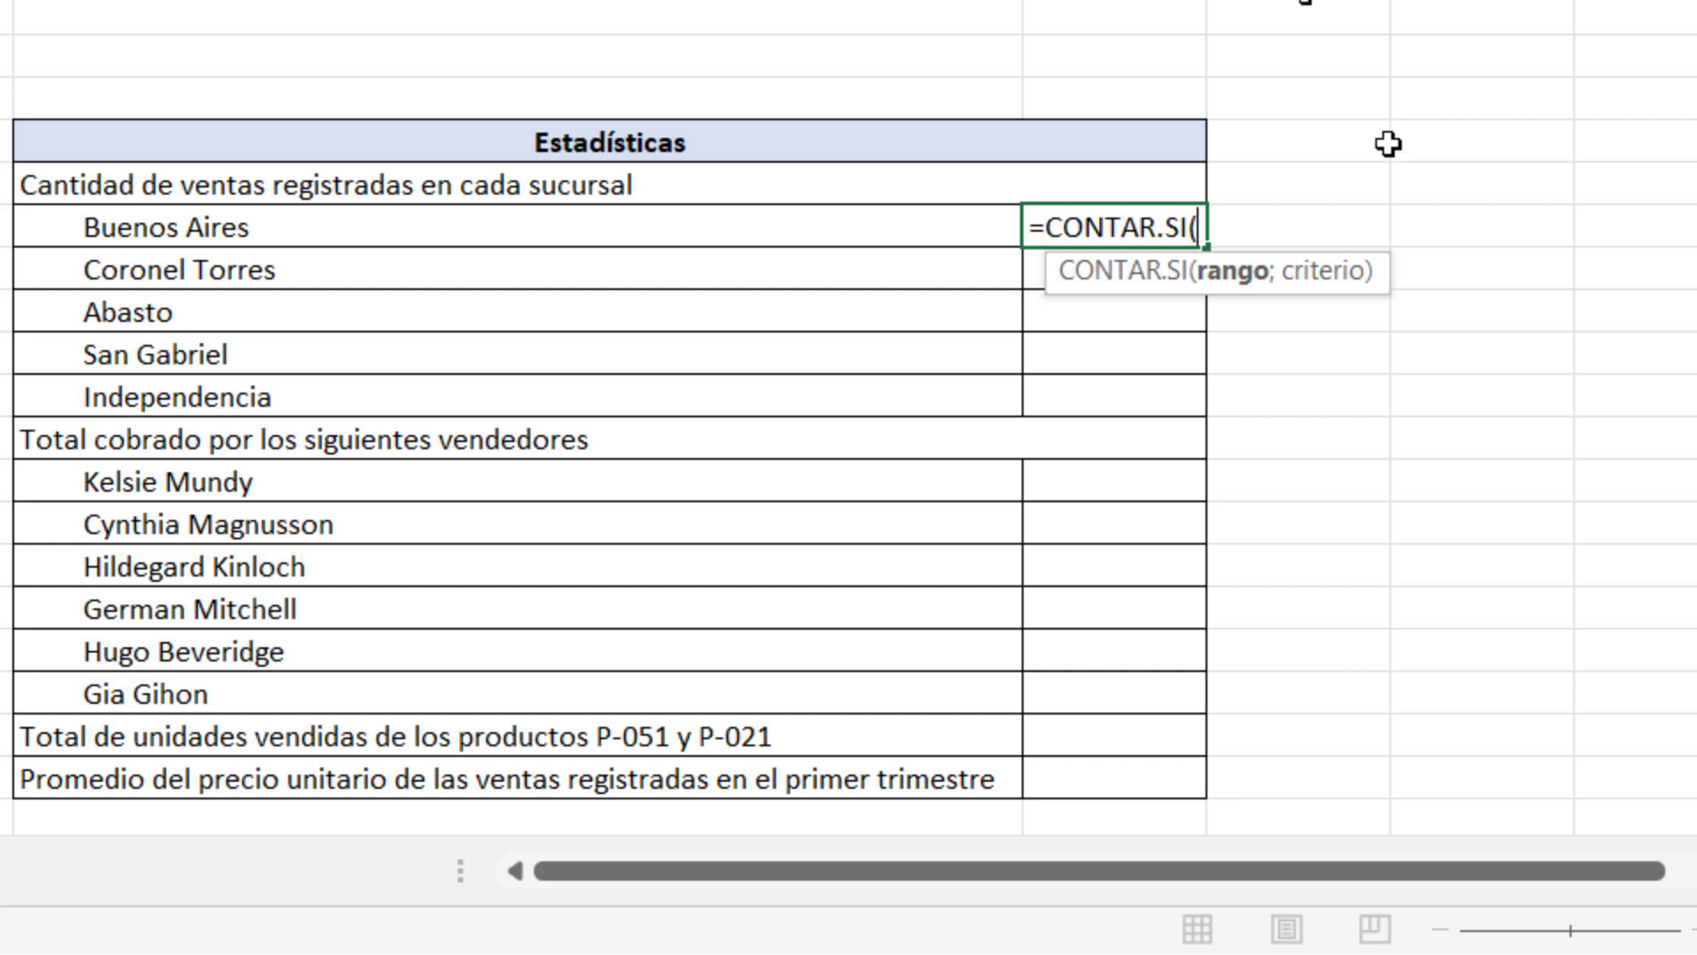
text(sucursa)
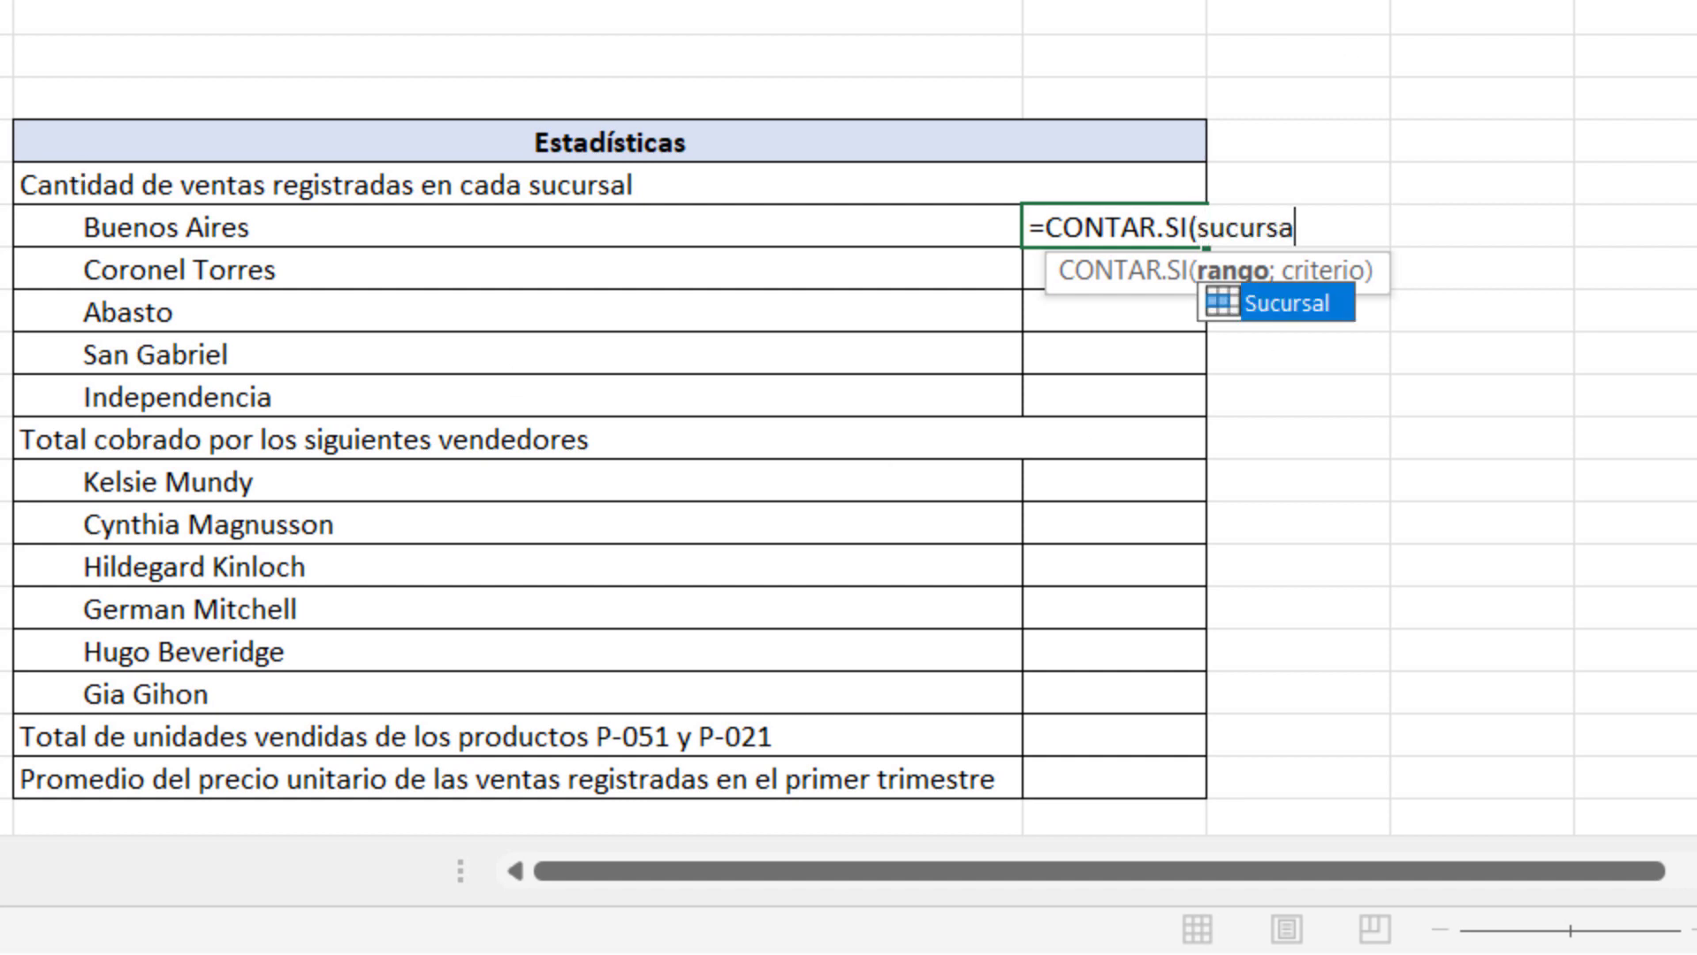
text(l)
key(Tab)
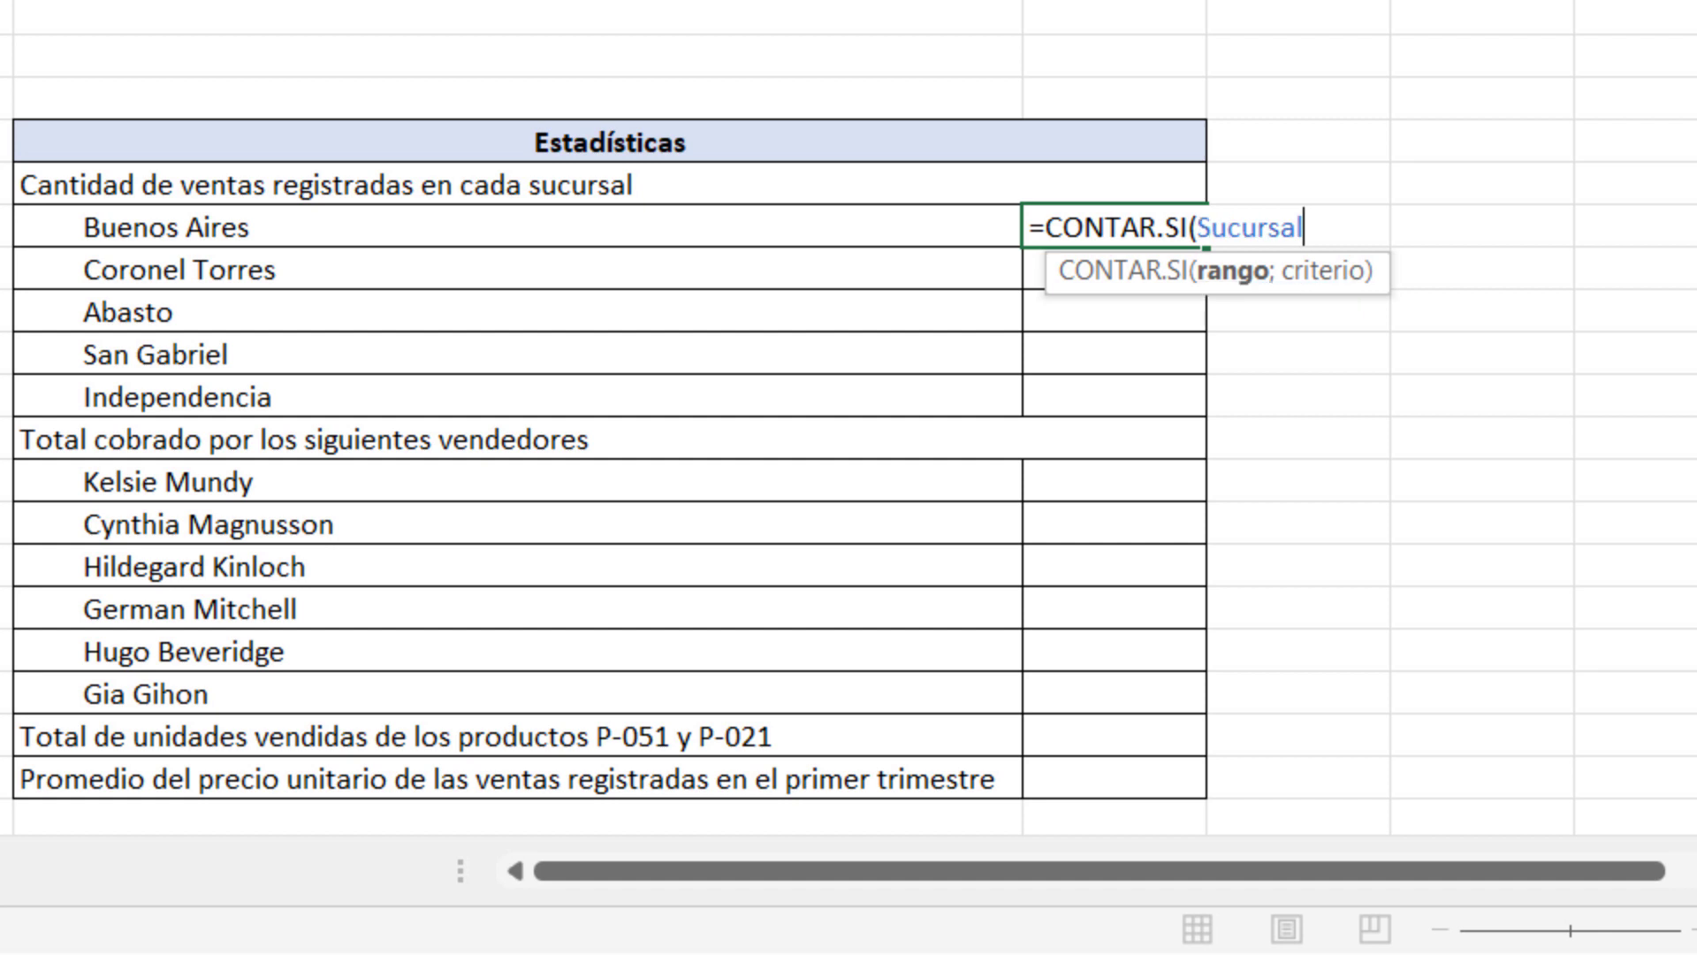
text(;)
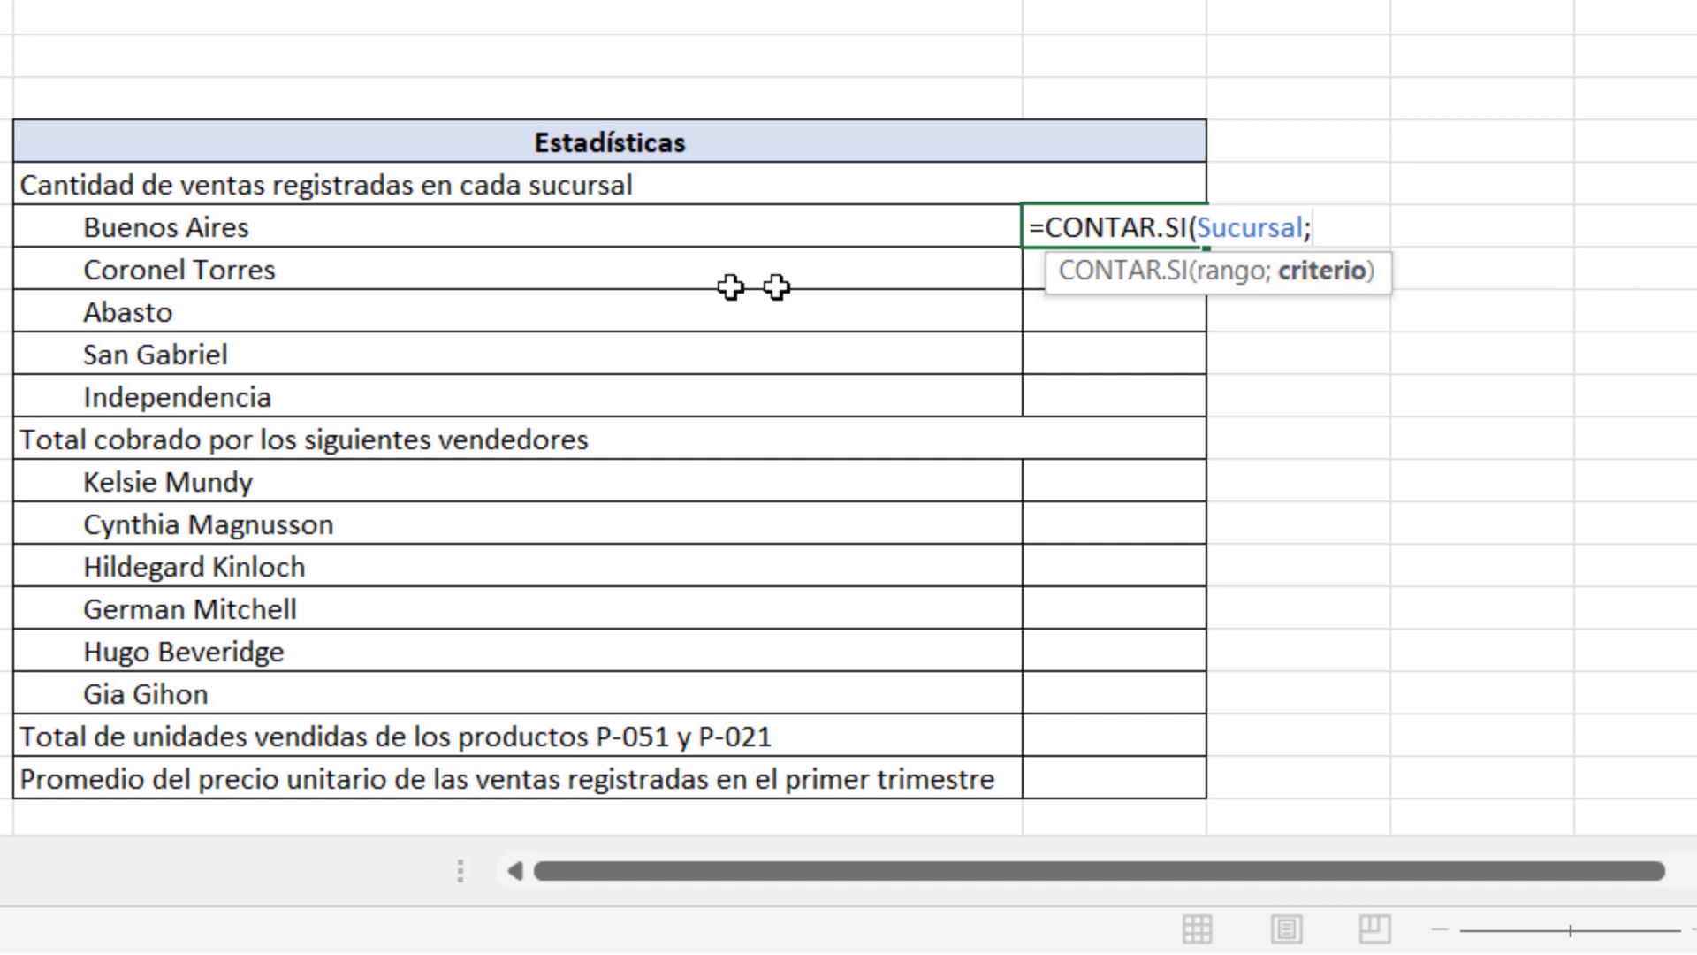
click(400, 236)
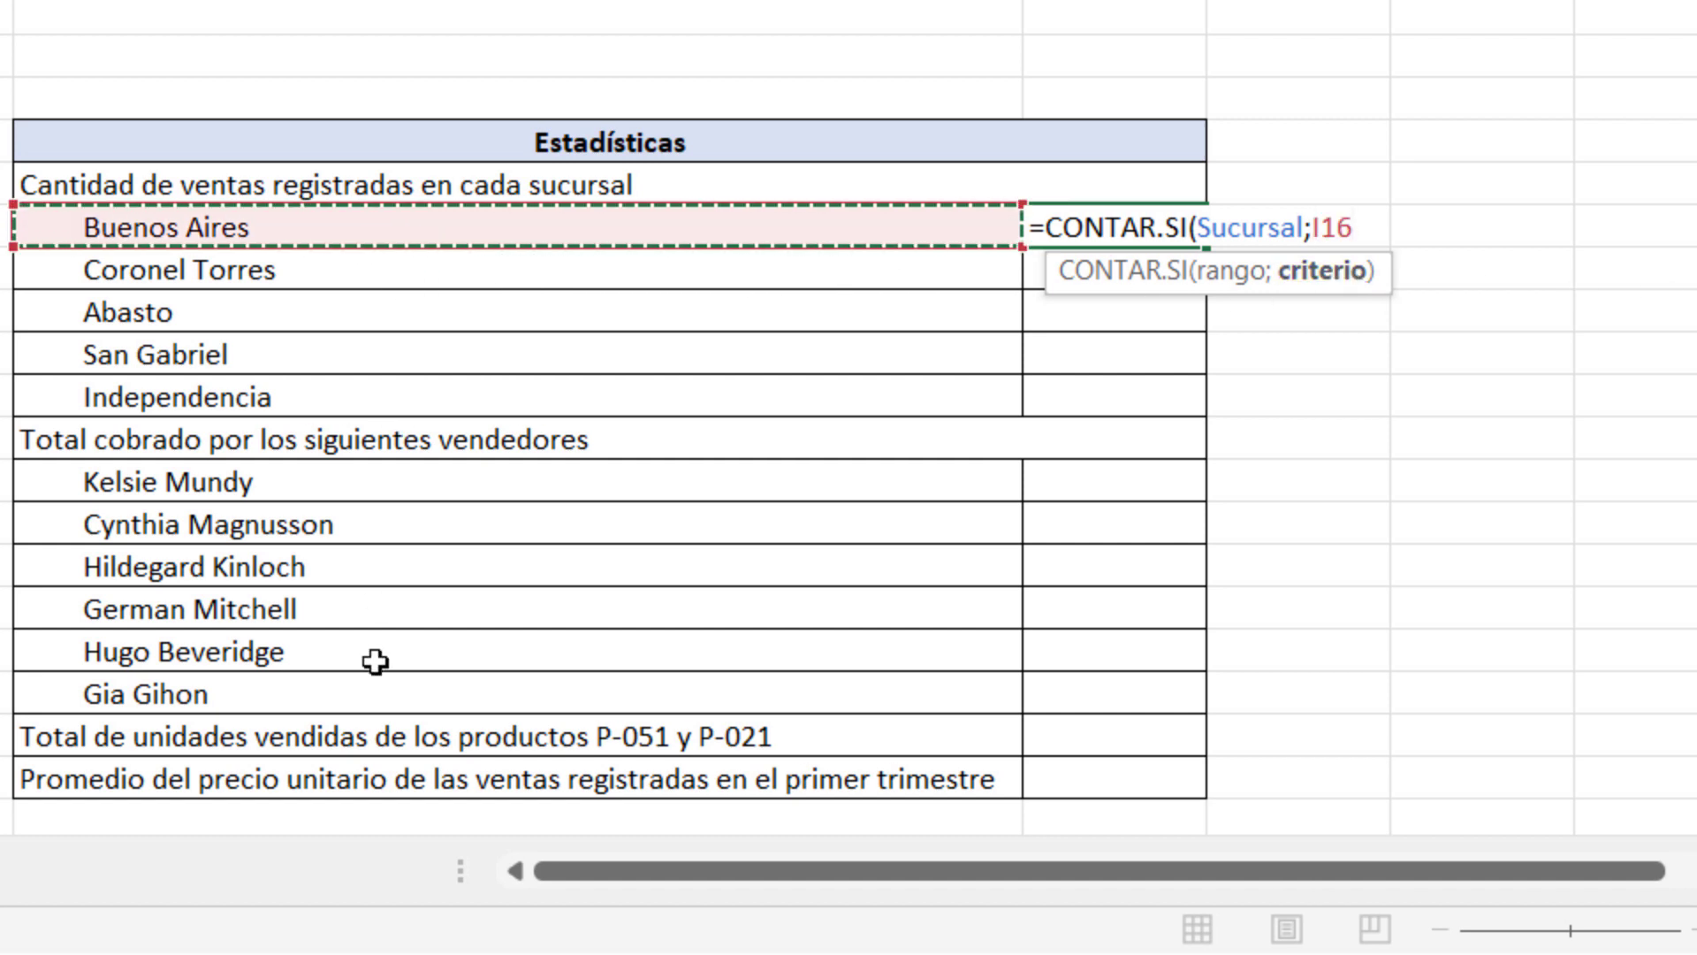
text())
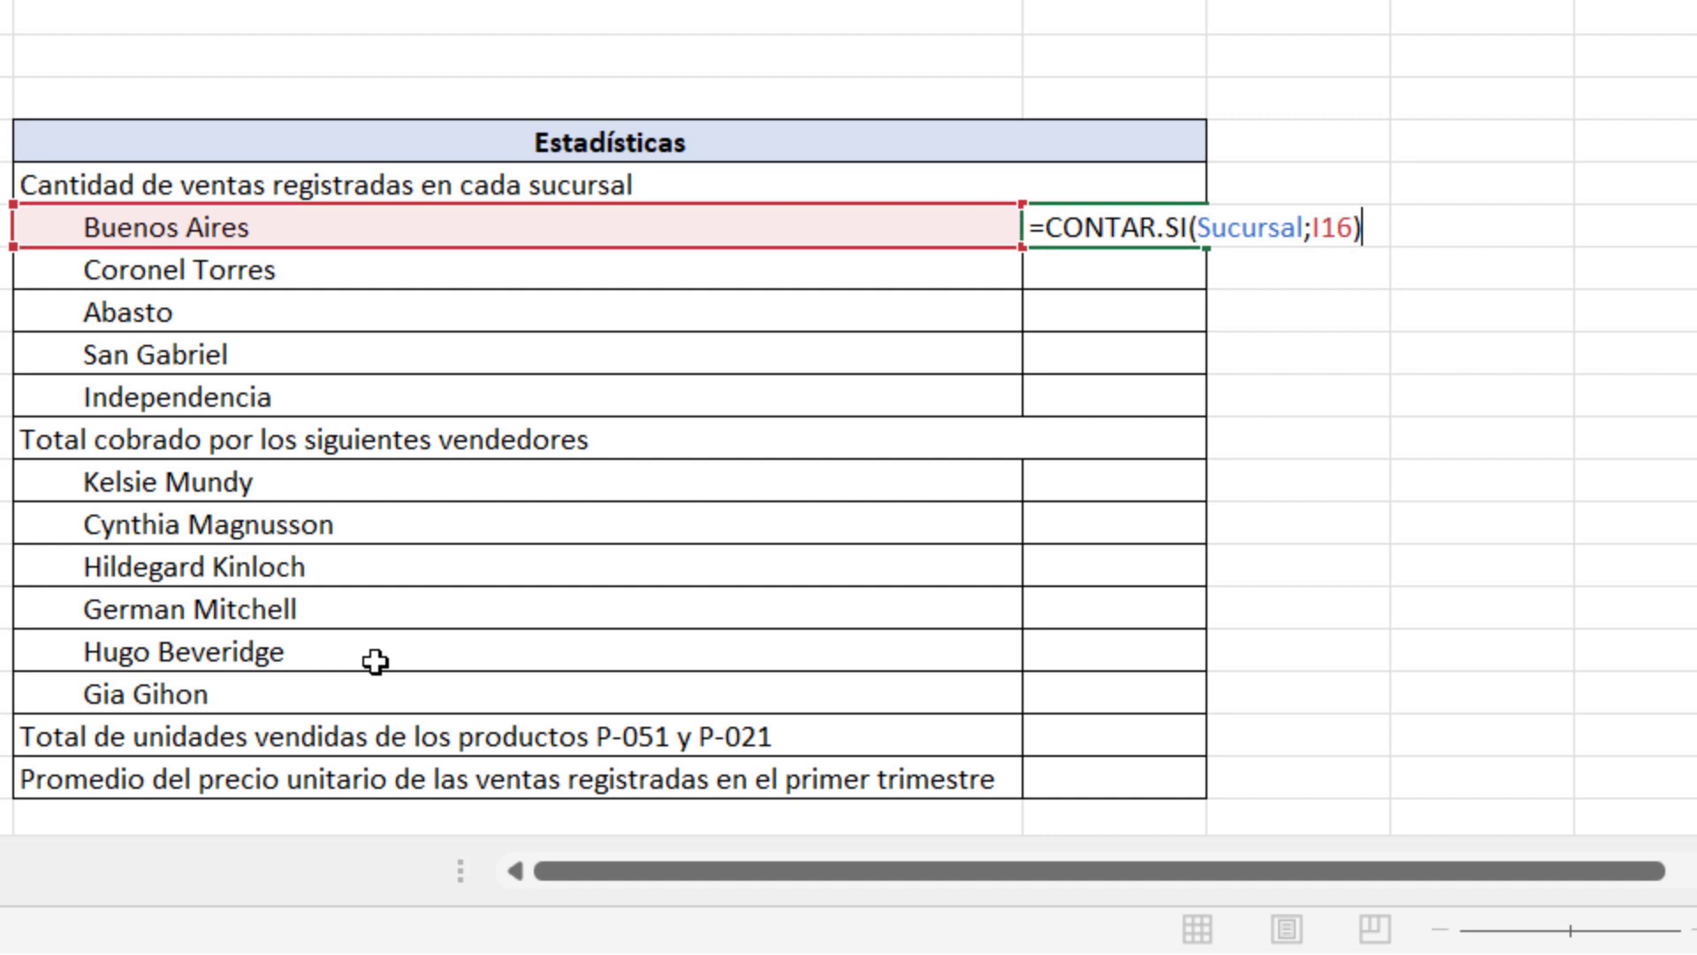
key(Return)
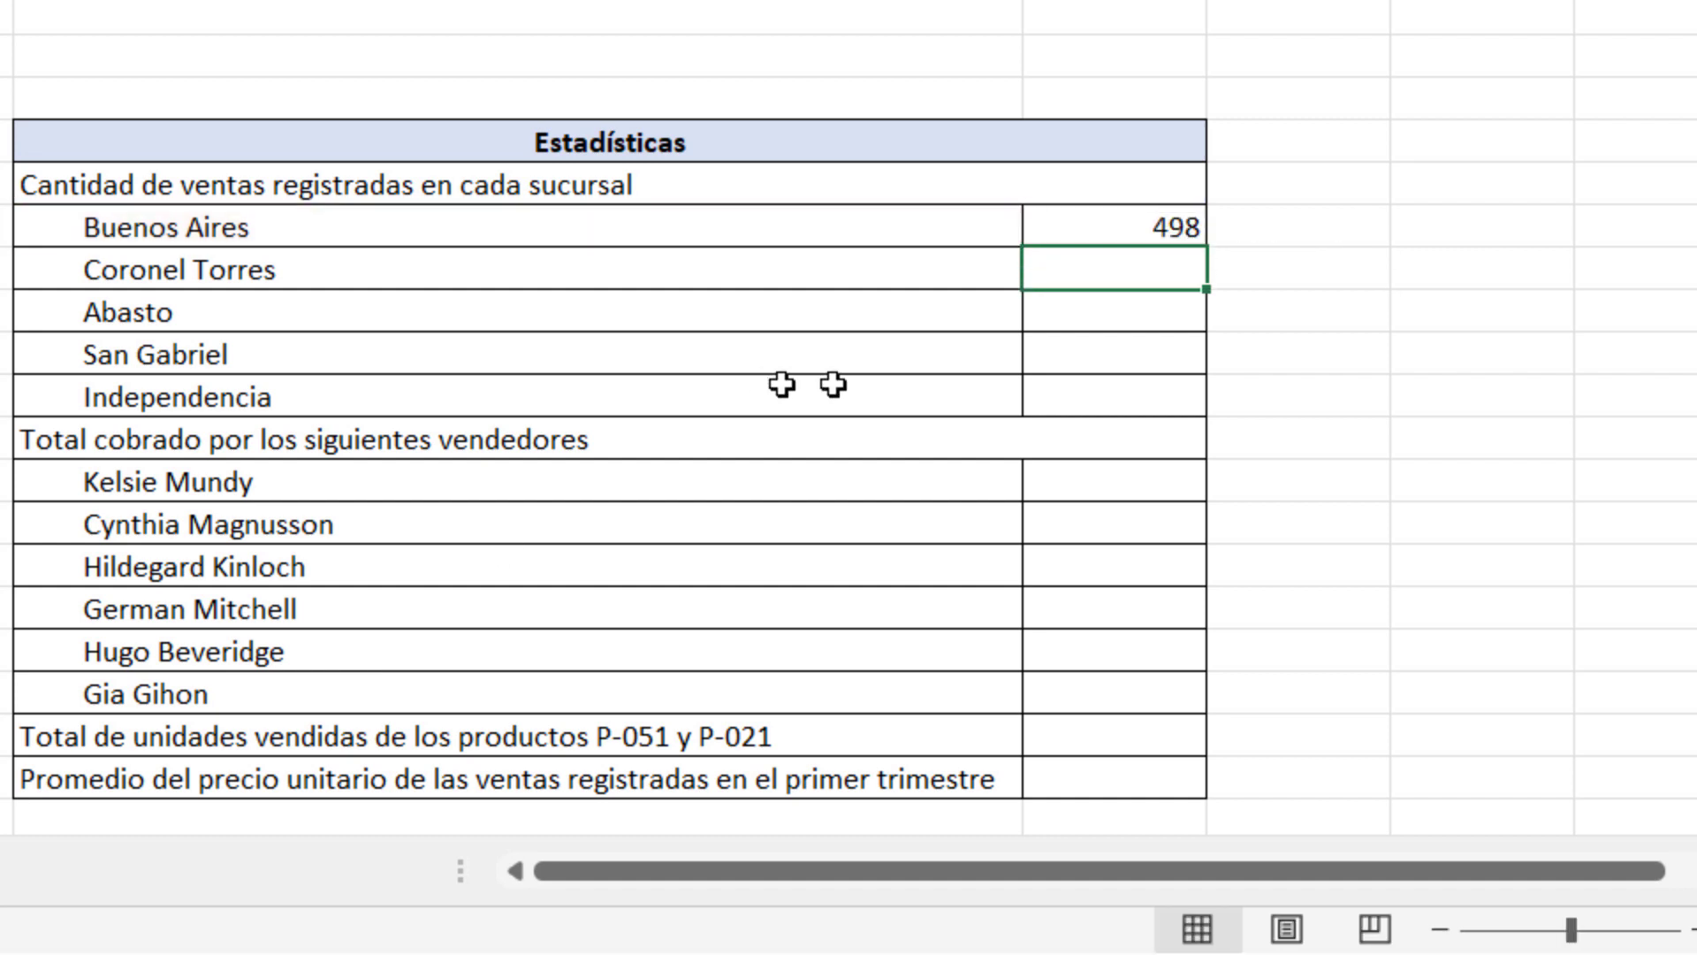
Fill the count down to Independencia and check the results 498, 396, 241, 228 and 322
click(1178, 221)
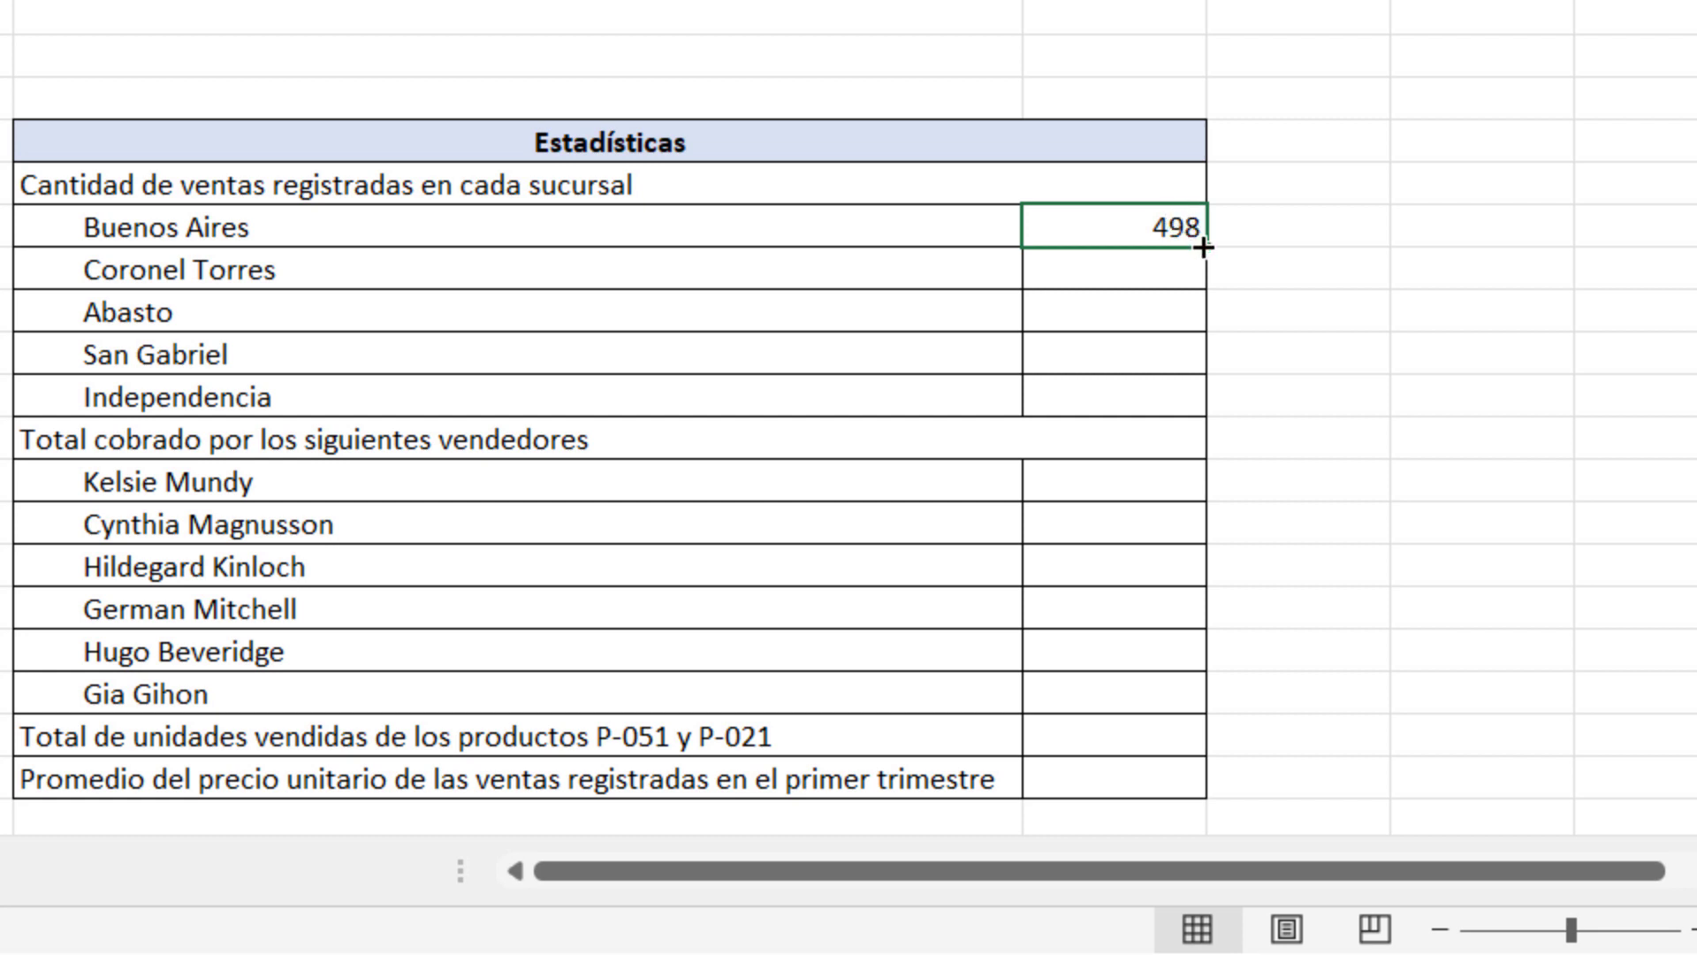
drag(1204, 248, 1190, 418)
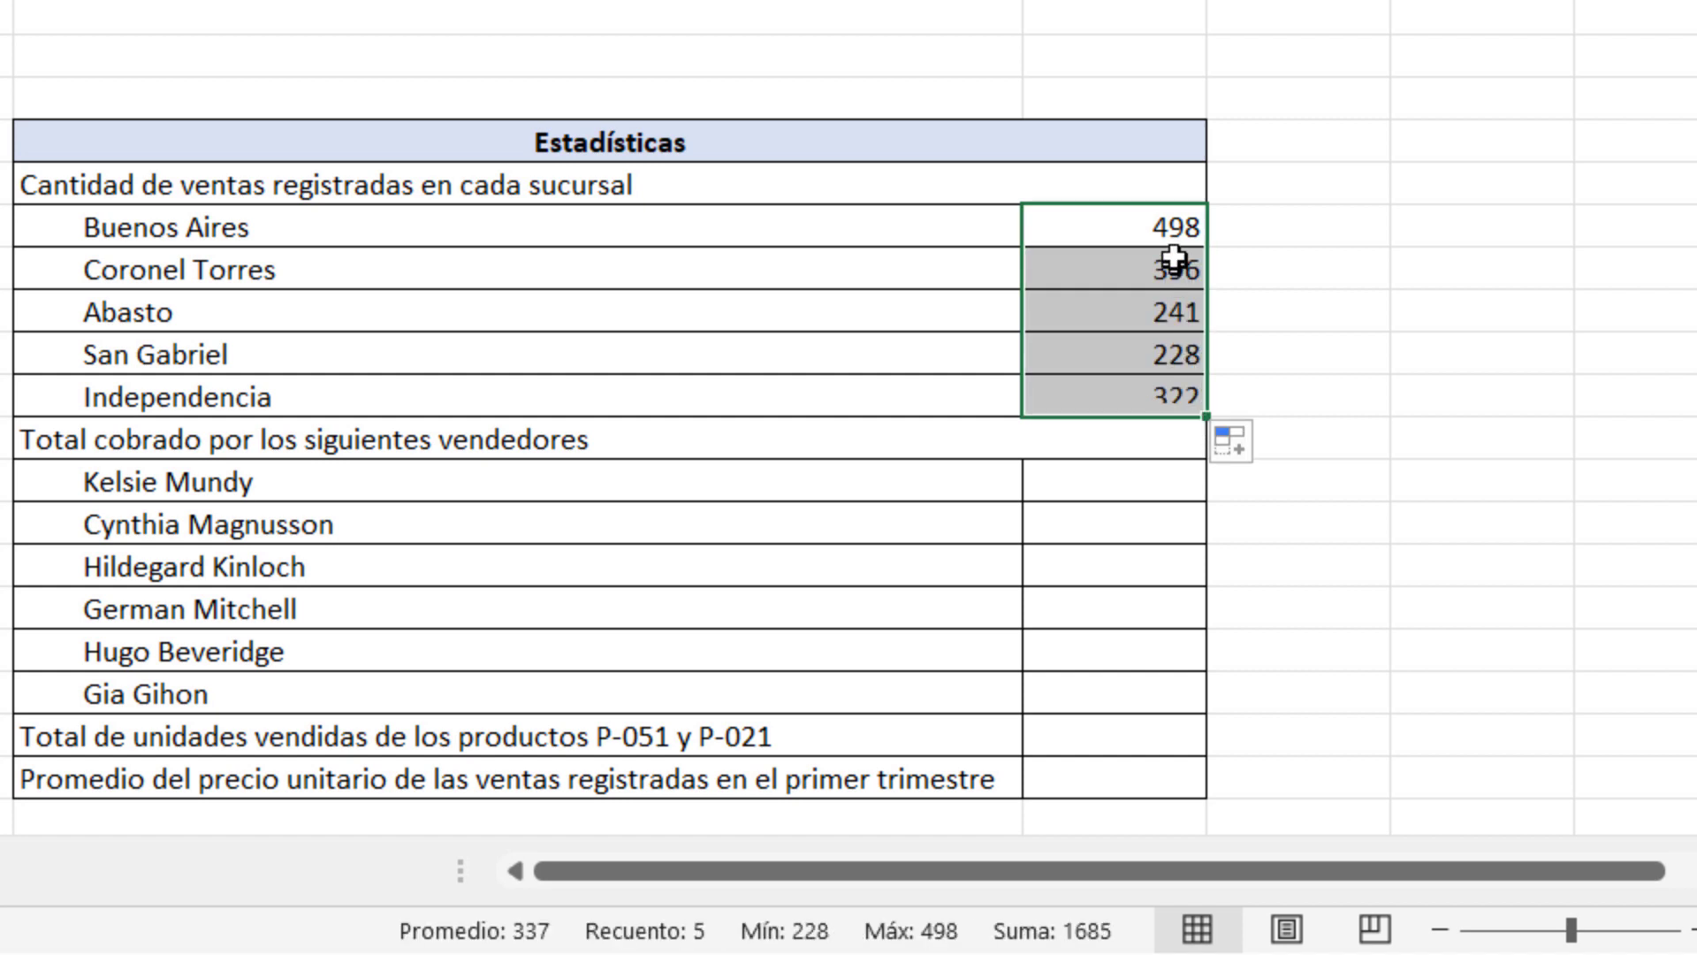
click(1167, 227)
click(1168, 268)
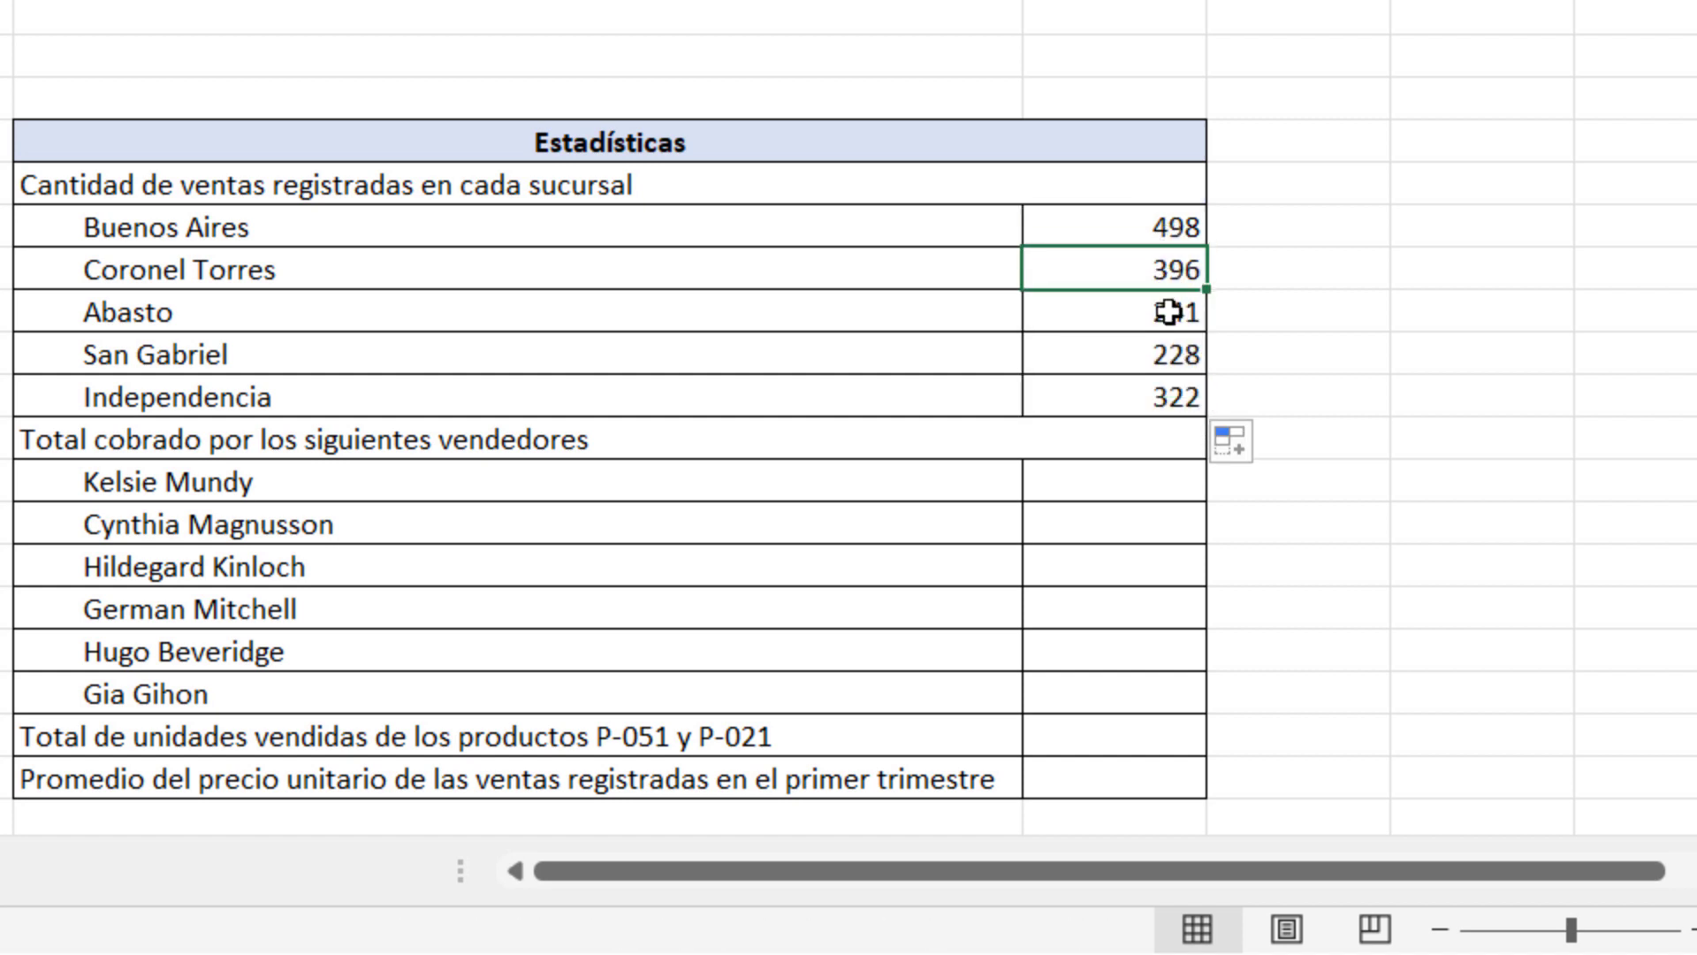
click(1166, 312)
click(1169, 354)
click(1168, 389)
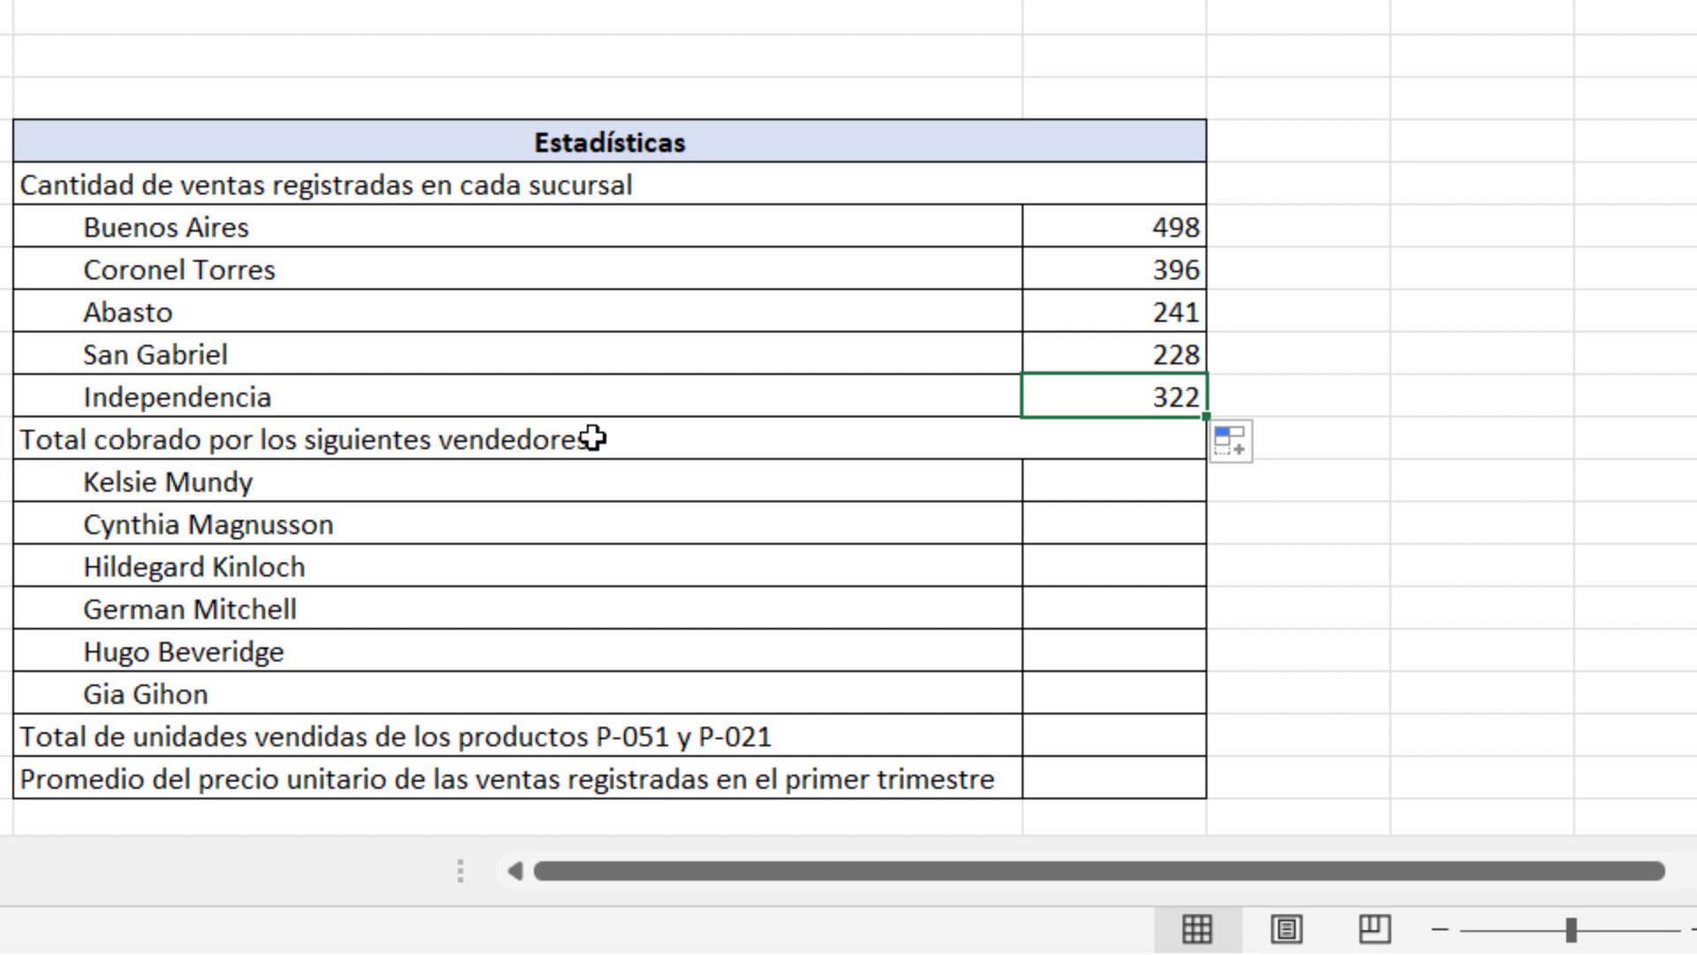
Enter =SUMAR.SI(Vendedor;vendor cell;Total_cobrado) for the first vendor, giving 176501
drag(173, 484, 157, 680)
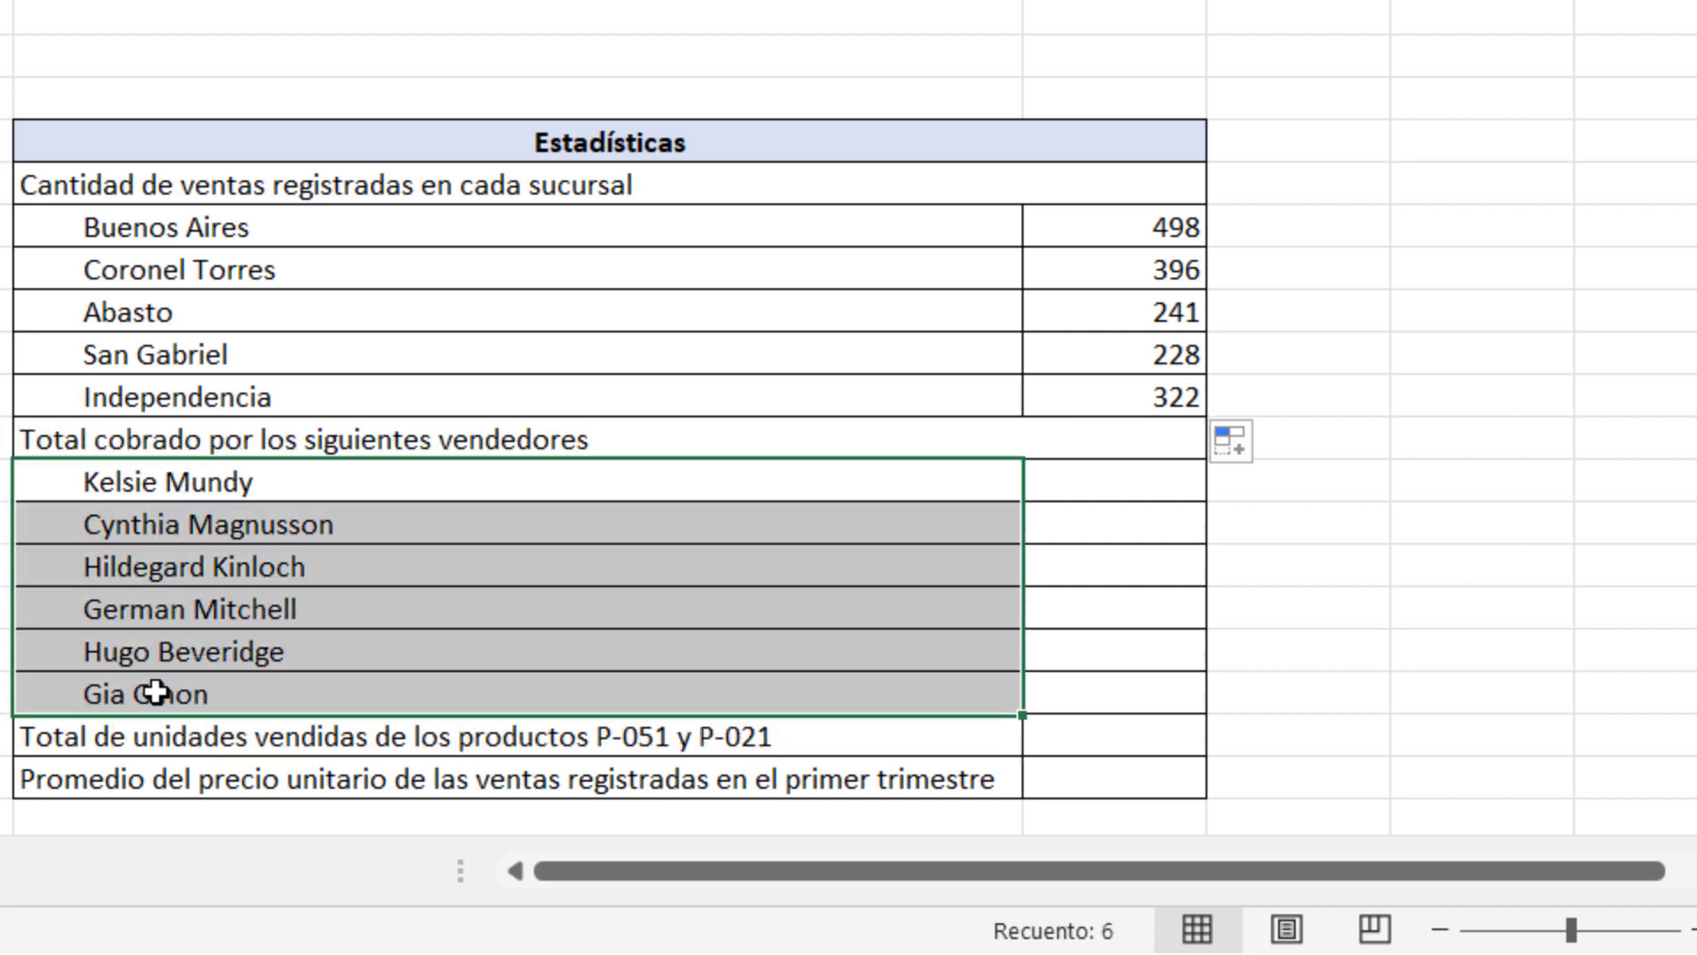
drag(188, 477, 184, 701)
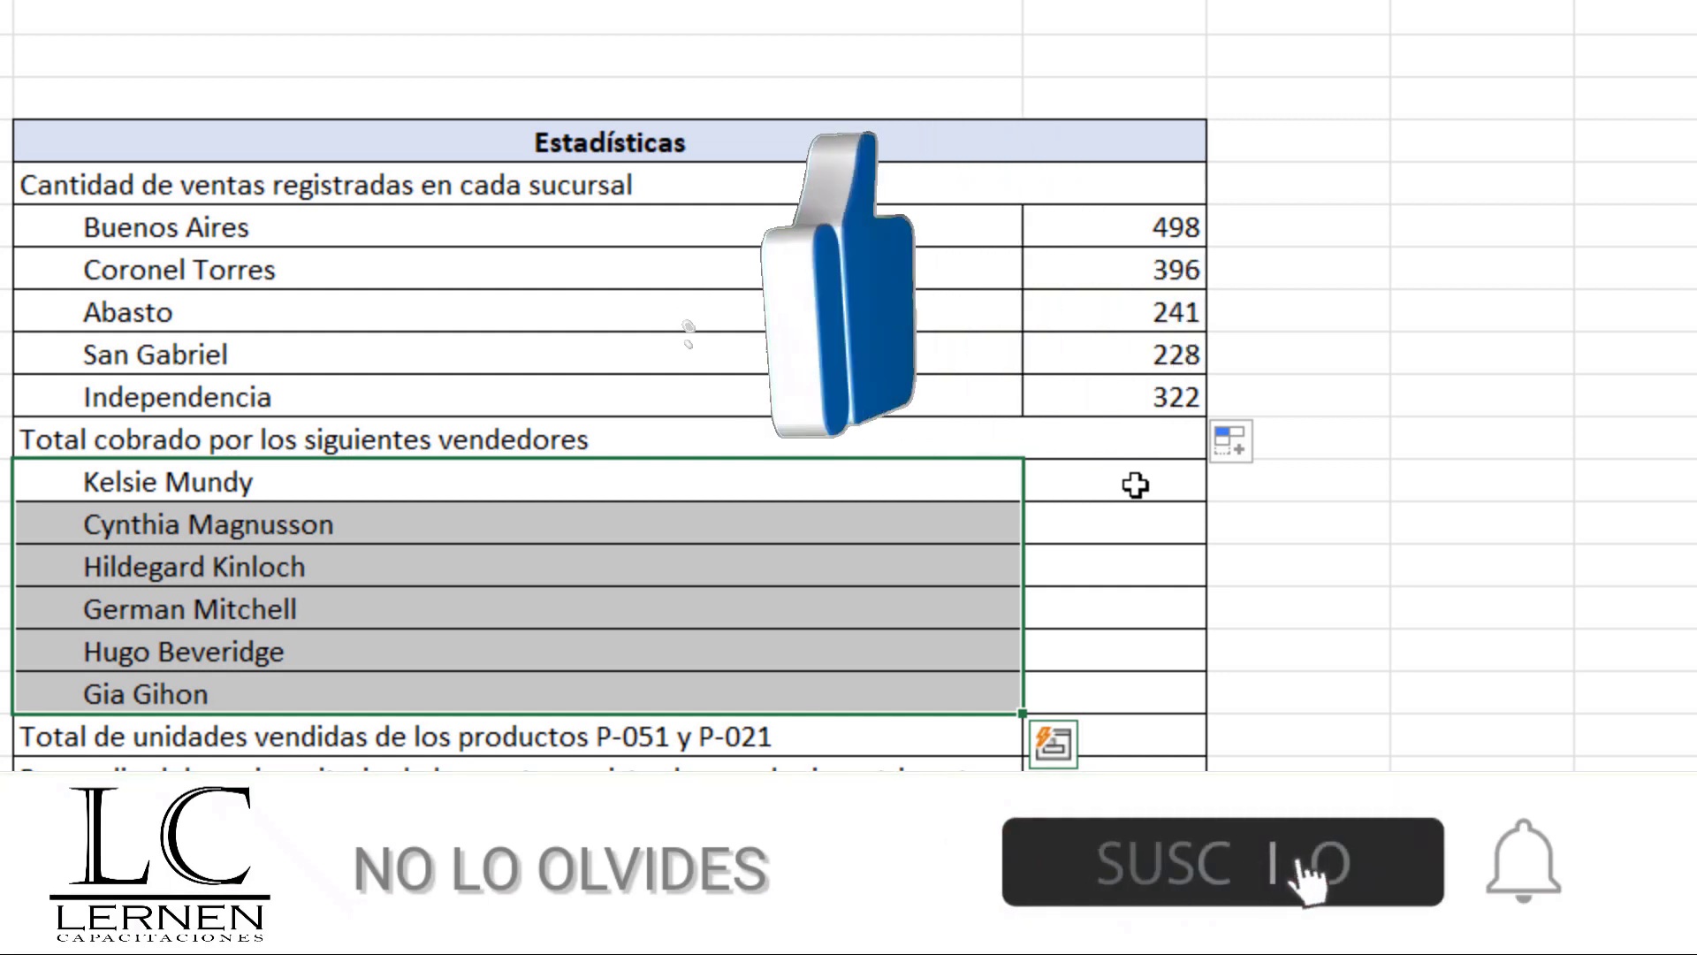
click(1135, 484)
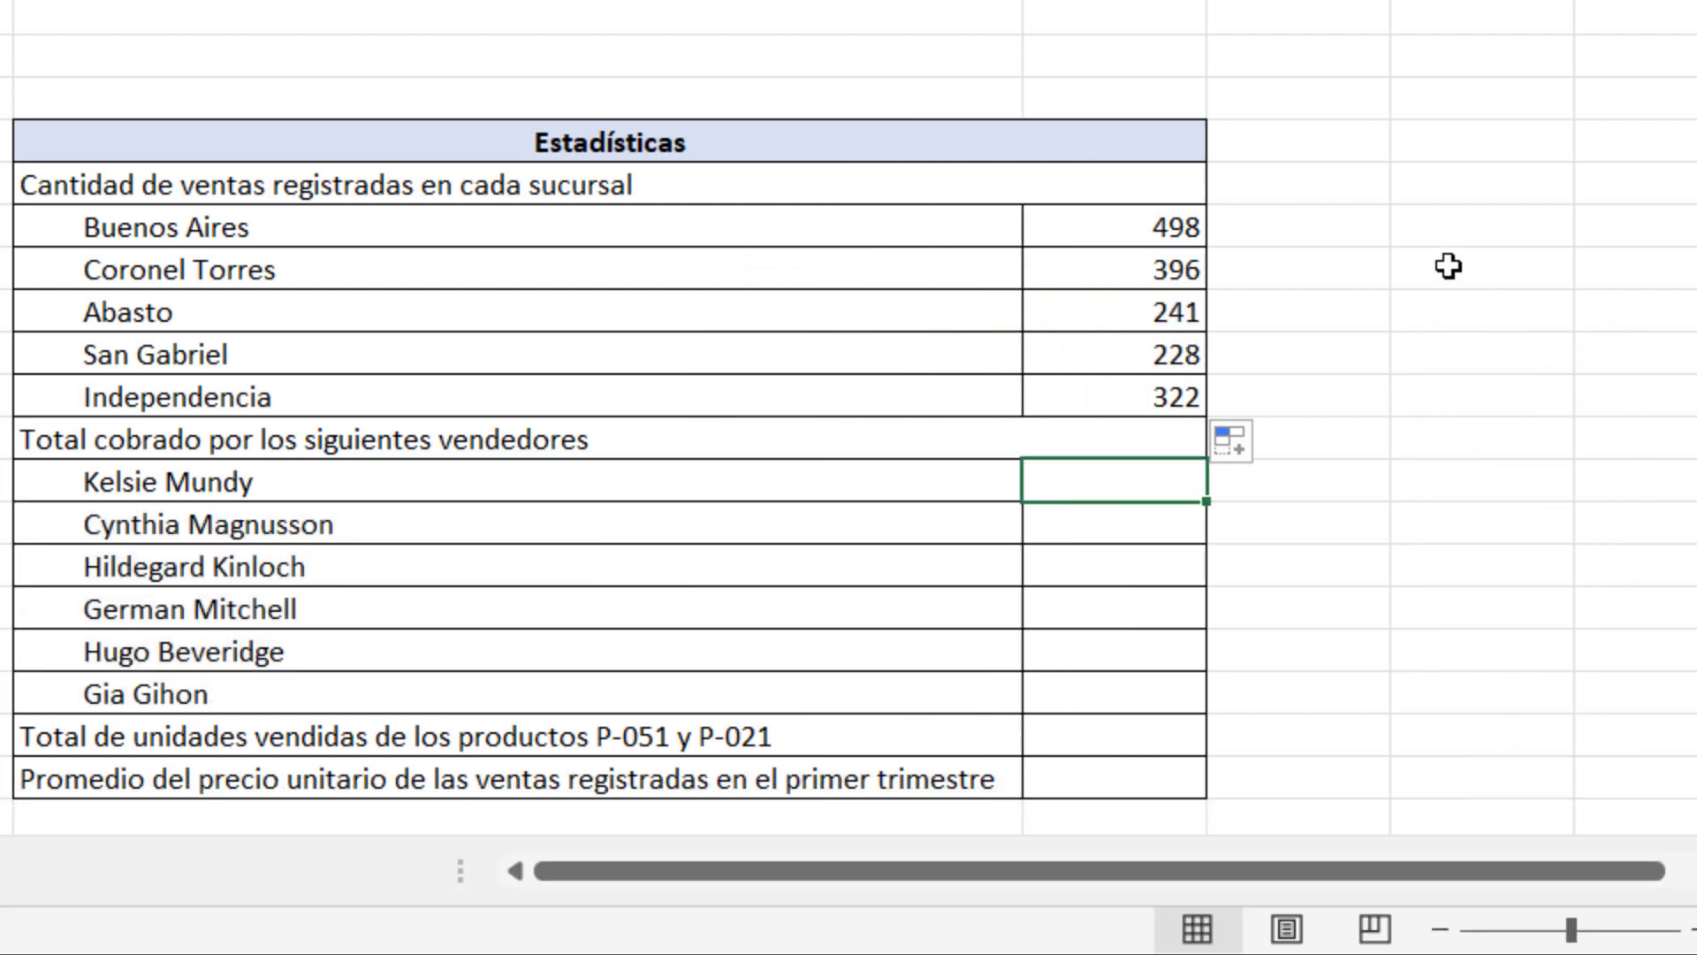
text(=s)
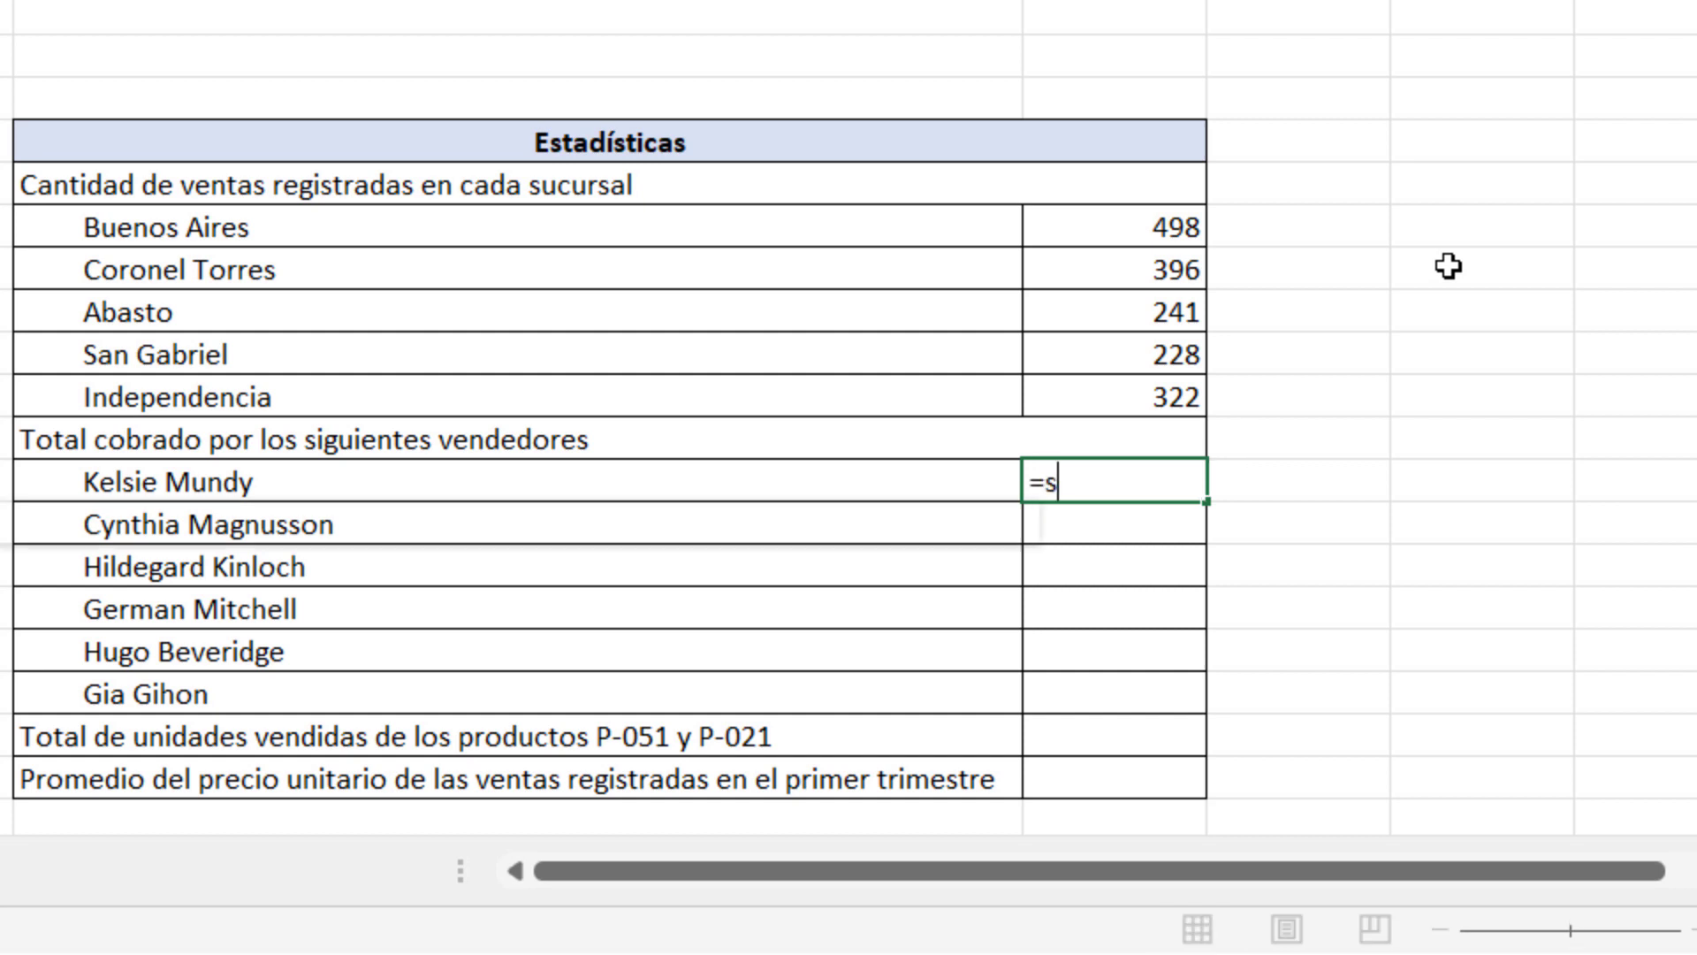
text(umar)
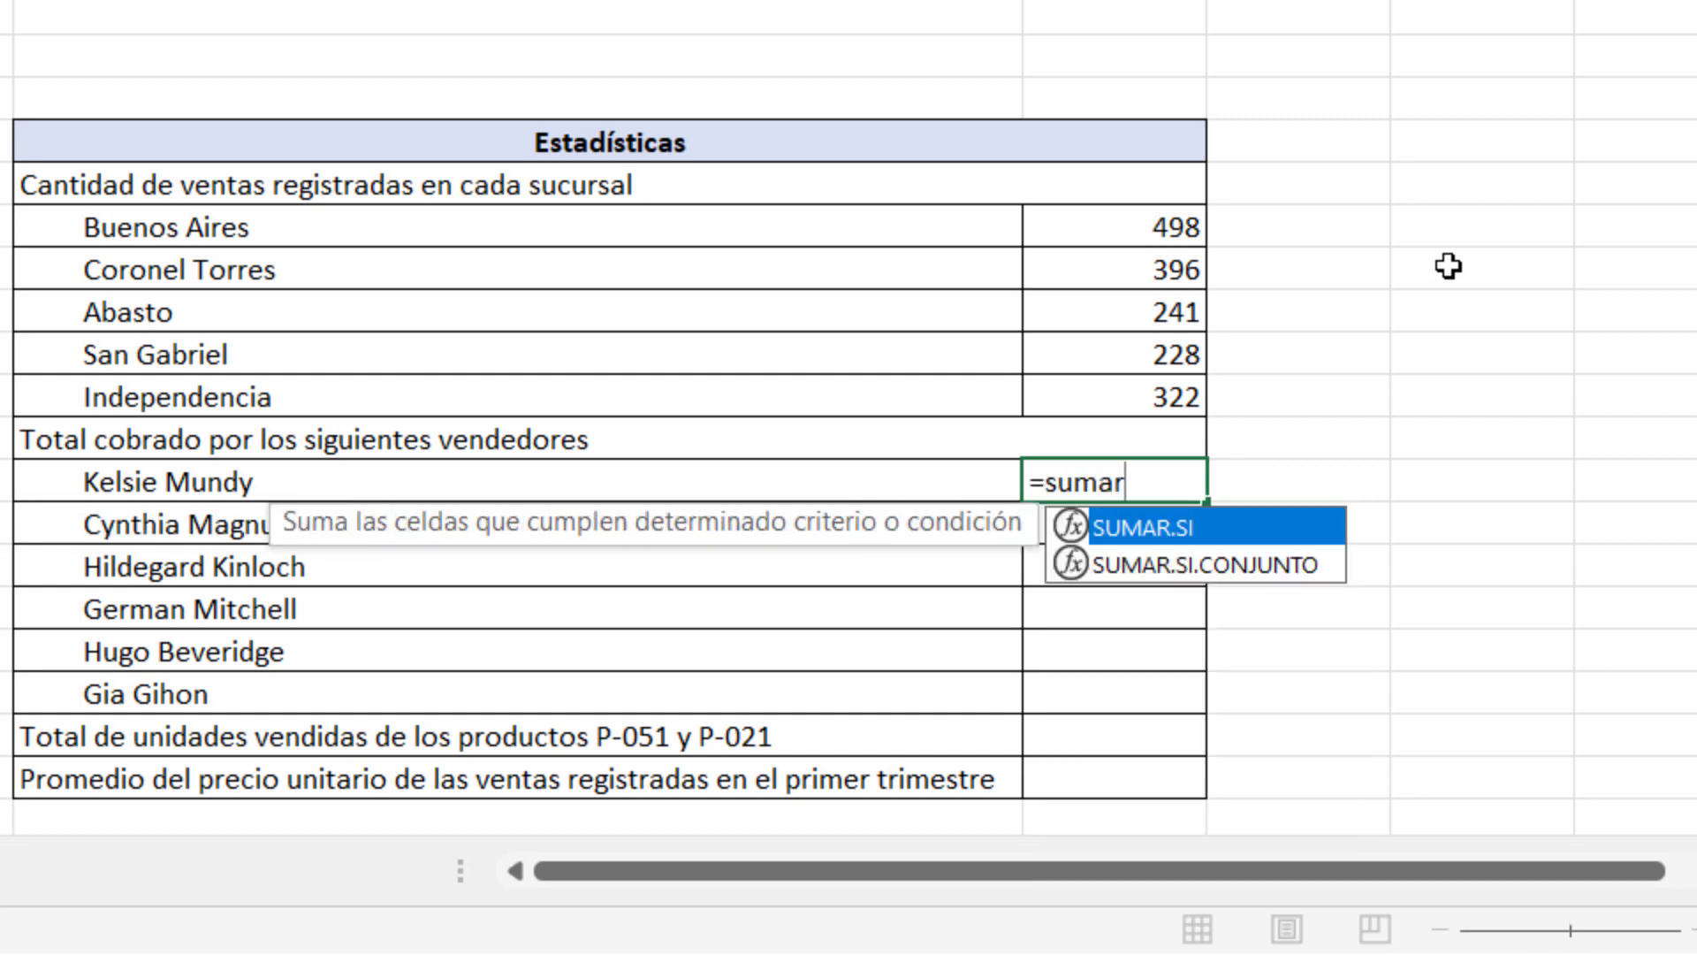
key(Tab)
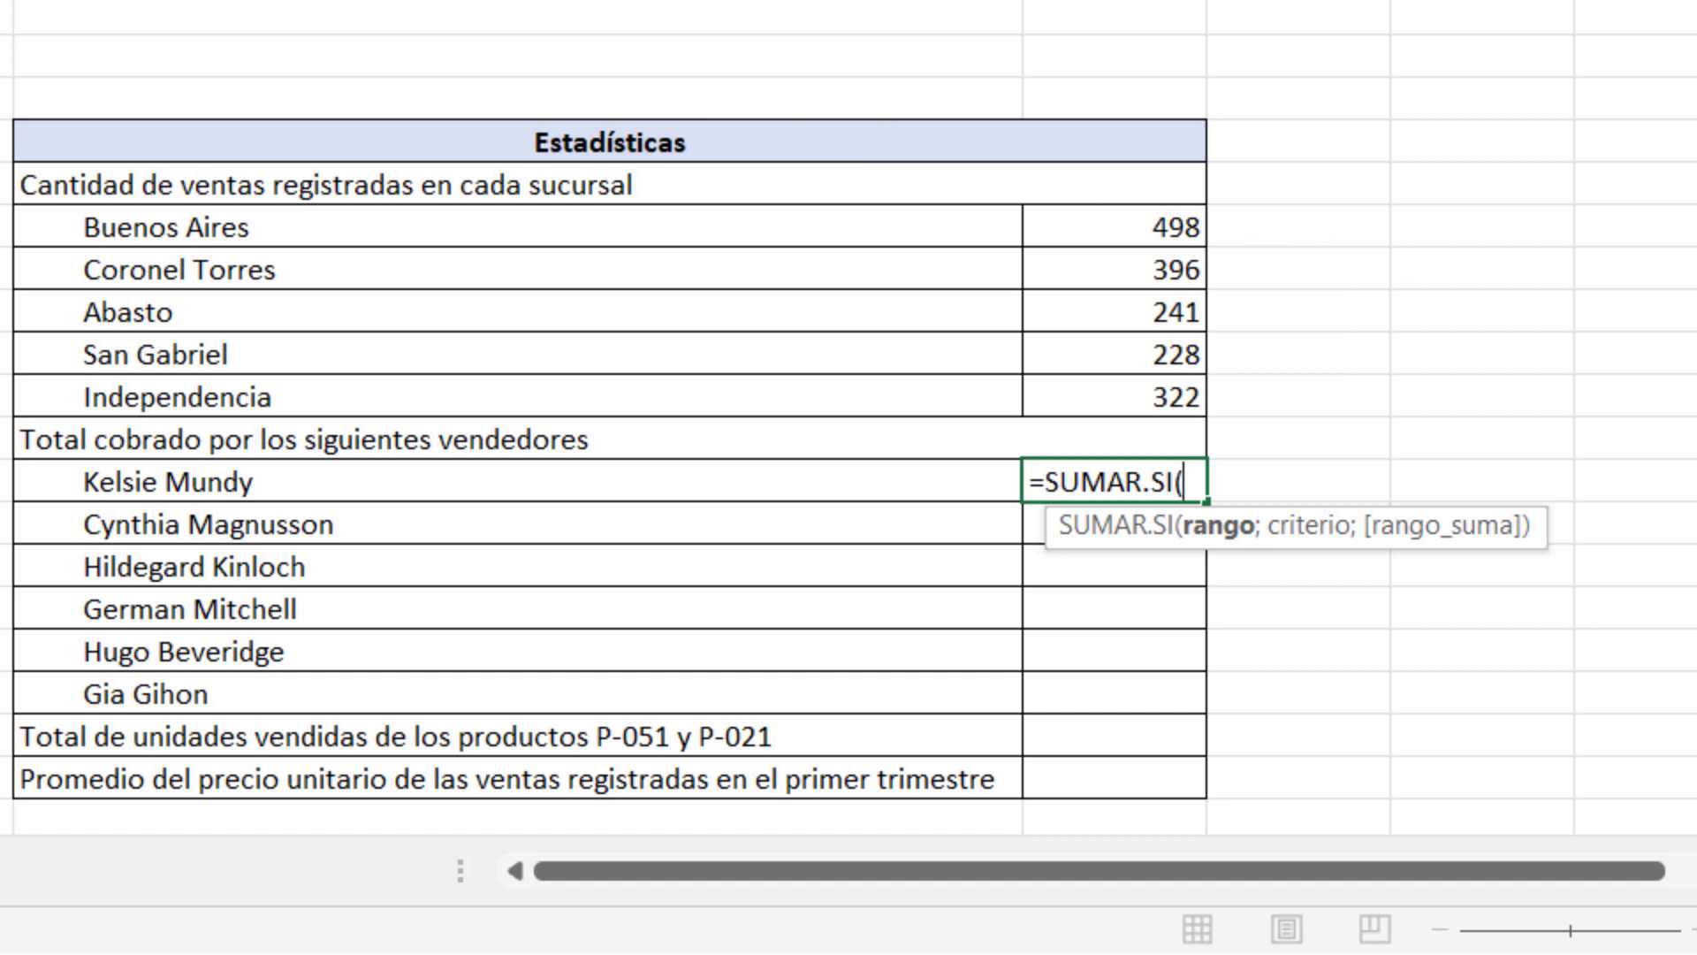
text(vend)
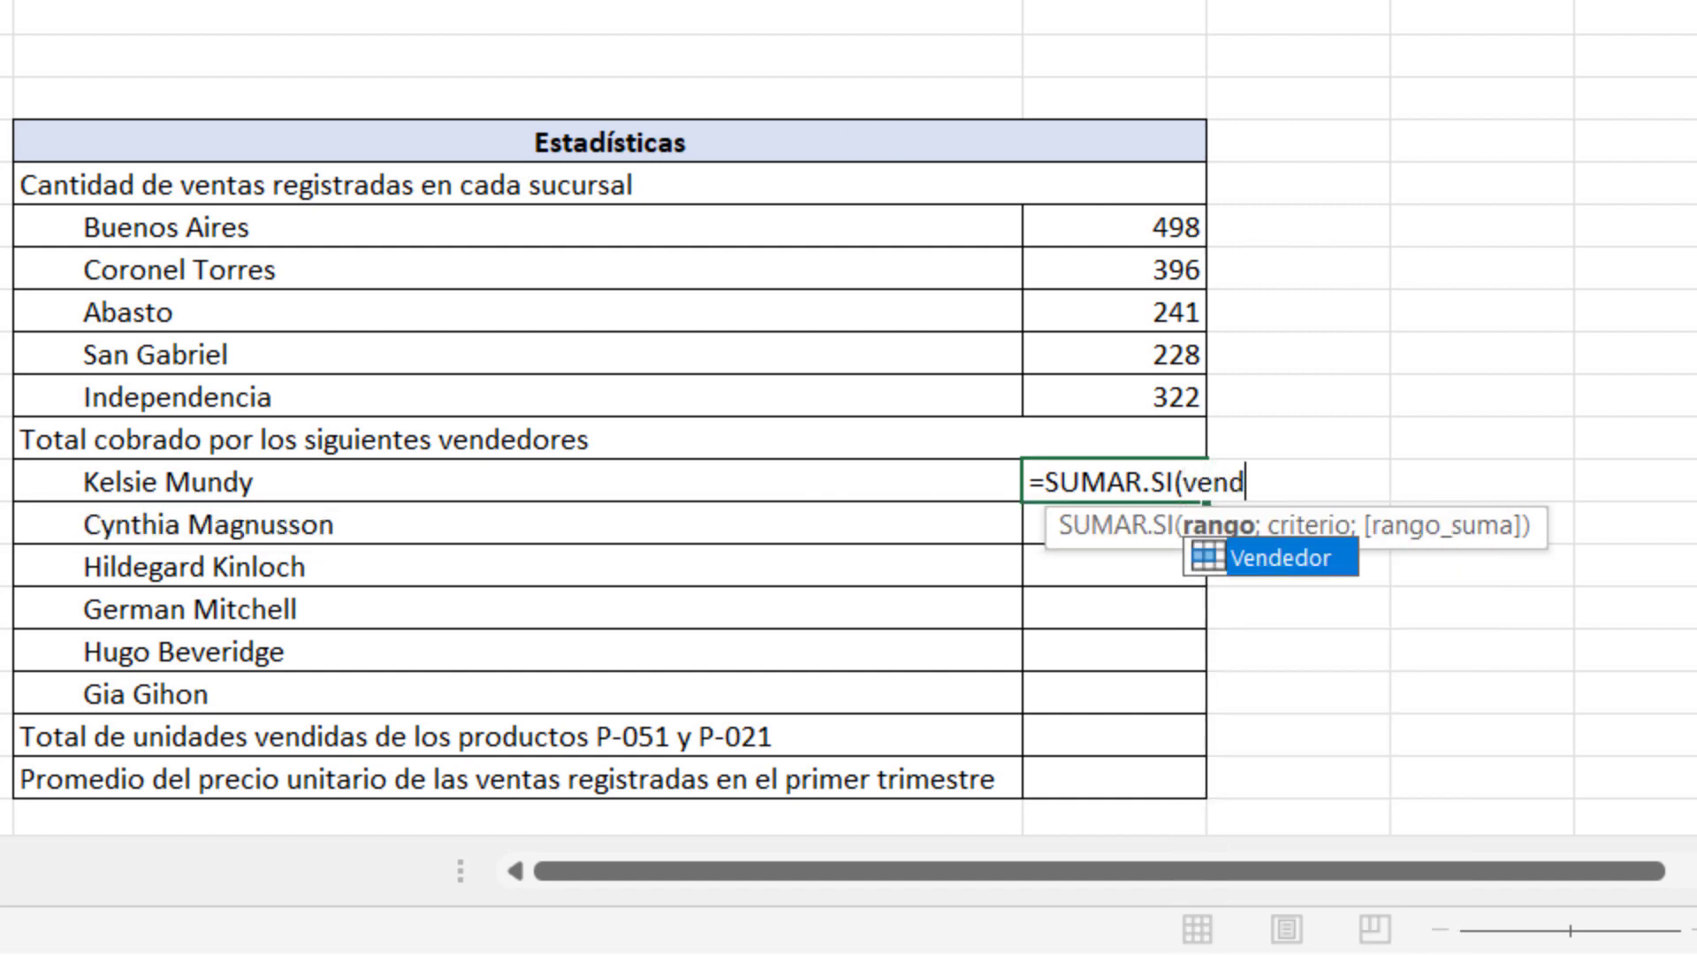
text(edor)
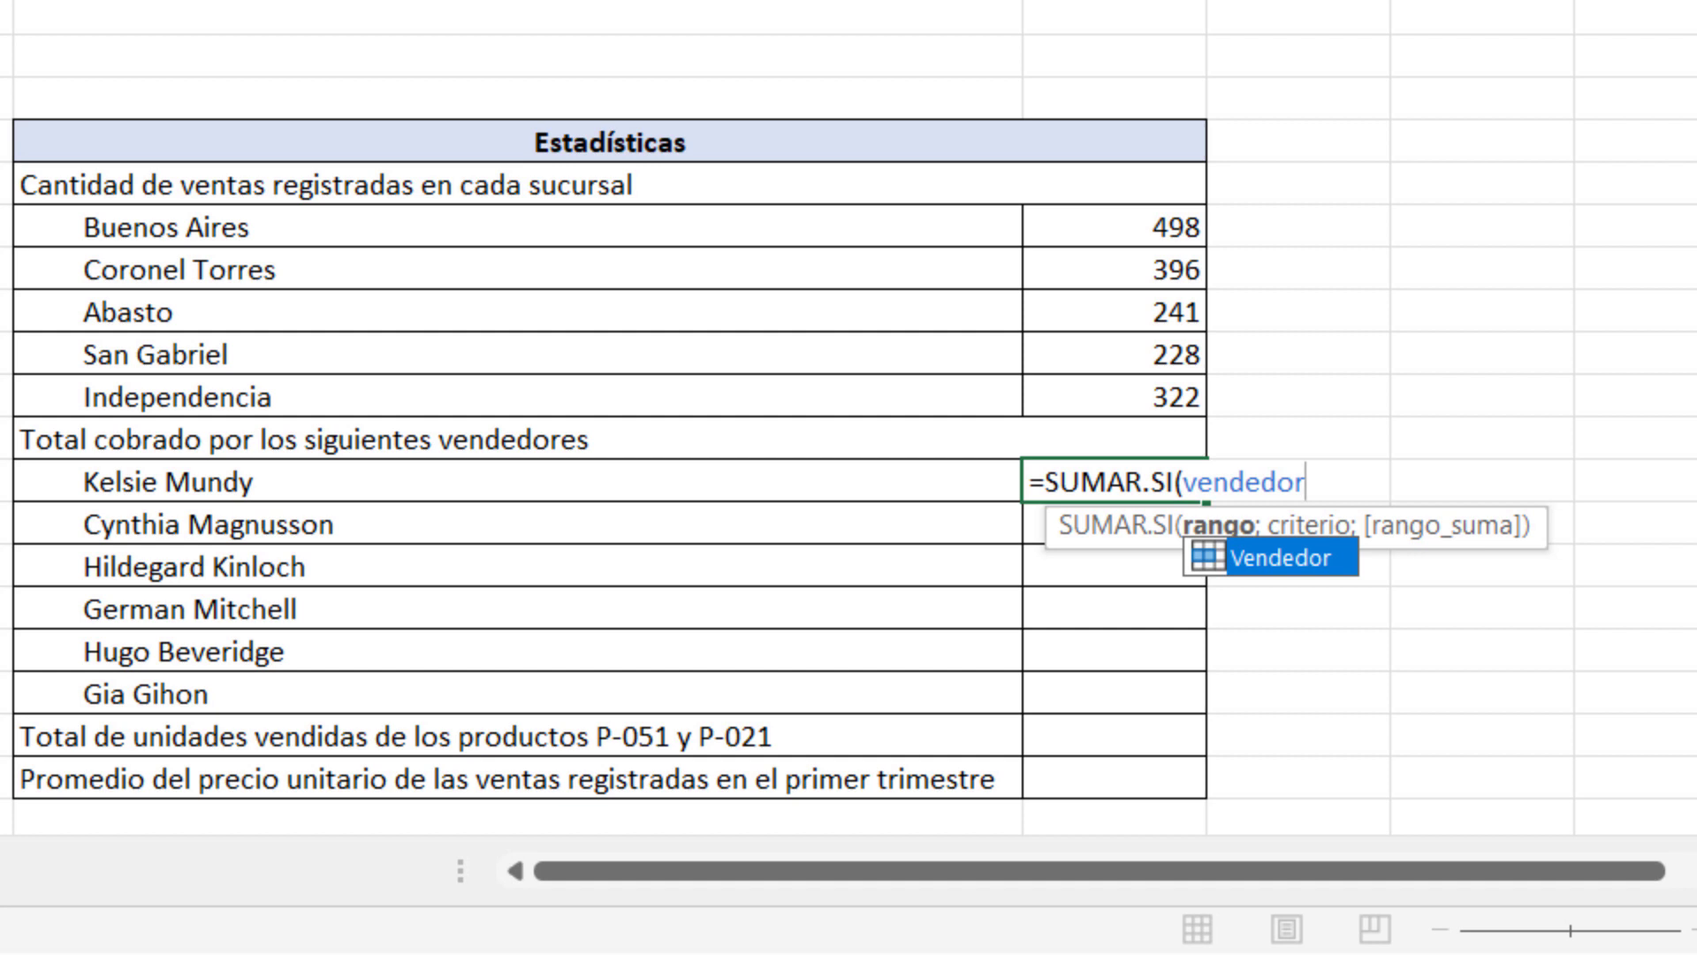
key(Tab)
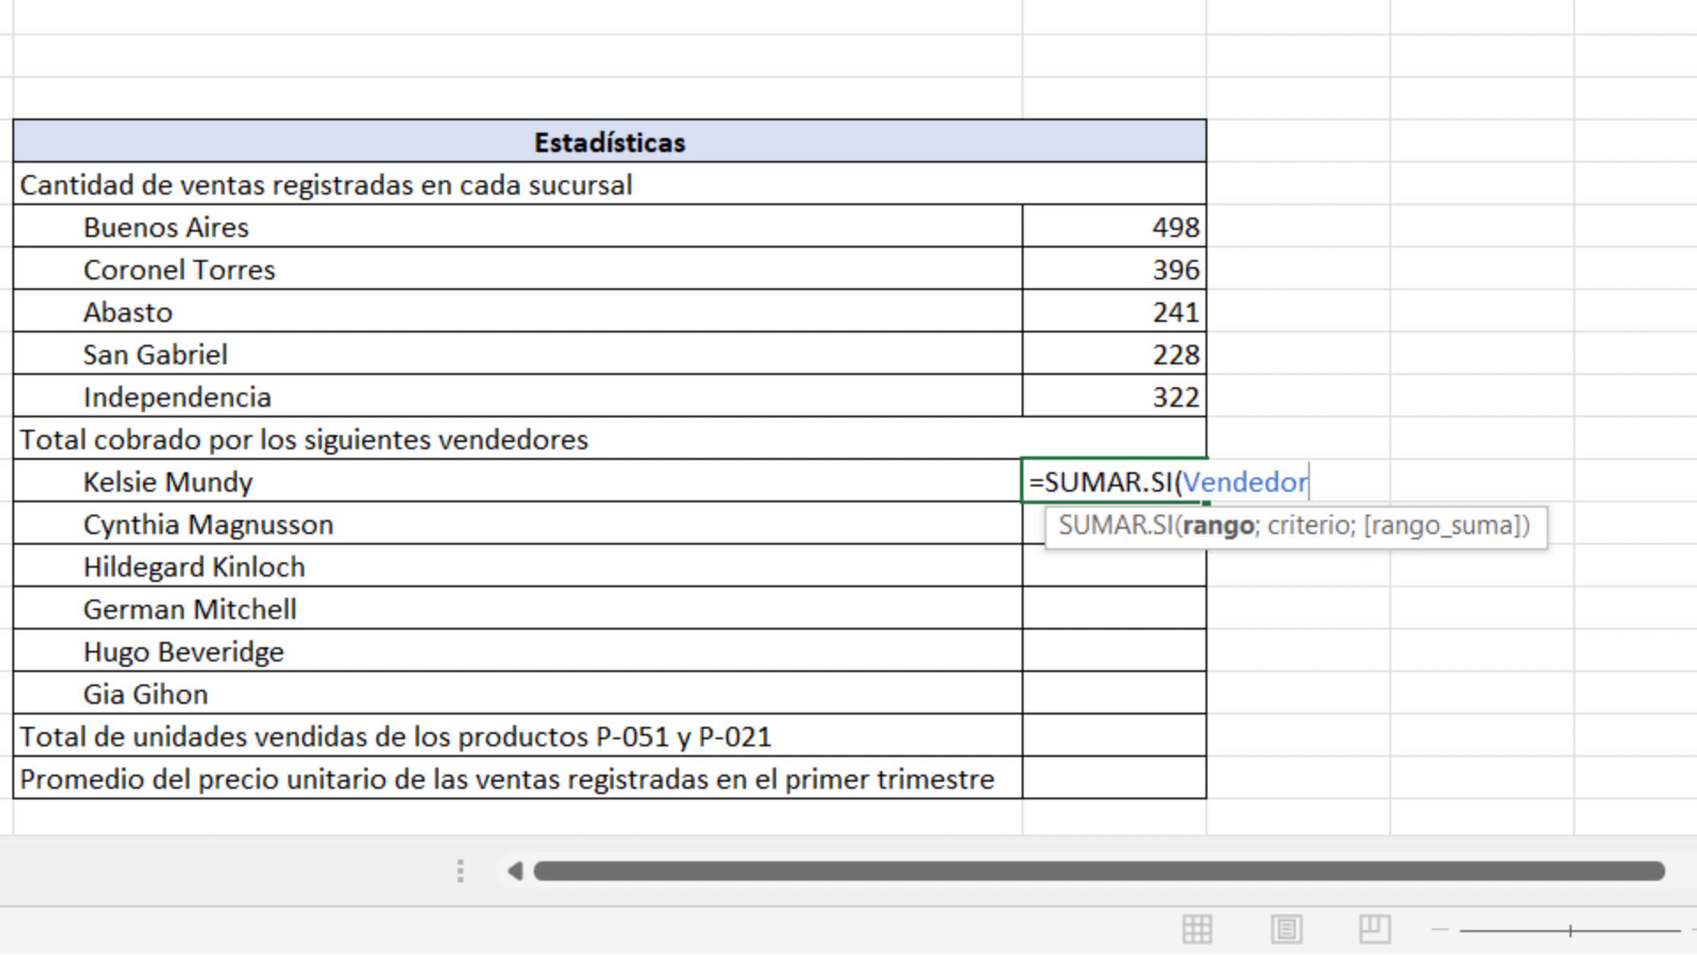
text(;)
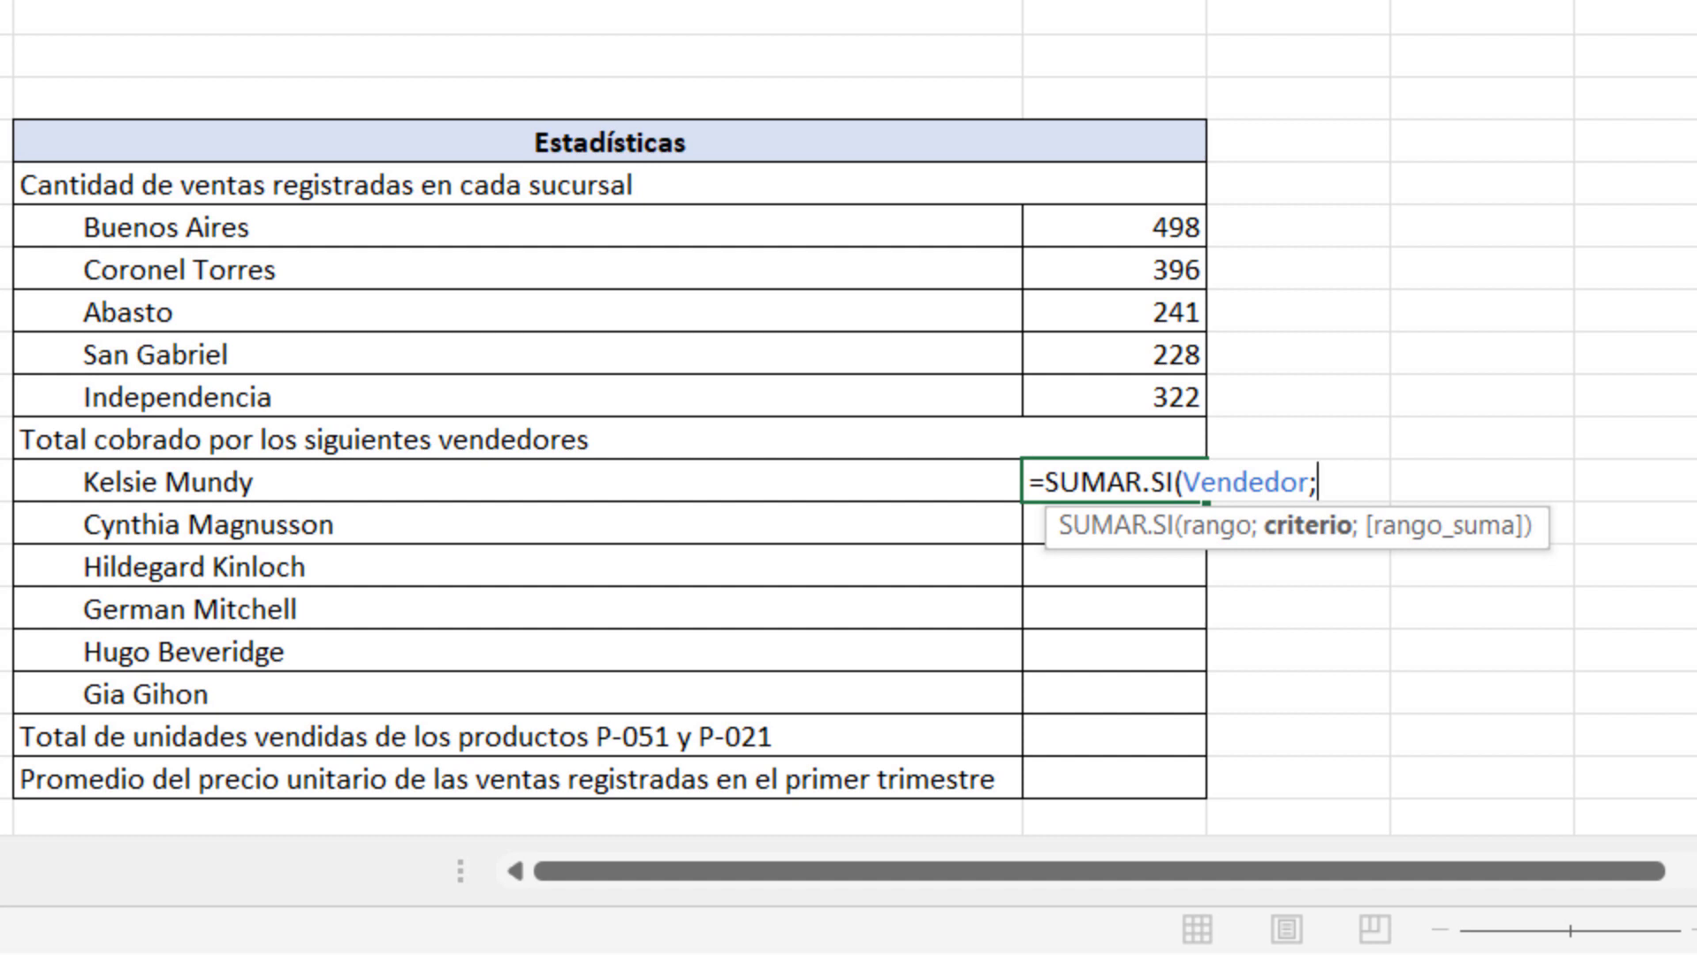
click(192, 482)
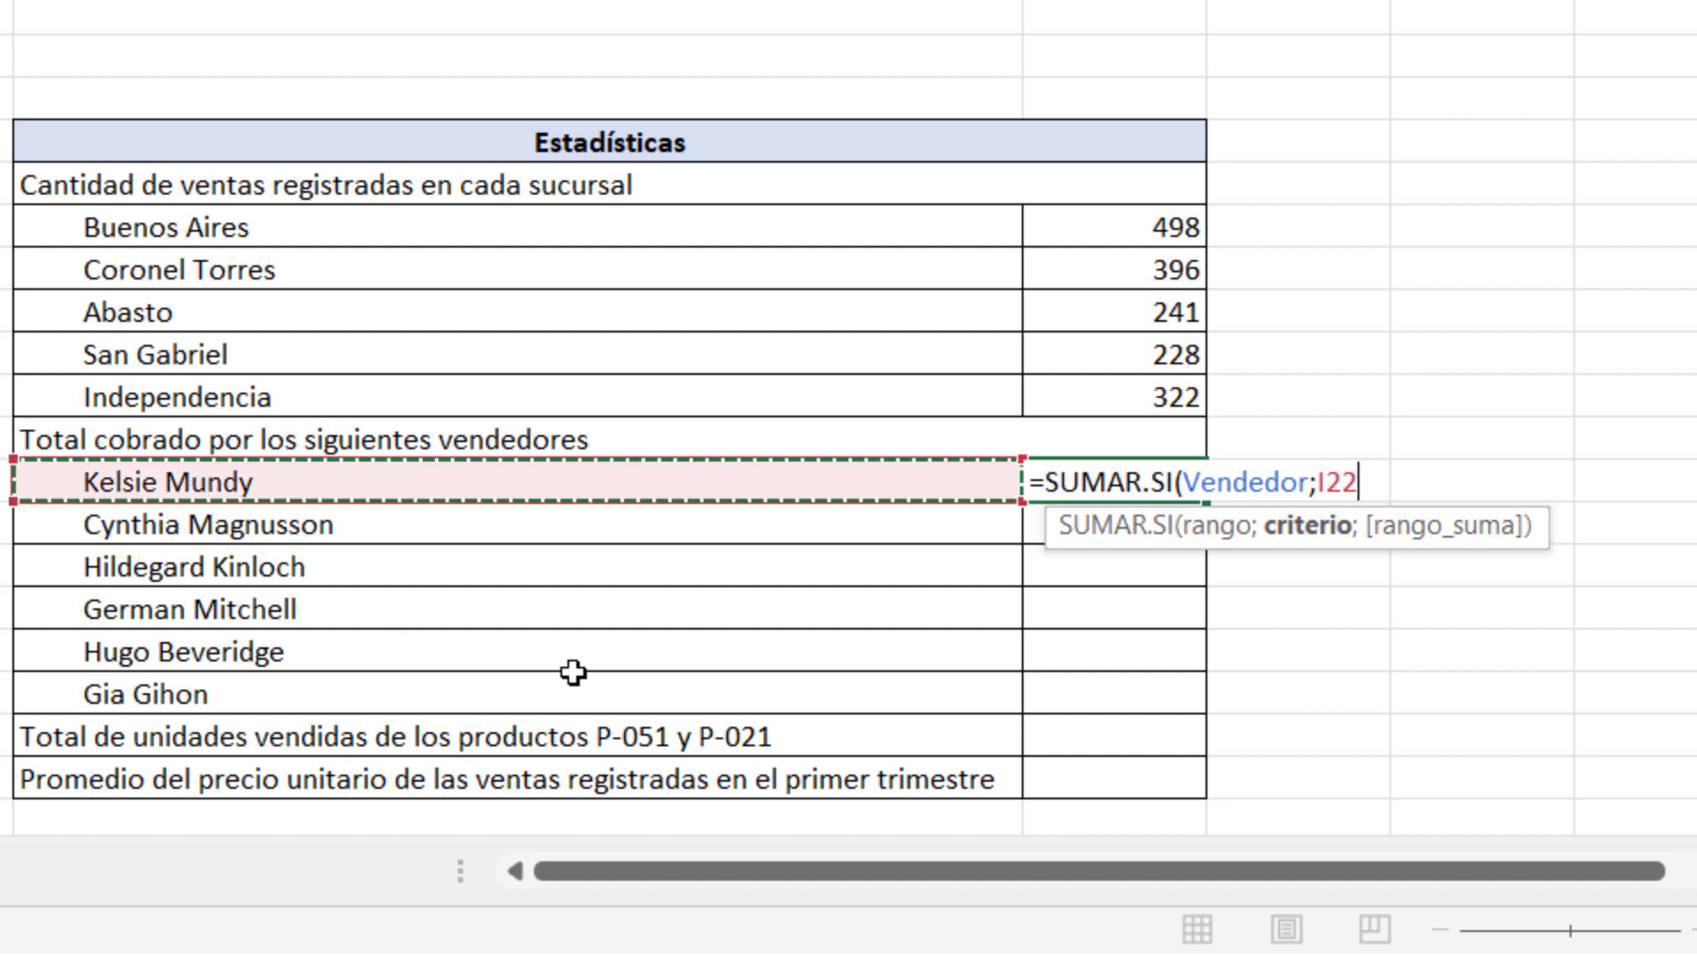
text(;)
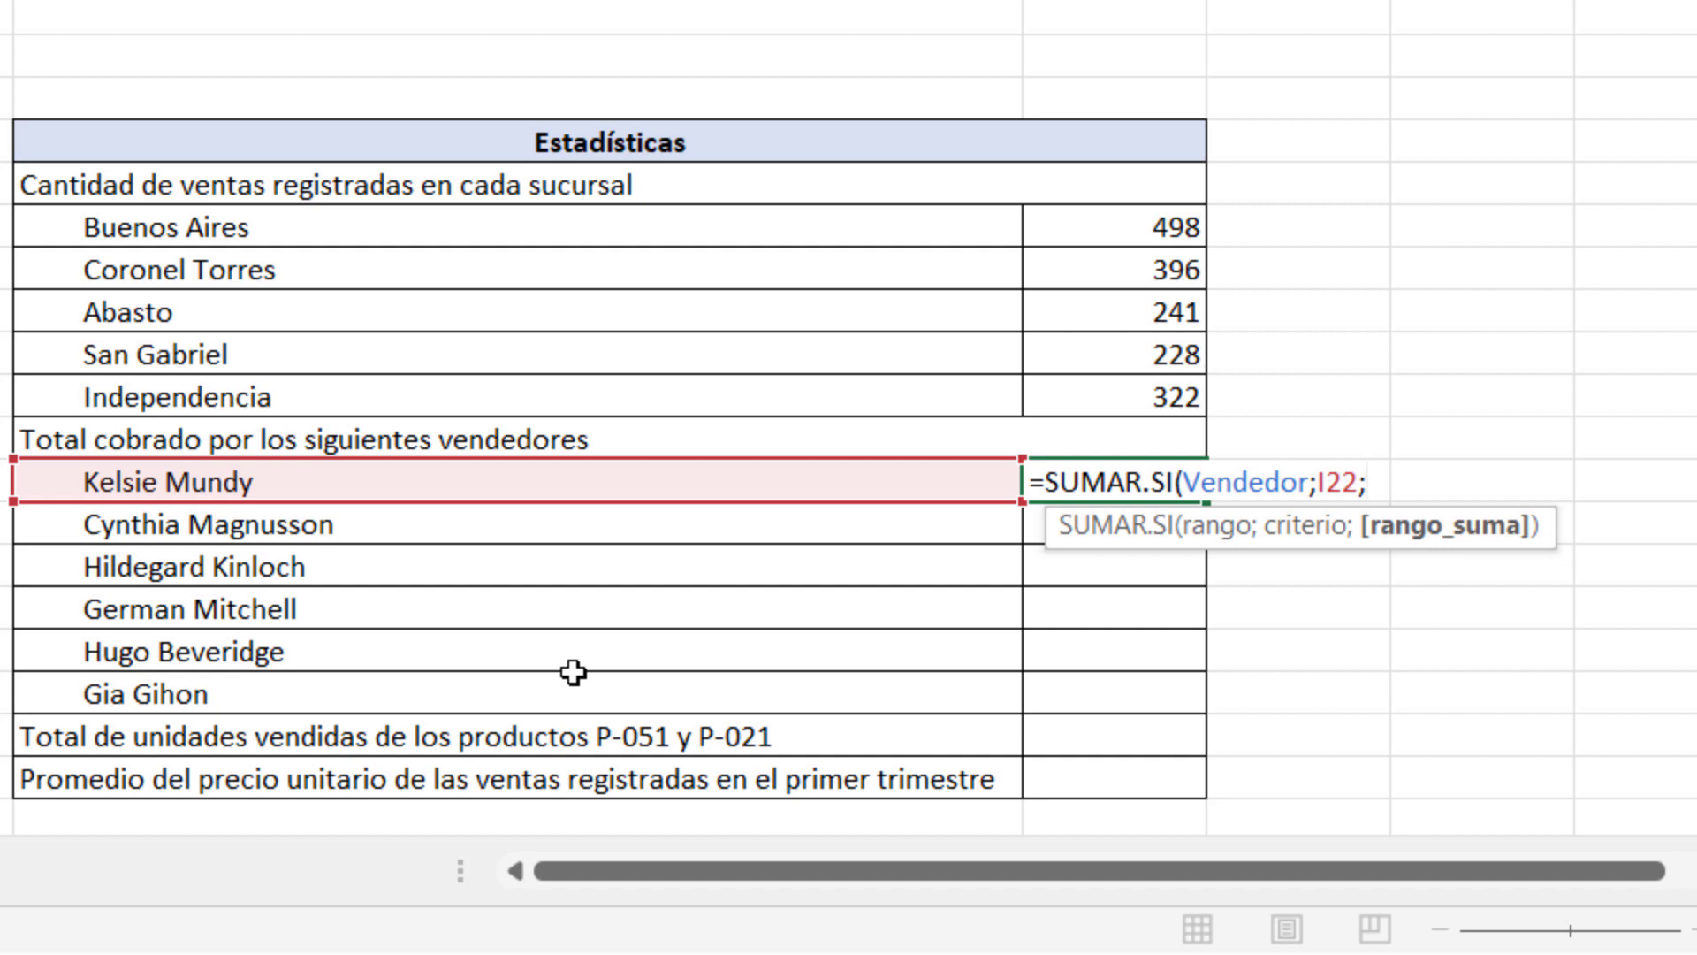
text(tota)
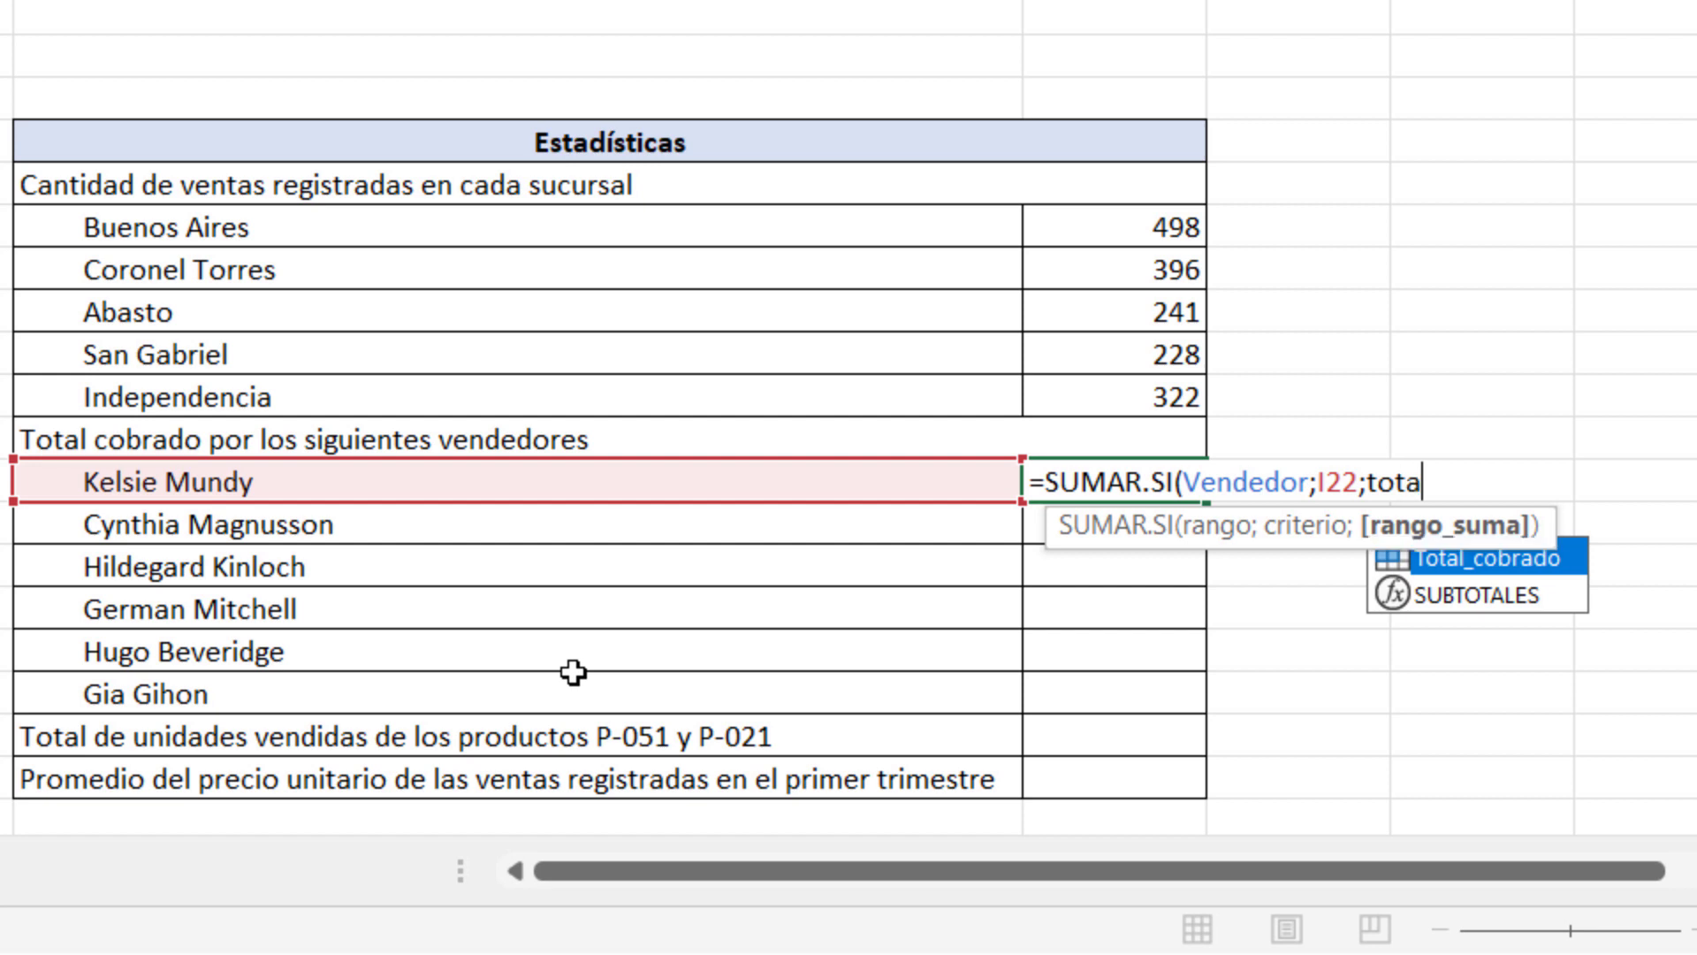
text(l)
key(Tab)
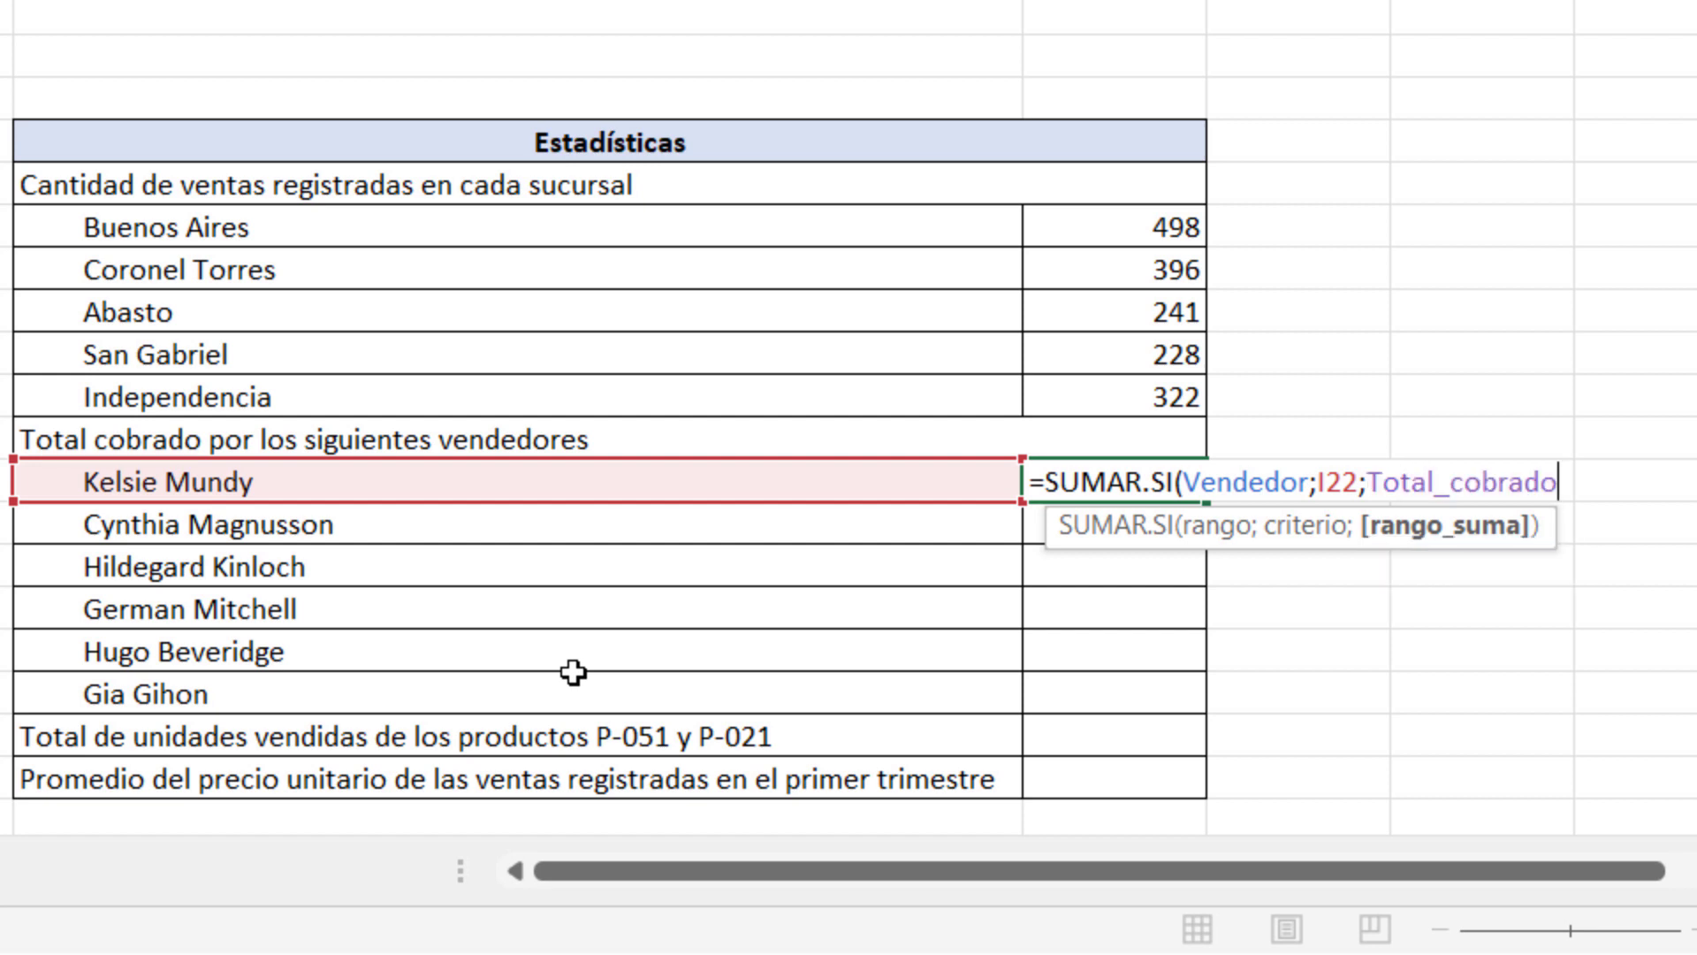
text())
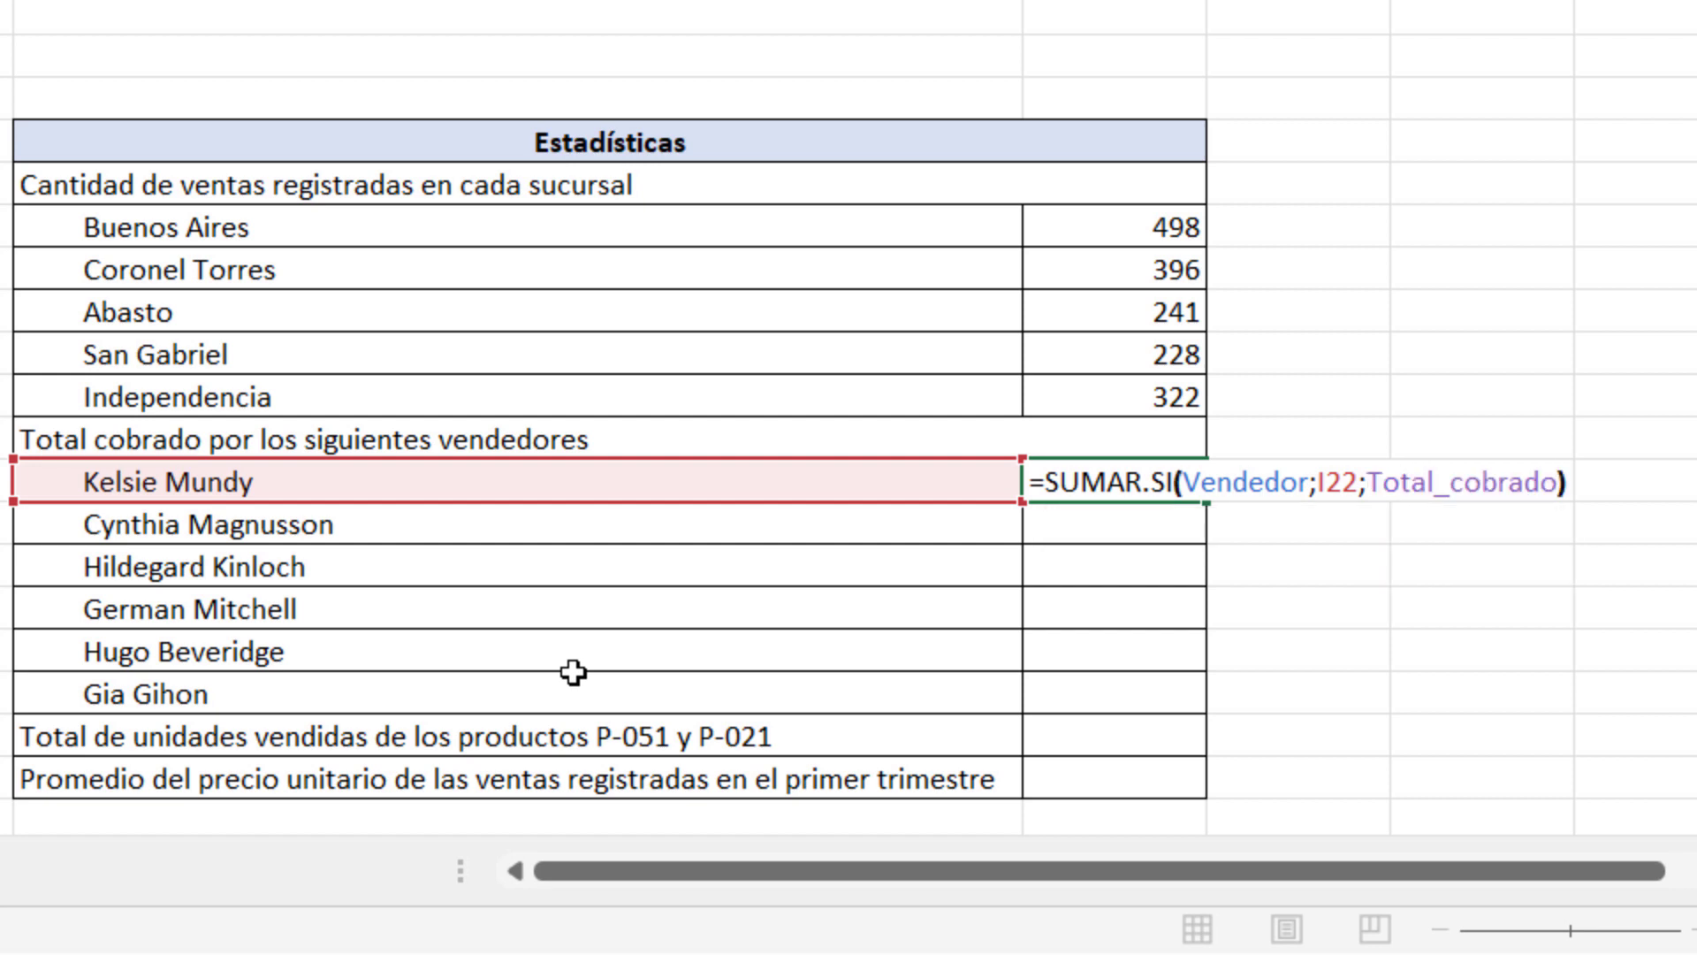
key(Return)
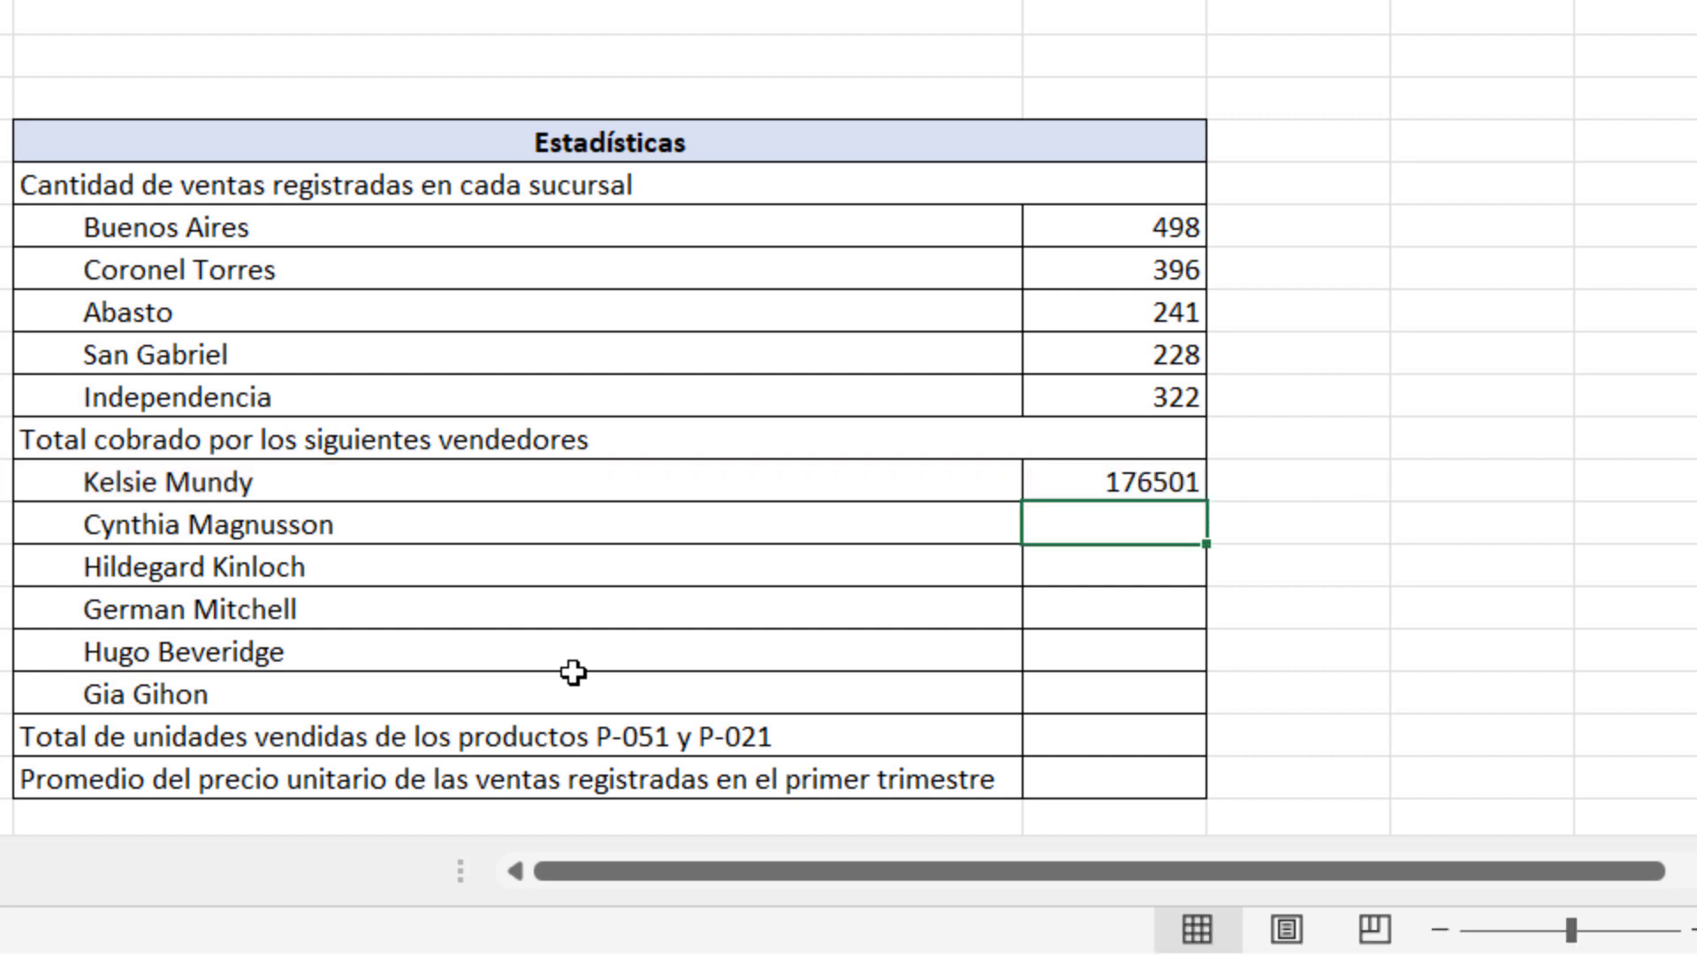
Fill the formula down to the sixth vendor, format the totals as currency, and autofit the column
click(1173, 477)
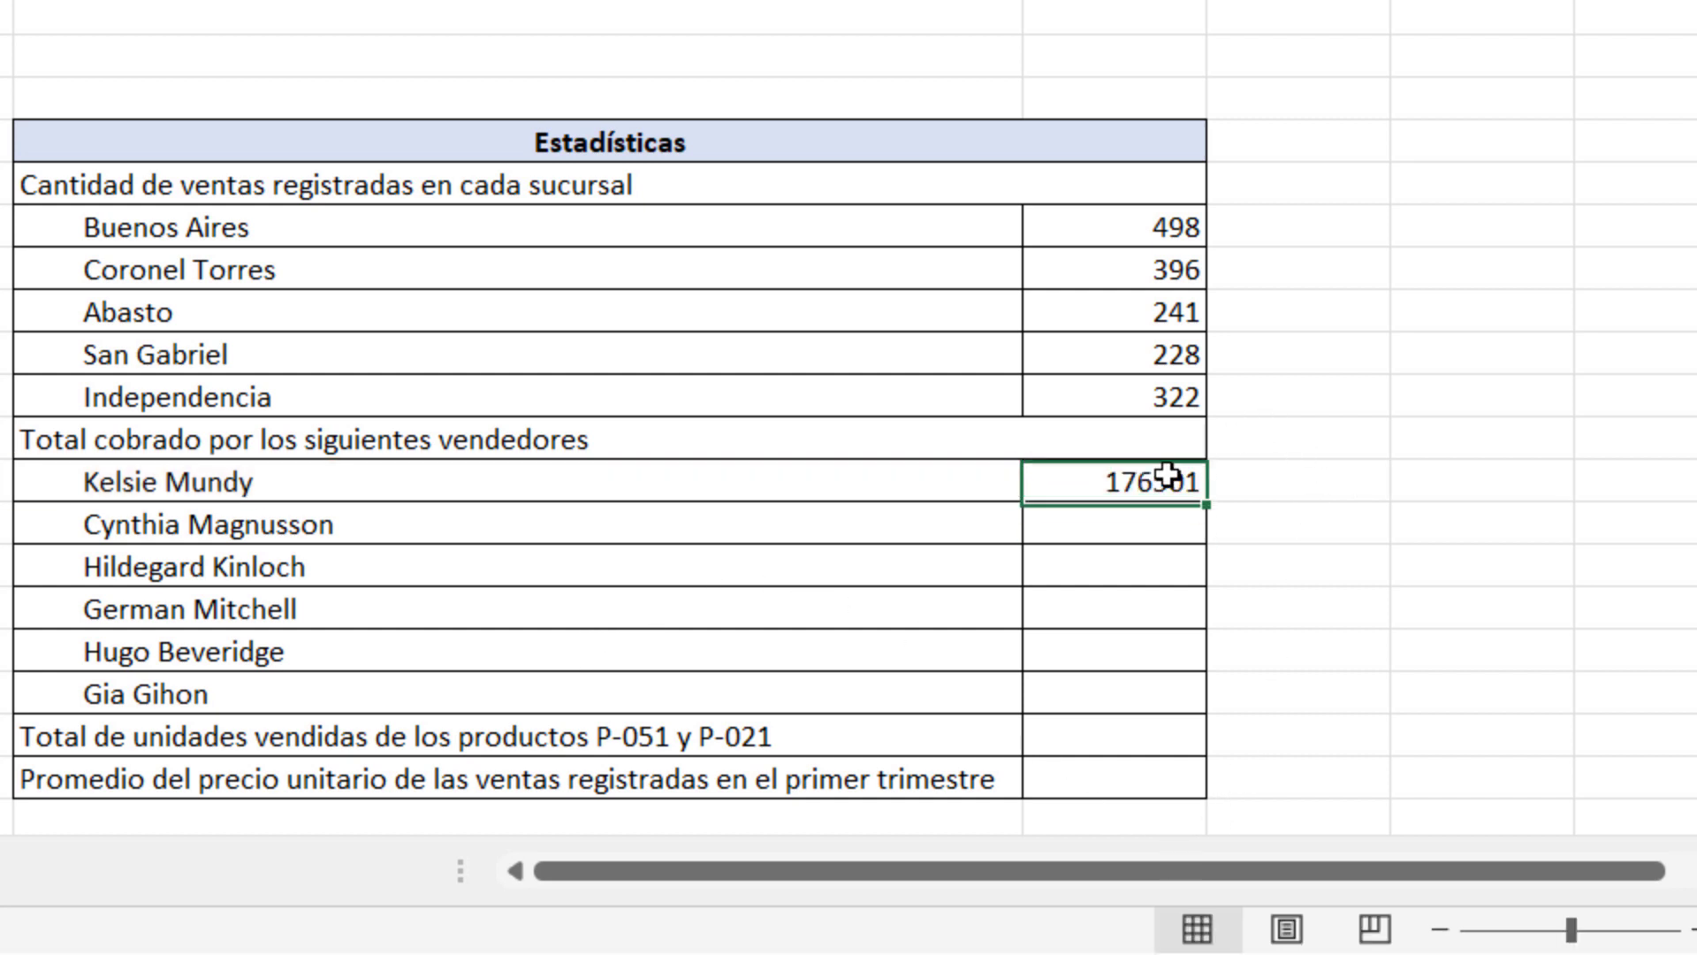
drag(1206, 502, 1220, 709)
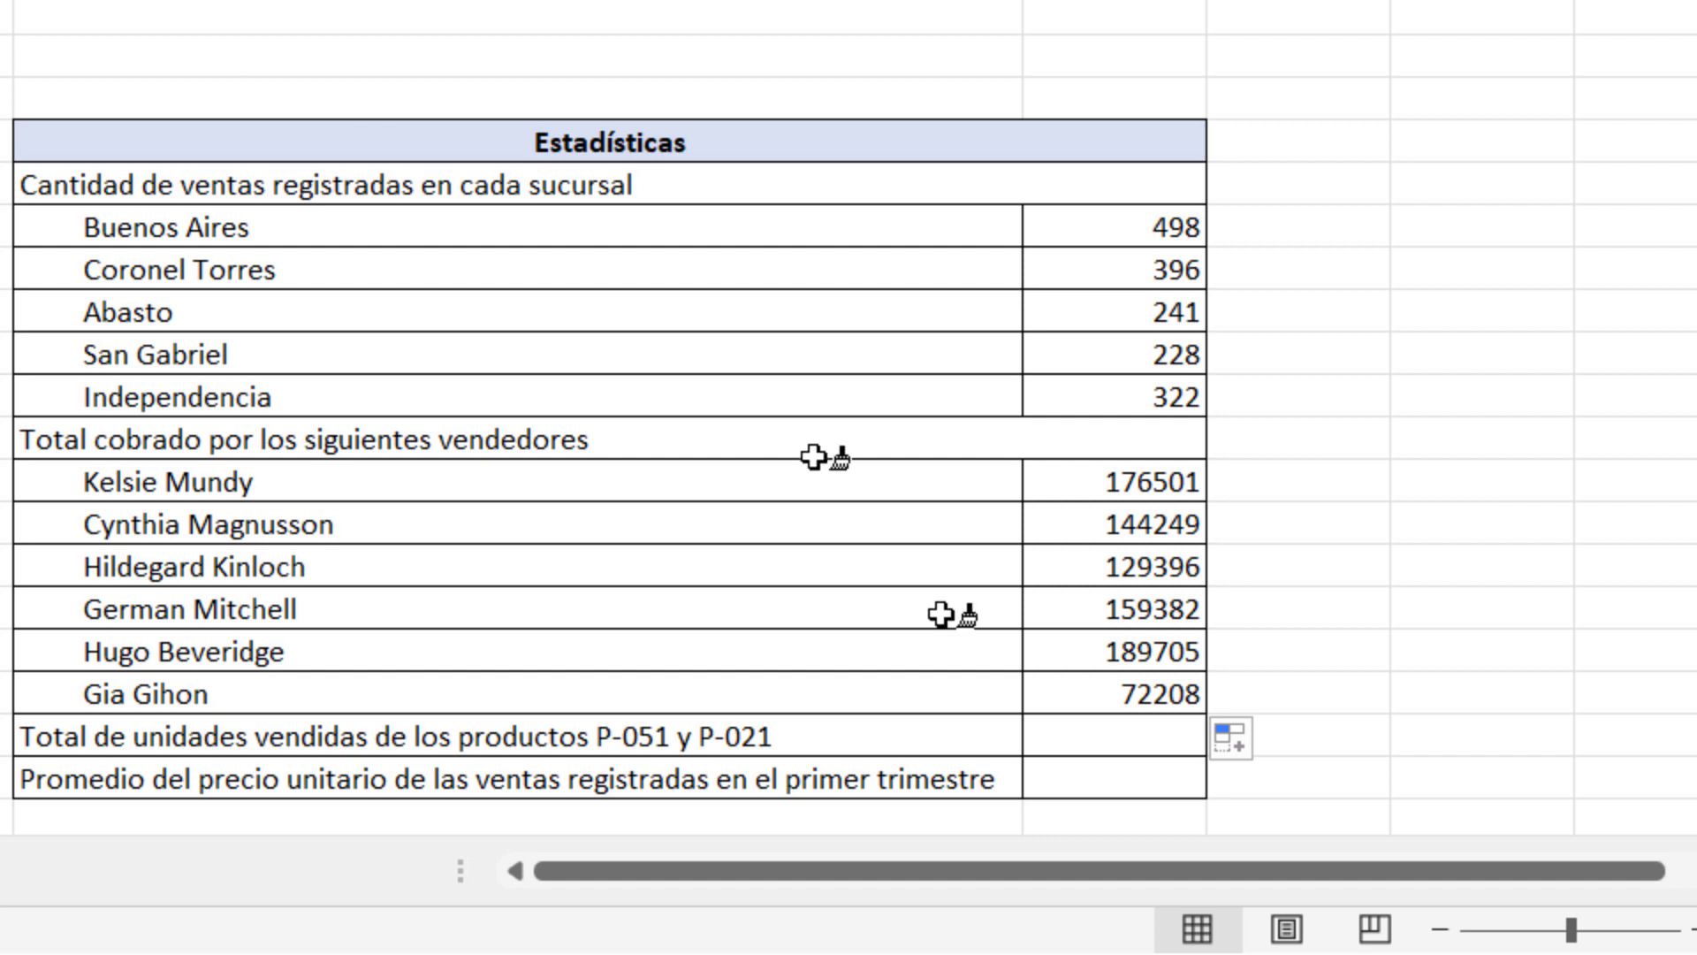
drag(1172, 481, 1158, 690)
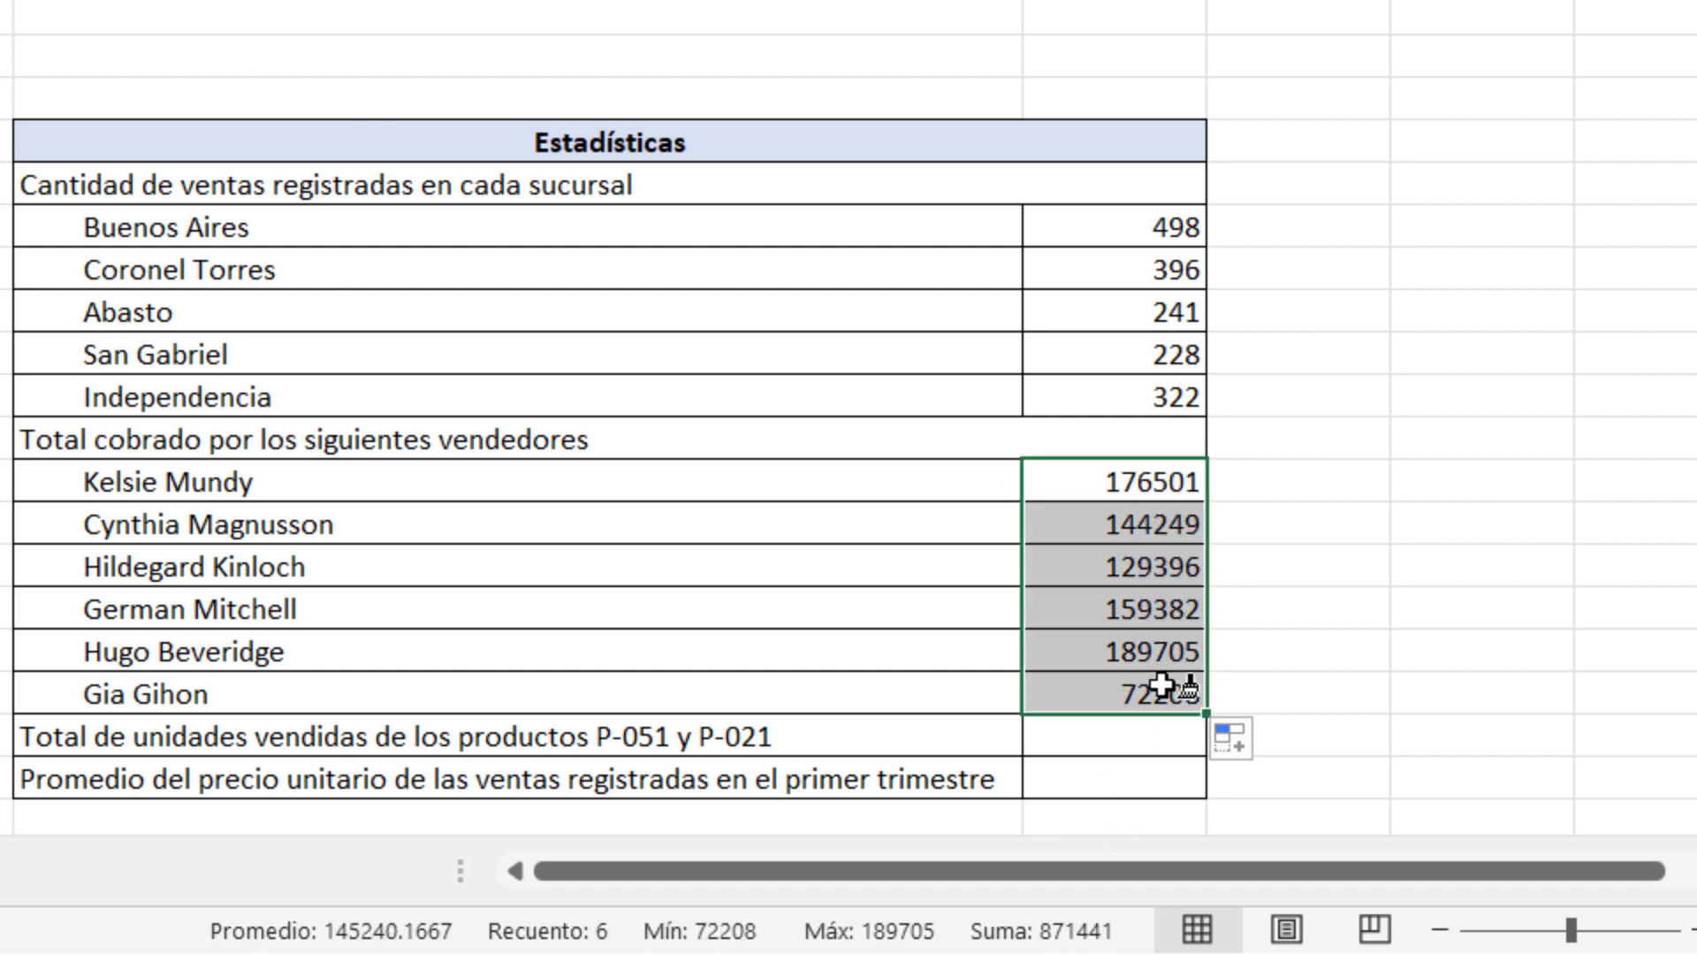
key(ctrl+shift+4)
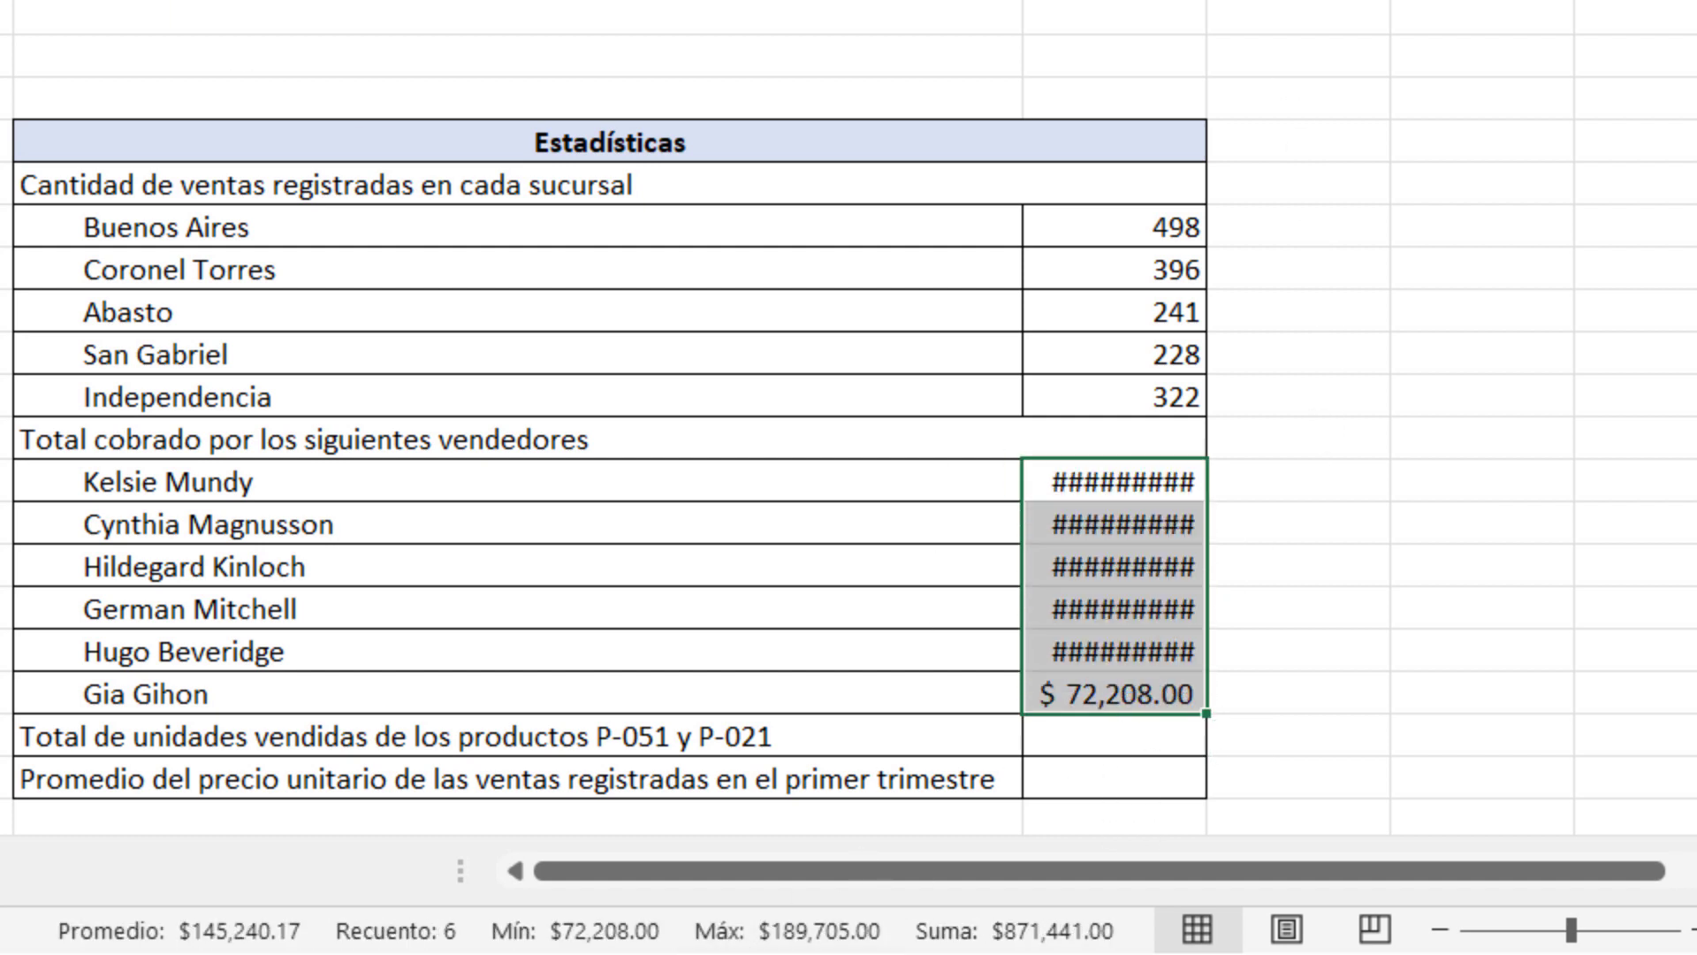
double_click(1207, 0)
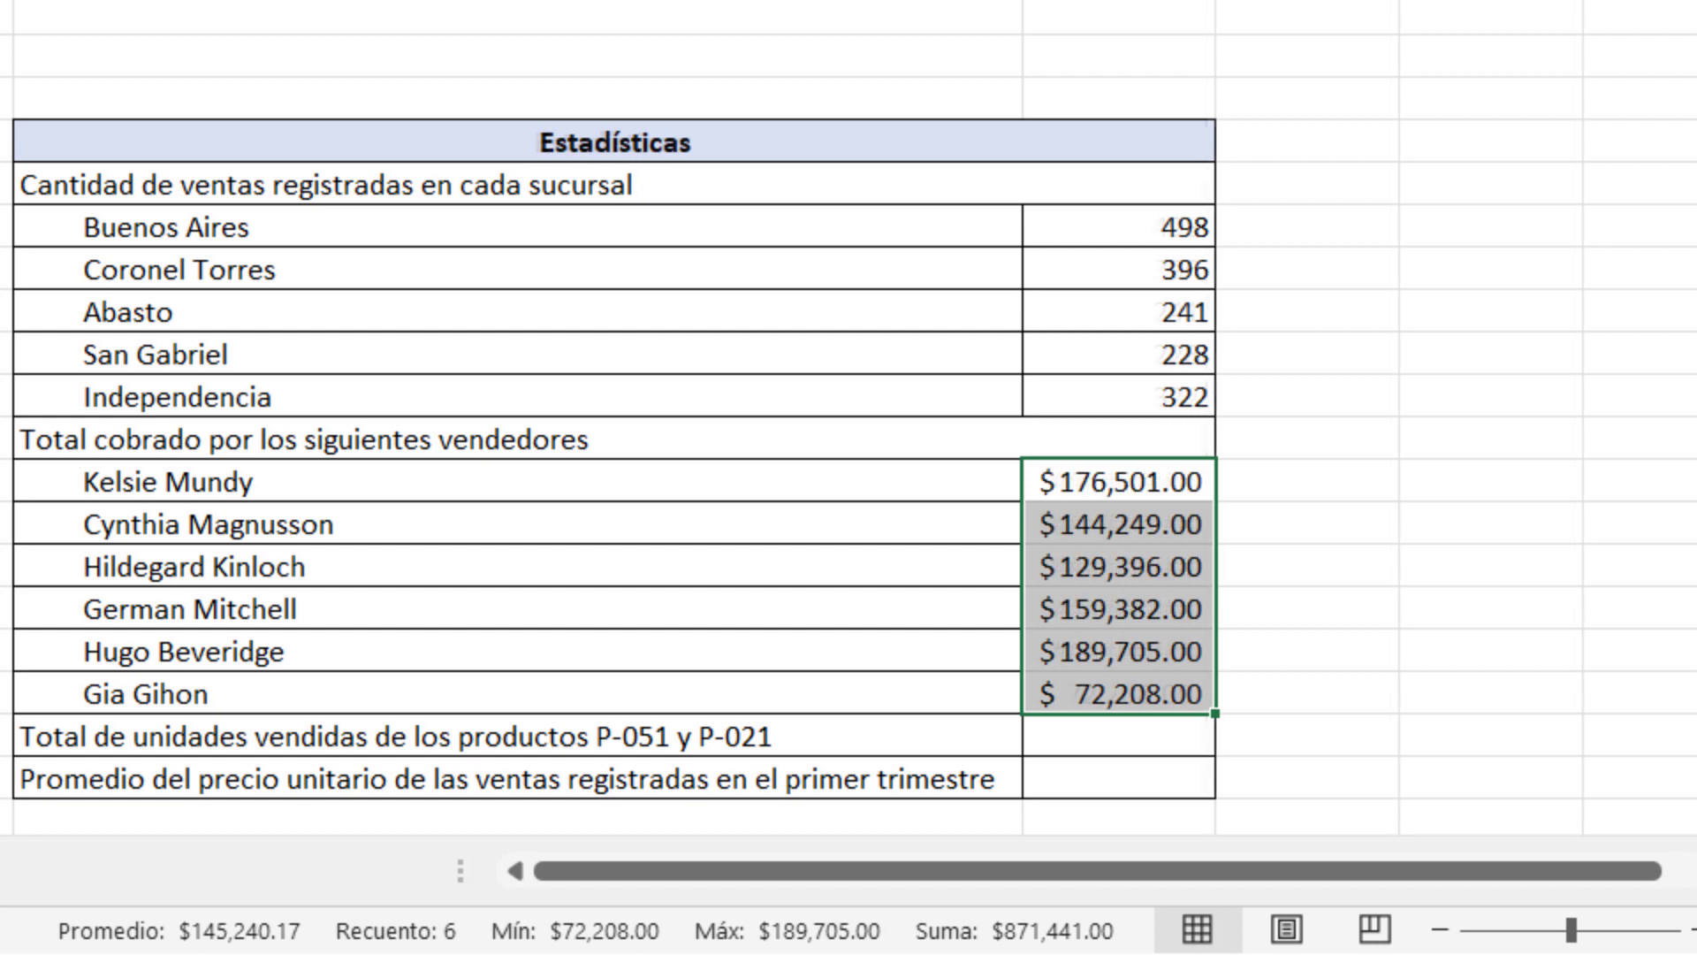
click(1126, 735)
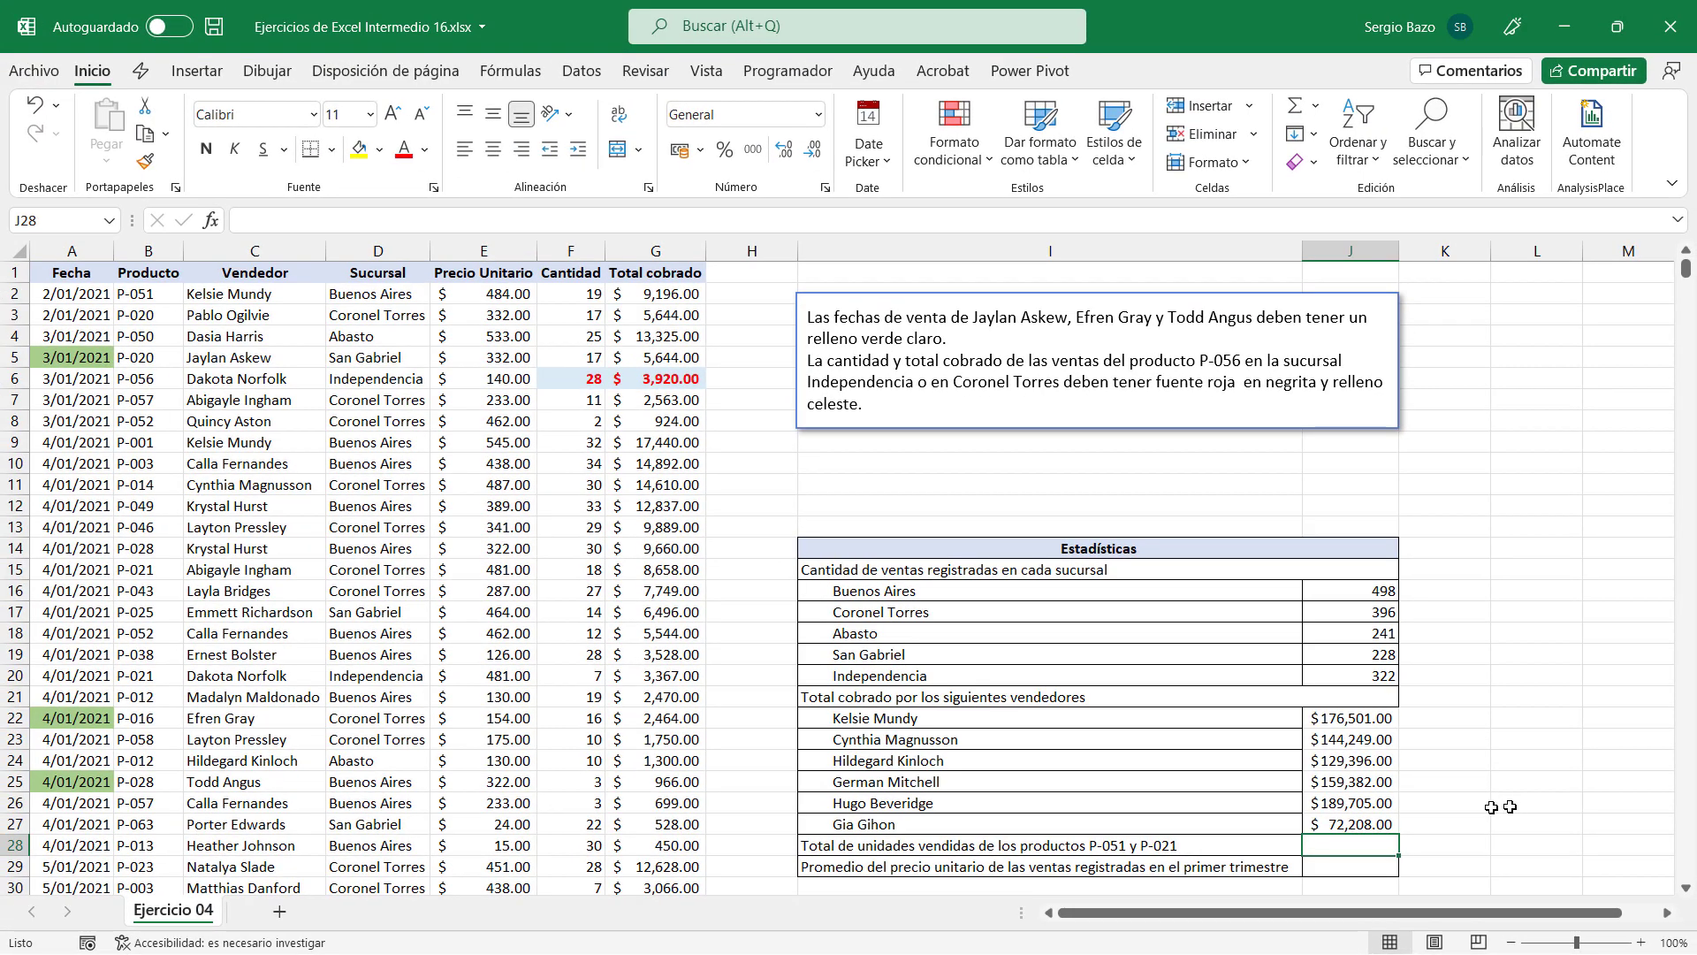
drag(579, 292, 573, 654)
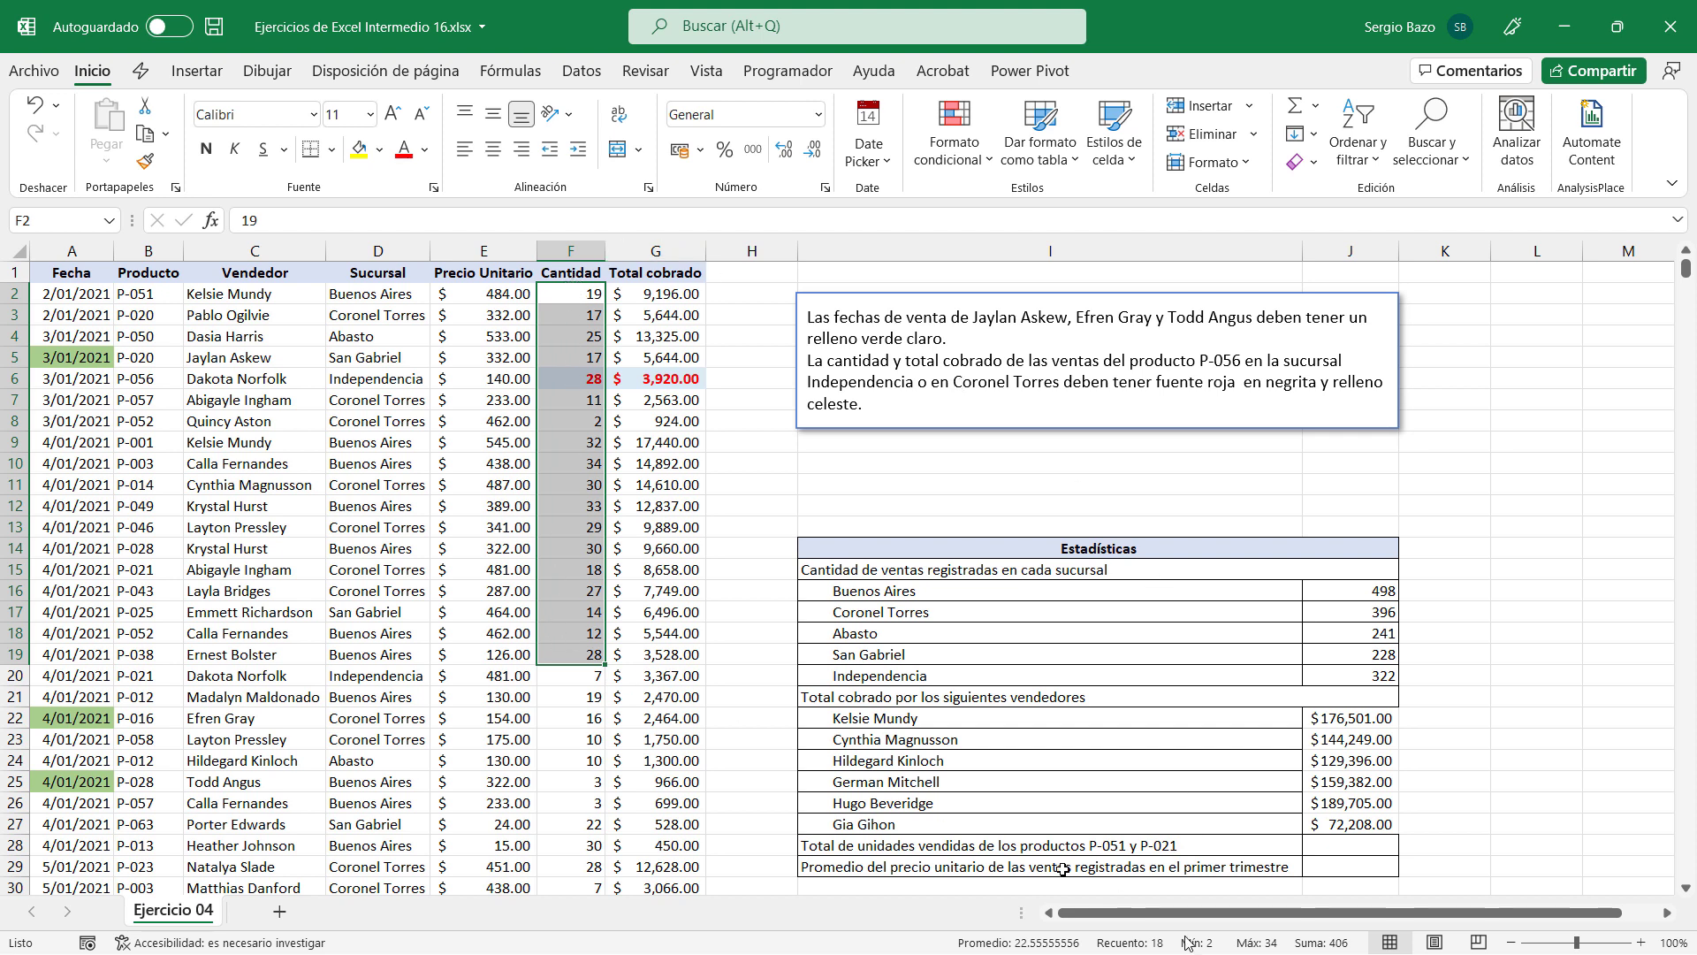
click(1355, 846)
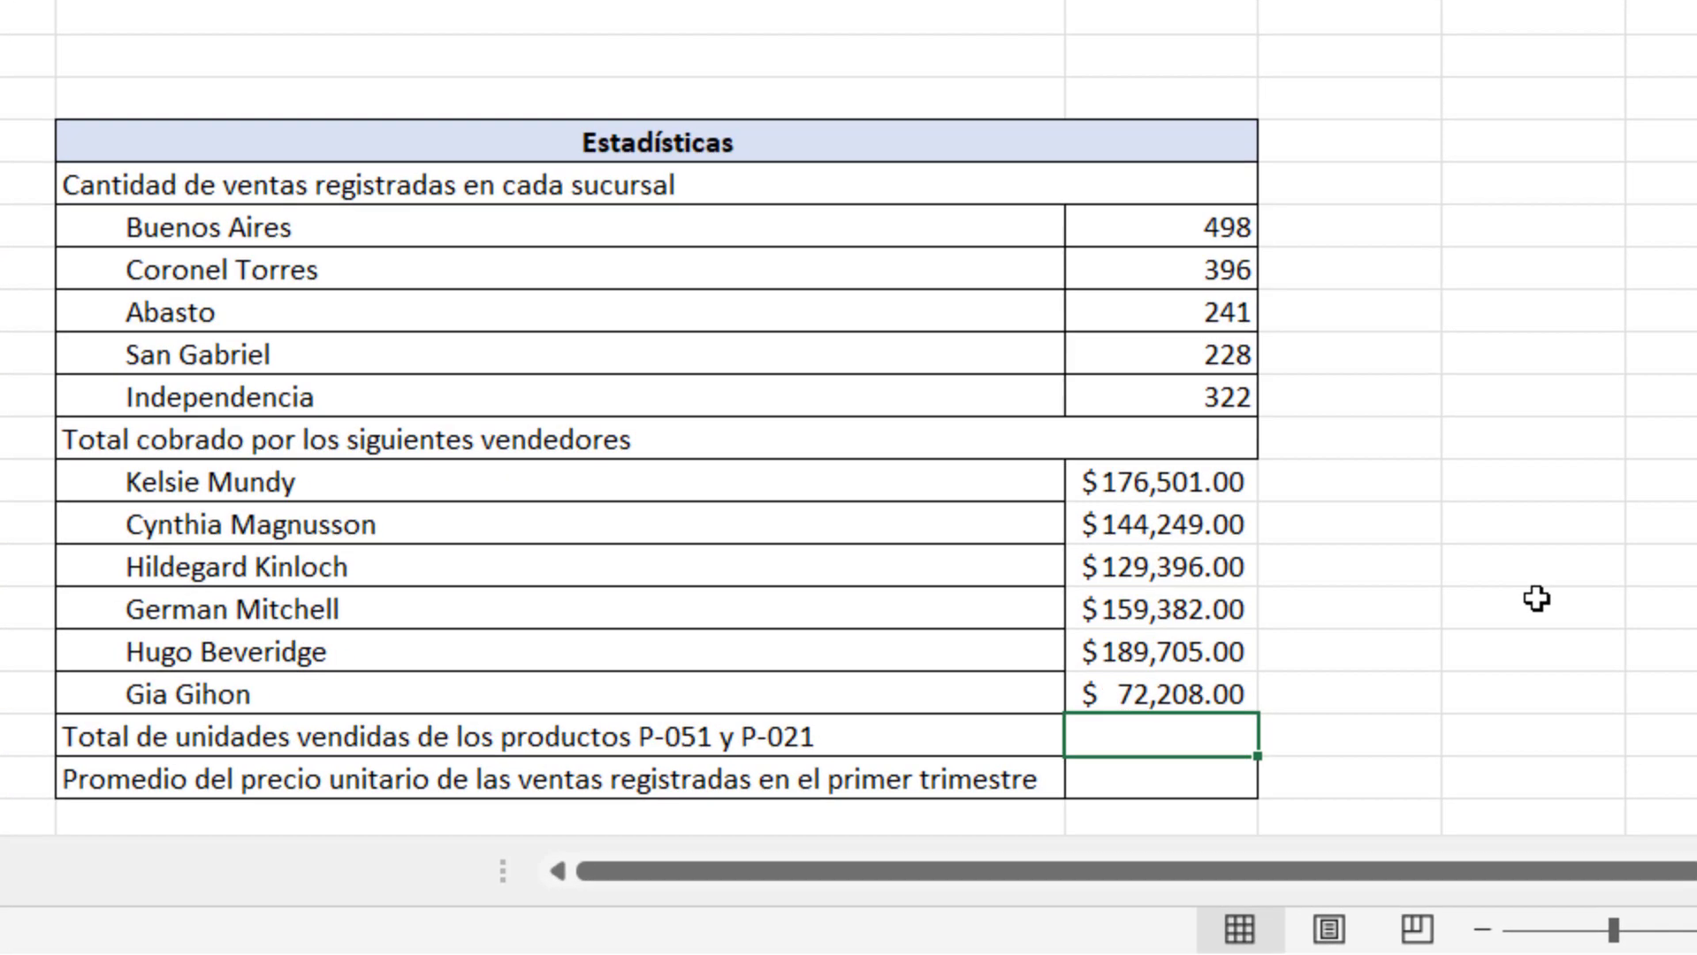
Type =SUMAR.SI(Producto;"p-051";Cantidad) in the units cell and begin a second +SUMAR term
text(=sumar)
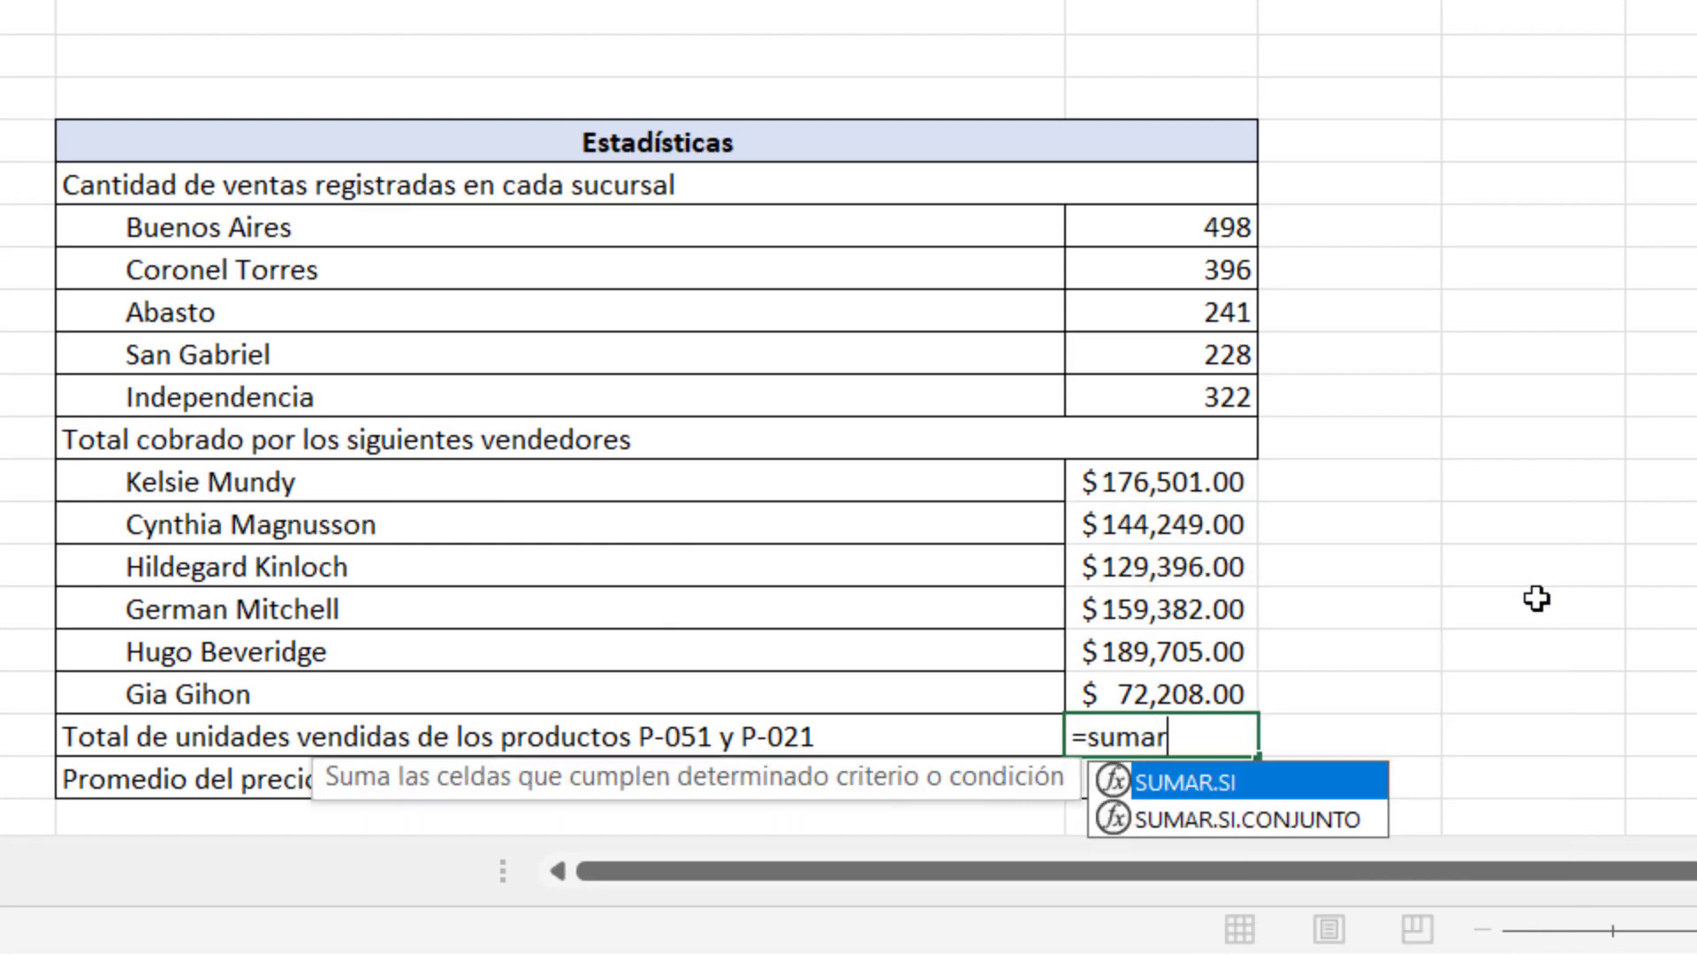
key(Tab)
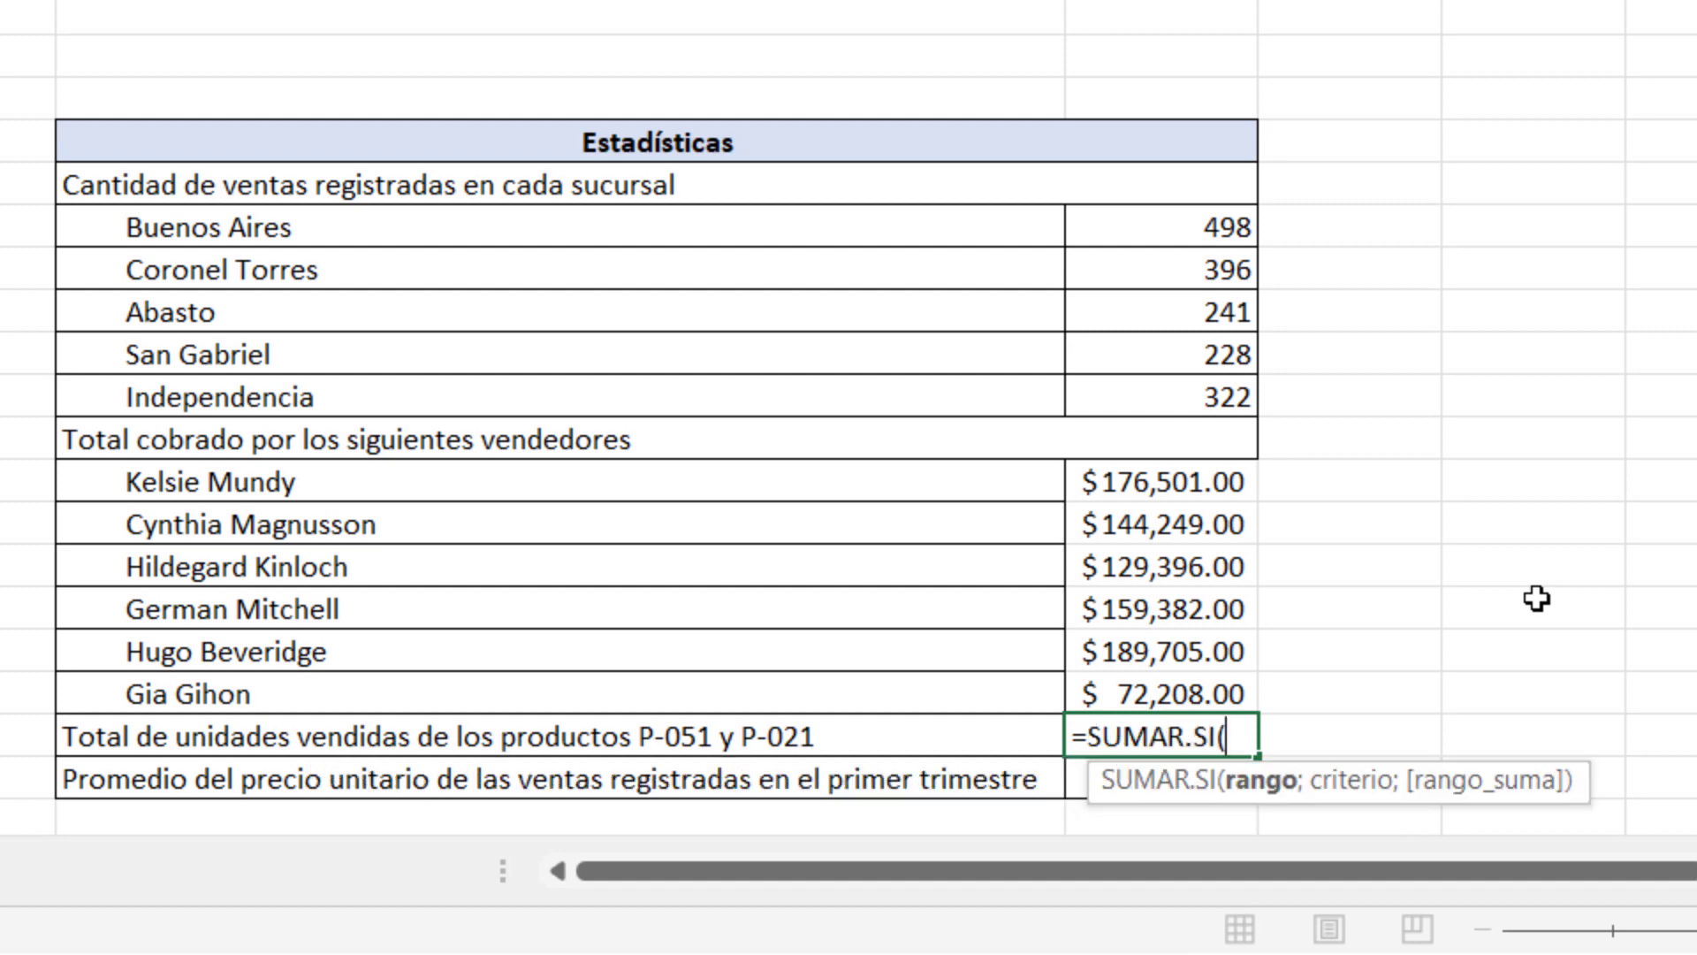
text(produ)
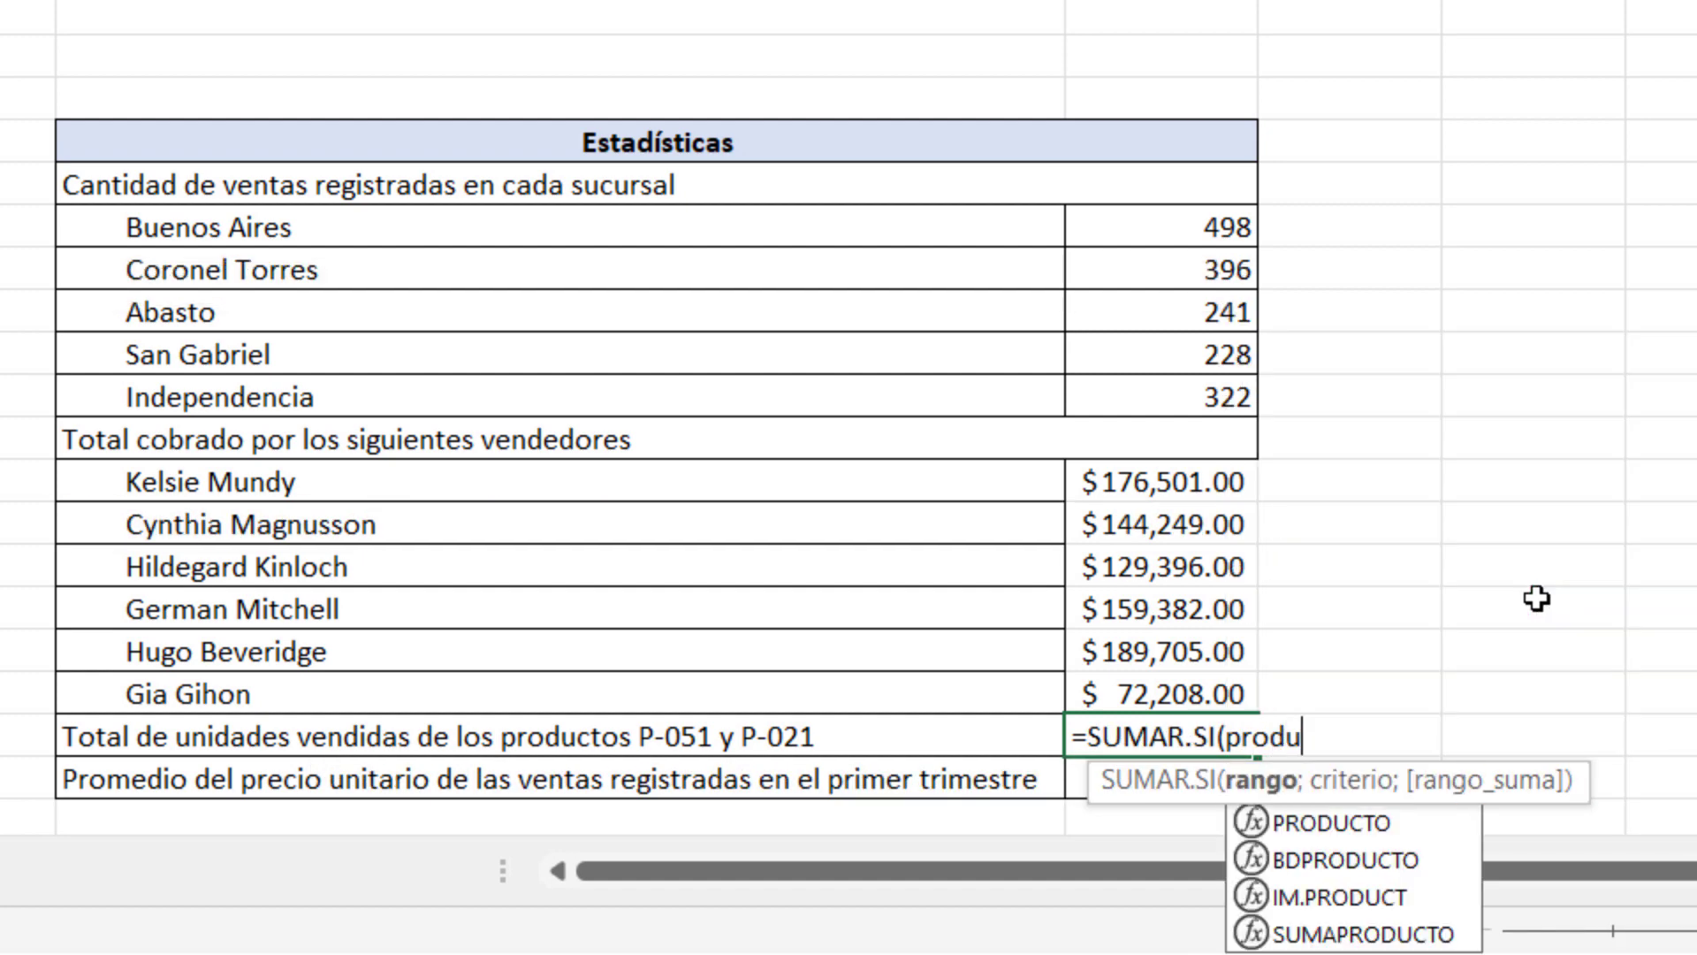
text(cto)
key(Tab)
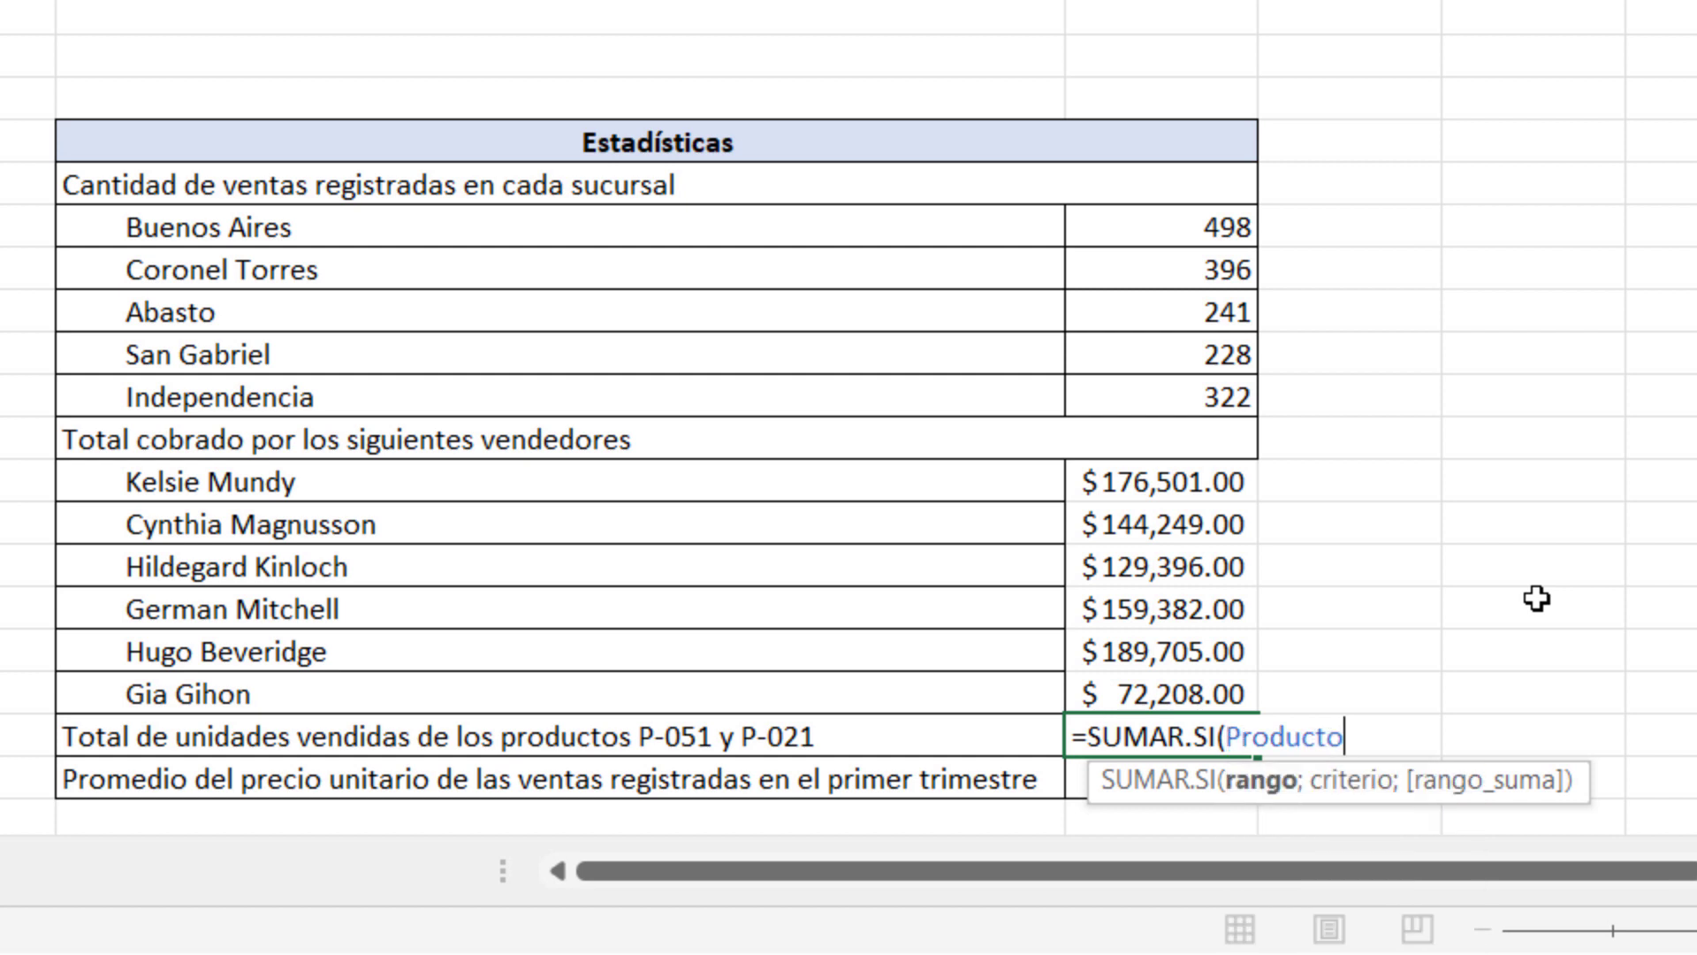
text(;)
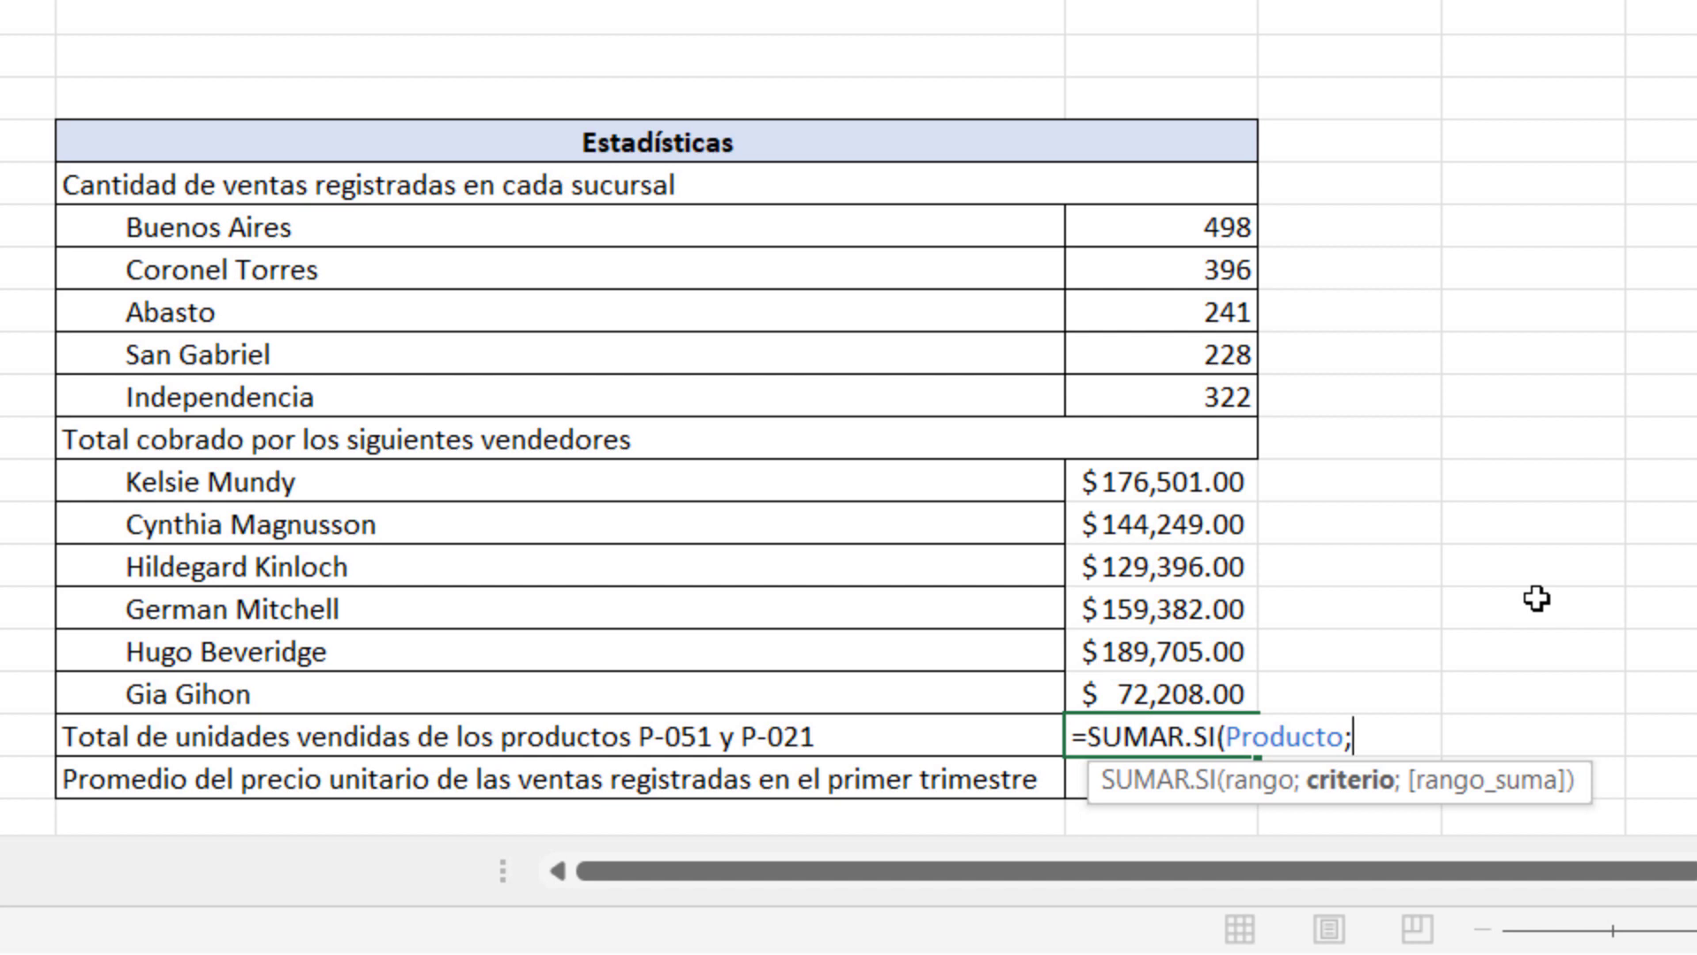
text(")
text(p)
text(-)
text(051")
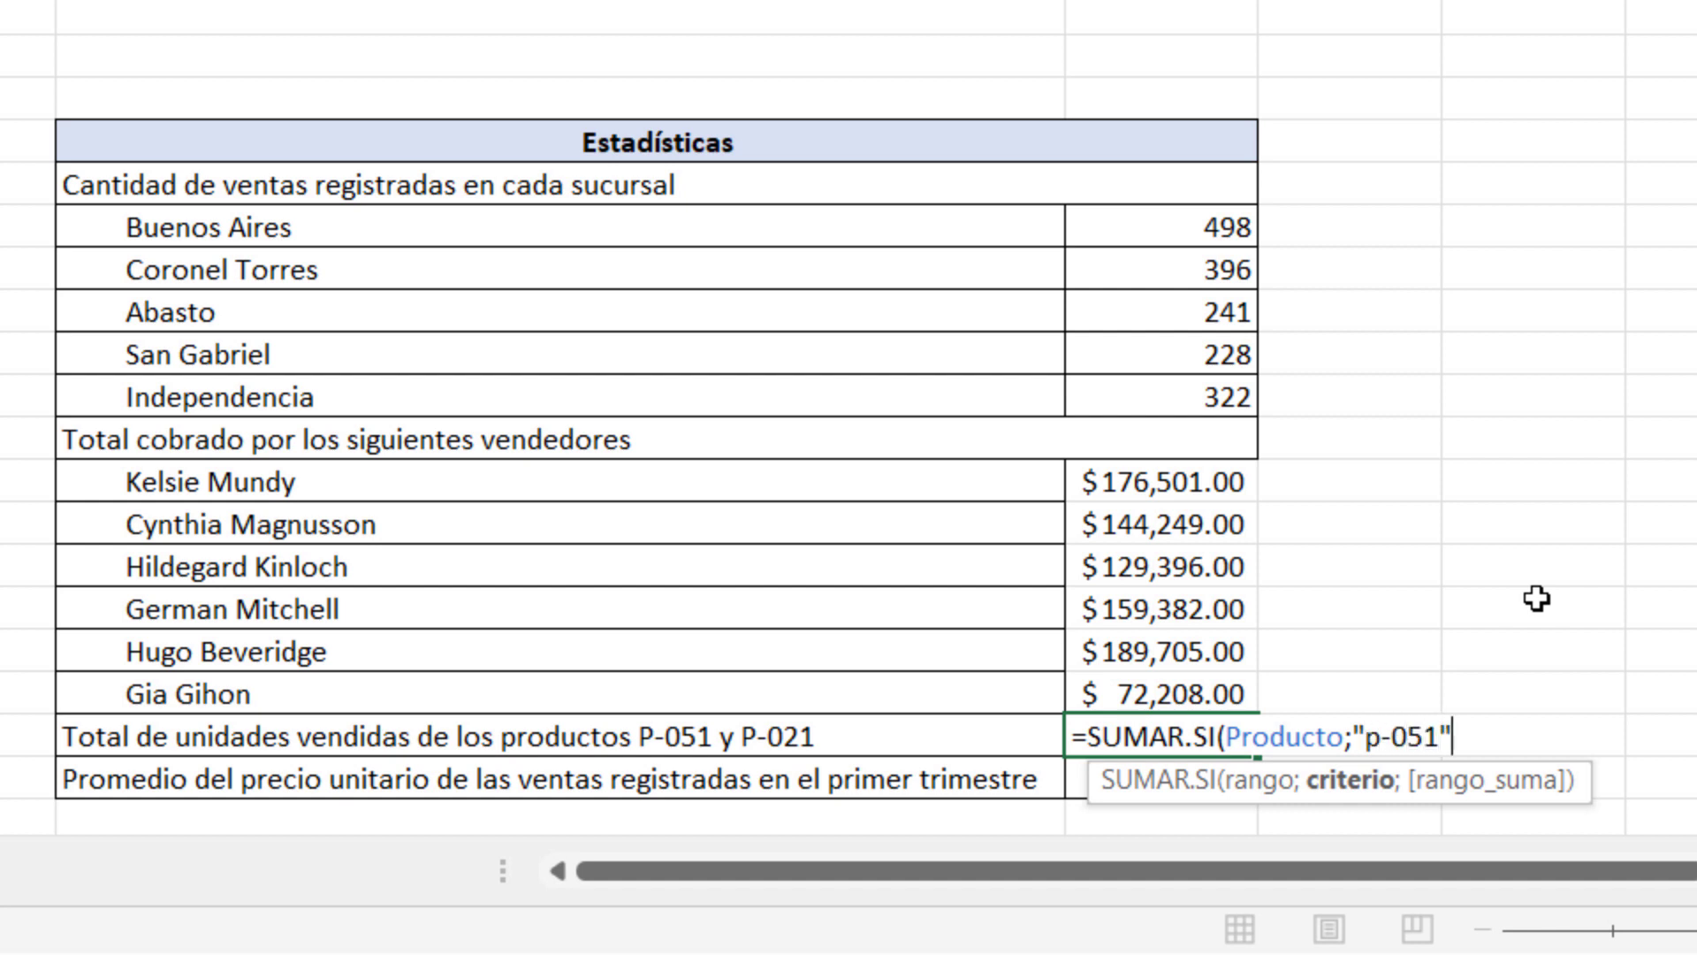
text(;)
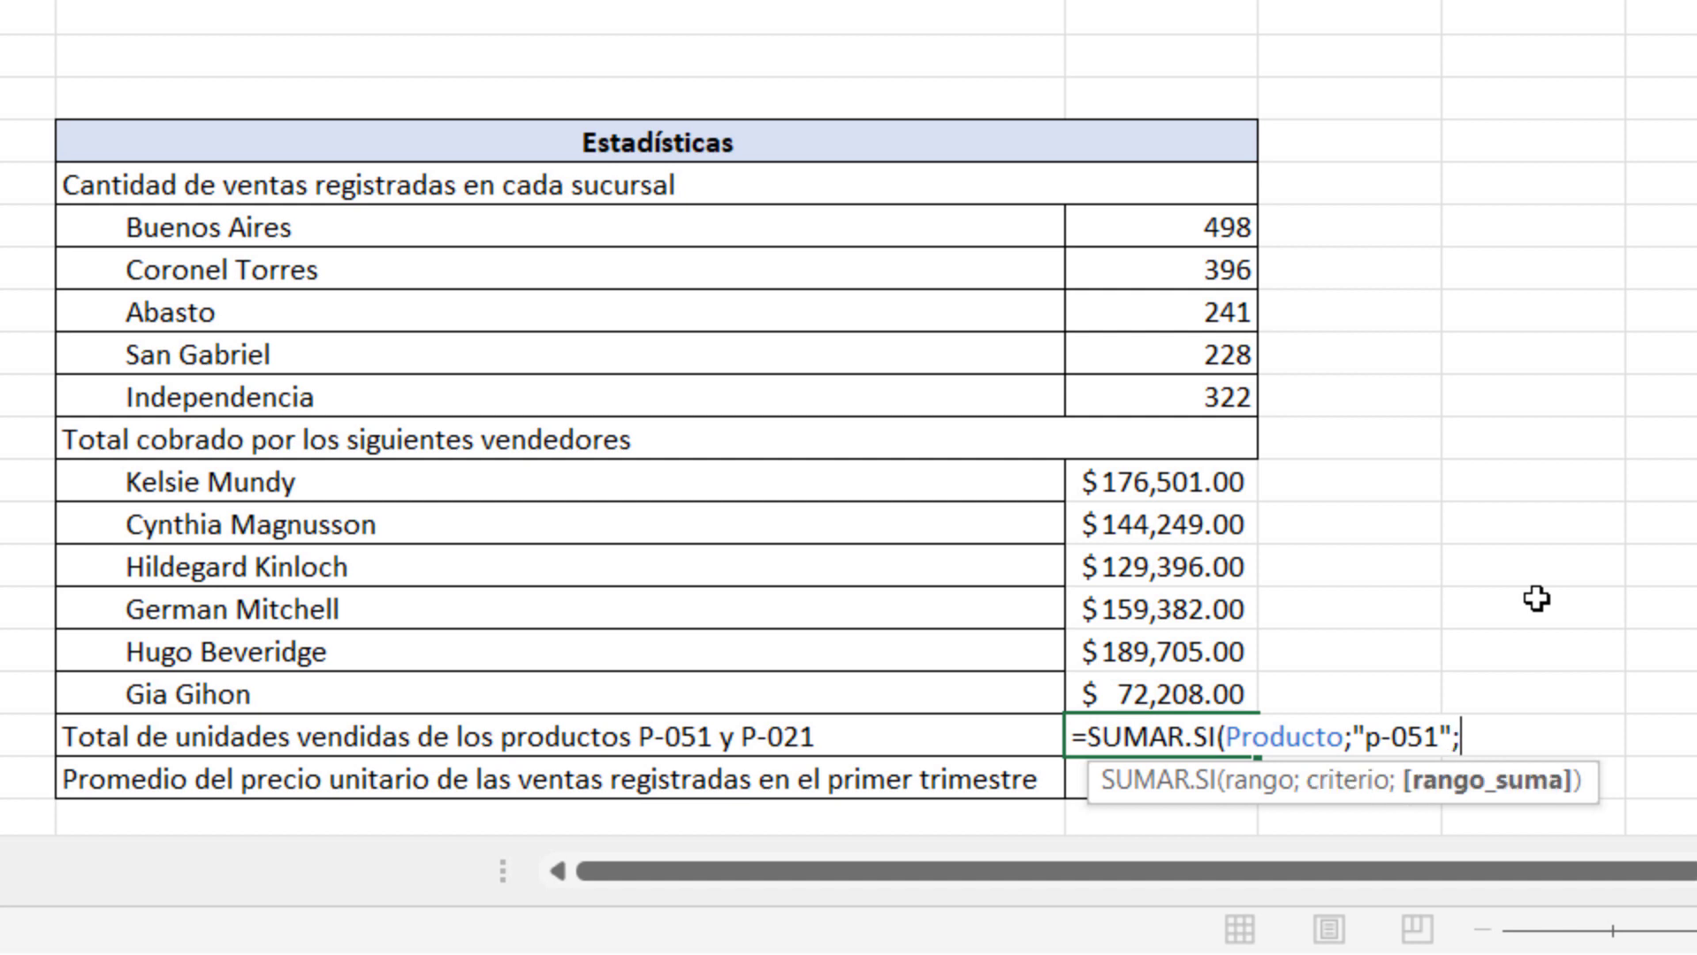
text(can)
key(Tab)
text())
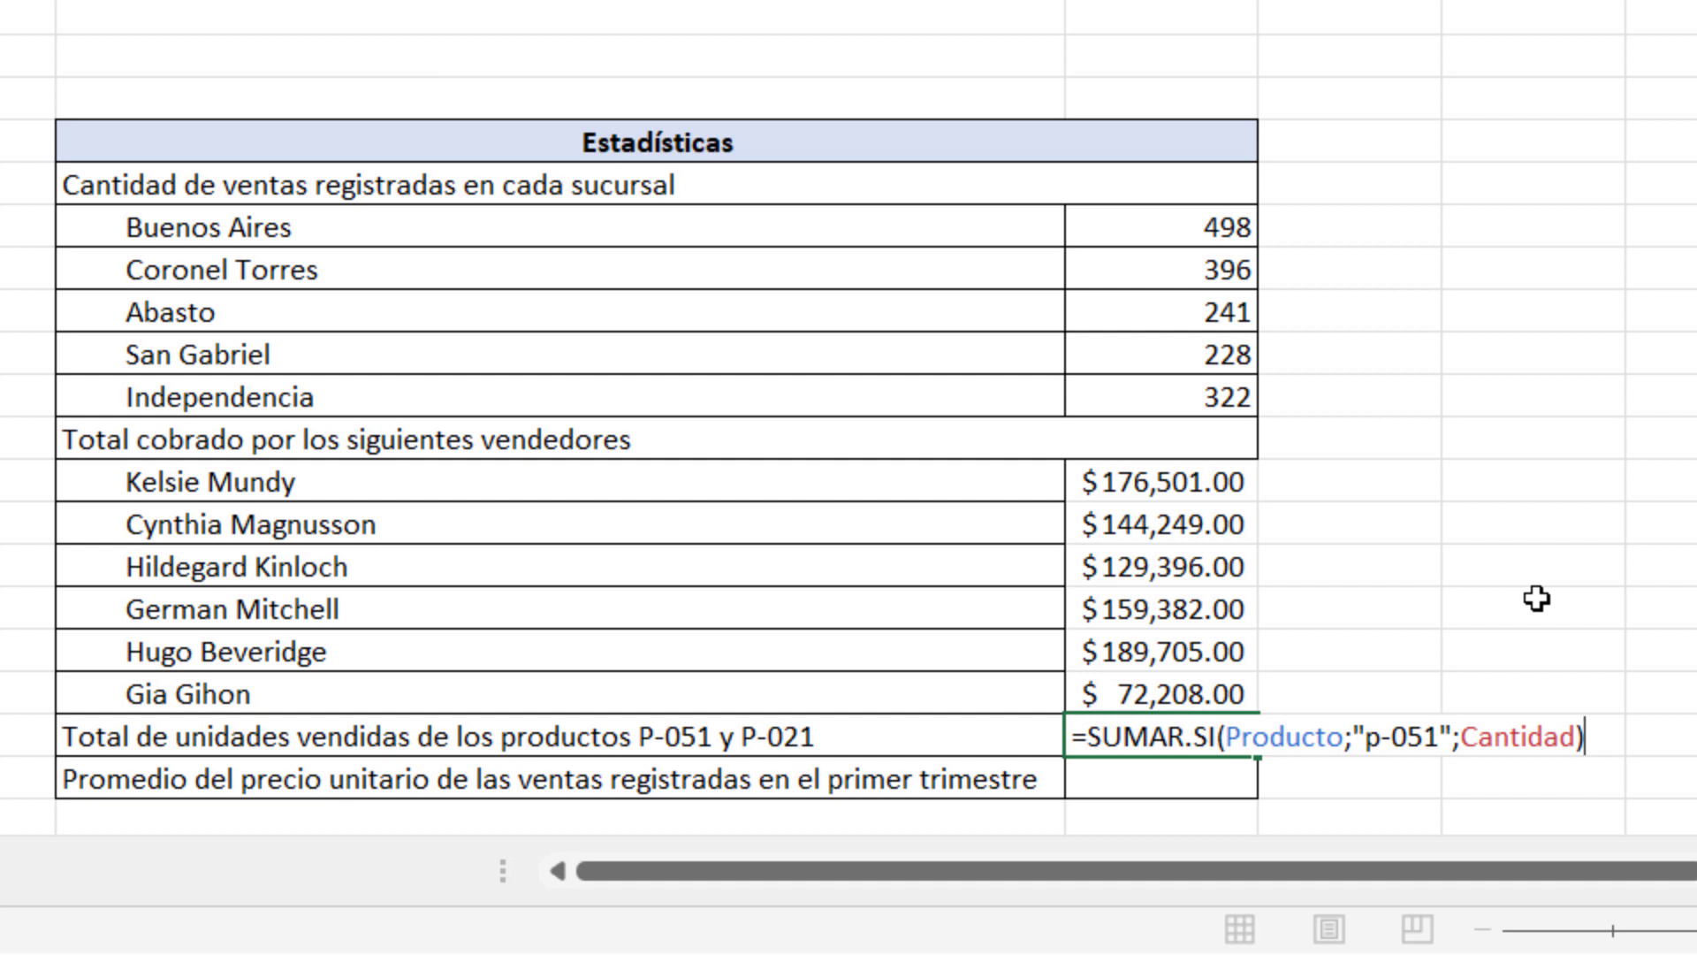
text(+su)
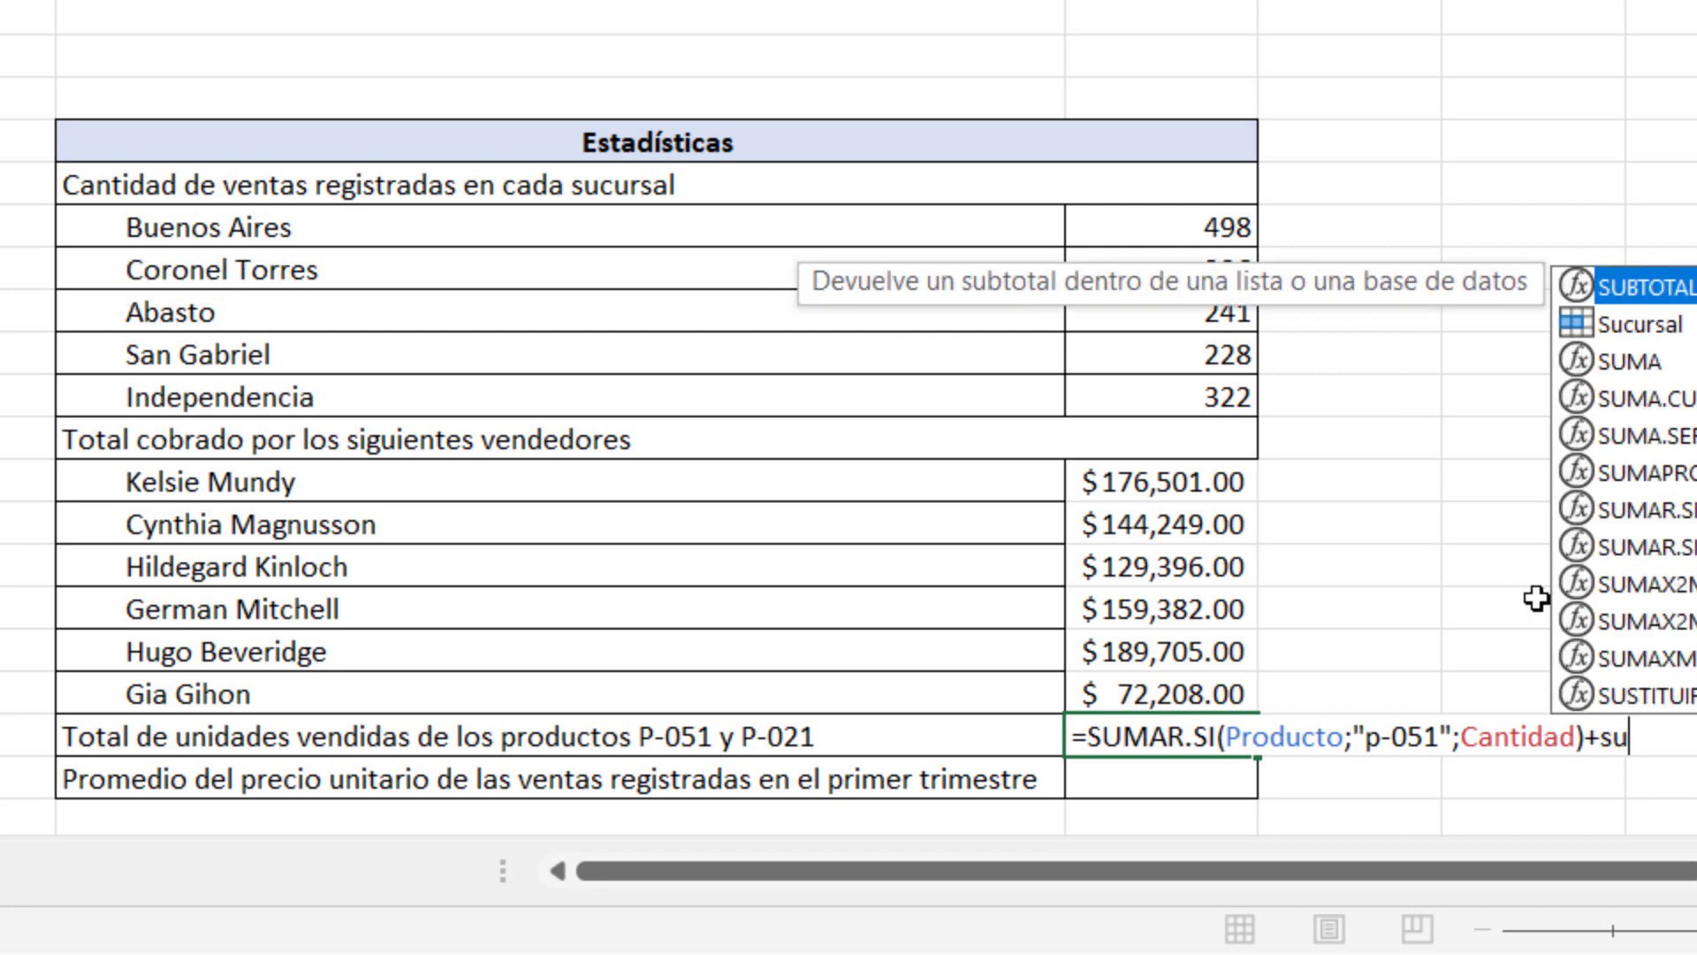
text(mar)
Append +SUMAR.SI(Producto;"p-021";Cantidad) and commit, giving a units total of 961
key(Tab)
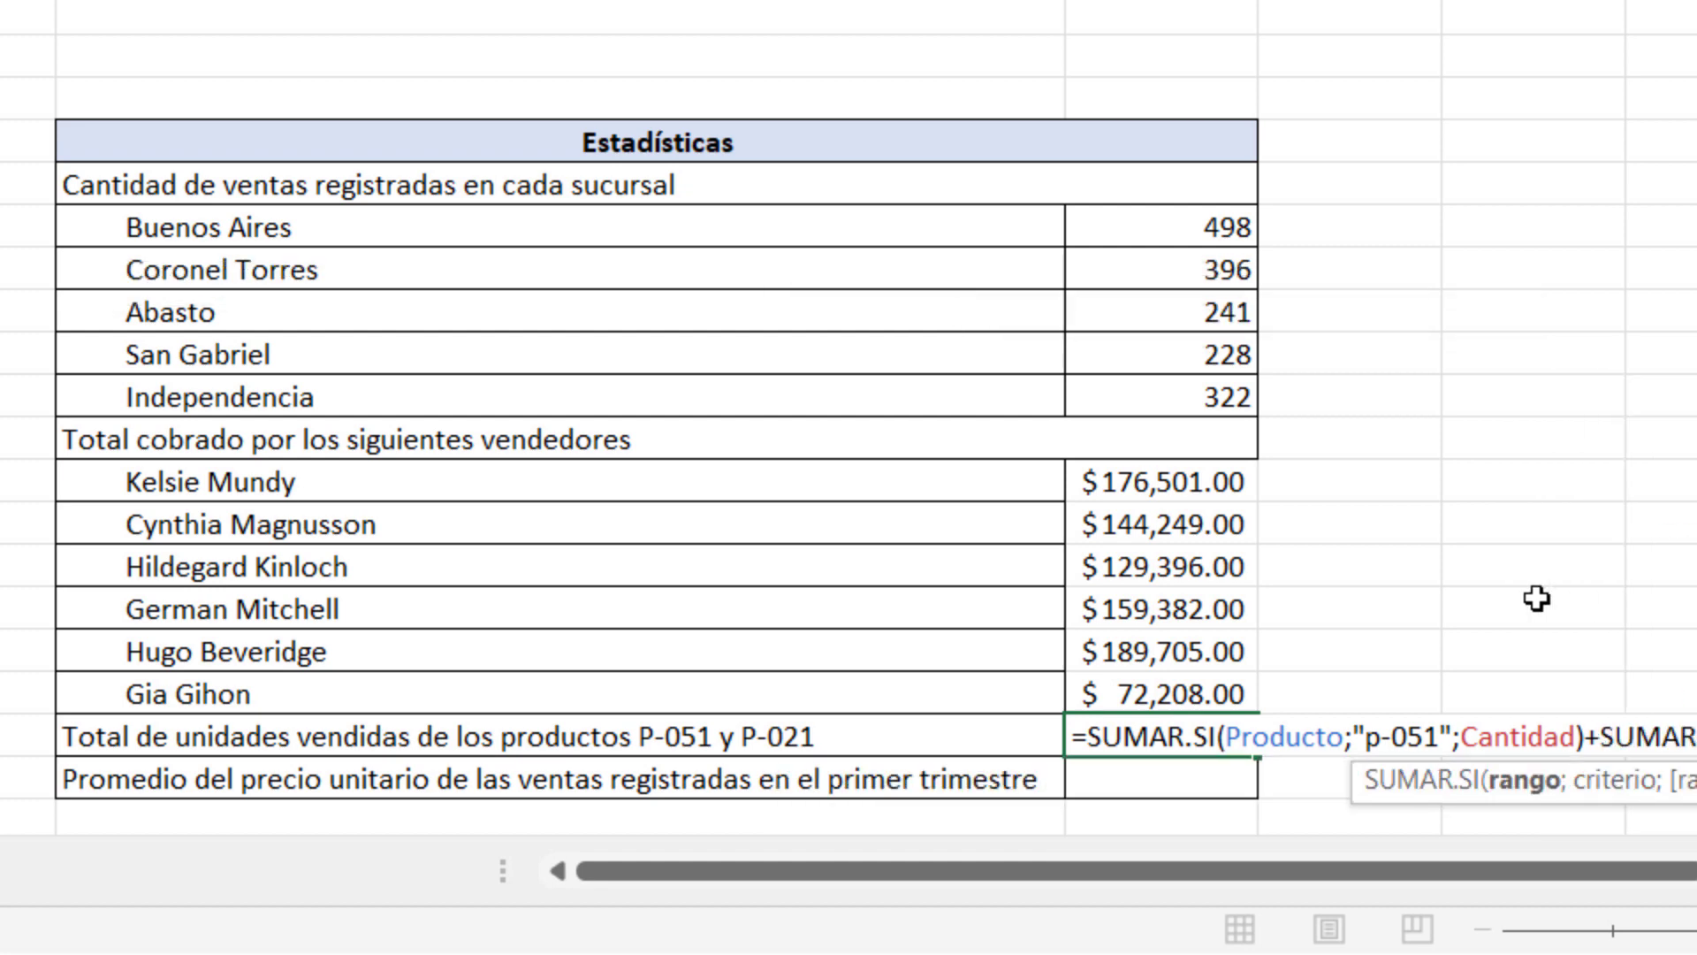
text(Producto)
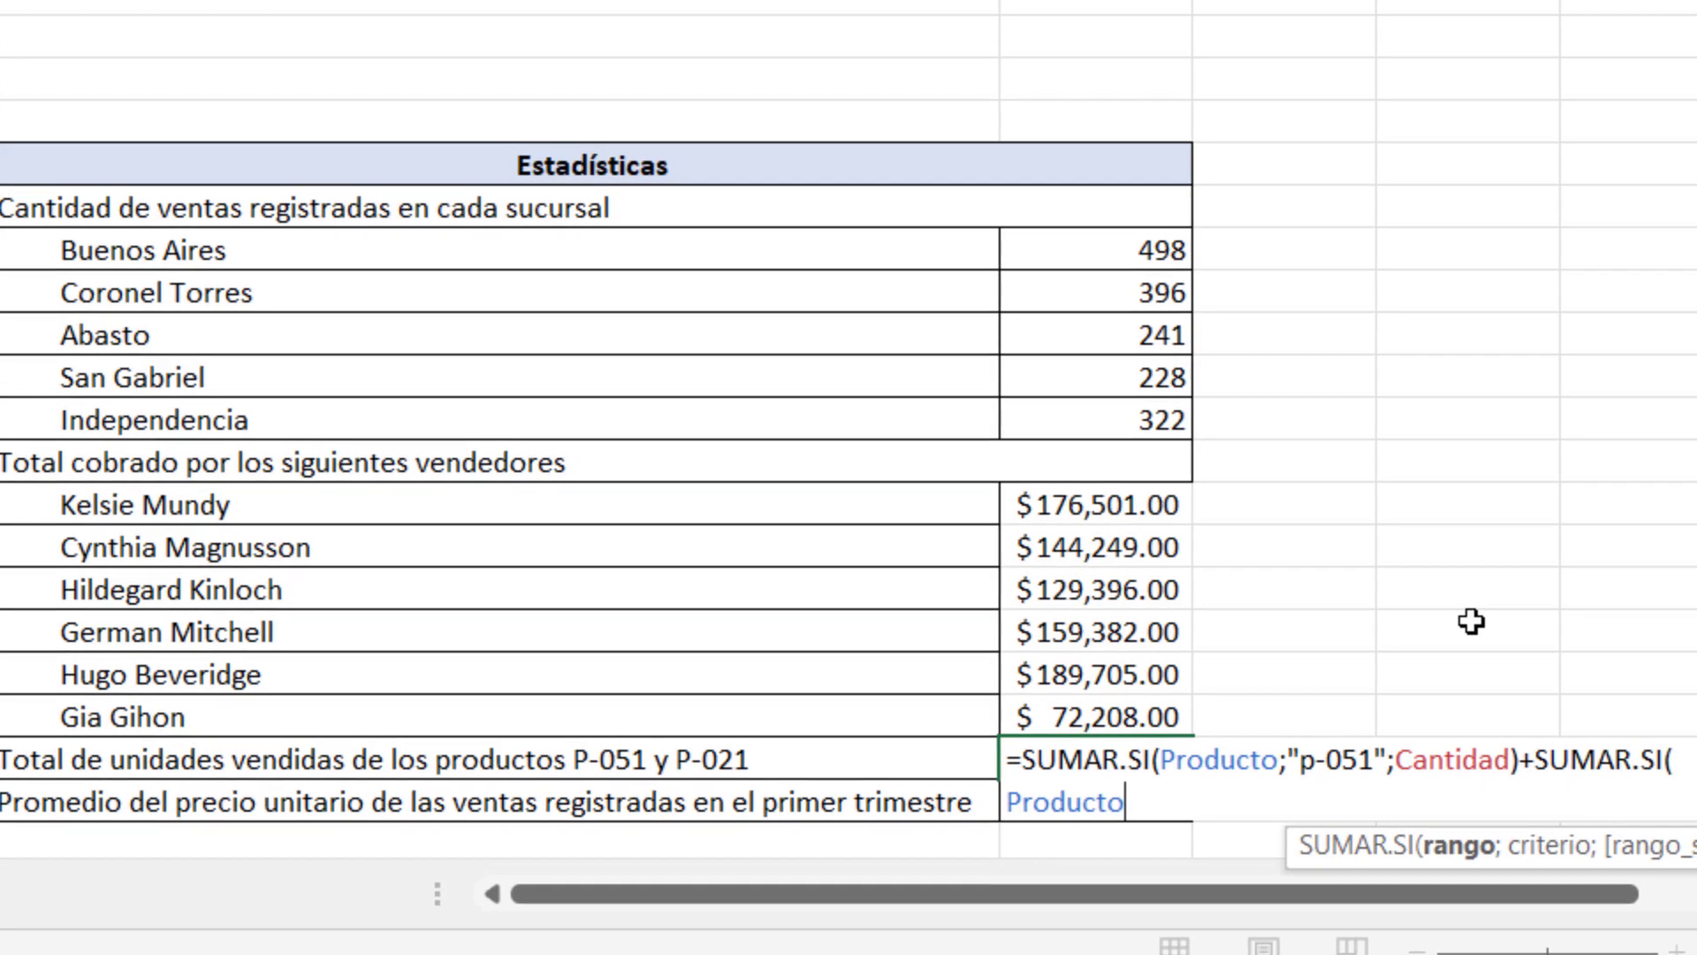
text(;)
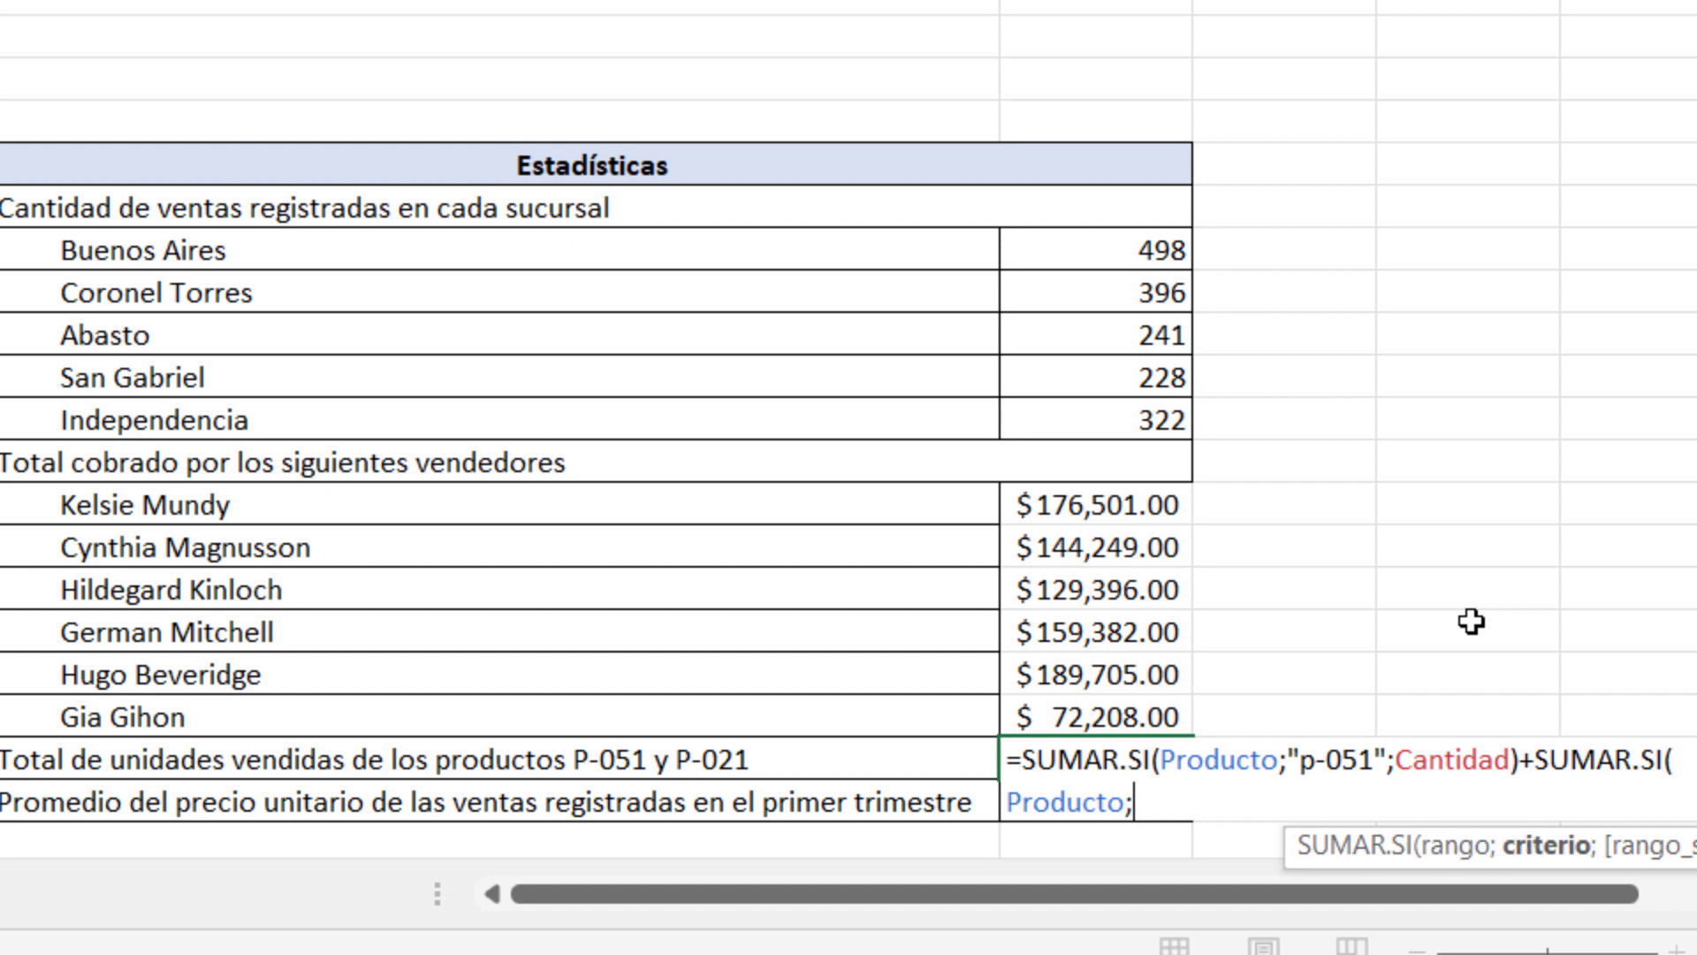
text(")
text(p)
text(-)
text(021")
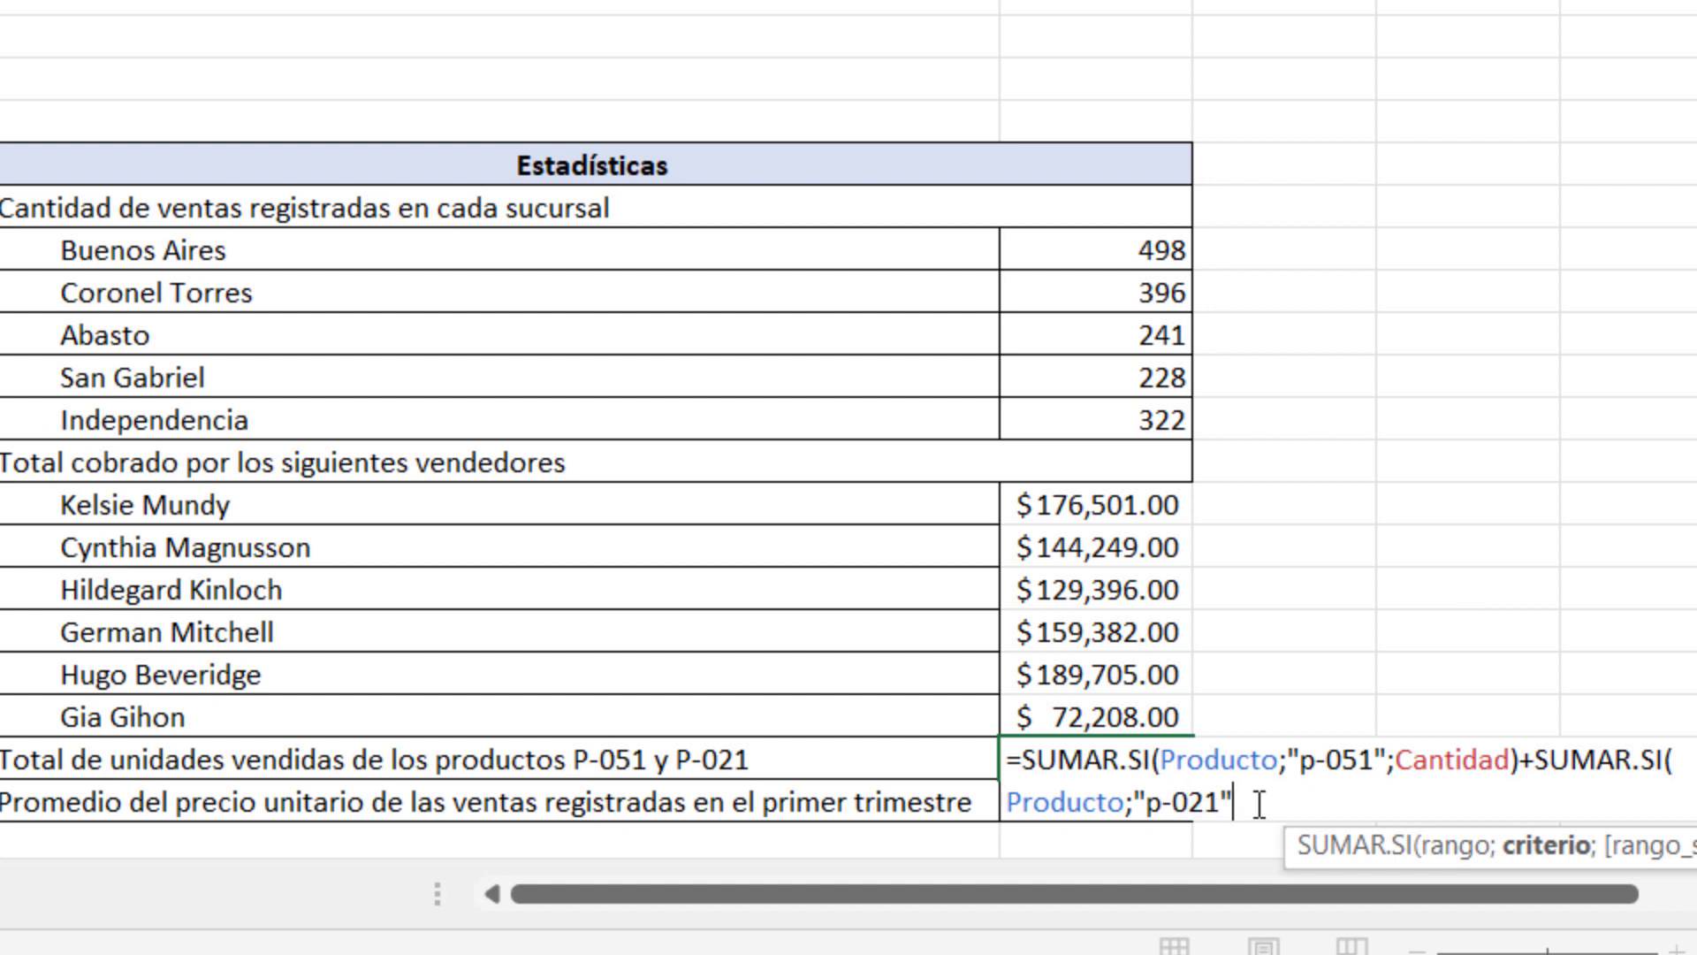
text(;)
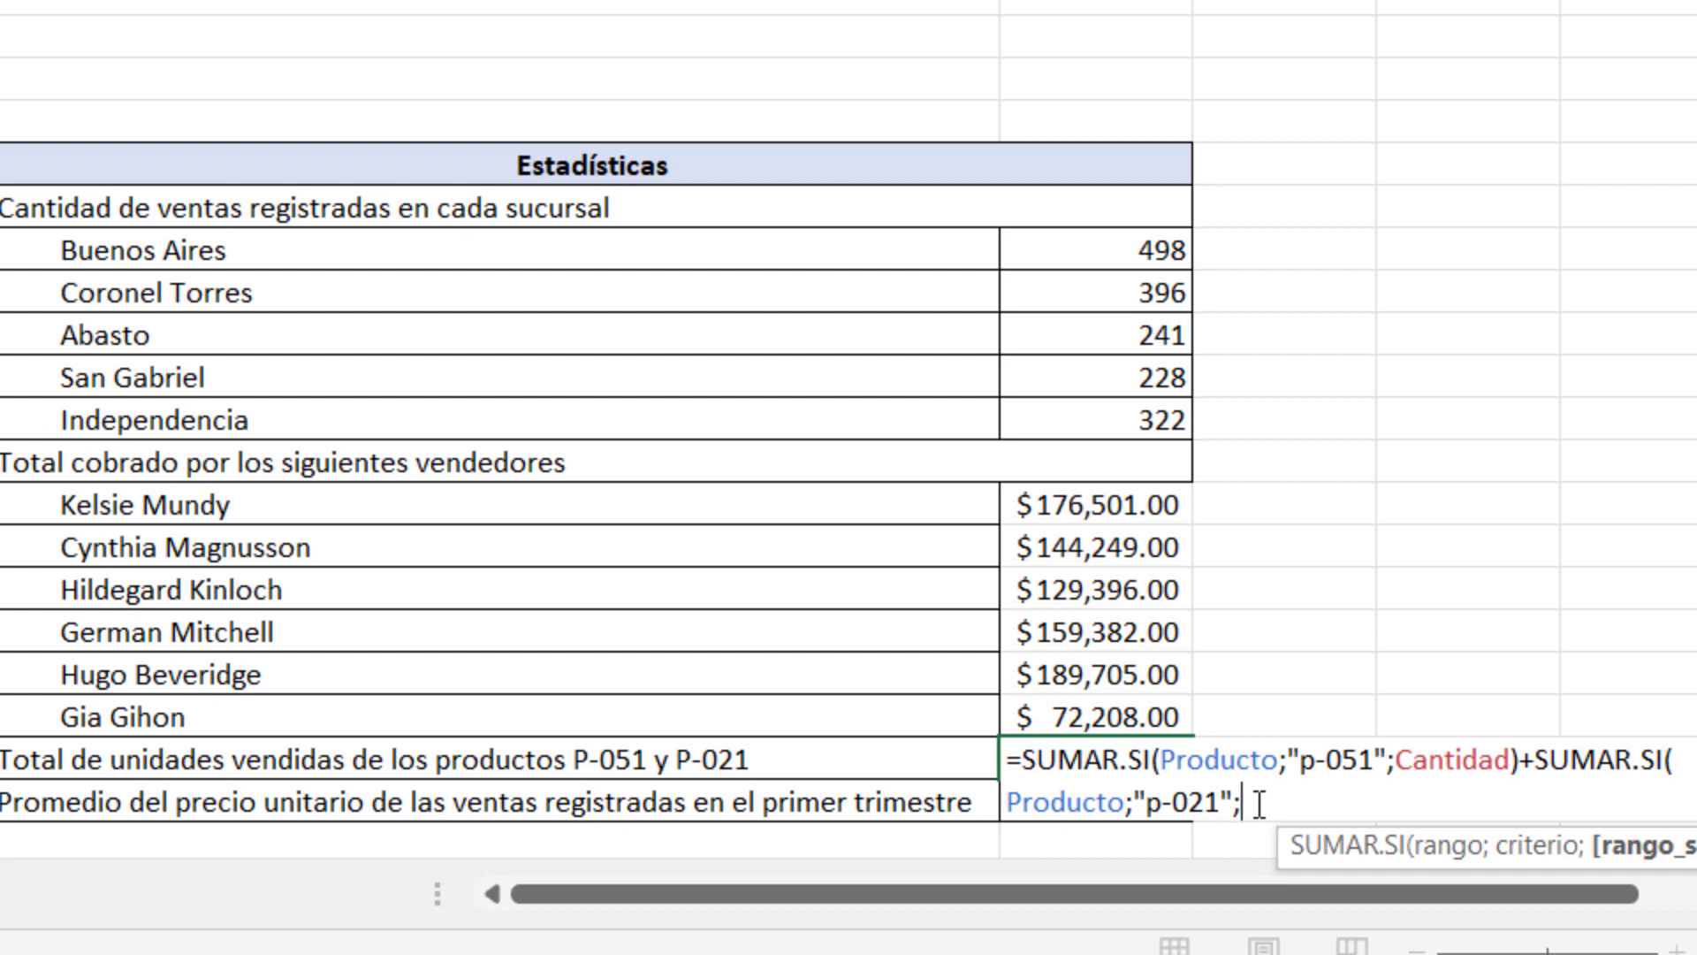
text(can)
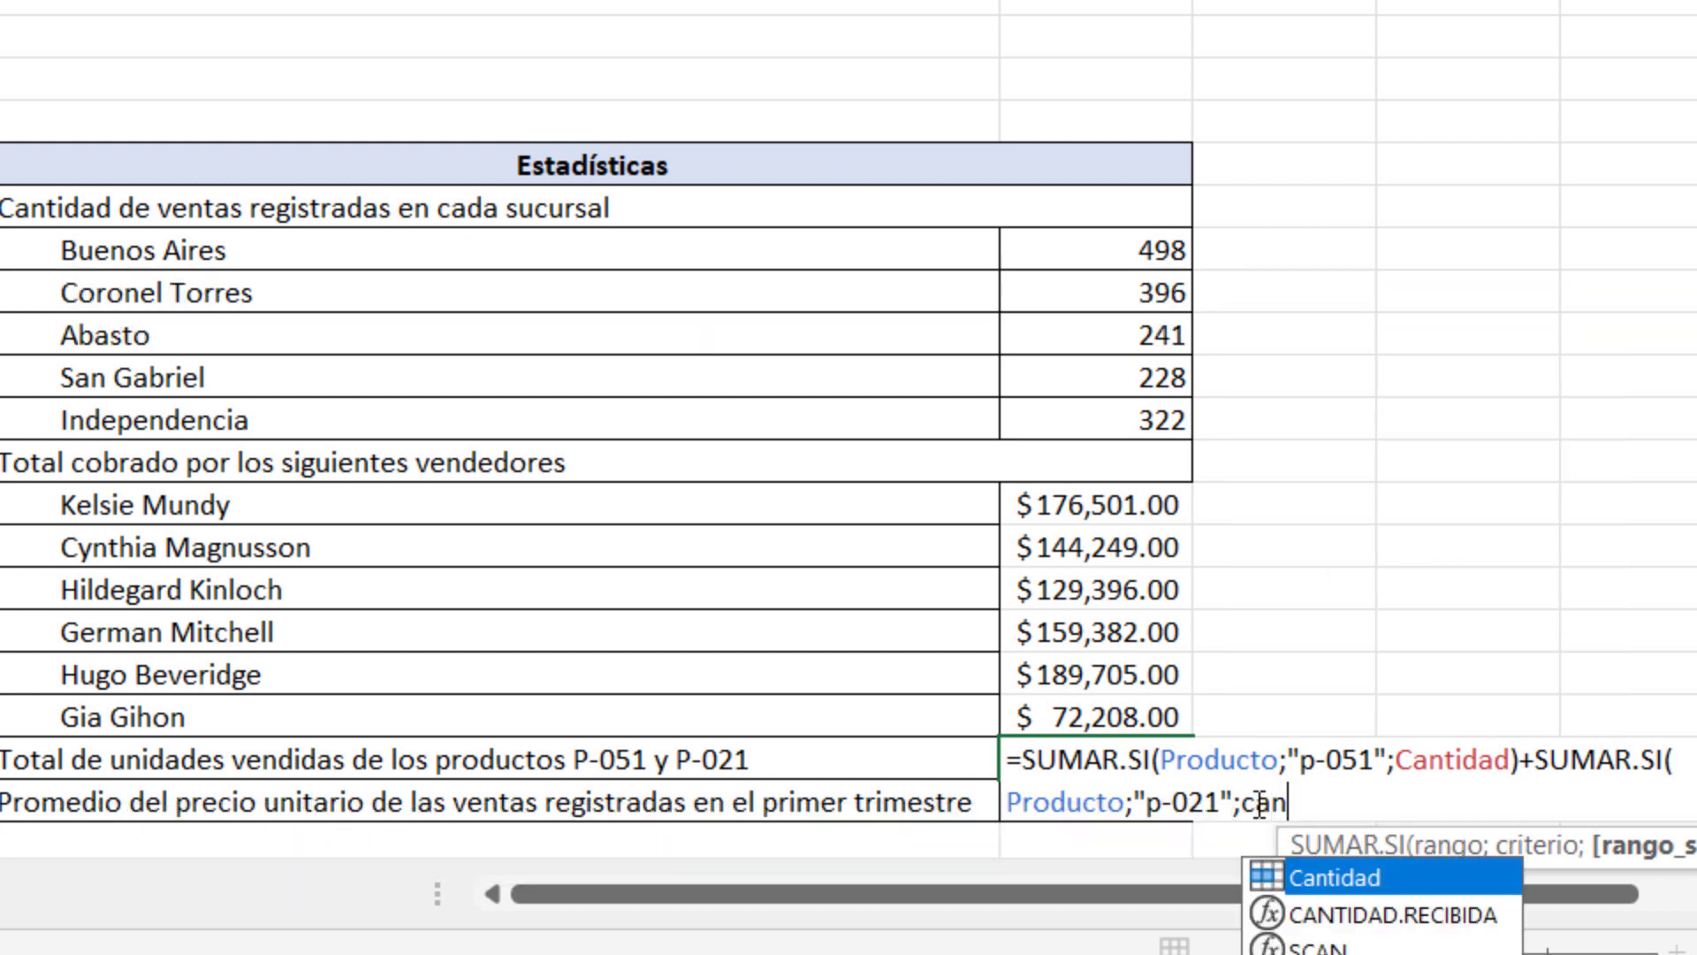
text(ti)
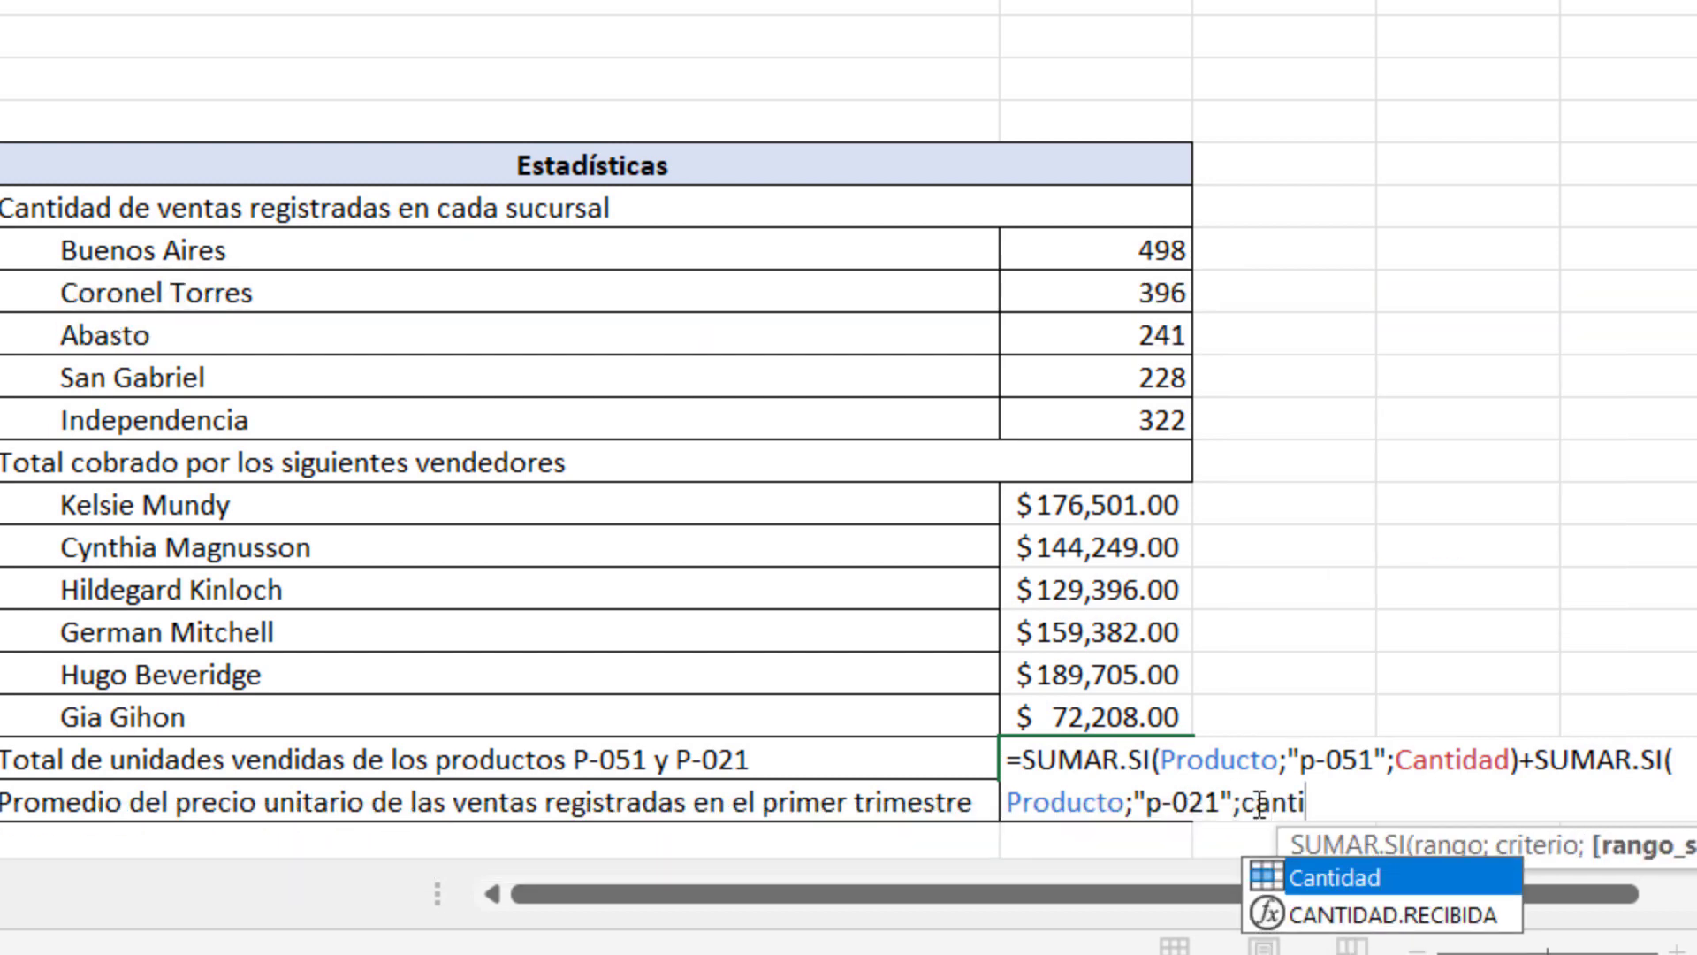
key(Tab)
text())
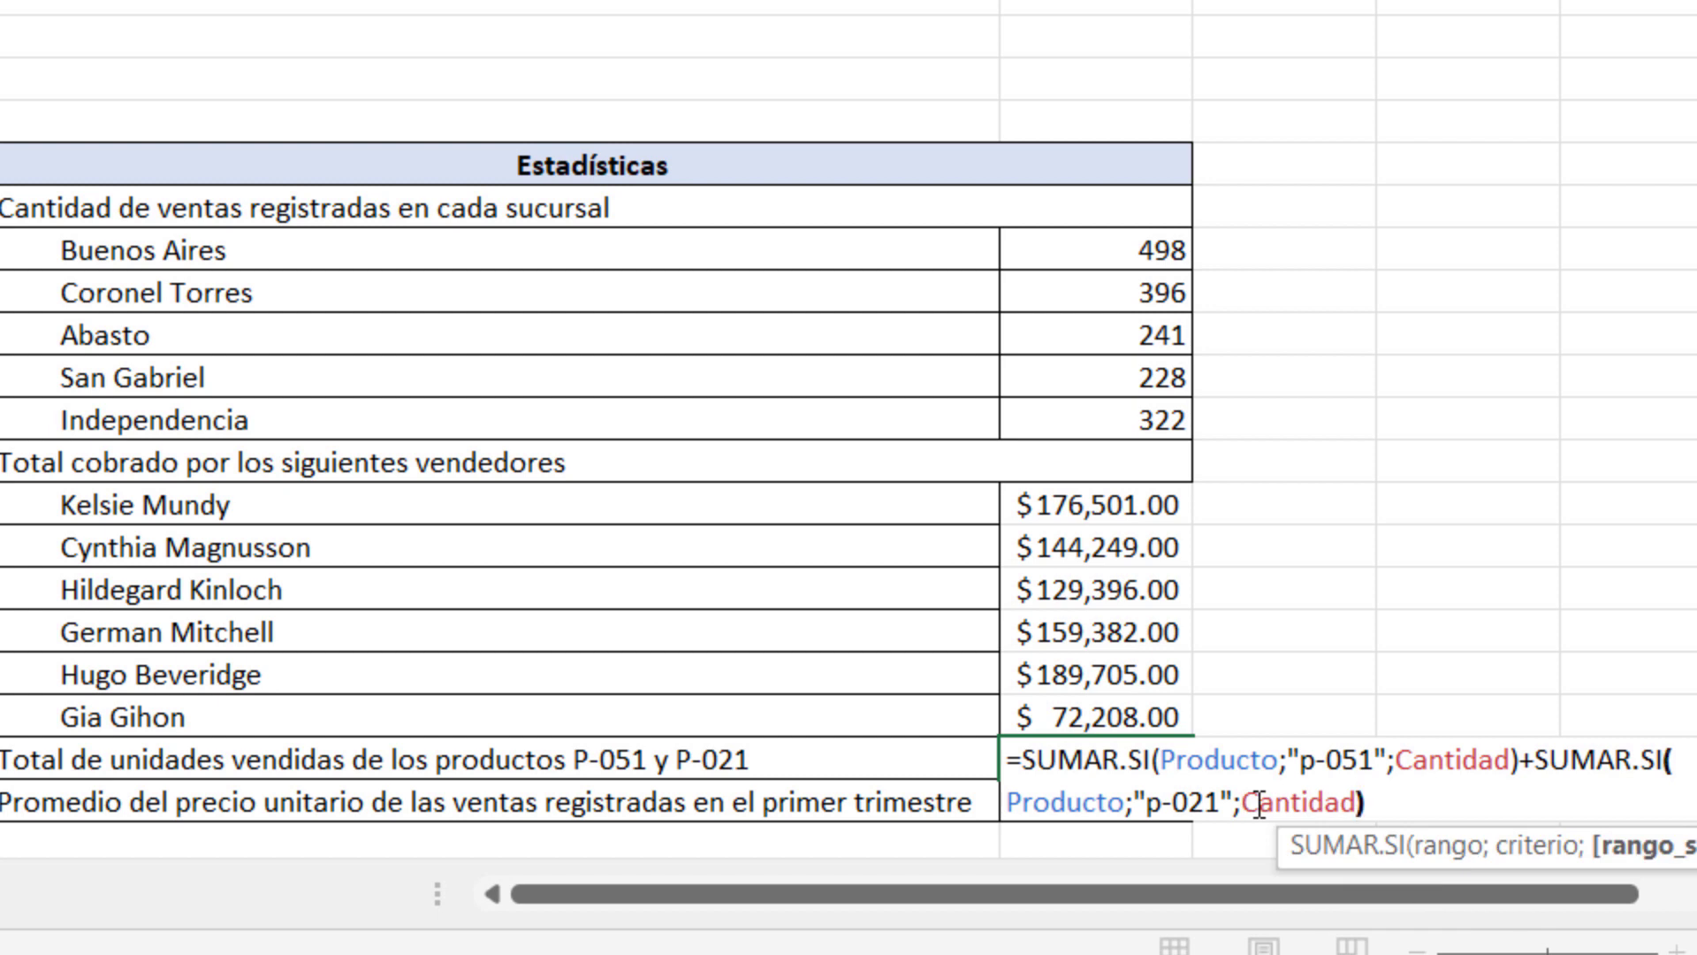
key(Return)
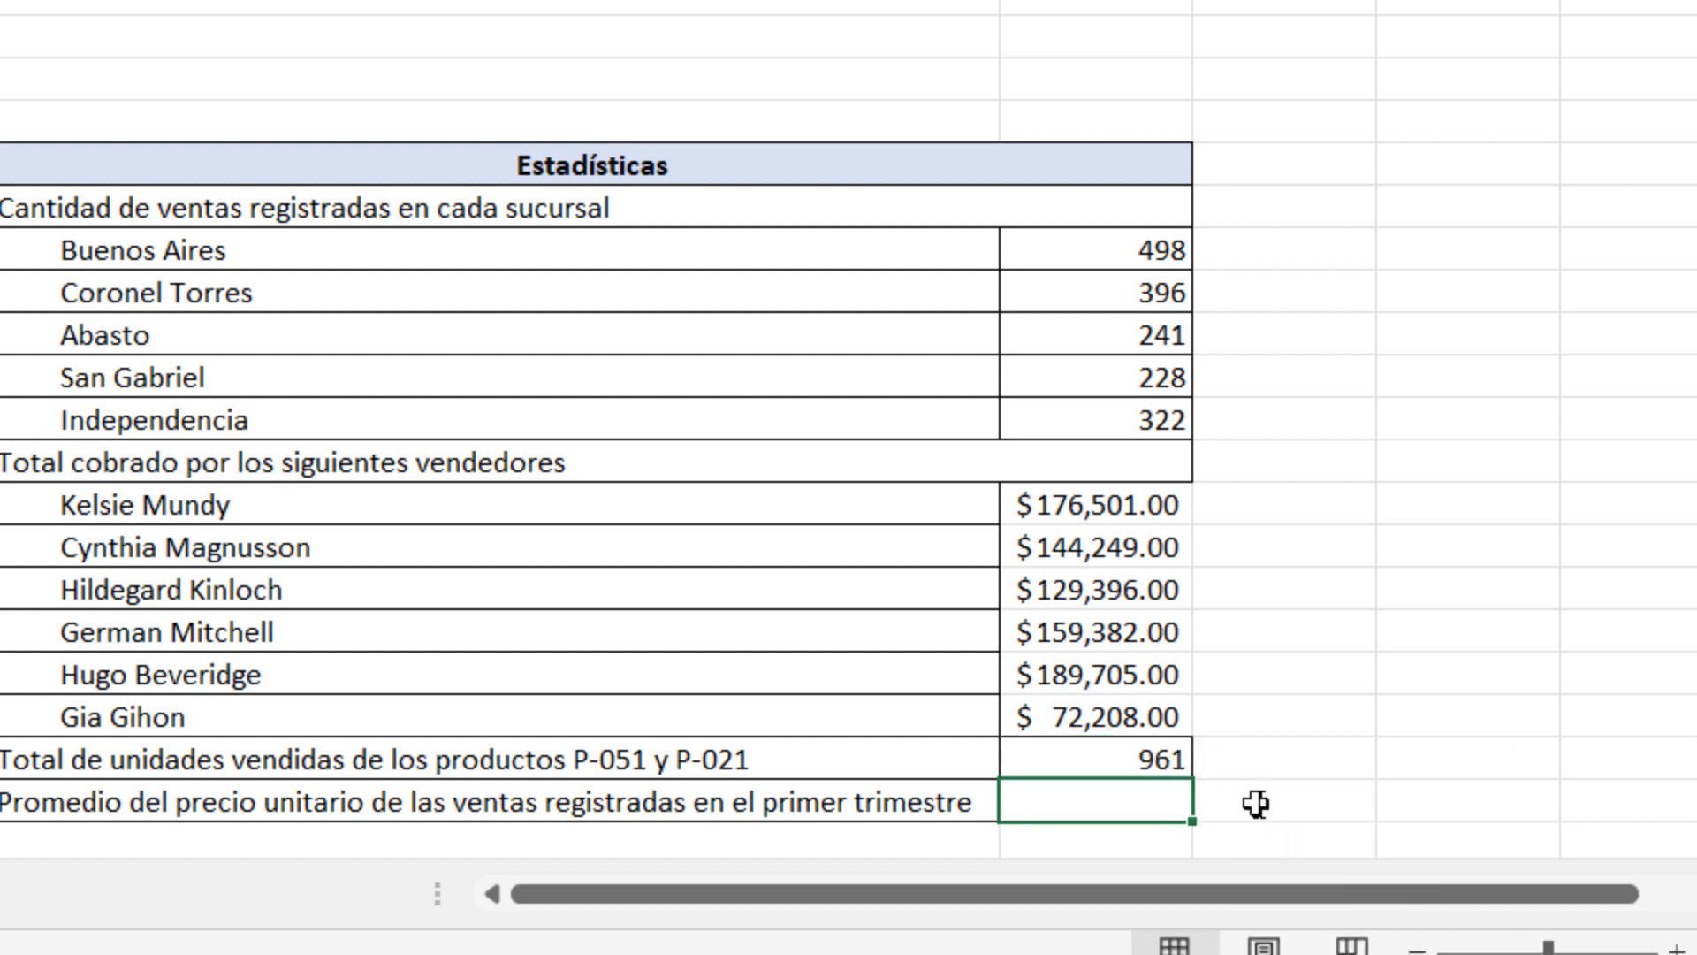
key(Up)
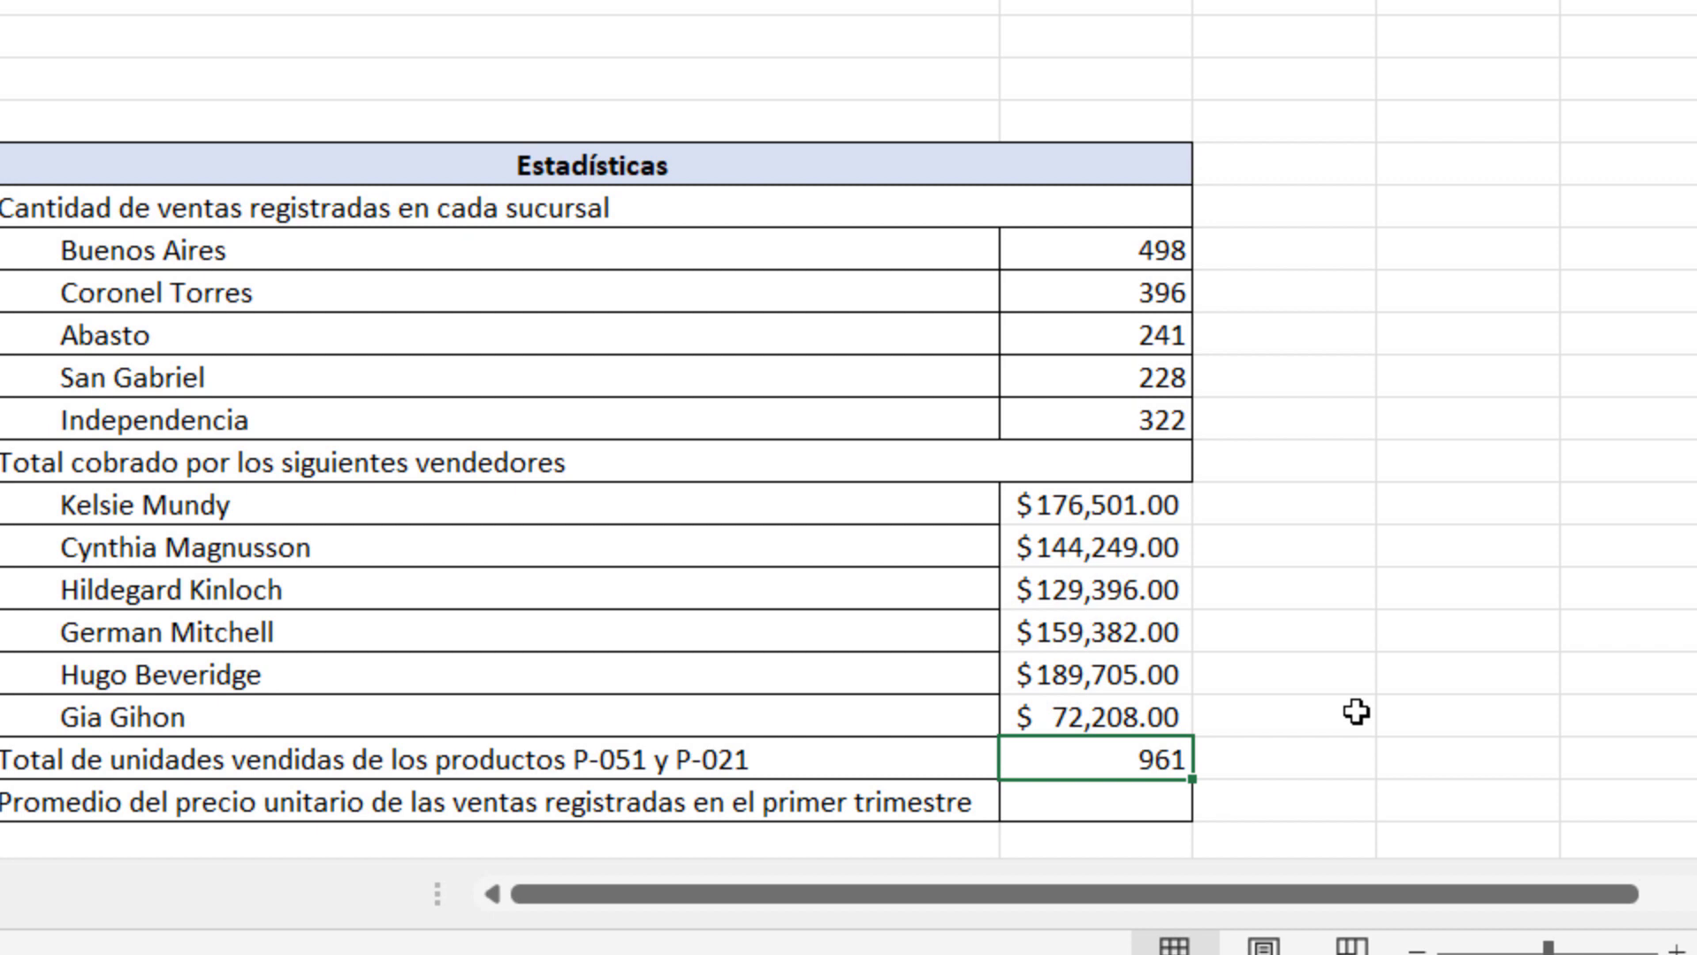
Enter =PROMEDIO.SI(Fecha;"<=31/3/2021";Precio_Unitario) in the Q1 average cell, giving 258.9248768
click(1075, 802)
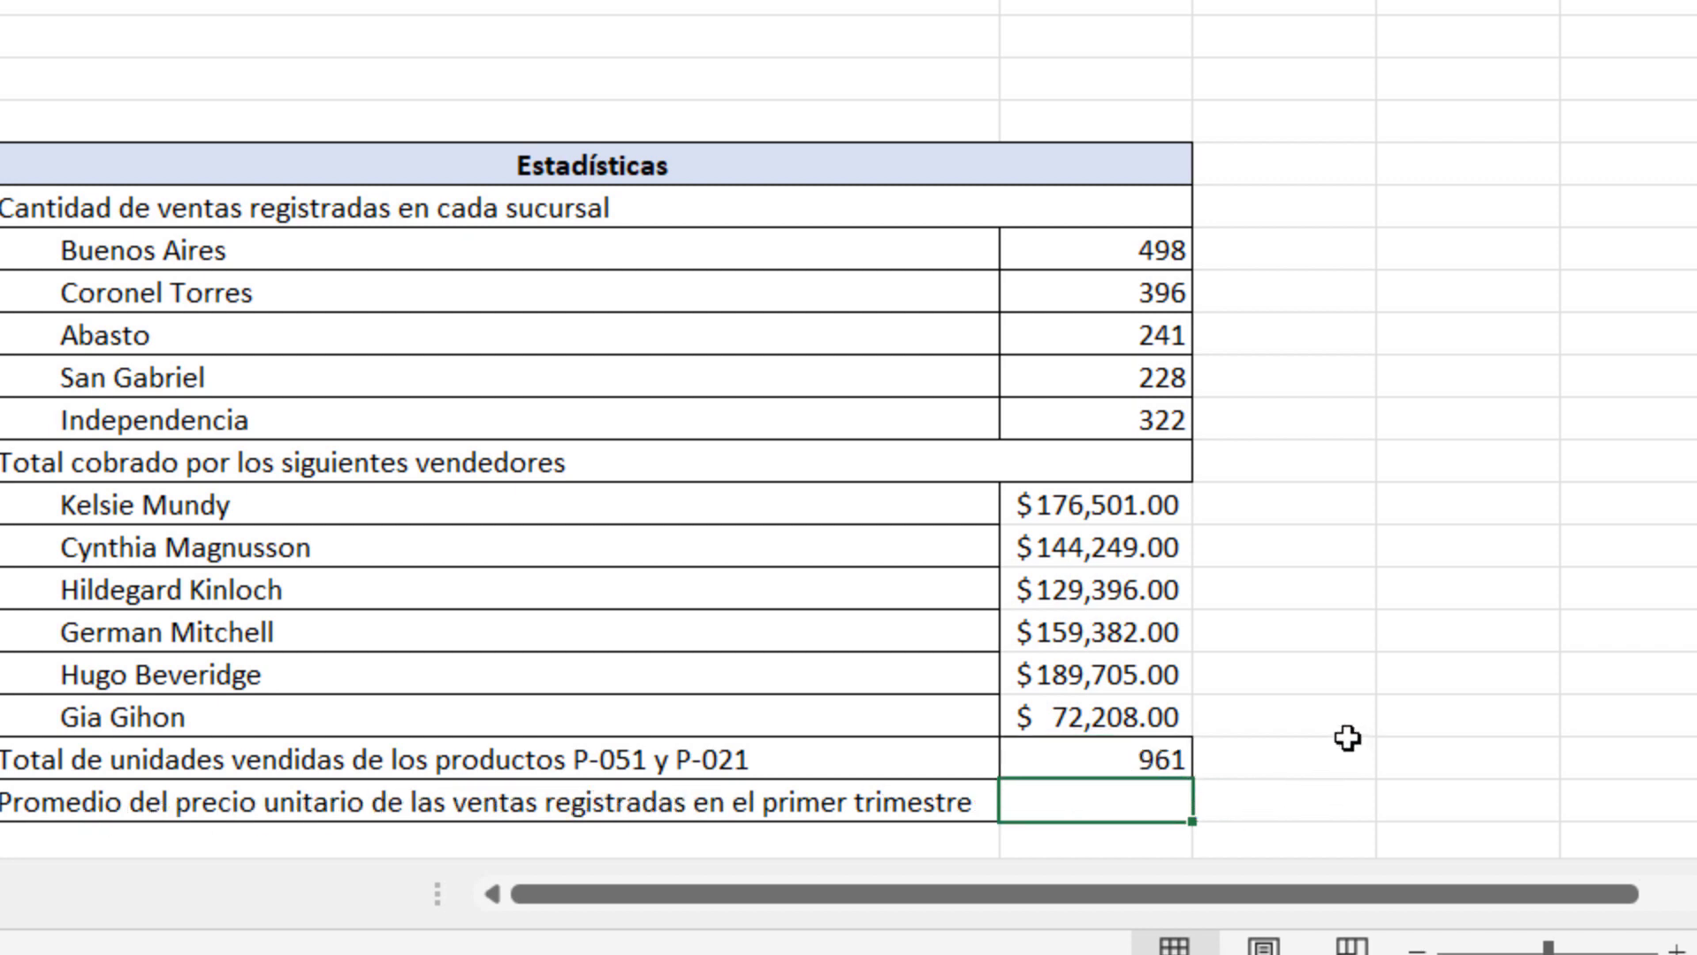
text(=)
text(prom)
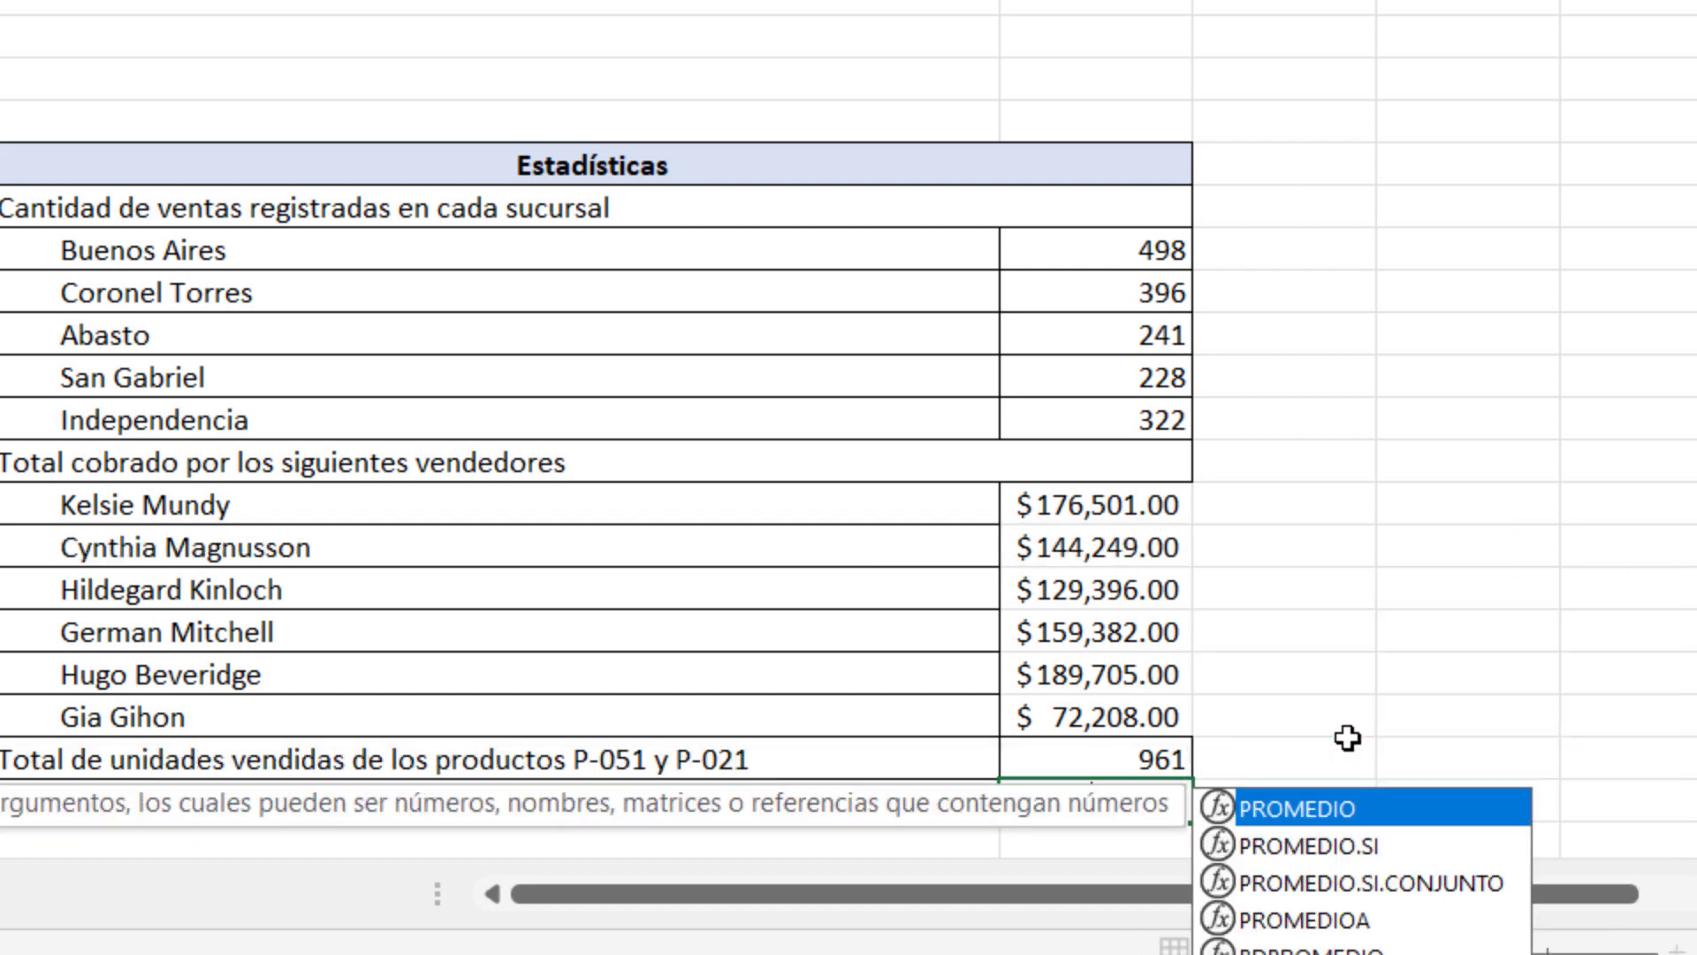
key(Down)
key(Tab)
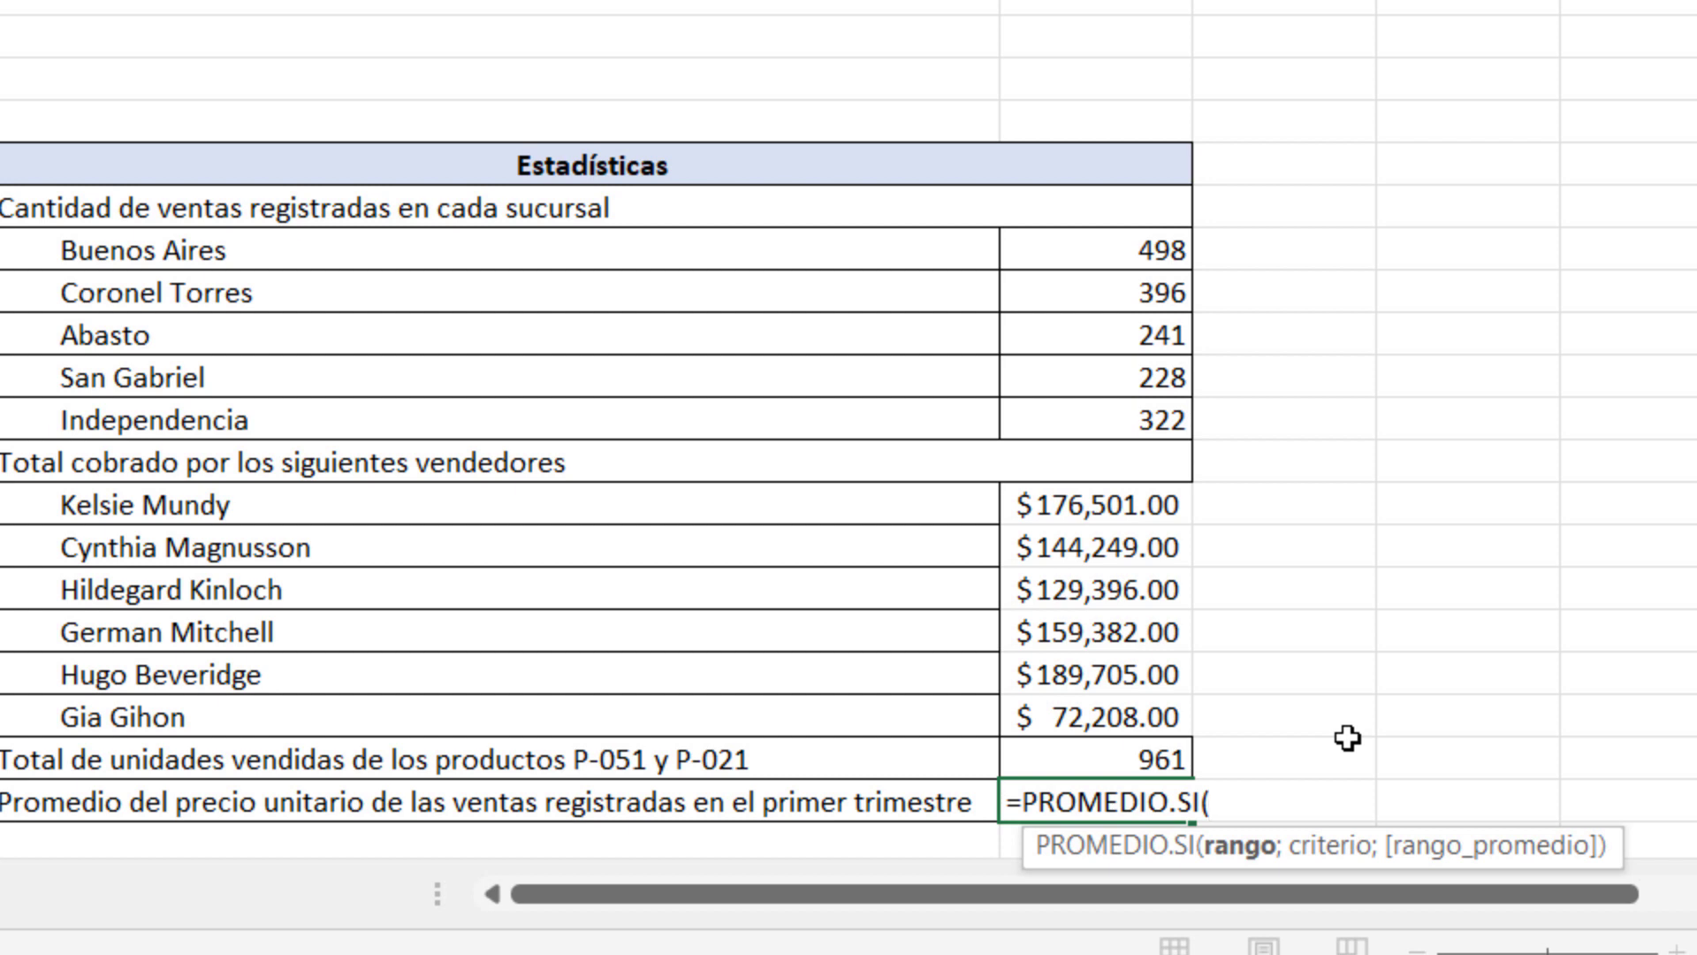
text(f)
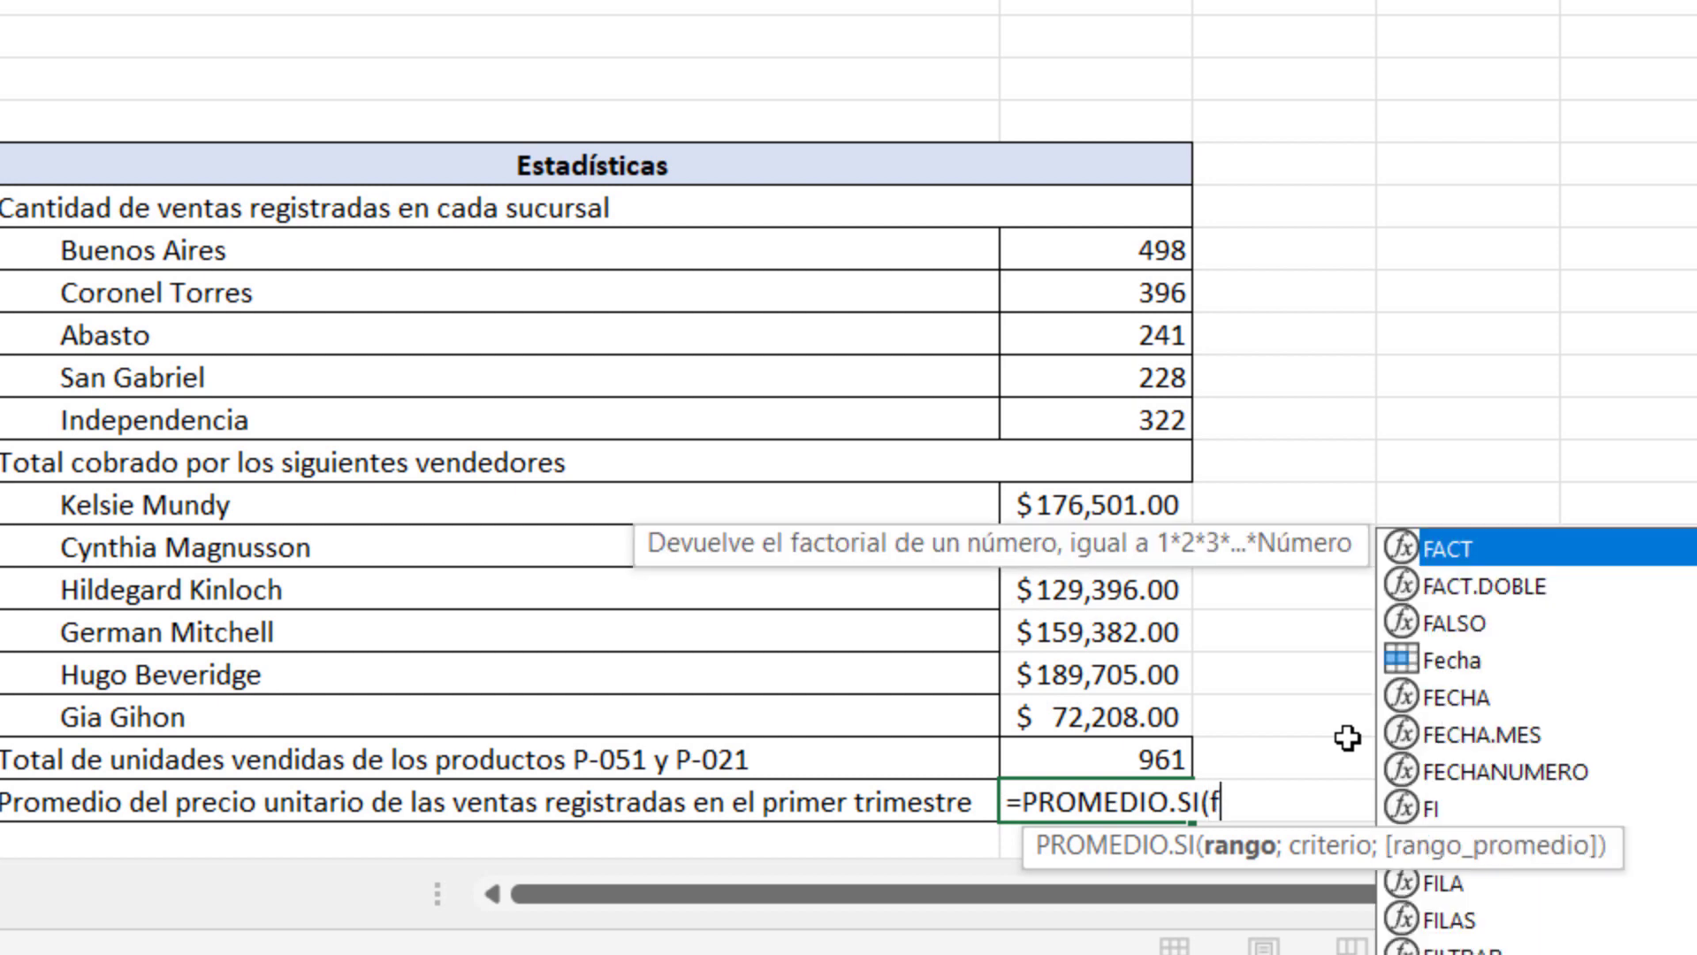
text(echa;"<=31/3/2021)
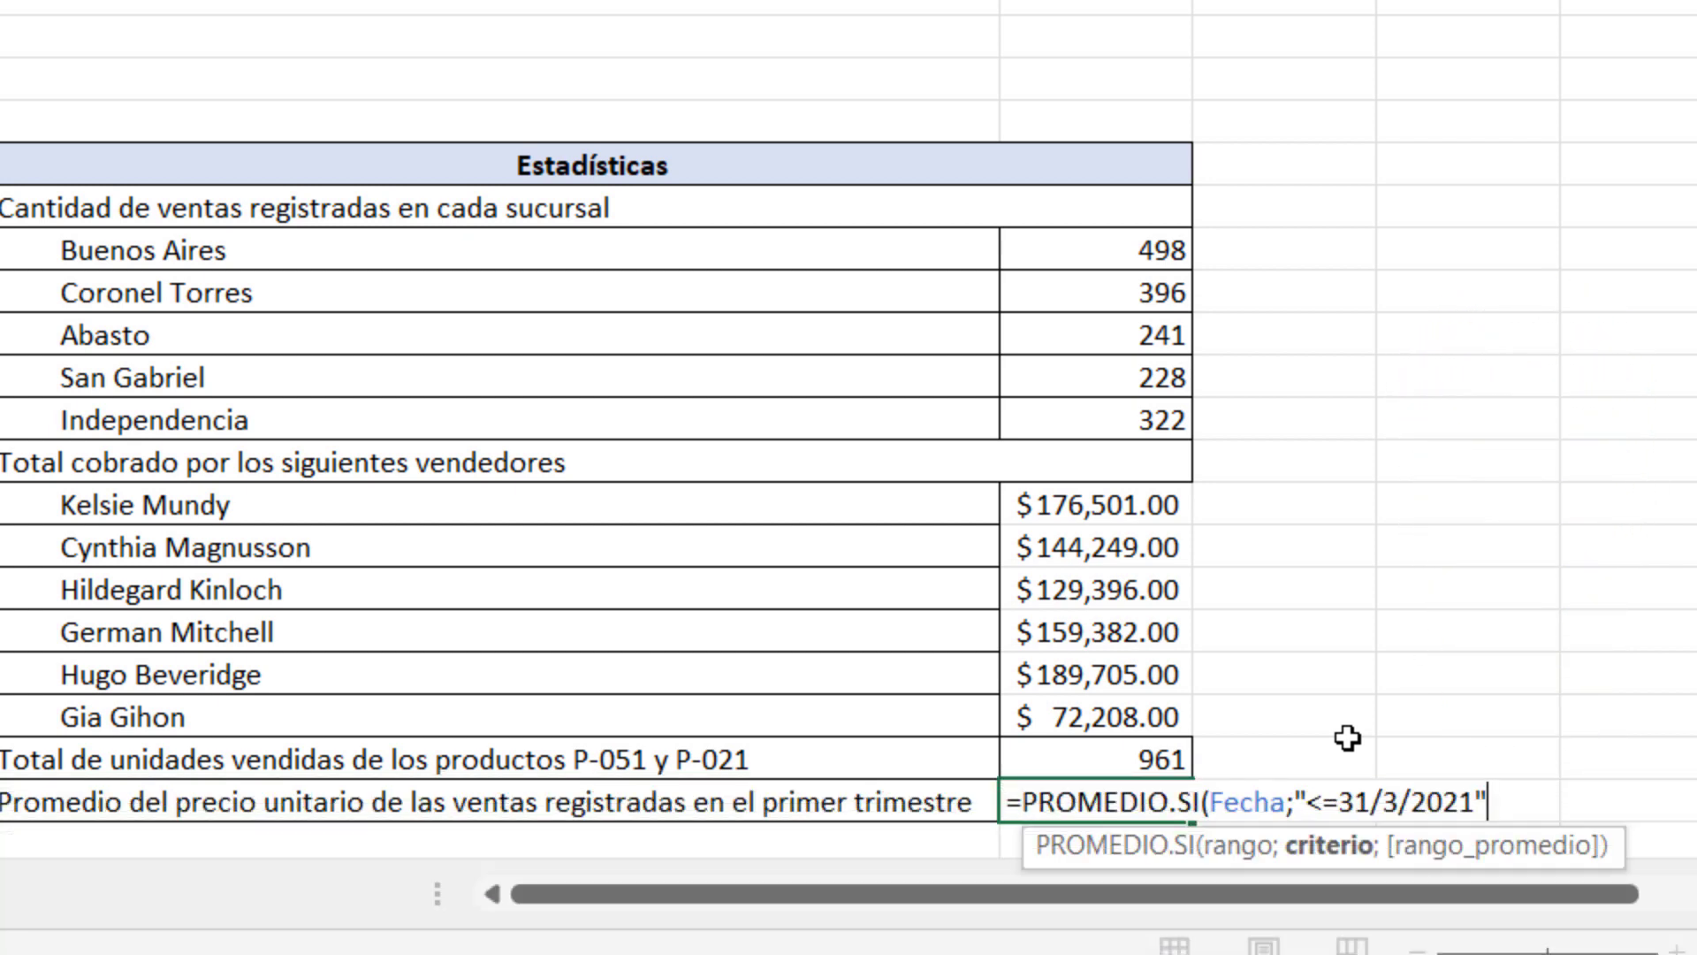
text(;)
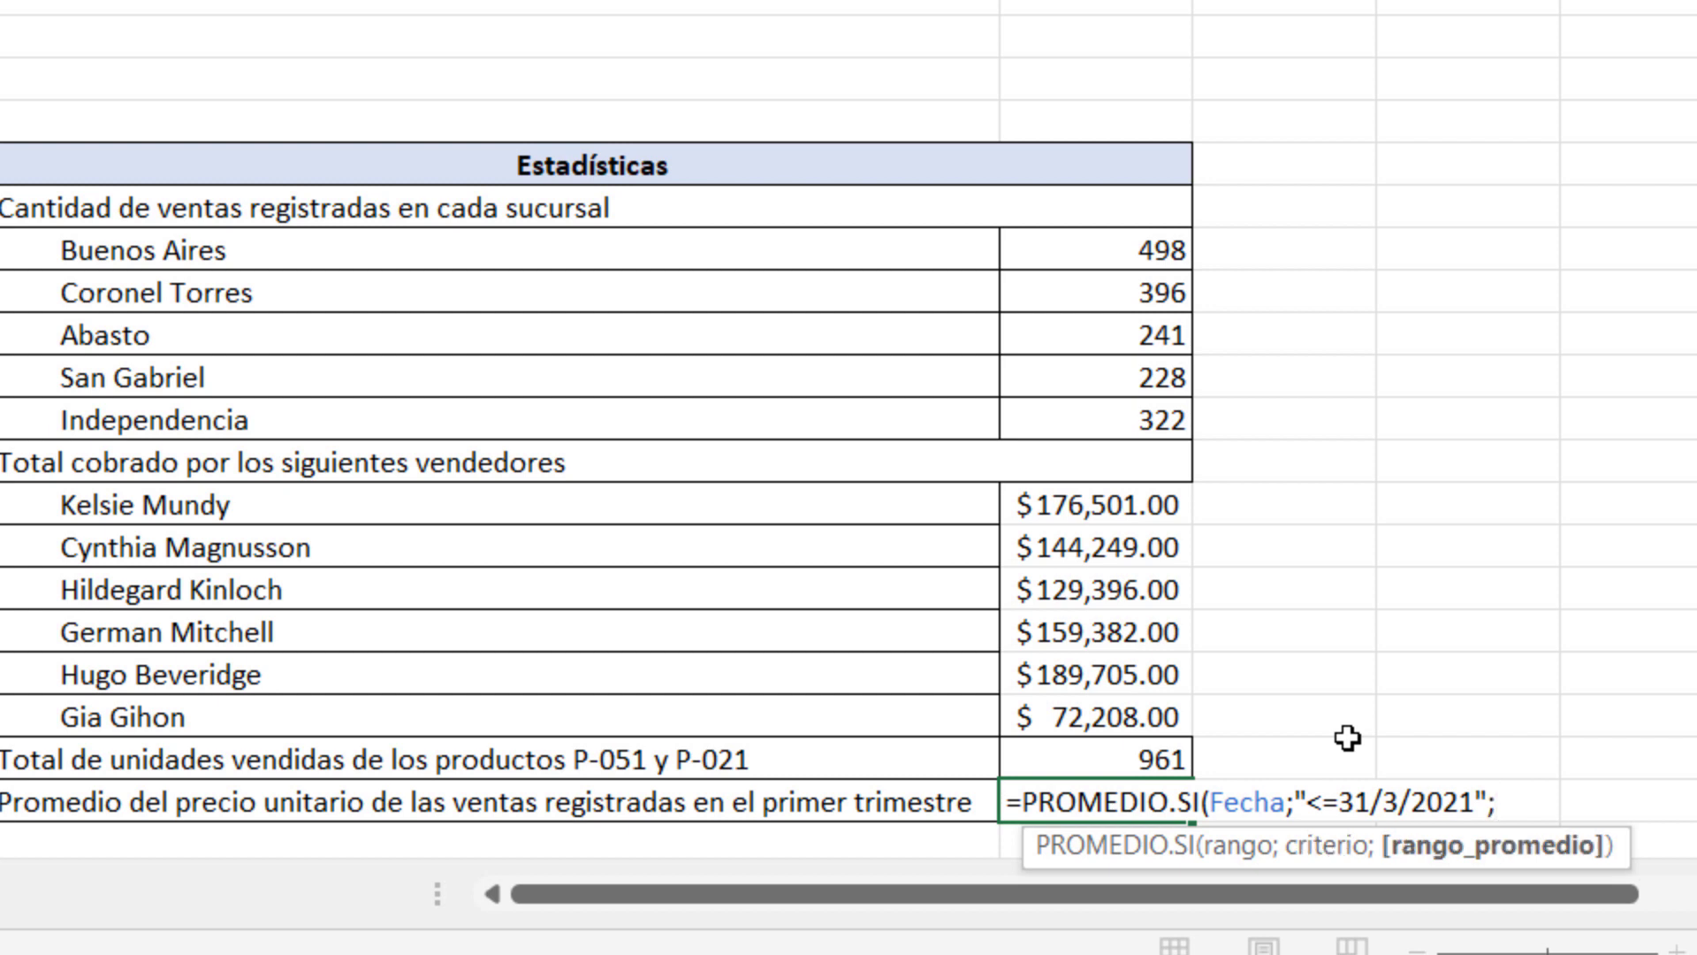
text(p)
text(rec)
key(Down)
key(Down)
key(Down)
key(Tab)
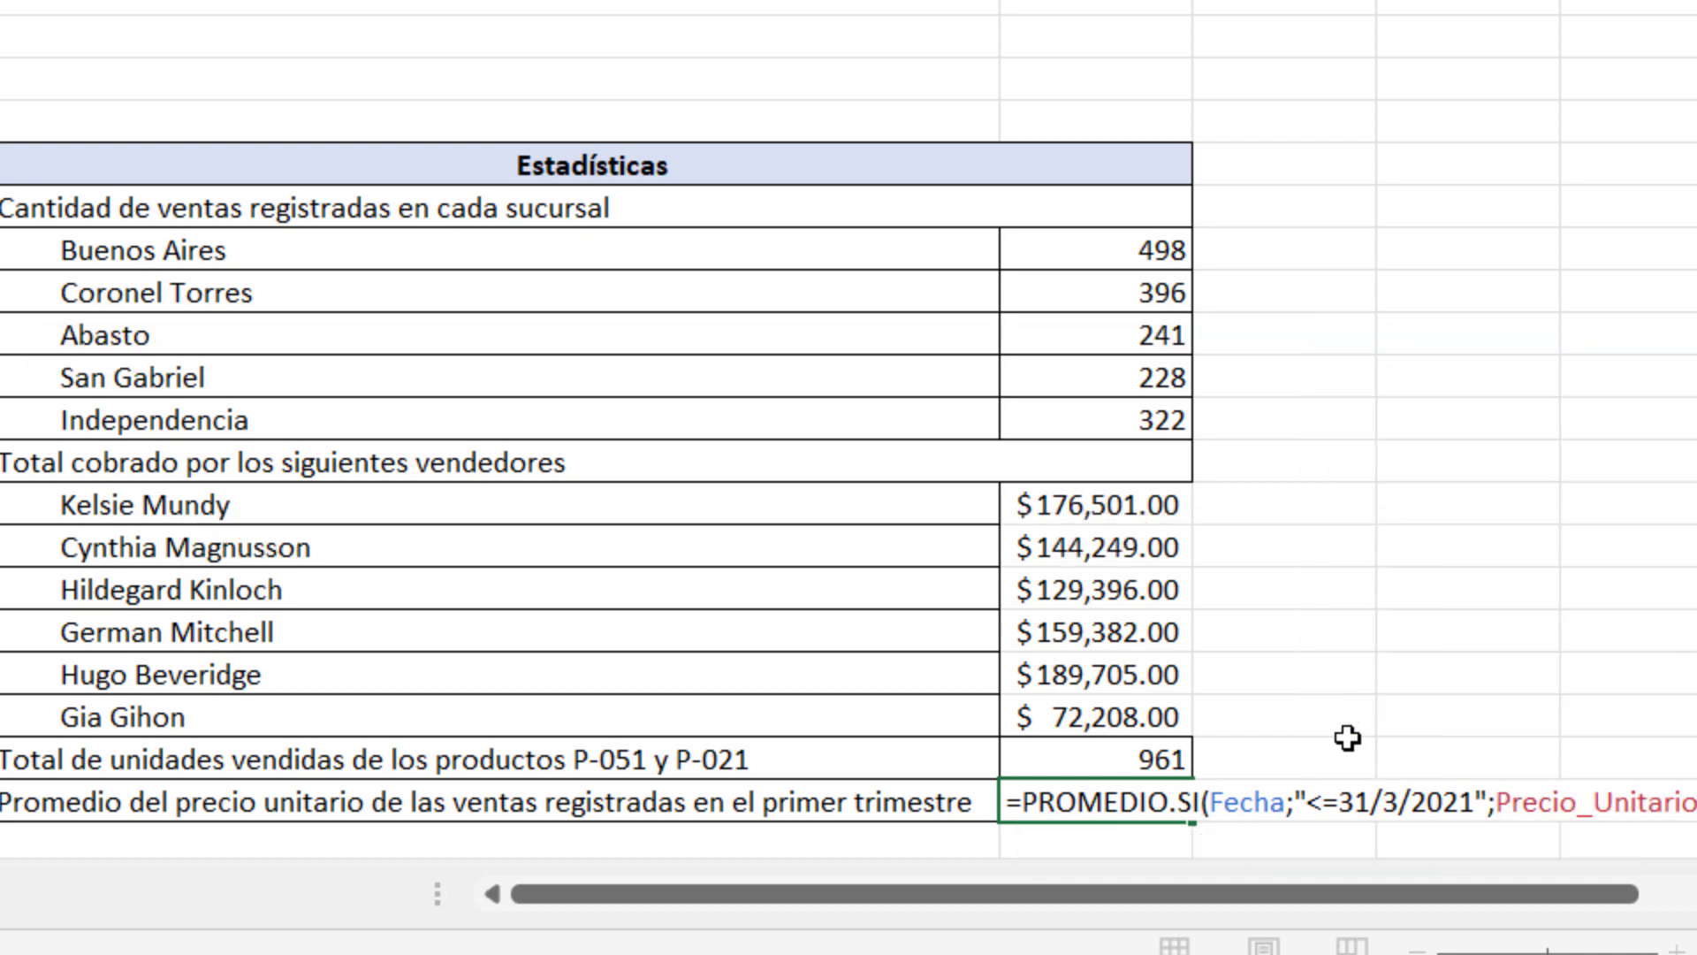
key(Return)
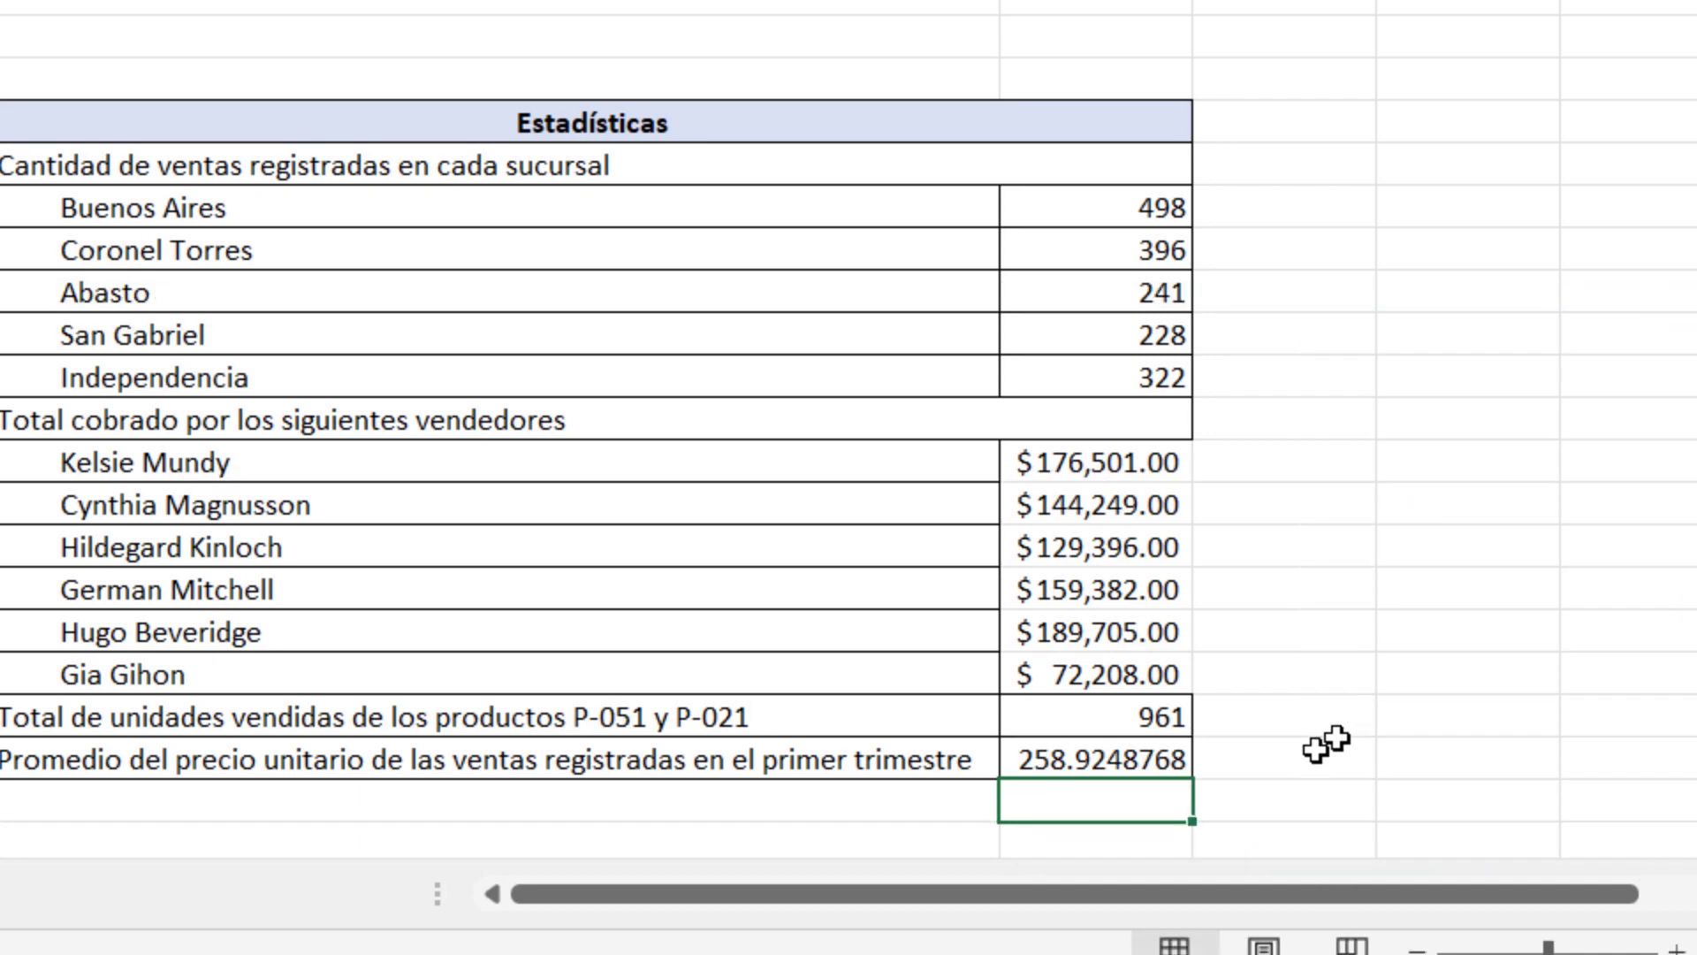
Copy a vendor total's currency format onto the average price so it reads $ 258.92
click(1129, 626)
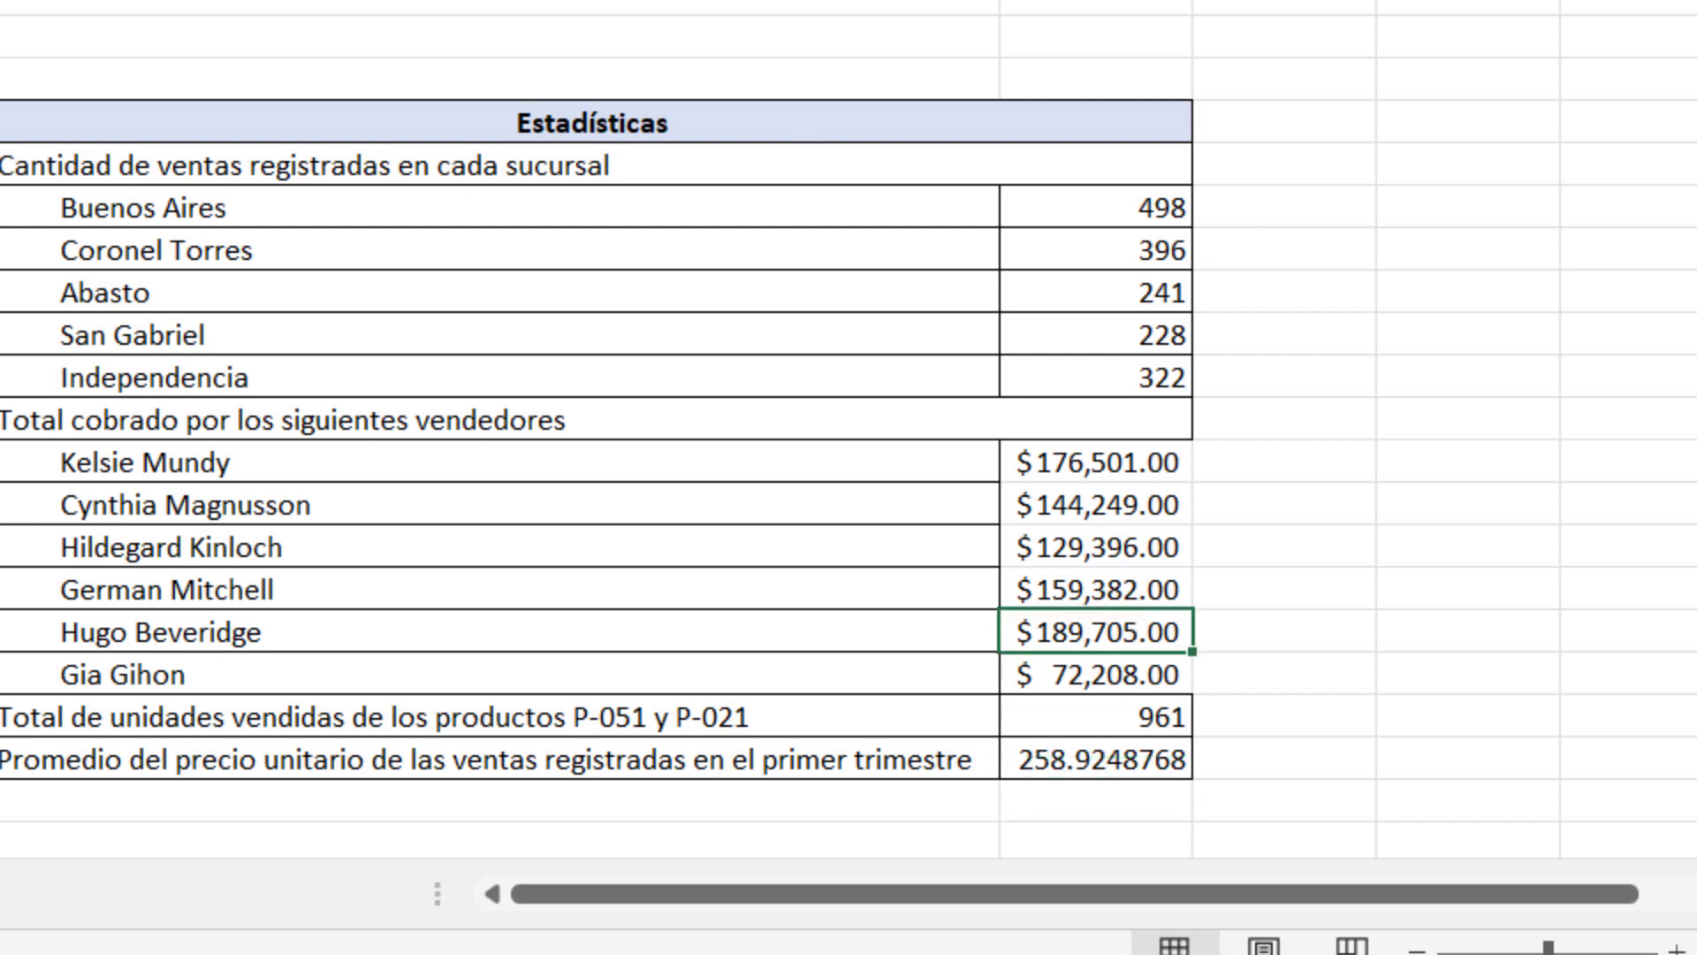
click(1074, 759)
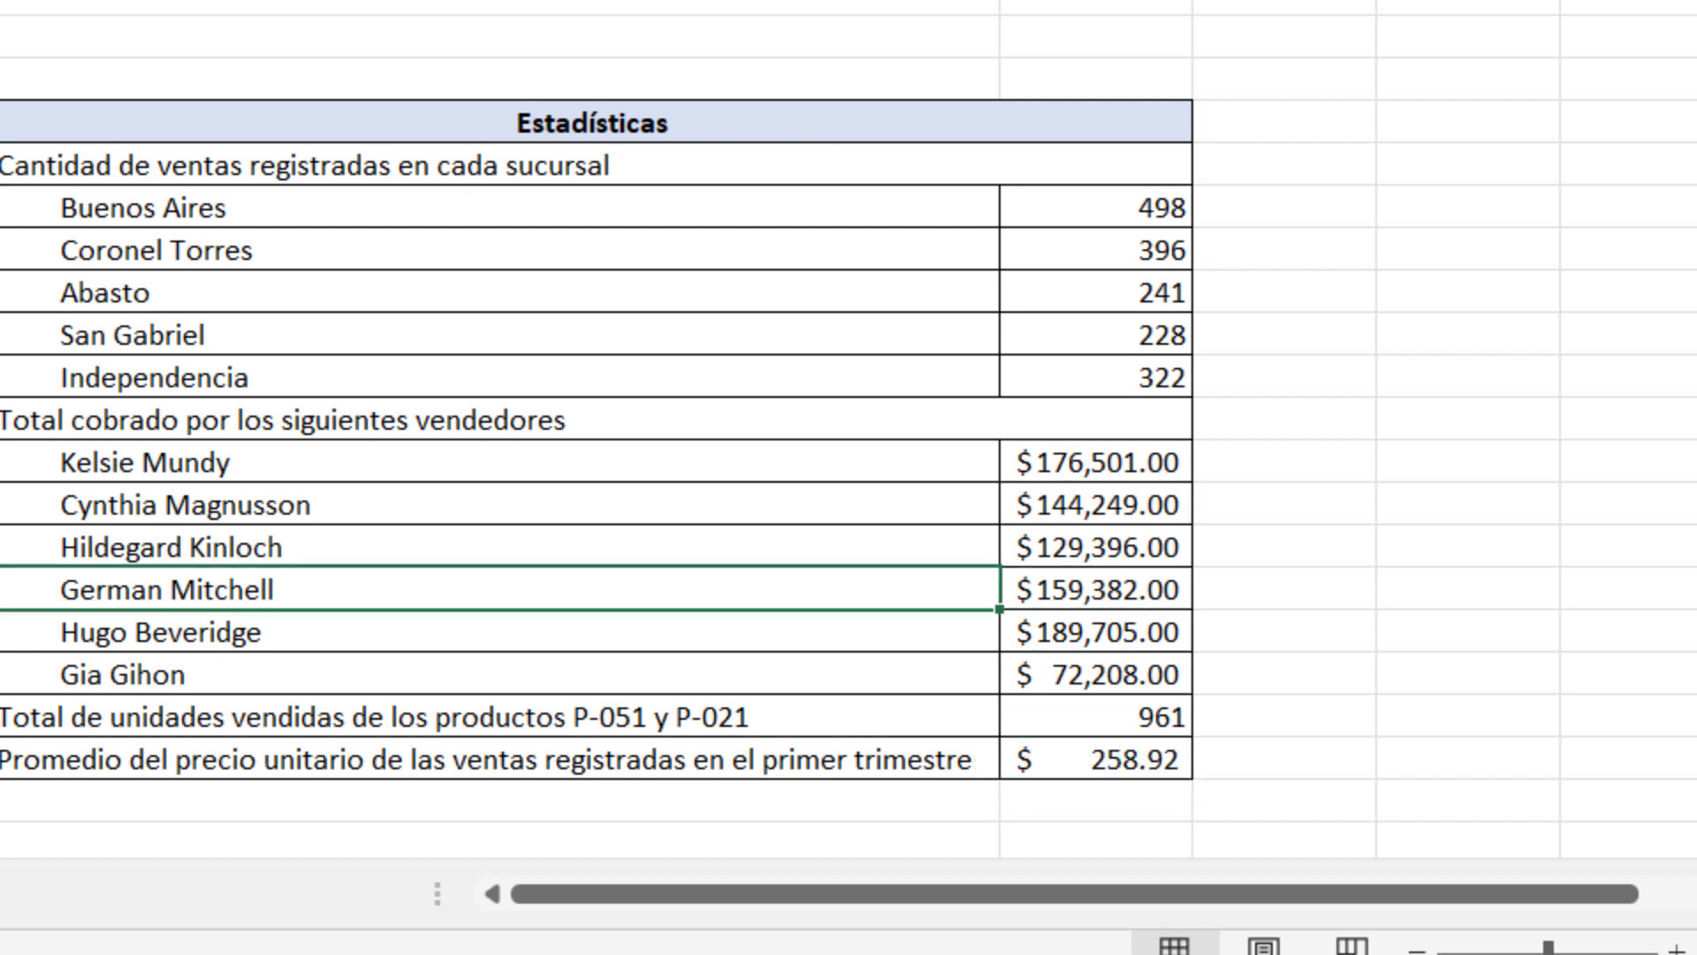